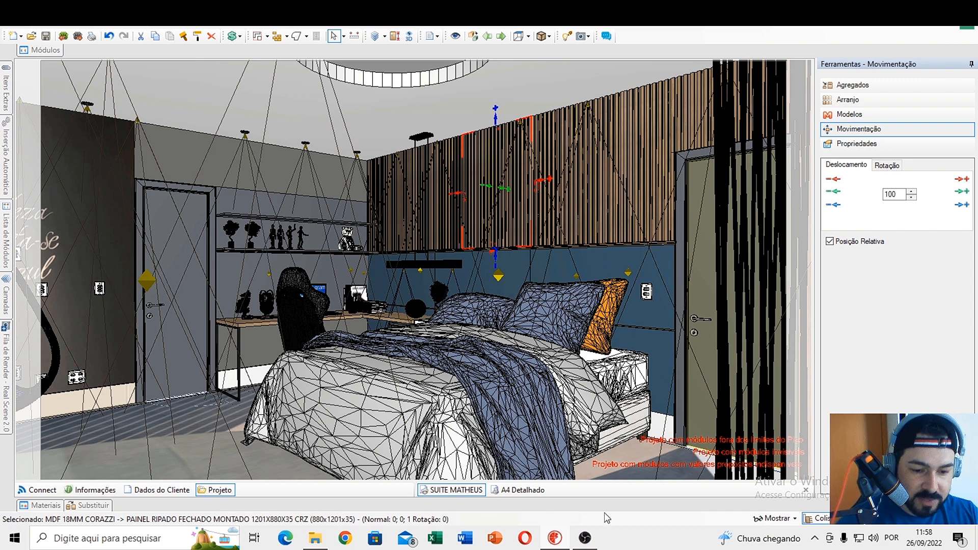
# - View the finished bedroom renders RENDER PROMOB.jpg and story promob.jpg from the desktop, close them and return to the Promob project
pyautogui.click(555, 537)
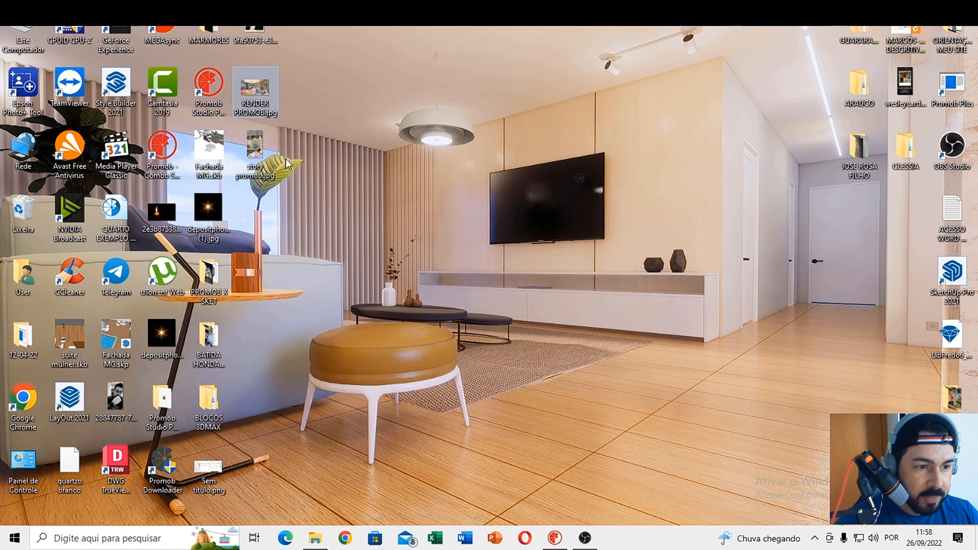
pyautogui.doubleClick(254, 94)
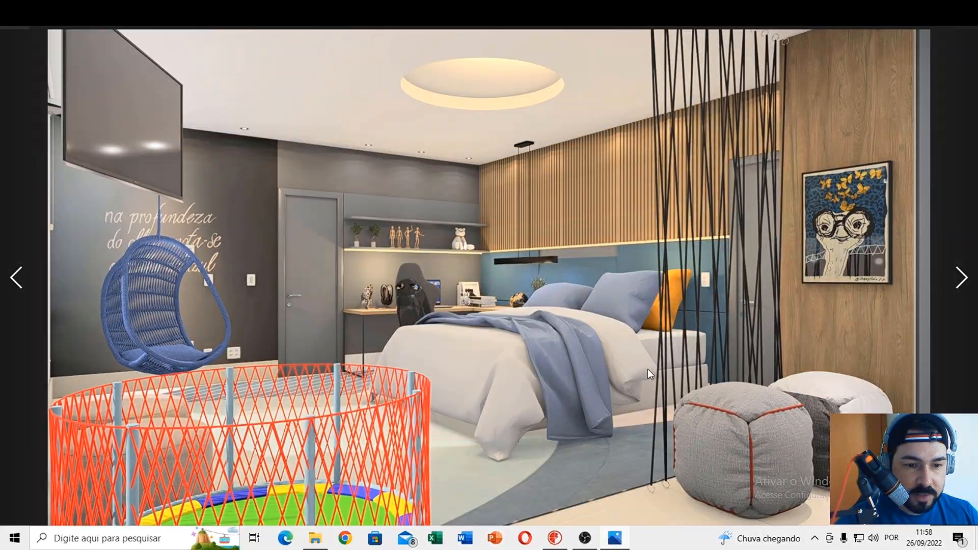
pyautogui.click(966, 8)
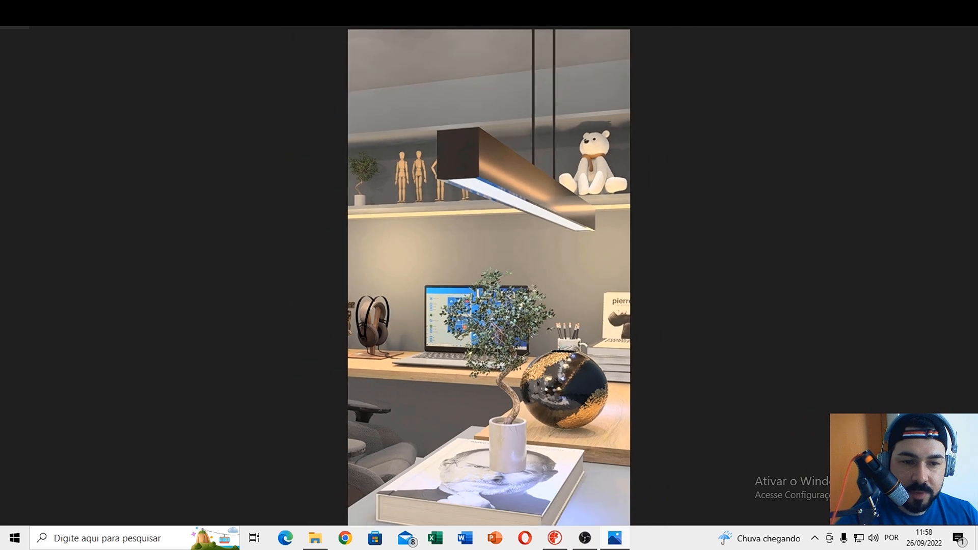
pyautogui.hotkey('alt', 'F4')
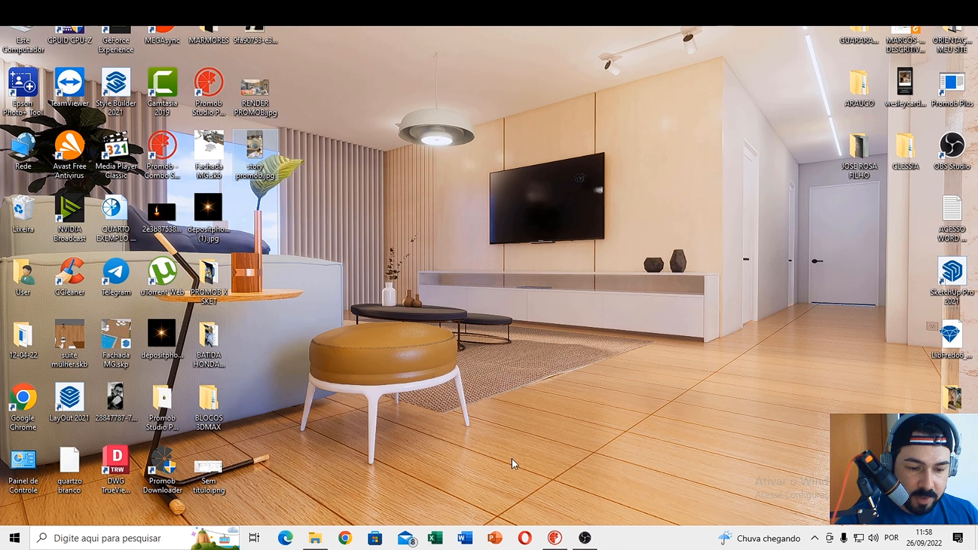
pyautogui.doubleClick(265, 82)
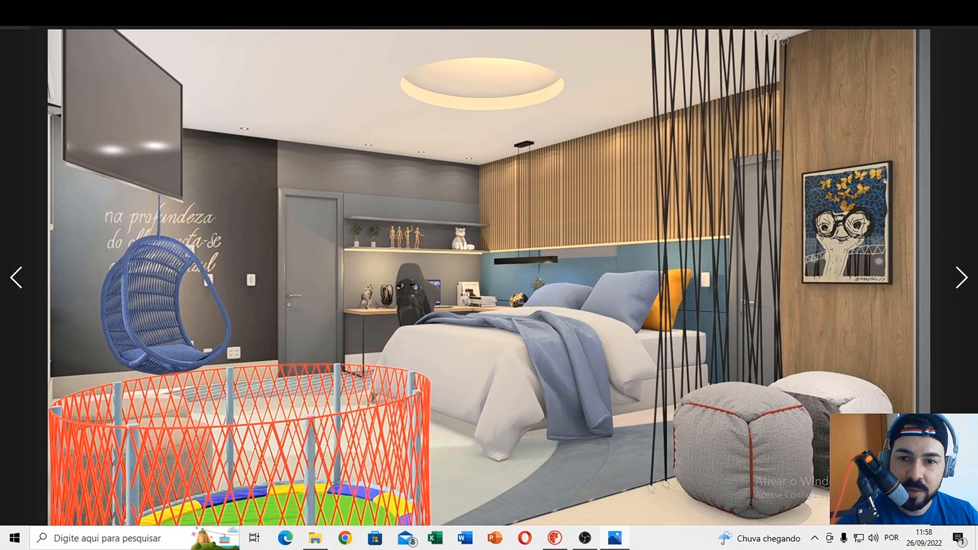
pyautogui.click(966, 8)
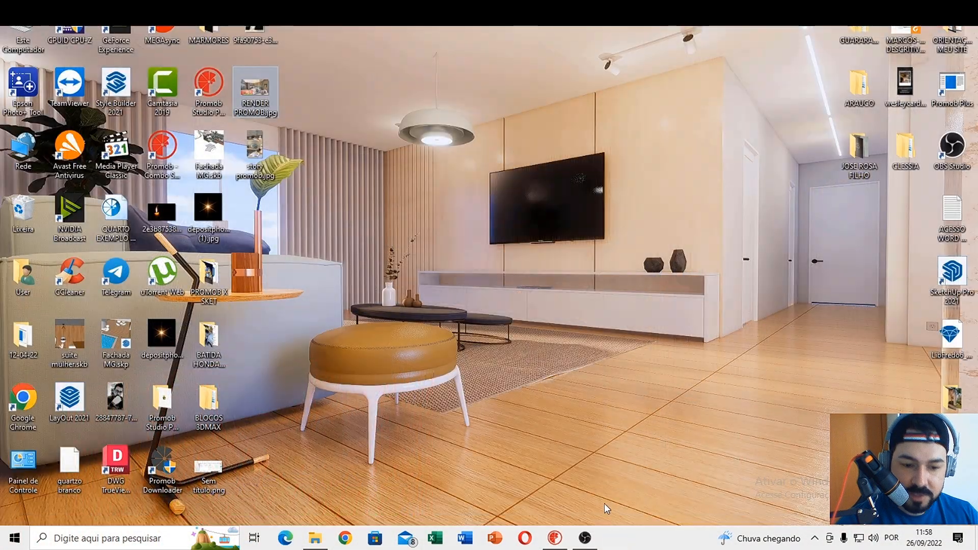
pyautogui.click(560, 539)
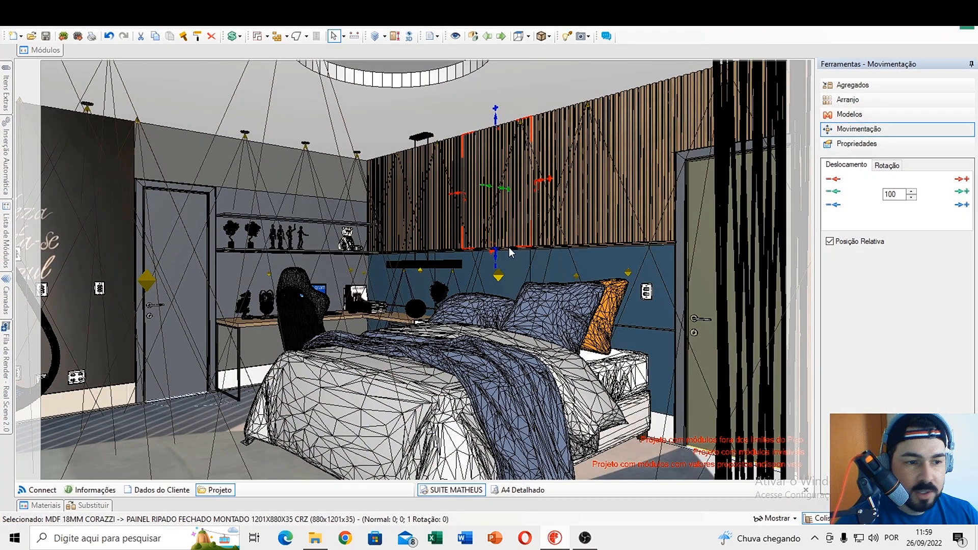
# - Look through the slatted wall panels, the RealScene 2.0 render options and the ceiling's properties
pyautogui.click(561, 241)
pyautogui.click(408, 205)
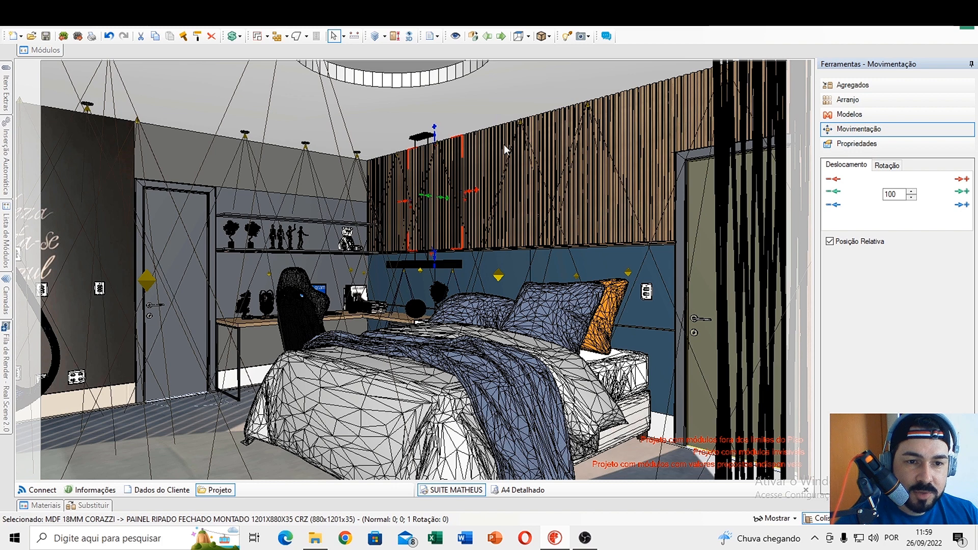
pyautogui.click(587, 36)
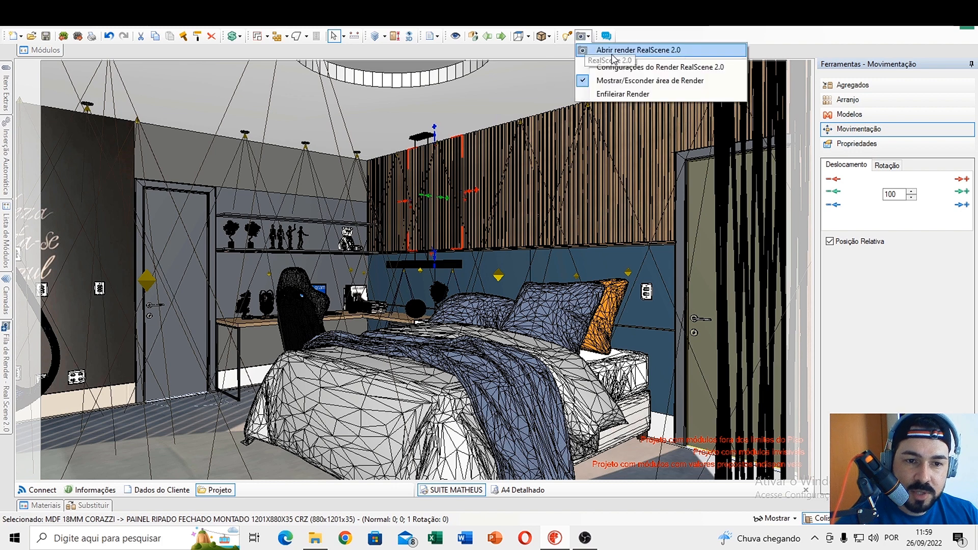
pyautogui.click(502, 81)
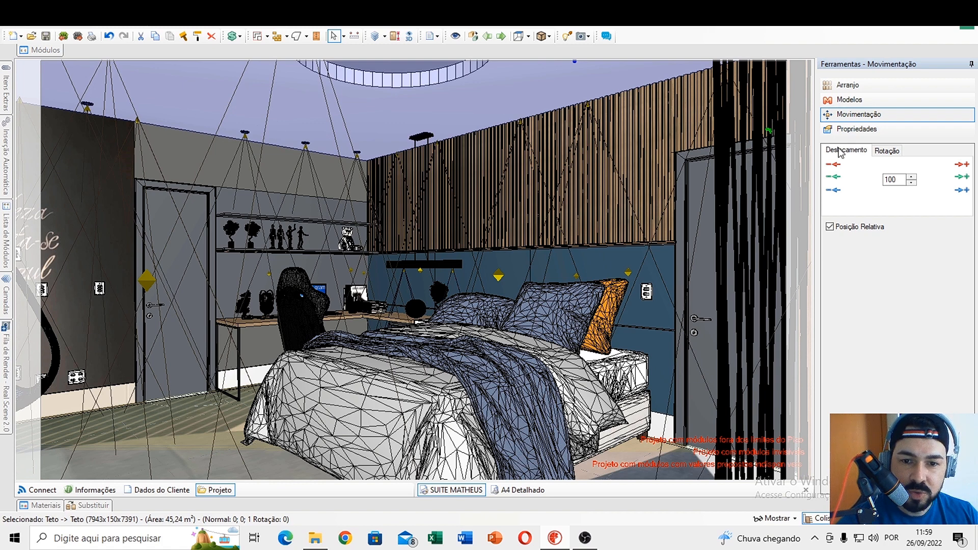
pyautogui.click(859, 130)
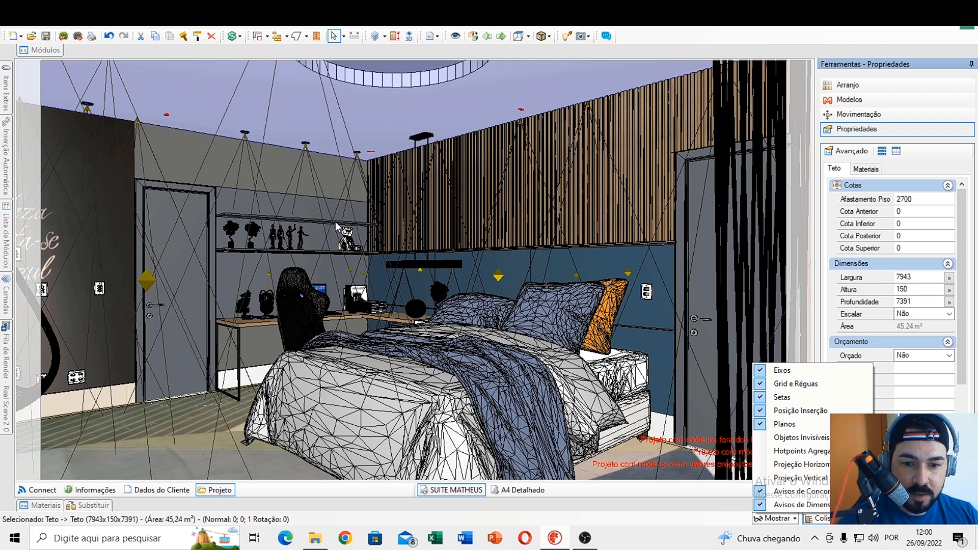
# - Select the mannequin set on the lower wall shelf and move it up and along the shelf in increments of 100
pyautogui.click(393, 259)
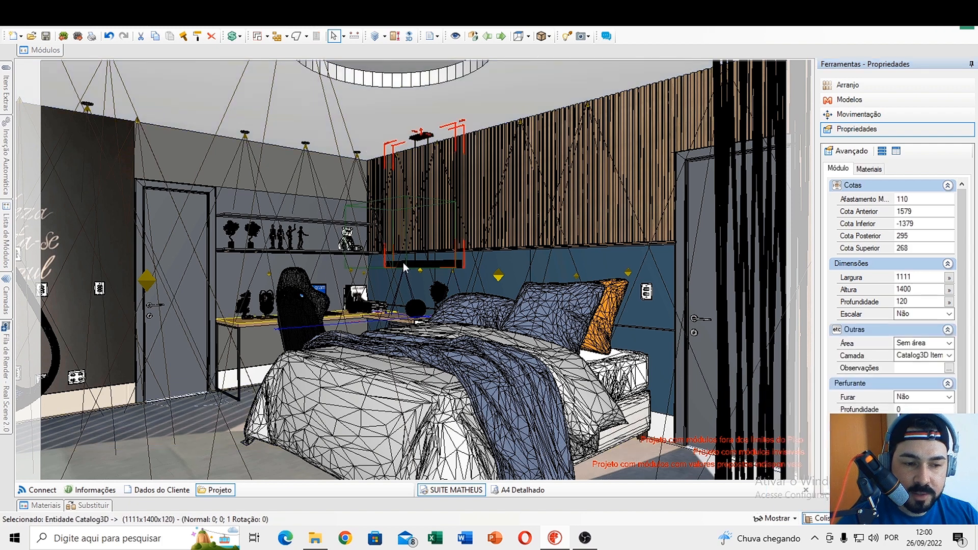
pyautogui.moveTo(336, 269); pyautogui.dragTo(385, 261, button='middle')
pyautogui.scroll(5, 342, 246)
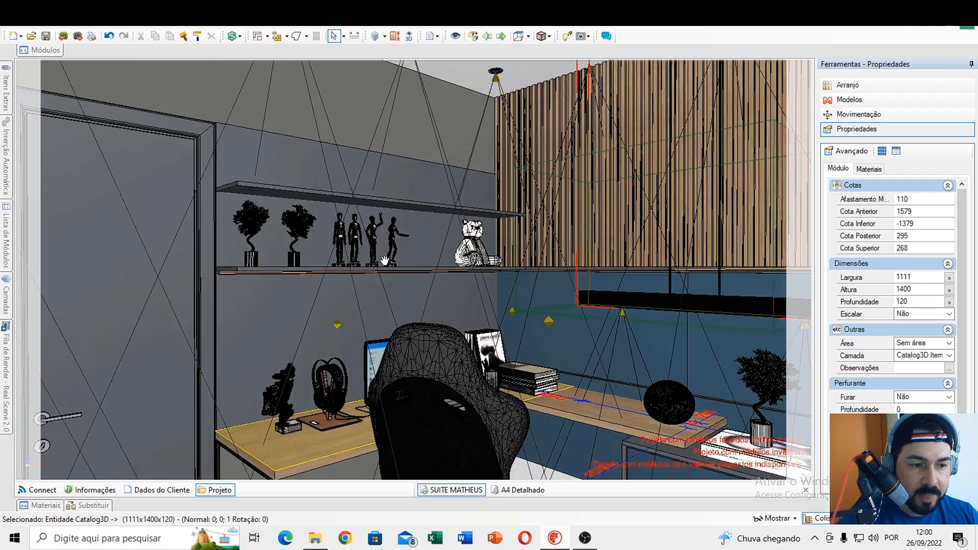
pyautogui.scroll(4, 387, 260)
pyautogui.click(437, 254)
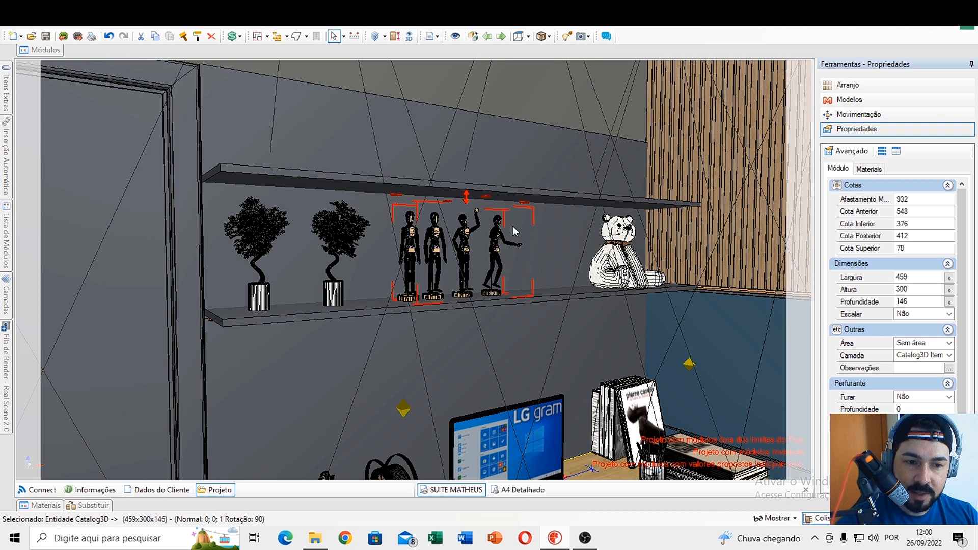
pyautogui.click(859, 114)
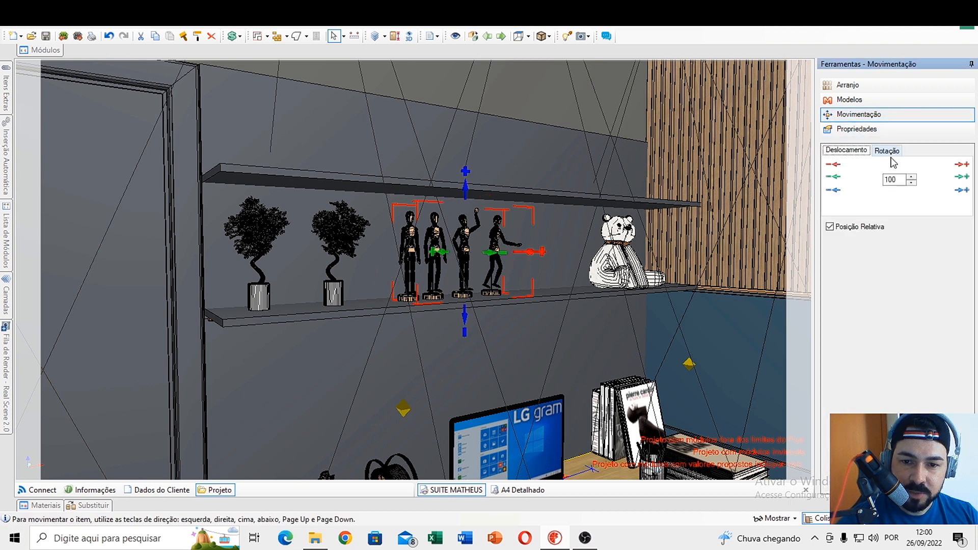
pyautogui.click(961, 189)
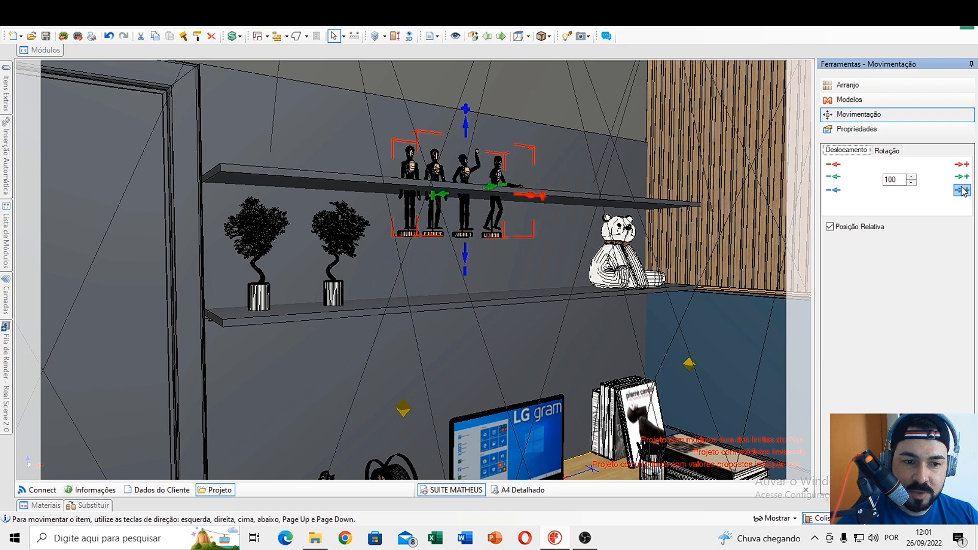
pyautogui.click(962, 165)
pyautogui.click(962, 165)
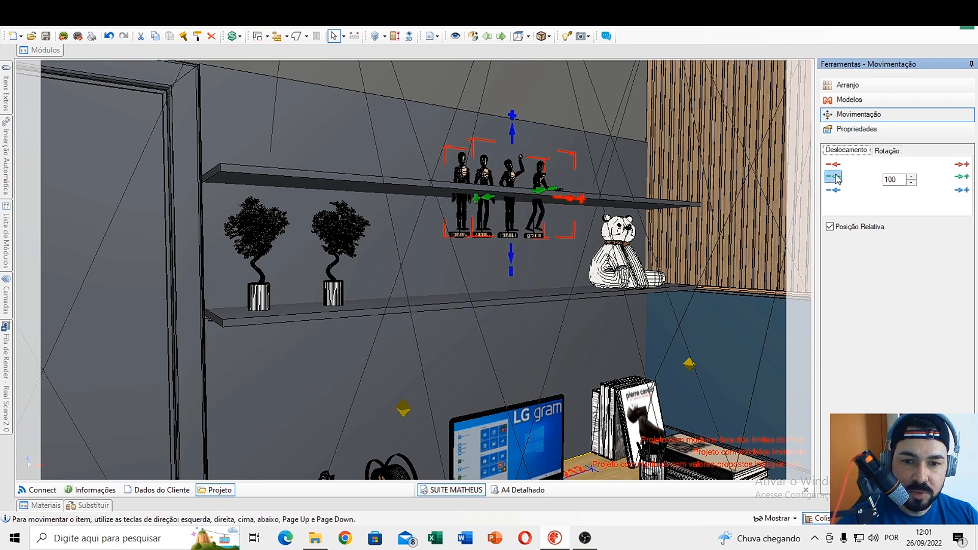
# - Move the mannequin set back along the shelf and down onto the lower shelf in increments of 100
pyautogui.moveTo(549, 238); pyautogui.dragTo(462, 236, button='middle')
pyautogui.click(833, 164)
pyautogui.click(833, 164)
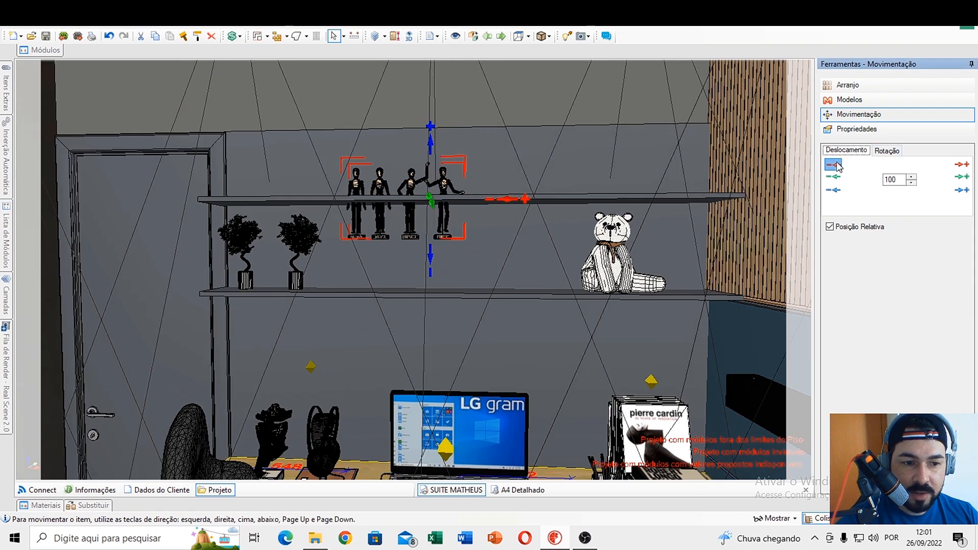
pyautogui.click(833, 189)
pyautogui.click(833, 190)
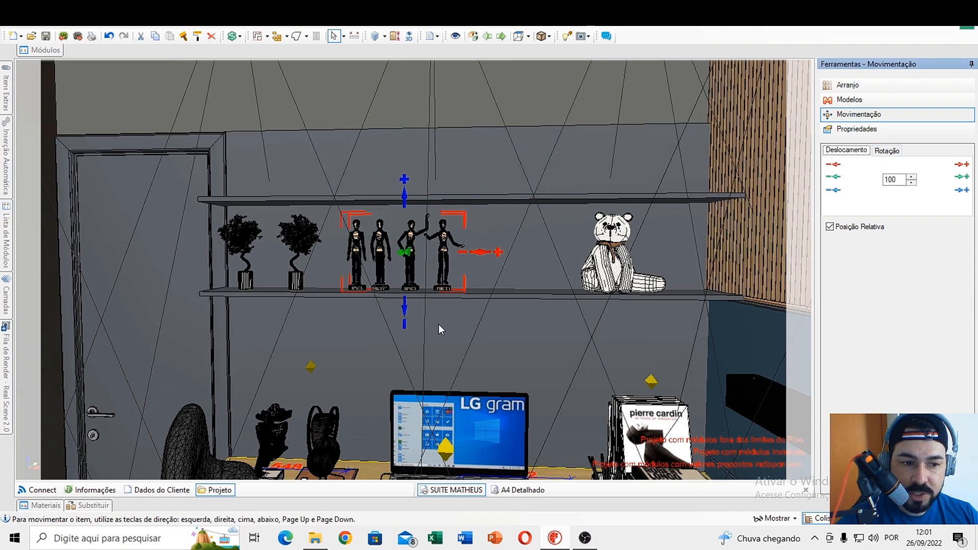
# - Reposition the mannequin set relative to the upper shelf, placing it on the lower shelf at the end near the slatted panel
pyautogui.click(440, 238)
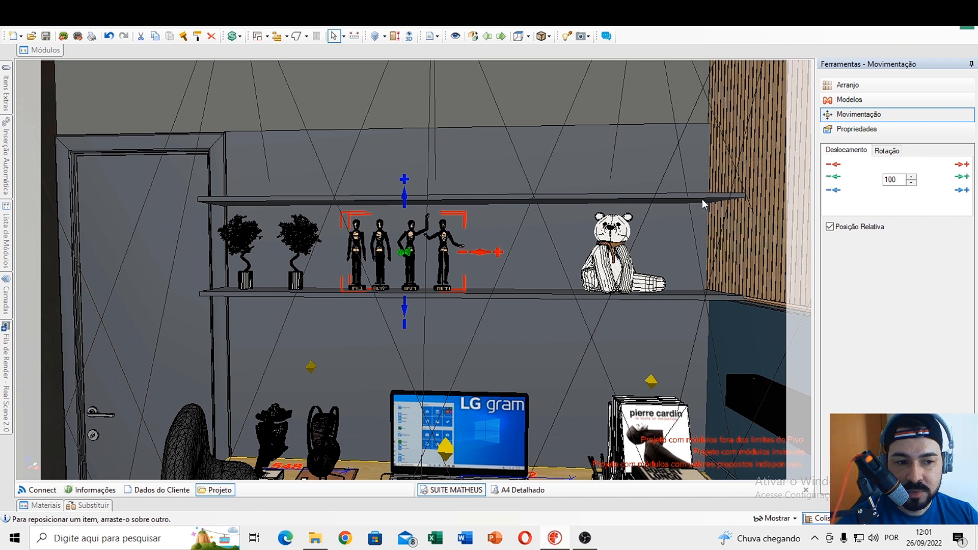
pyautogui.doubleClick(485, 199)
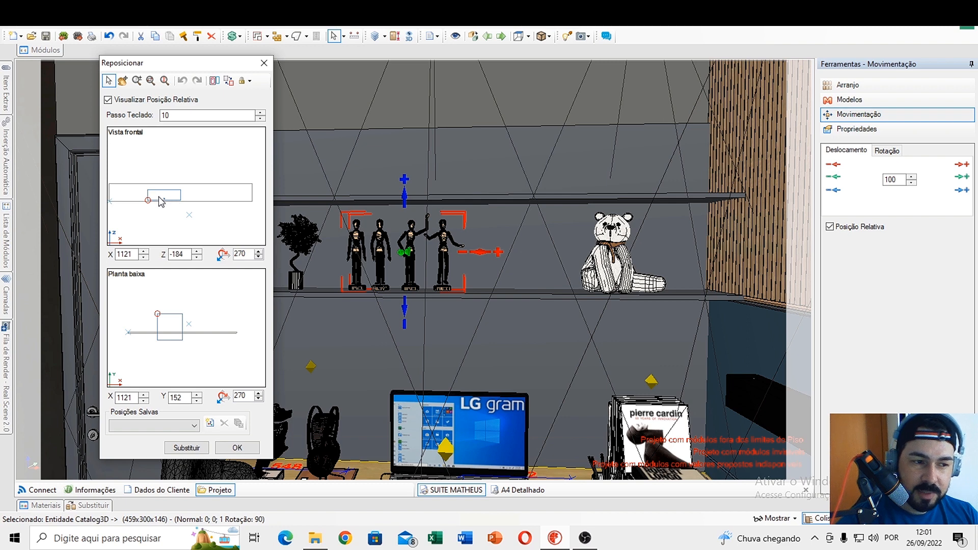
pyautogui.click(238, 199)
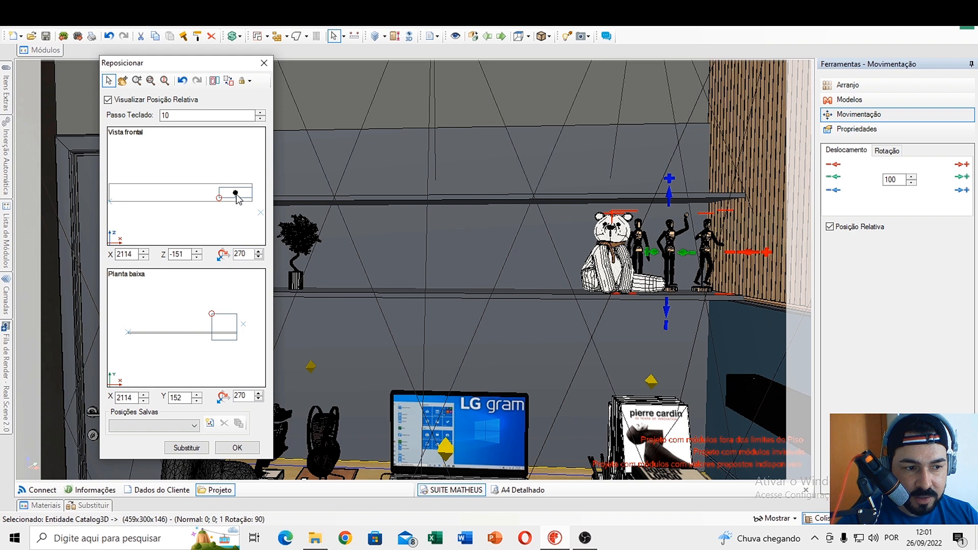
pyautogui.click(221, 304)
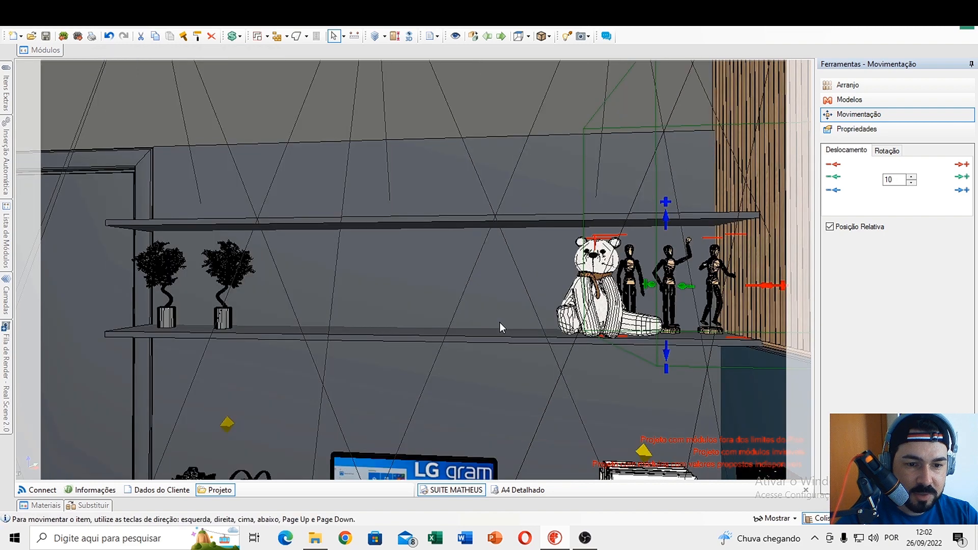
# - Reposition the teddy bear onto the top of the upper shelf, at the end nearest the door
pyautogui.moveTo(499, 322); pyautogui.dragTo(516, 329, button='middle')
pyautogui.click(597, 299)
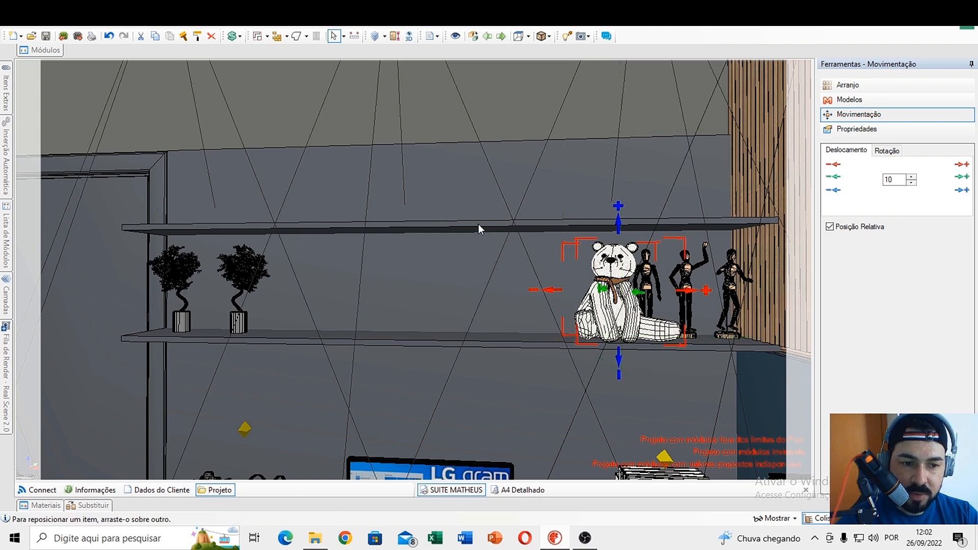
pyautogui.hotkey('ctrl', 'r')
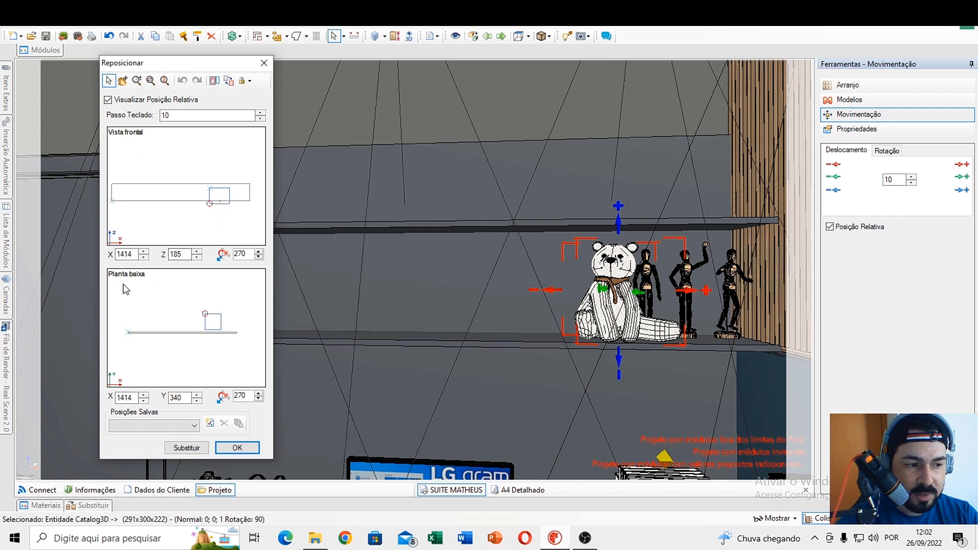
pyautogui.click(121, 197)
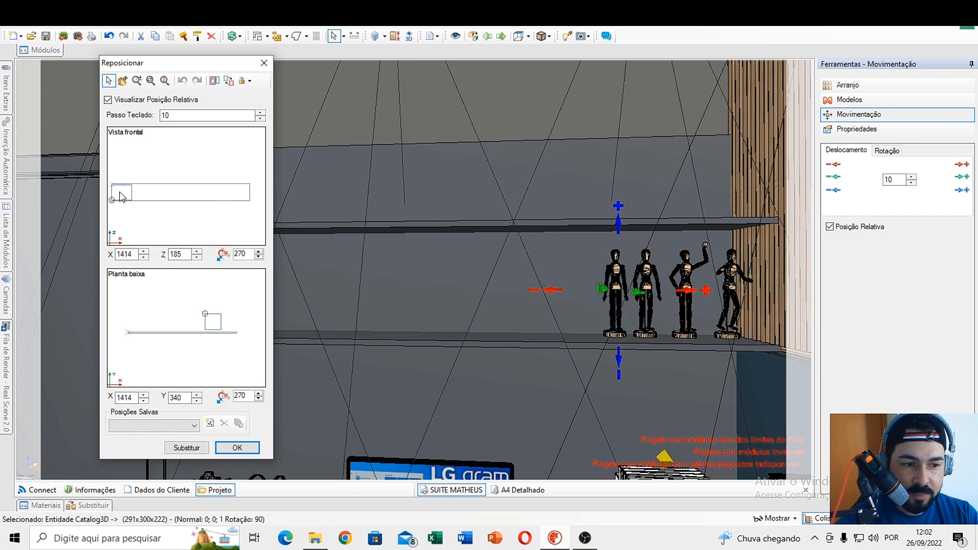
pyautogui.click(136, 342)
pyautogui.moveTo(186, 69); pyautogui.dragTo(368, 140)
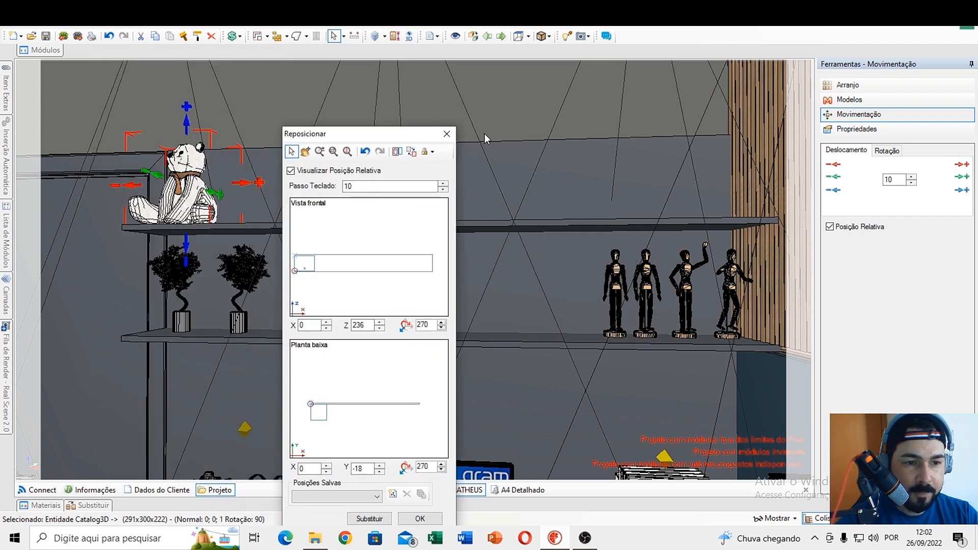
pyautogui.click(451, 134)
# - Inspect the teddy bear's placement on the upper shelf and the surrounding walls of the bedroom
pyautogui.moveTo(172, 226); pyautogui.dragTo(494, 260, button='middle')
pyautogui.scroll(2, 253, 196)
pyautogui.moveTo(254, 200); pyautogui.dragTo(149, 214, button='middle')
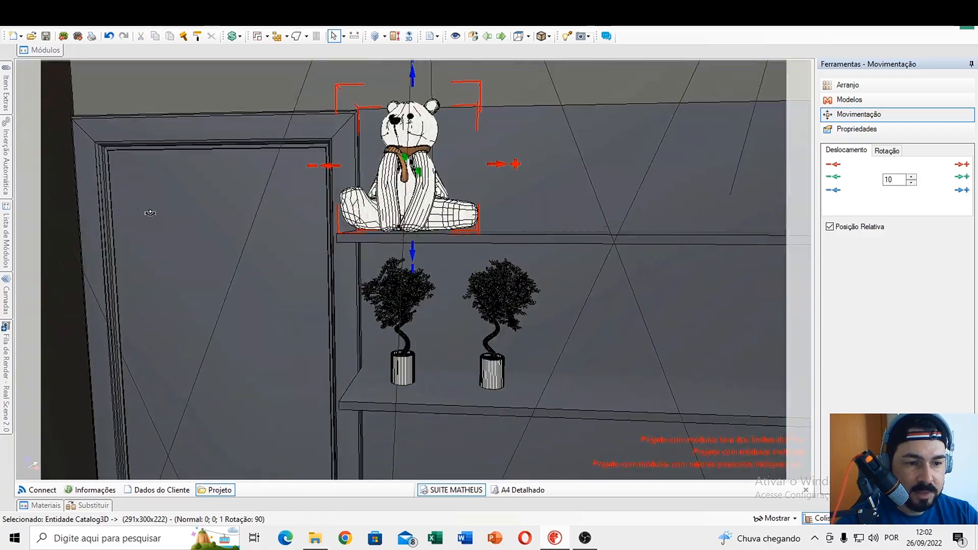
pyautogui.scroll(-3, 339, 268)
pyautogui.scroll(-5, 339, 268)
pyautogui.scroll(3, 377, 220)
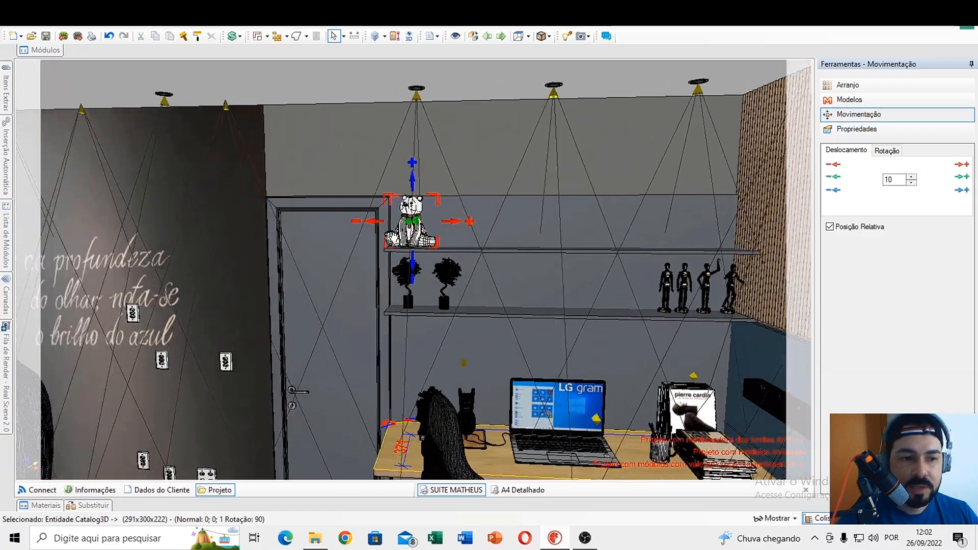
pyautogui.moveTo(378, 220); pyautogui.dragTo(447, 216, button='middle')
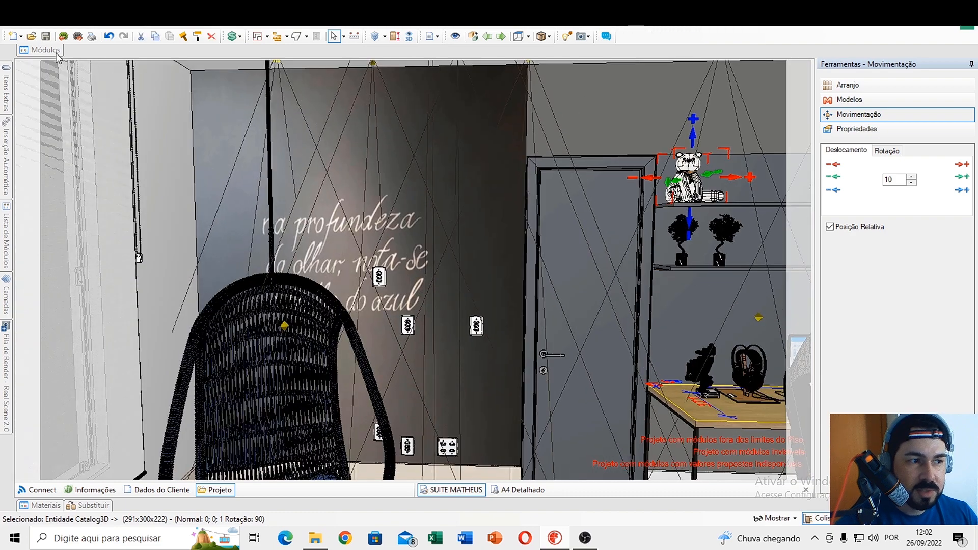
# - Browse the Móveis Plus module library, covering the Dormitório and Cozinha categories and the Superiores 324 Prof cabinets
pyautogui.moveTo(56, 53)
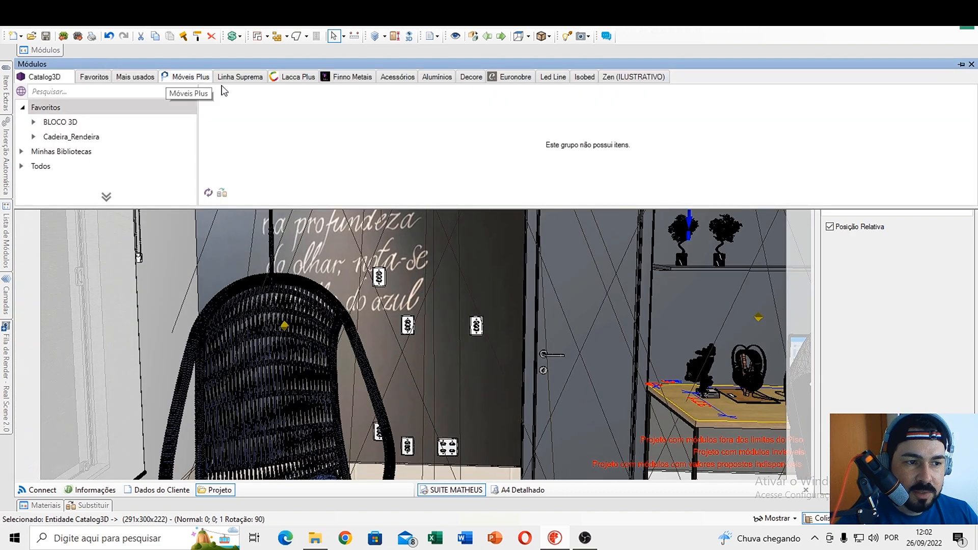
pyautogui.click(185, 81)
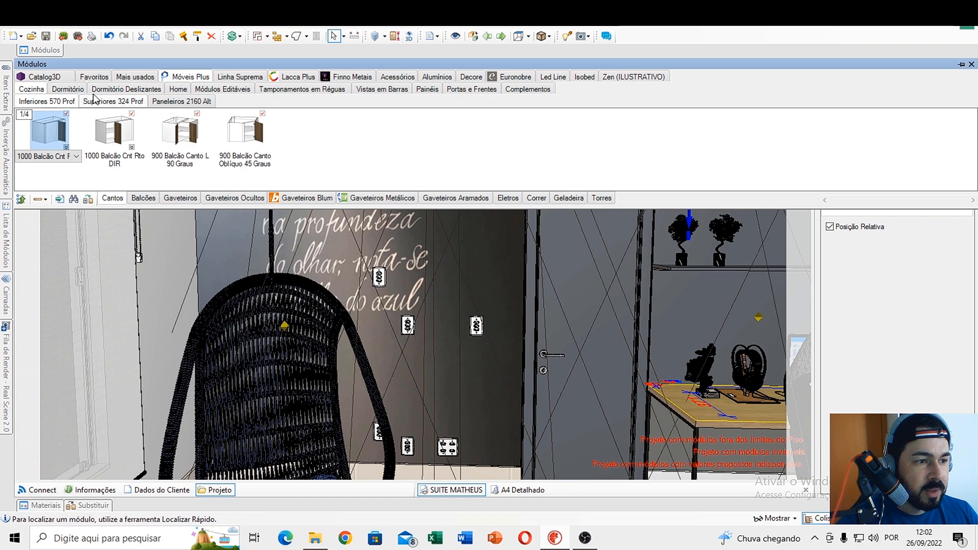
pyautogui.click(76, 89)
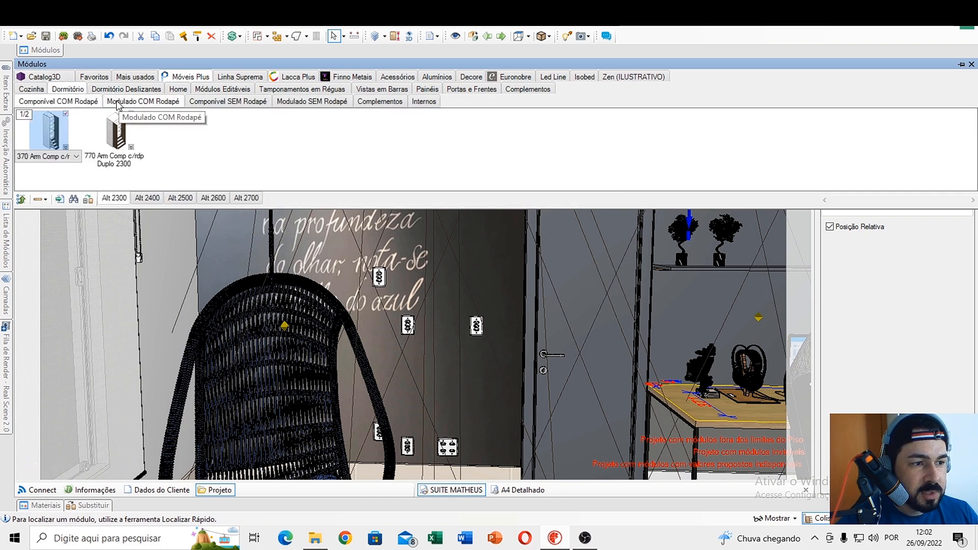
pyautogui.click(31, 90)
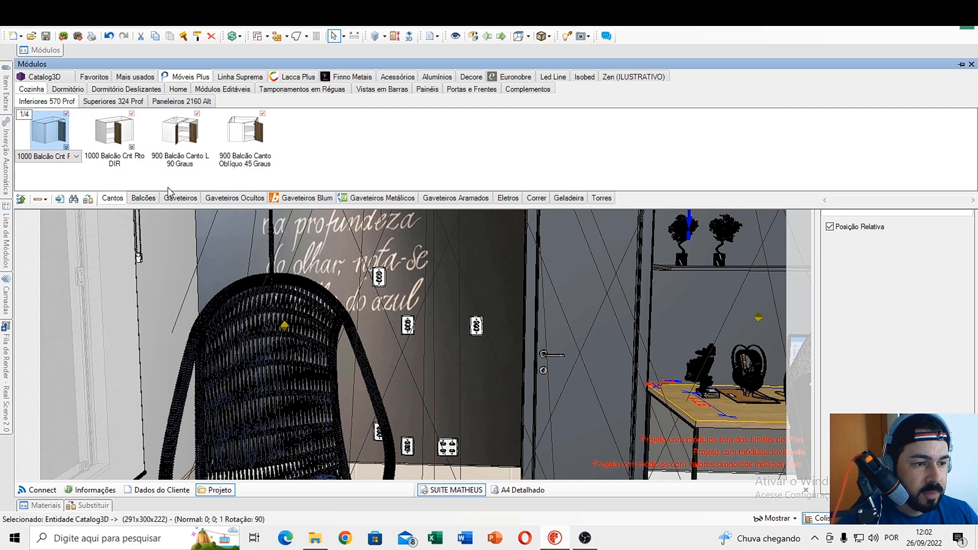
pyautogui.click(113, 102)
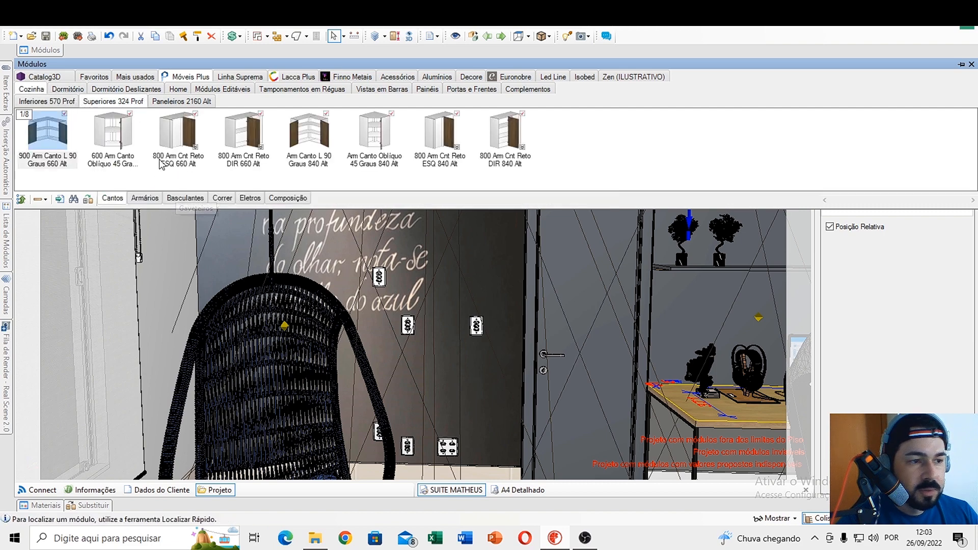
# - Insert the 800 Arm Duplo 2P 420 Alt wall cabinet from the Armários group onto the lettered wall above the hanging chair
pyautogui.click(174, 198)
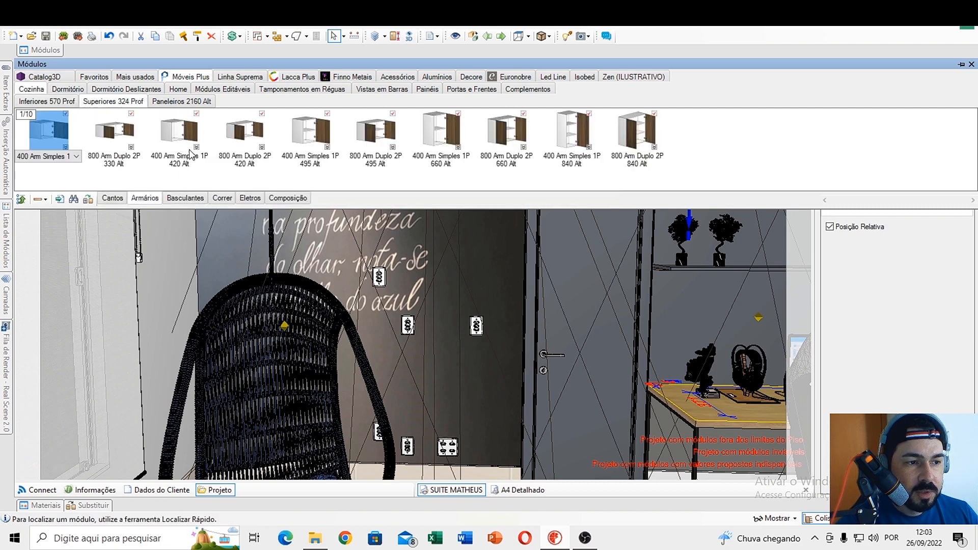
pyautogui.click(245, 130)
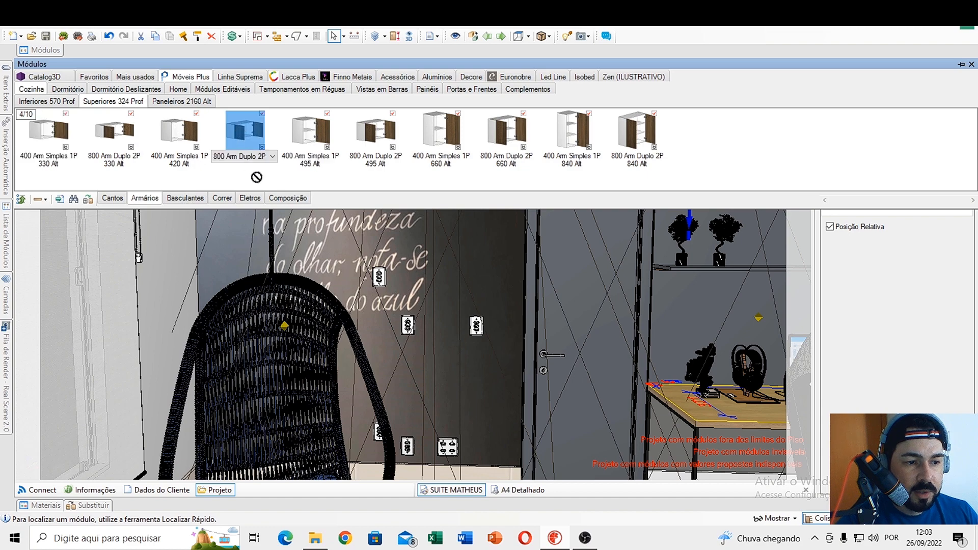
pyautogui.click(277, 234)
pyautogui.click(288, 232)
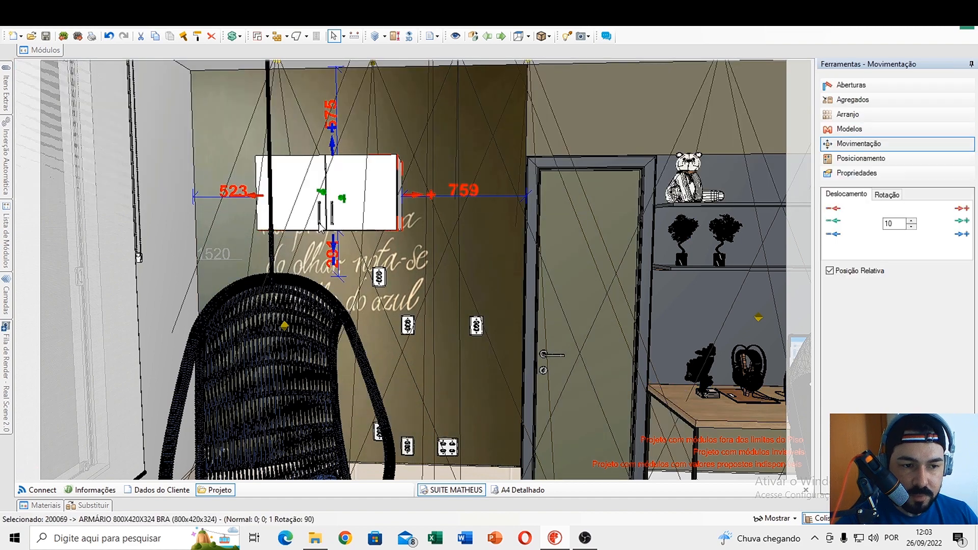
# - Duplicate the wall cabinet and place the copy directly beside it on the door side, with an X offset of 800
pyautogui.rightClick(382, 194)
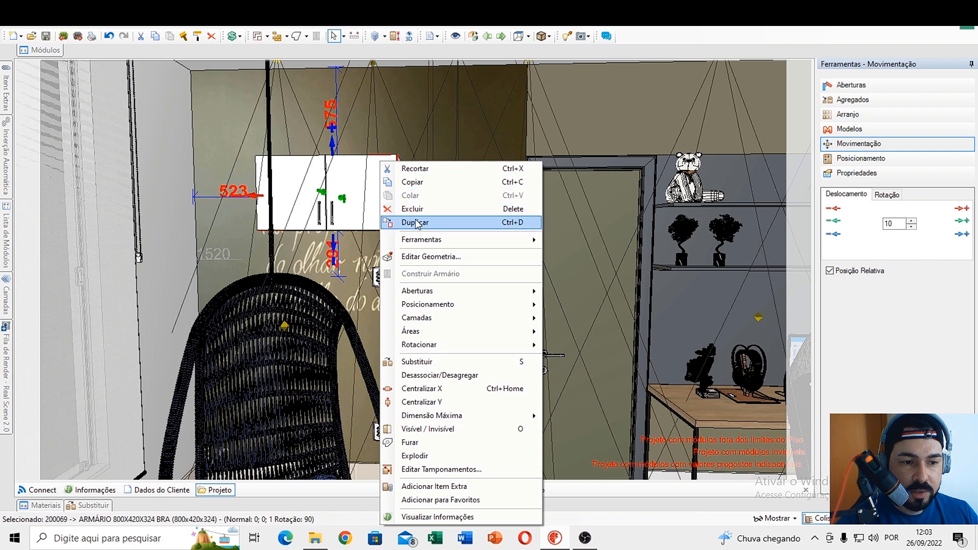
pyautogui.click(439, 222)
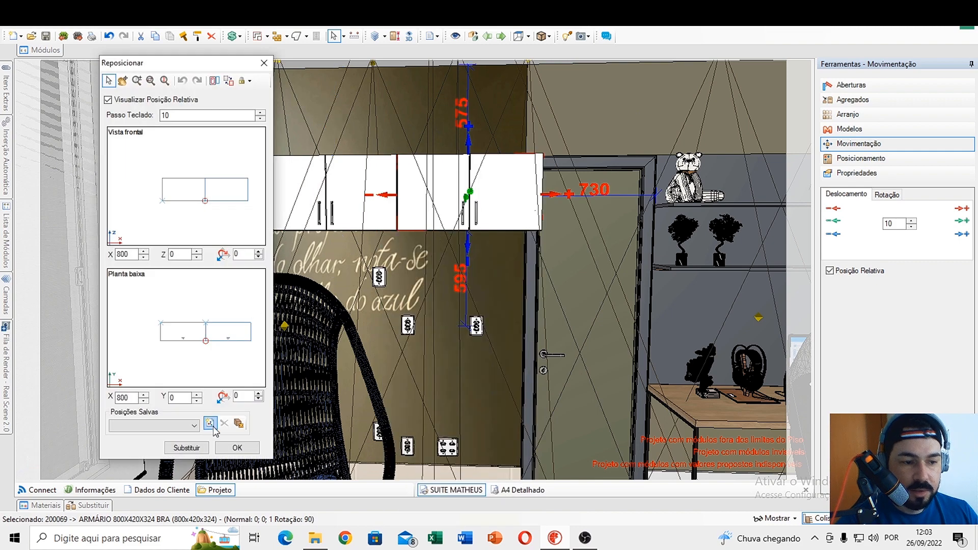
pyautogui.click(234, 445)
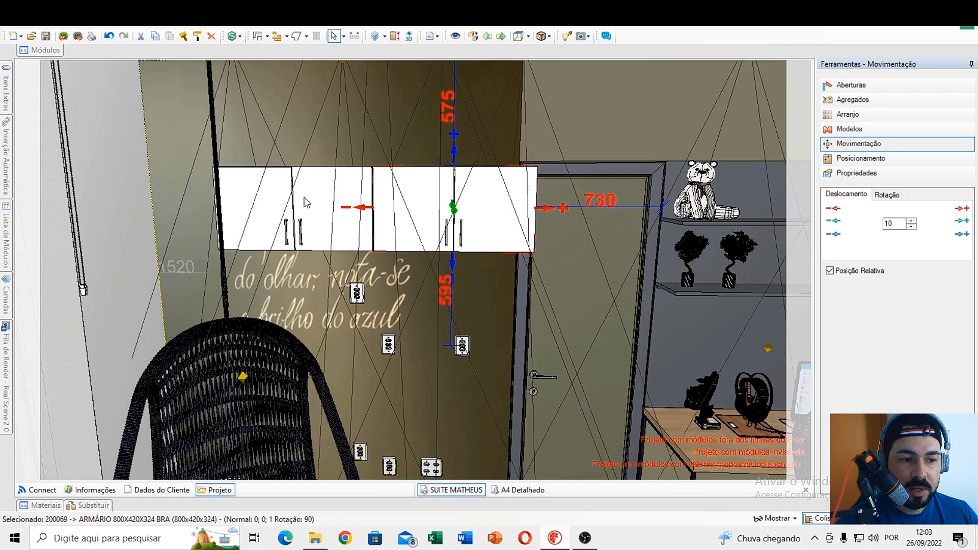
# - Remove the doors (Portas) from the original wall cabinet, the one farther from the room door
pyautogui.click(306, 201)
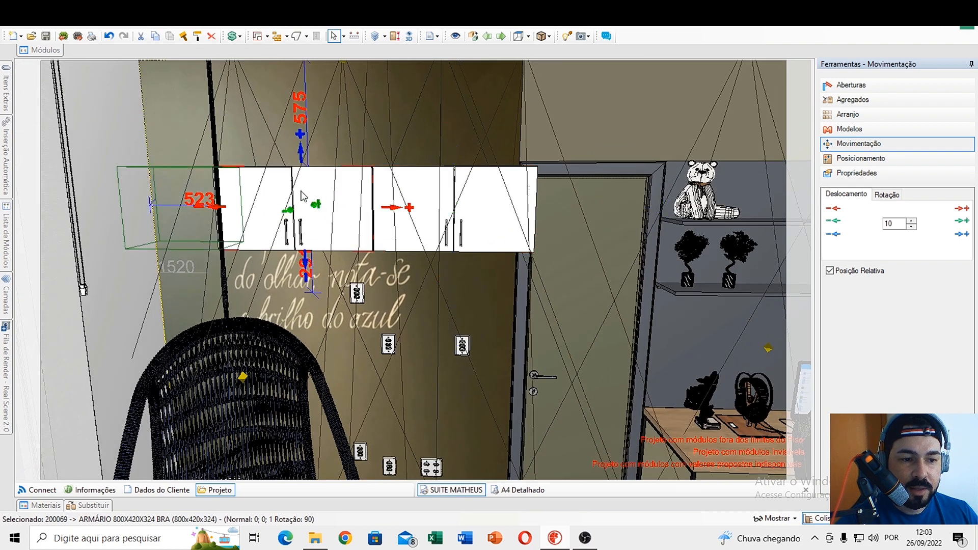
pyautogui.click(866, 98)
pyautogui.click(834, 210)
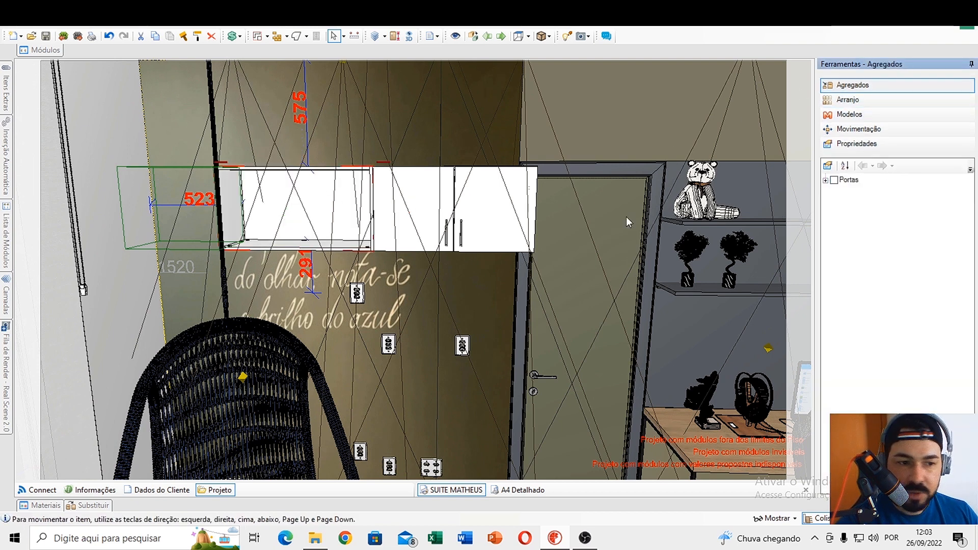
pyautogui.click(328, 211)
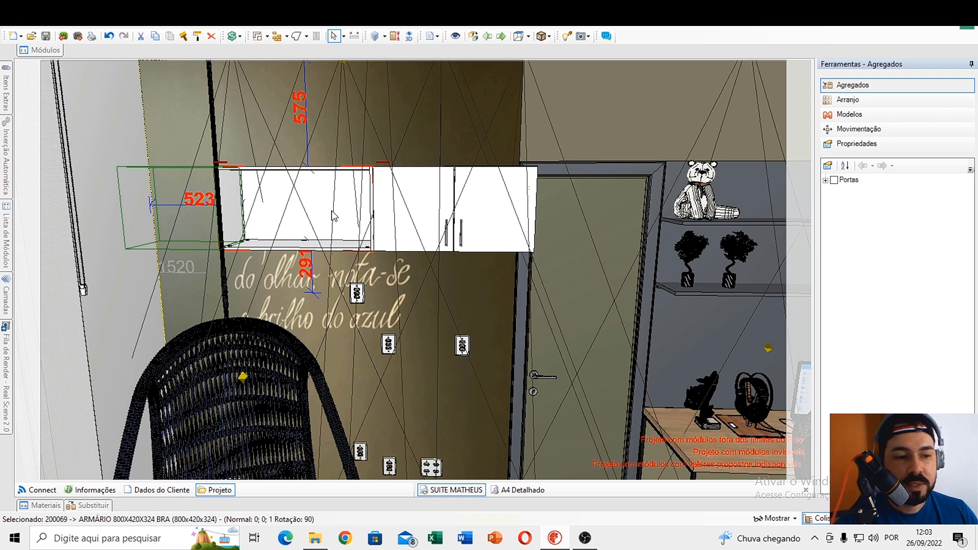
pyautogui.click(44, 50)
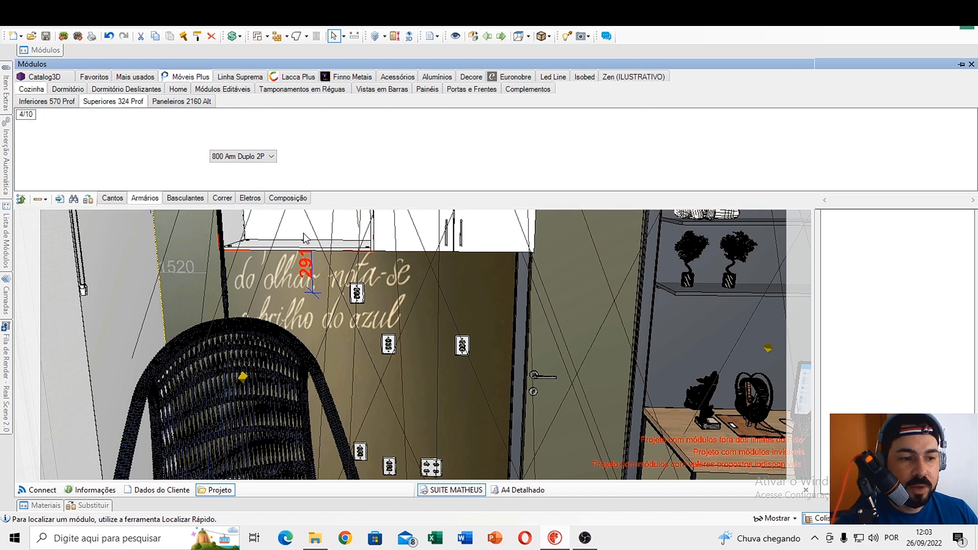
# - Duplicate the doorless cabinet and place the copy directly on top of it, with a Z offset of 420
pyautogui.rightClick(303, 244)
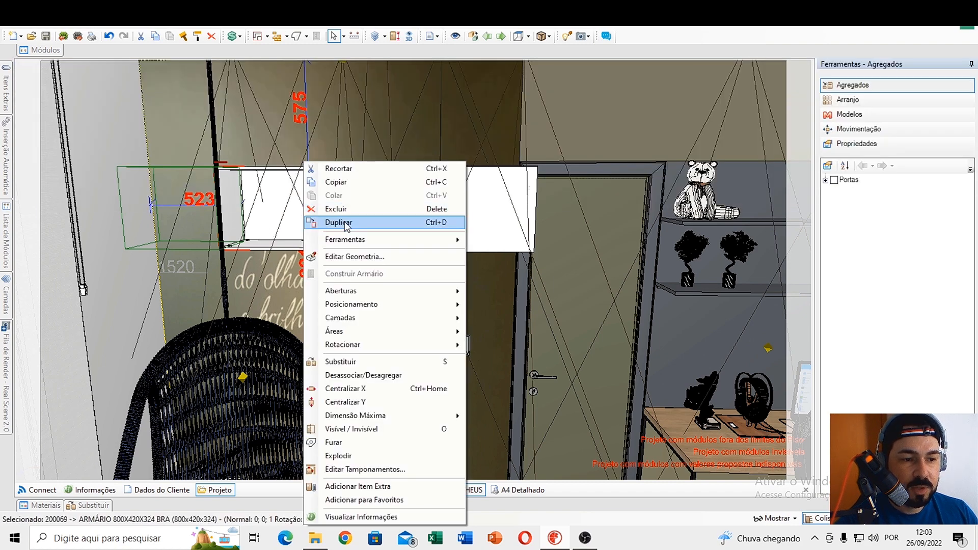
pyautogui.click(338, 222)
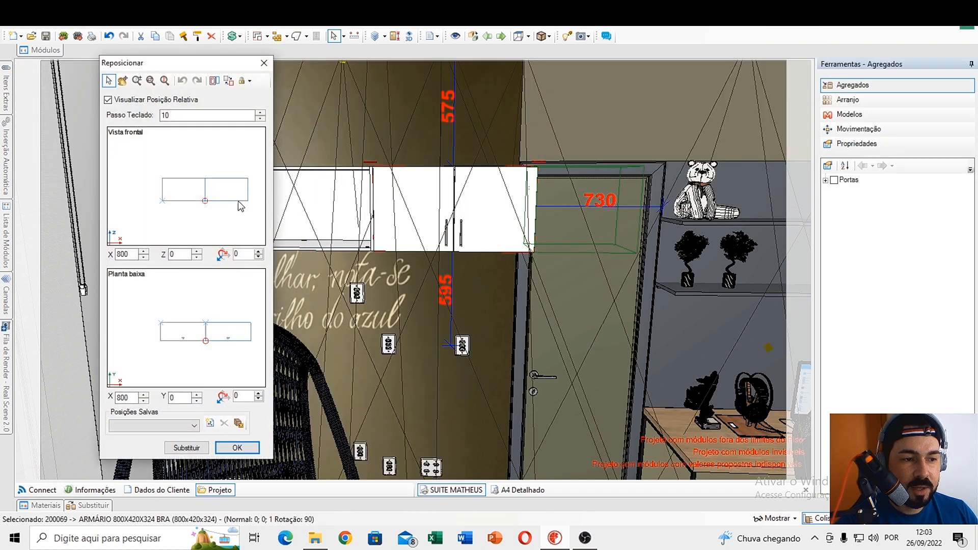
pyautogui.click(182, 148)
pyautogui.click(246, 447)
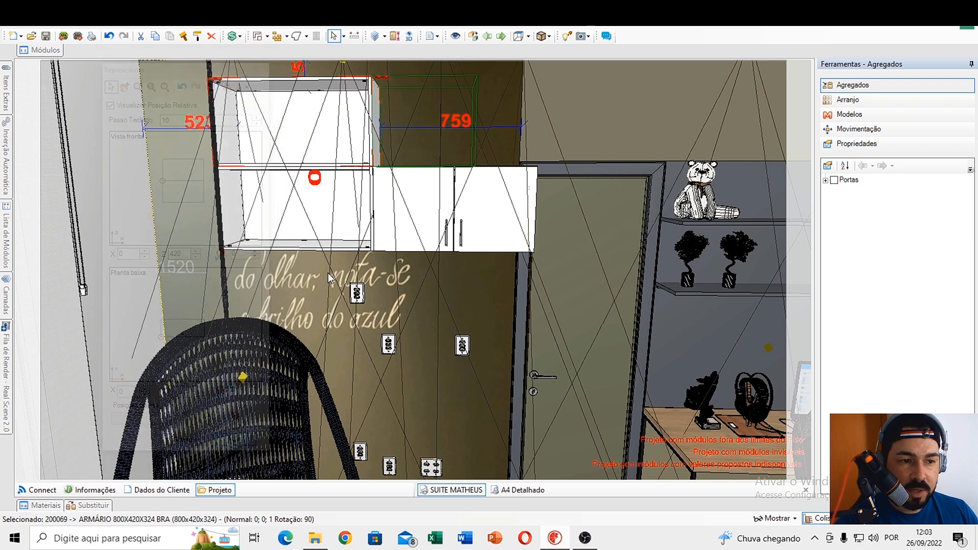
# - Reposition the upper doorless cabinet to the end of the lower row, beside the cabinet with doors and in front of the room door
pyautogui.moveTo(321, 144); pyautogui.dragTo(477, 204)
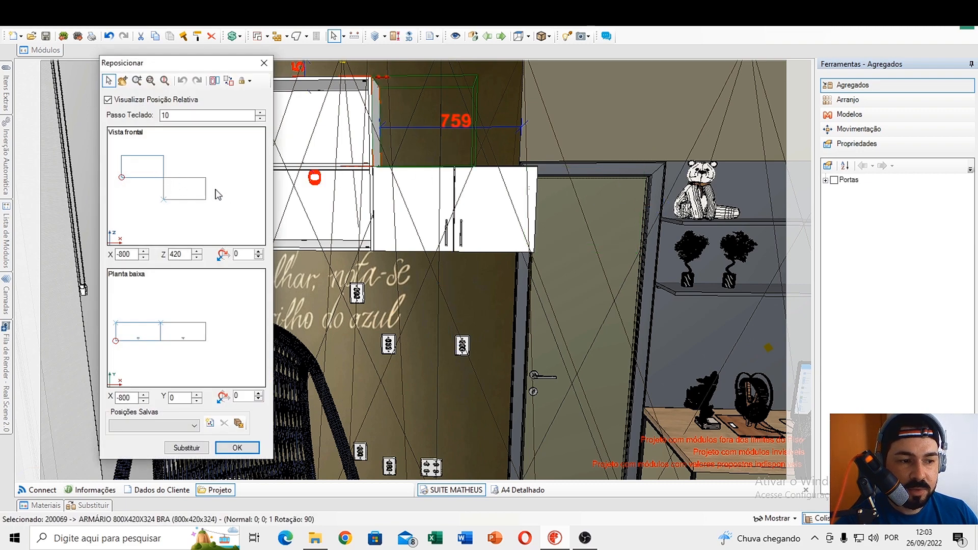
pyautogui.click(218, 194)
pyautogui.click(237, 448)
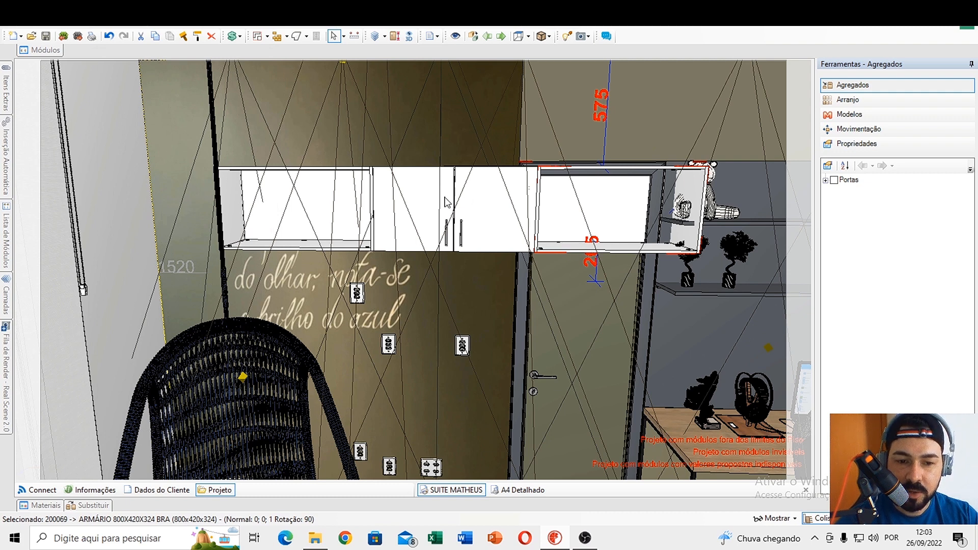
# - Delete all three wall cabinets from the lettered wall
pyautogui.press('Delete')
pyautogui.click(485, 211)
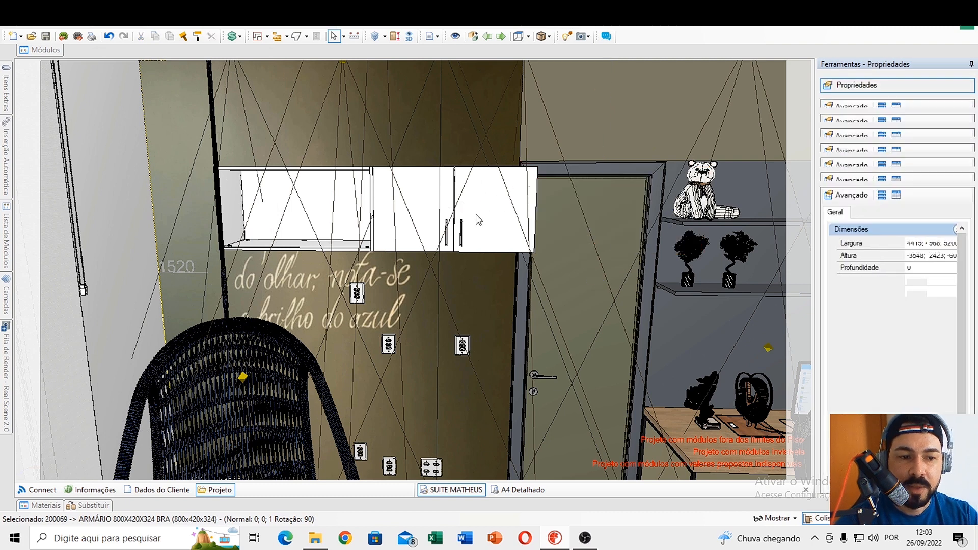
pyautogui.press('Delete')
pyautogui.click(324, 219)
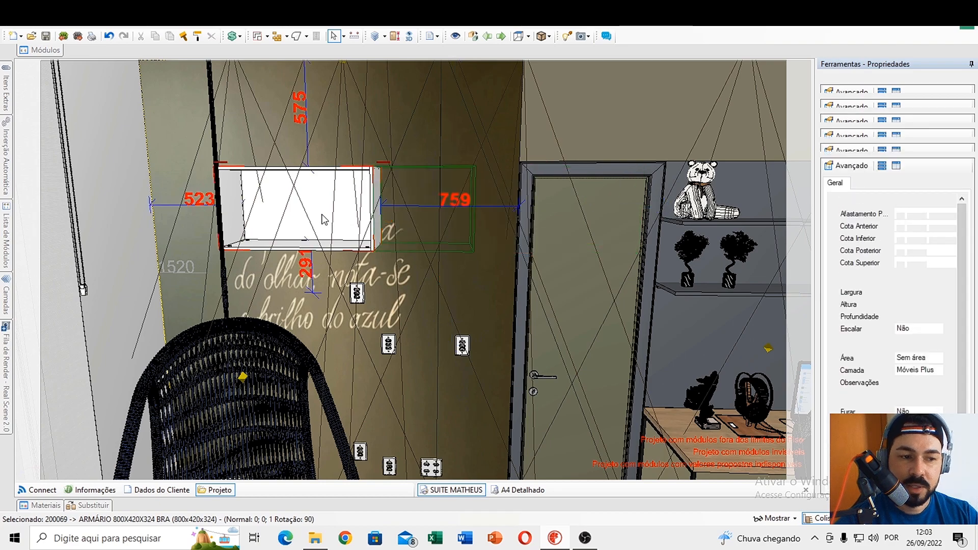
pyautogui.press('Delete')
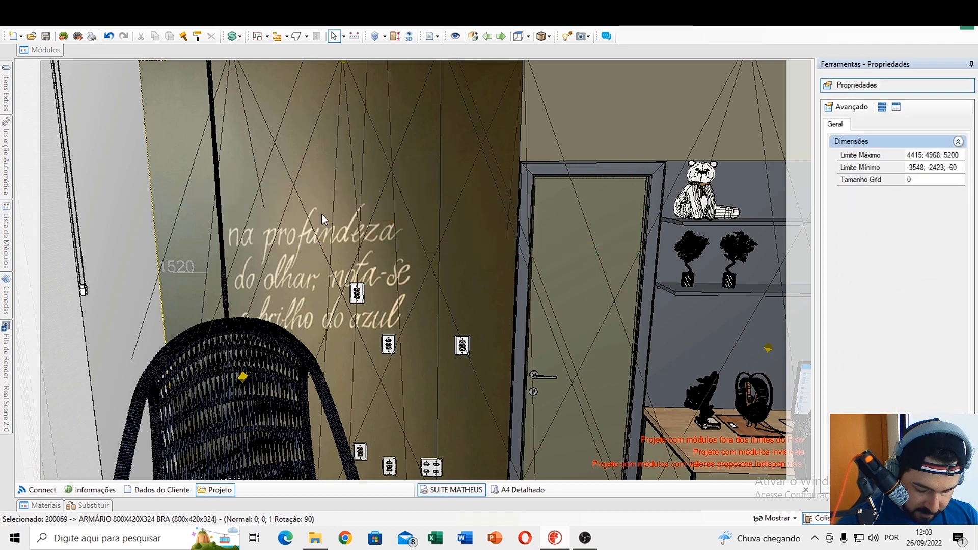
# - Construct a rectangular geometry on the floor in front of the hanging chair, about 1350 wide, 385 deep and 150 high
pyautogui.moveTo(568, 241); pyautogui.dragTo(464, 316, button='middle')
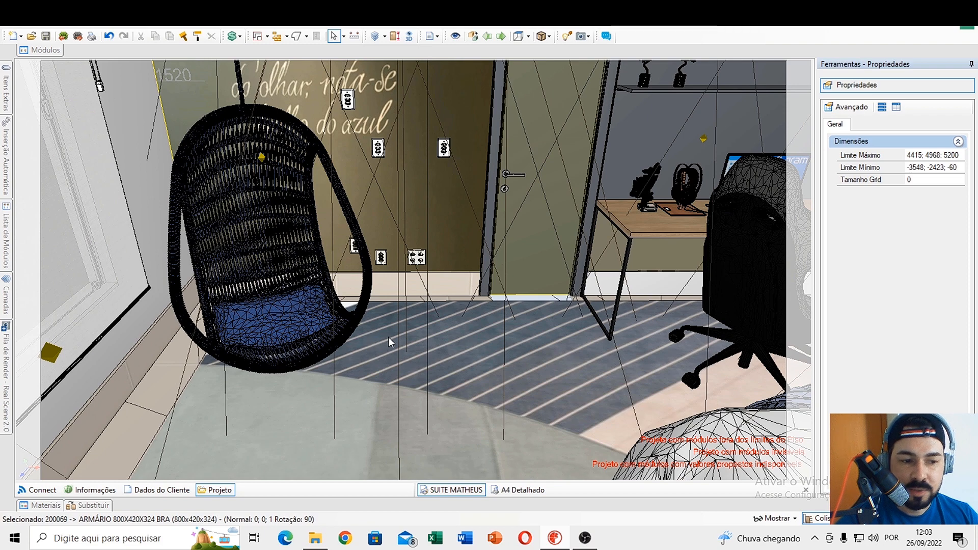
pyautogui.click(307, 36)
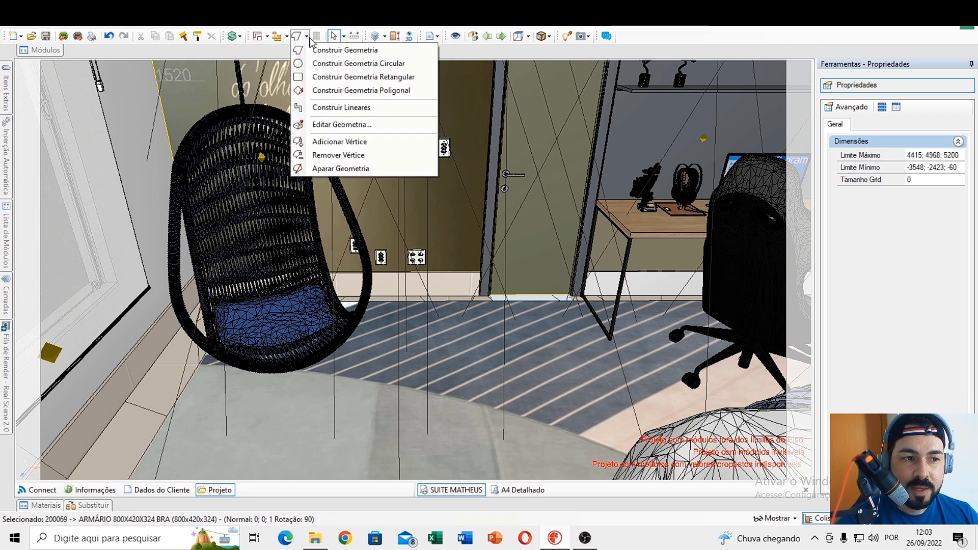
pyautogui.click(326, 77)
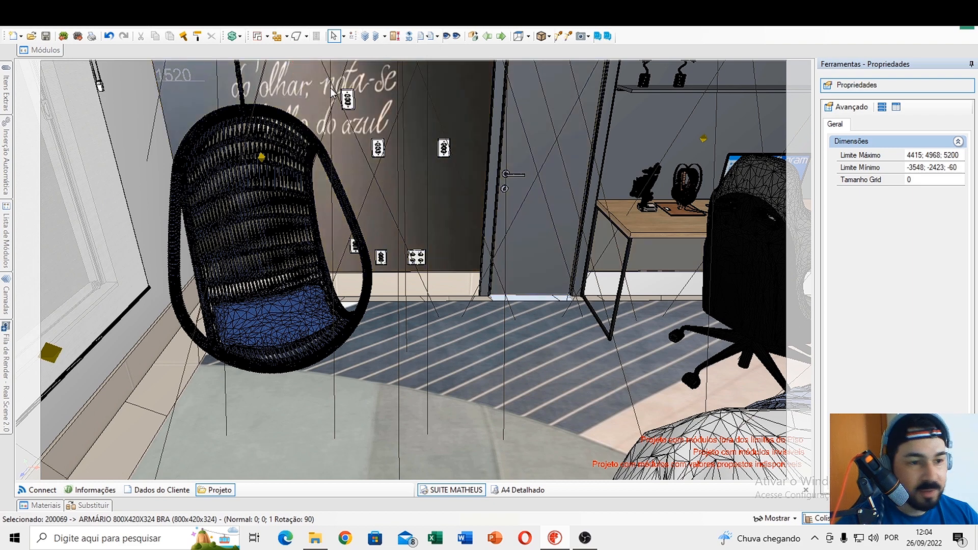
pyautogui.rightClick(365, 380)
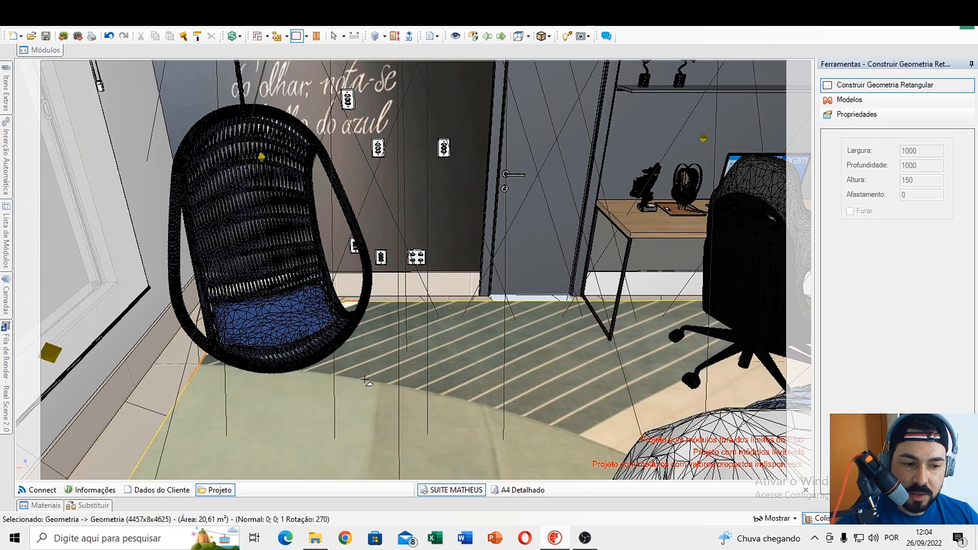
pyautogui.click(365, 380)
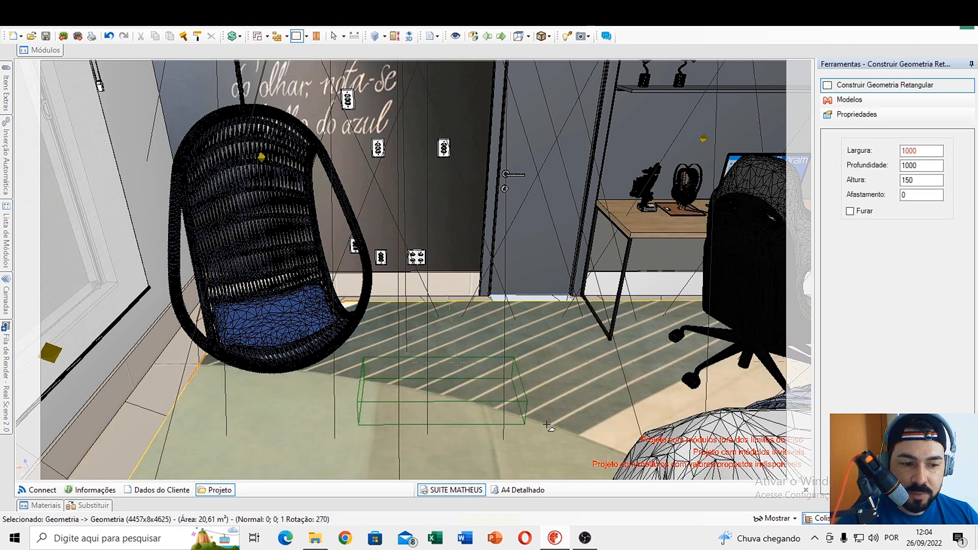
pyautogui.click(624, 426)
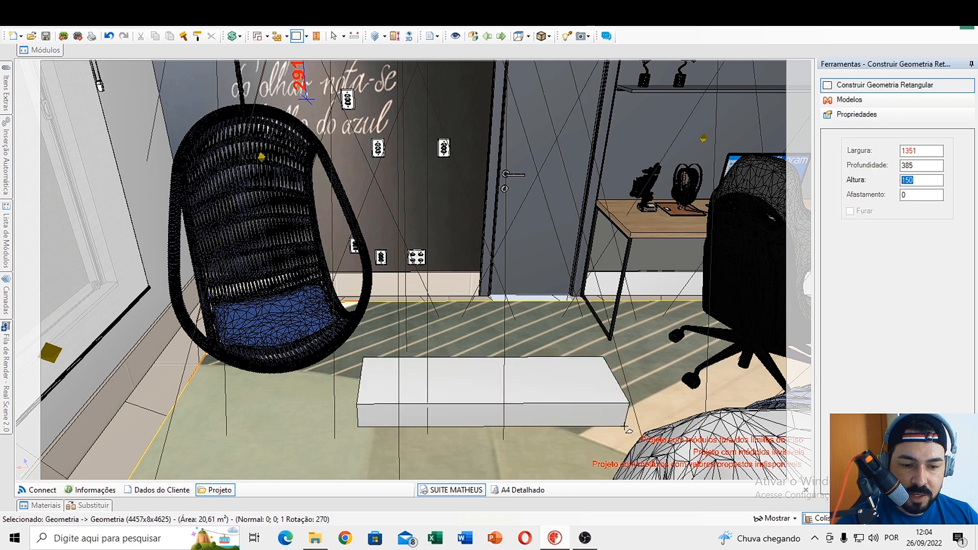
pyautogui.click(320, 37)
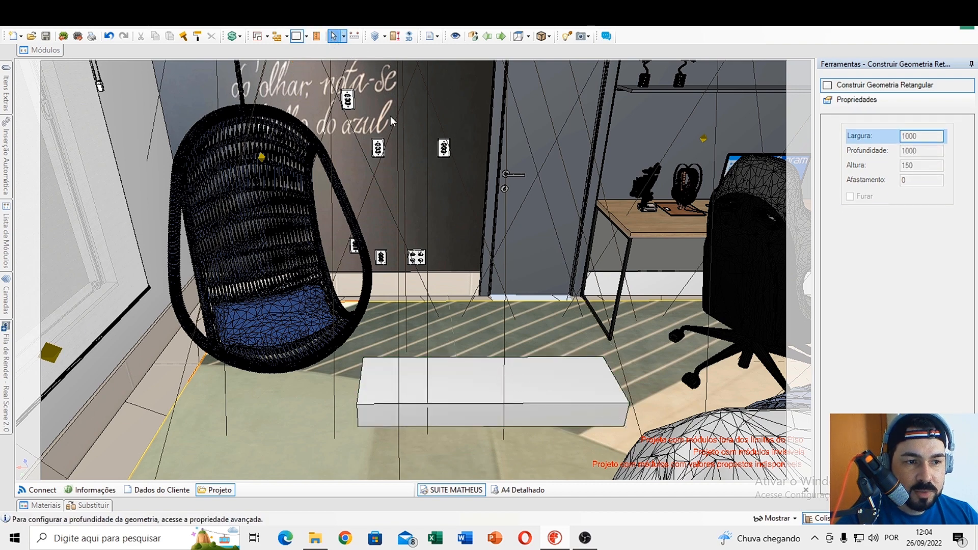
# - Set the floor geometry's width (Largura) to 1350, height (Altura) to 40 and depth (Profundidade) to 550
pyautogui.click(545, 392)
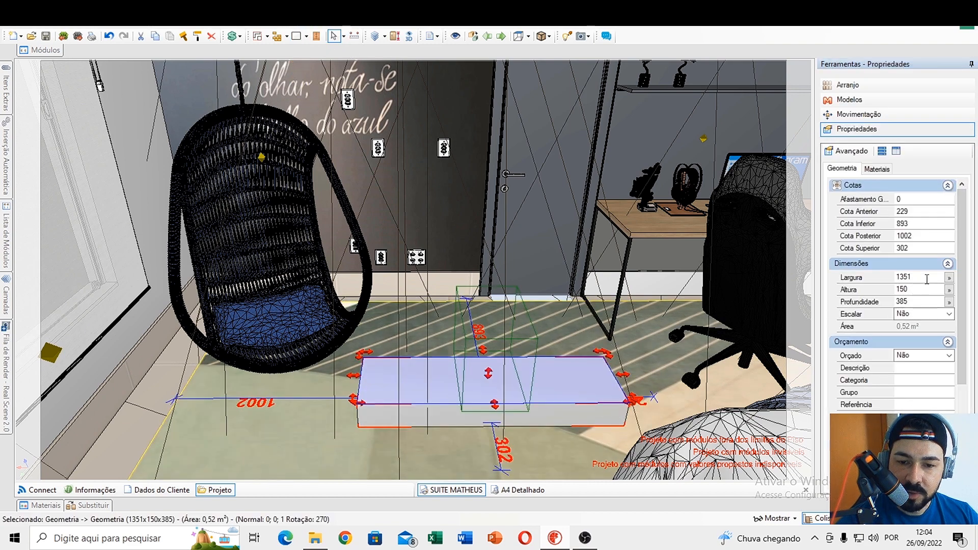
pyautogui.click(924, 277)
pyautogui.write('1350')
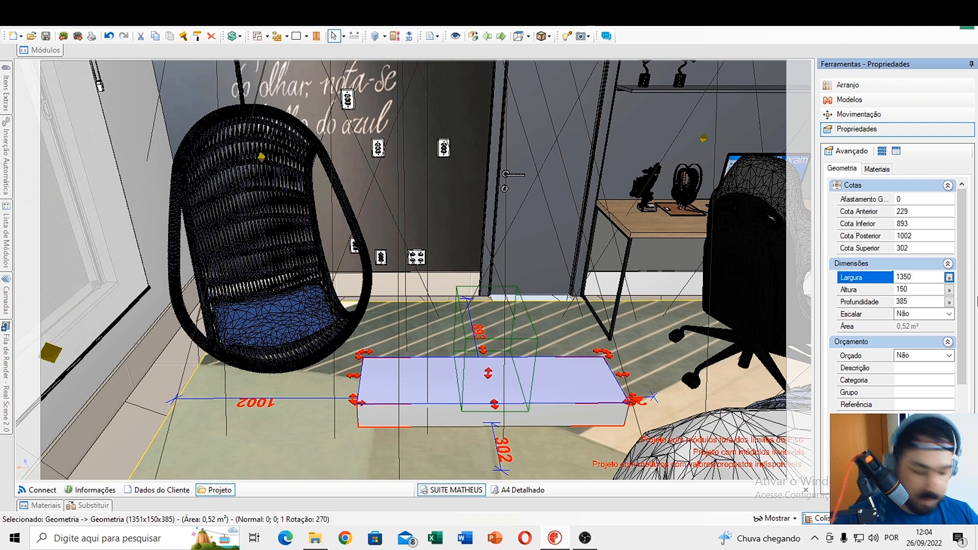
pyautogui.press('Tab')
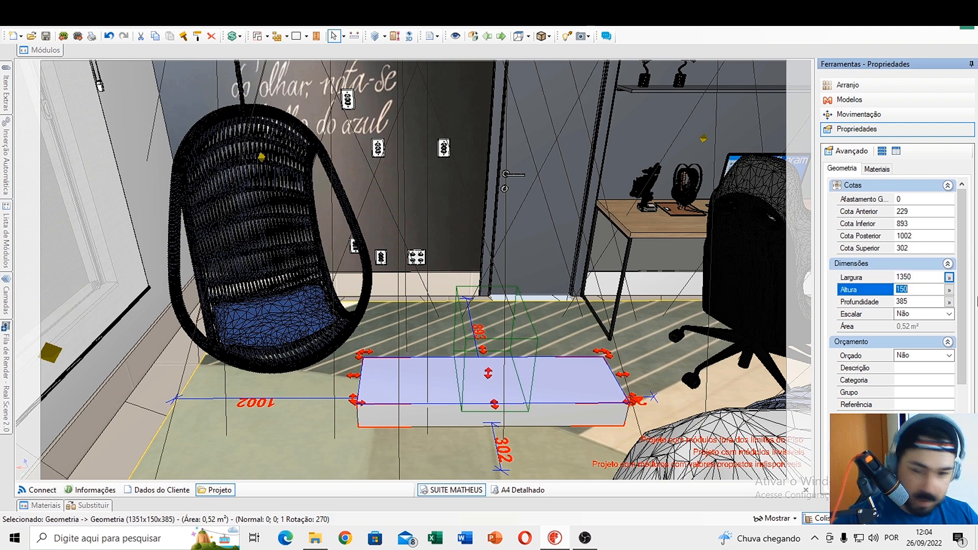
pyautogui.write('40')
pyautogui.press('Return')
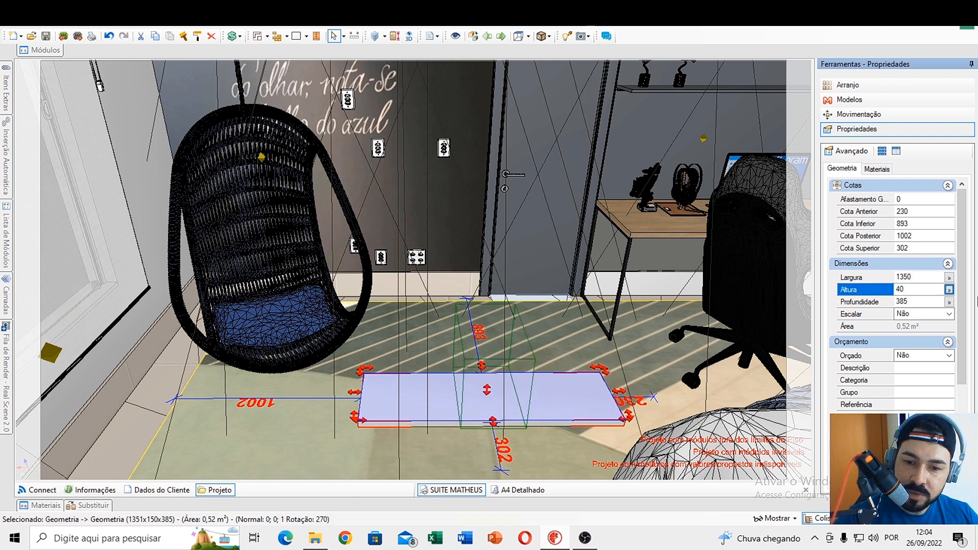
pyautogui.press('Tab')
pyautogui.write('550')
pyautogui.press('Return')
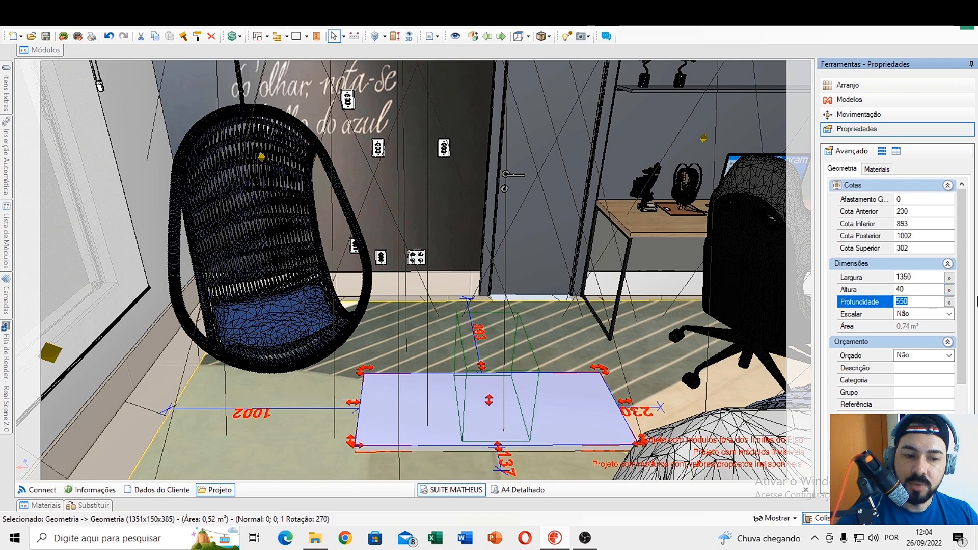
# - Examine the resized slab on the floor from several angles, including its thickness and its front corner
pyautogui.moveTo(463, 392); pyautogui.dragTo(442, 214, button='middle')
pyautogui.scroll(5, 459, 382)
pyautogui.scroll(-3, 454, 265)
pyautogui.scroll(3, 423, 315)
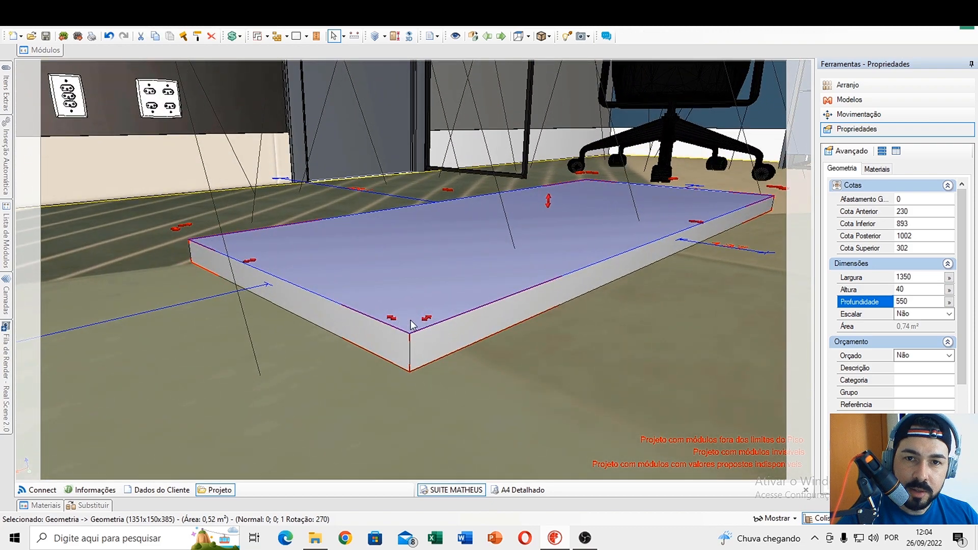
pyautogui.scroll(3, 402, 305)
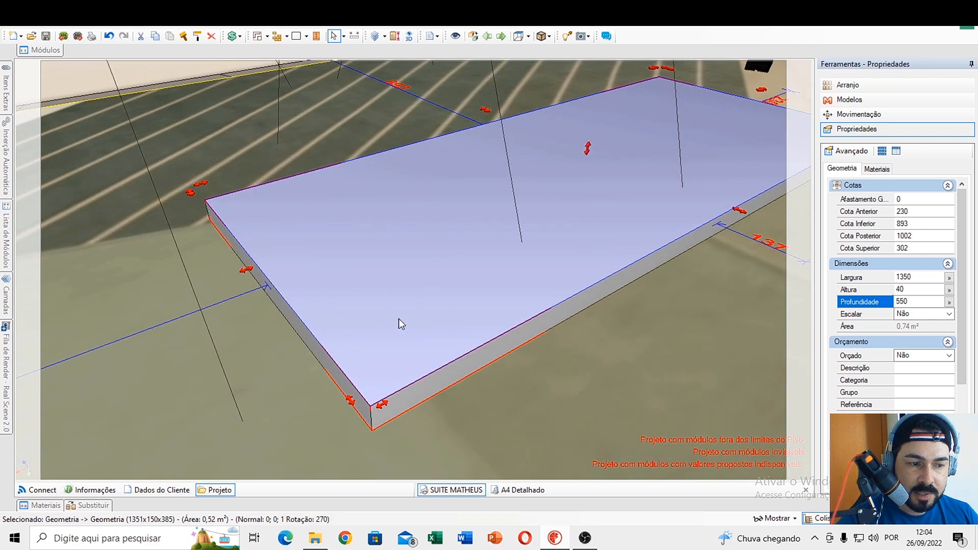
pyautogui.scroll(-1, 407, 313)
pyautogui.moveTo(482, 262); pyautogui.dragTo(488, 304, button='middle')
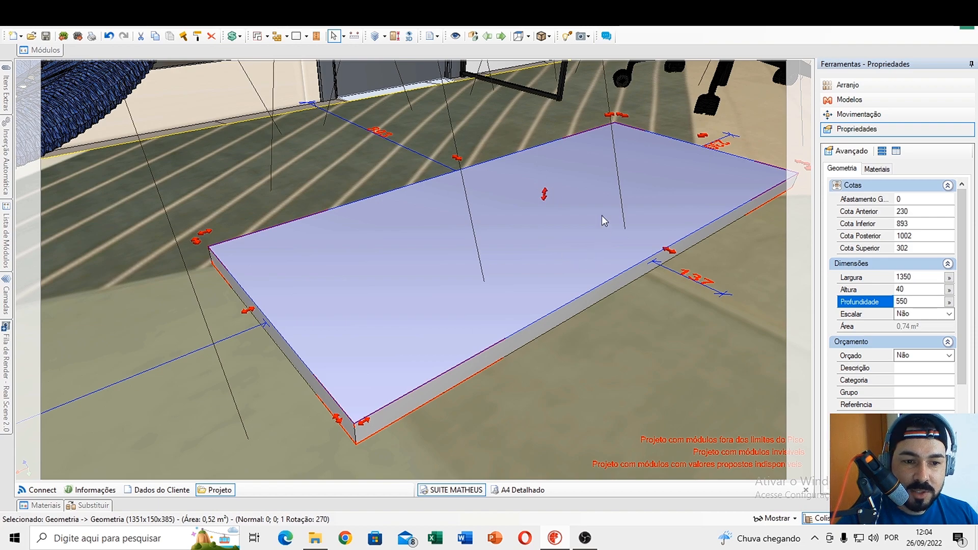
pyautogui.moveTo(602, 217); pyautogui.dragTo(423, 244, button='middle')
pyautogui.moveTo(630, 237); pyautogui.dragTo(433, 250, button='middle')
pyautogui.moveTo(428, 317); pyautogui.dragTo(423, 249, button='middle')
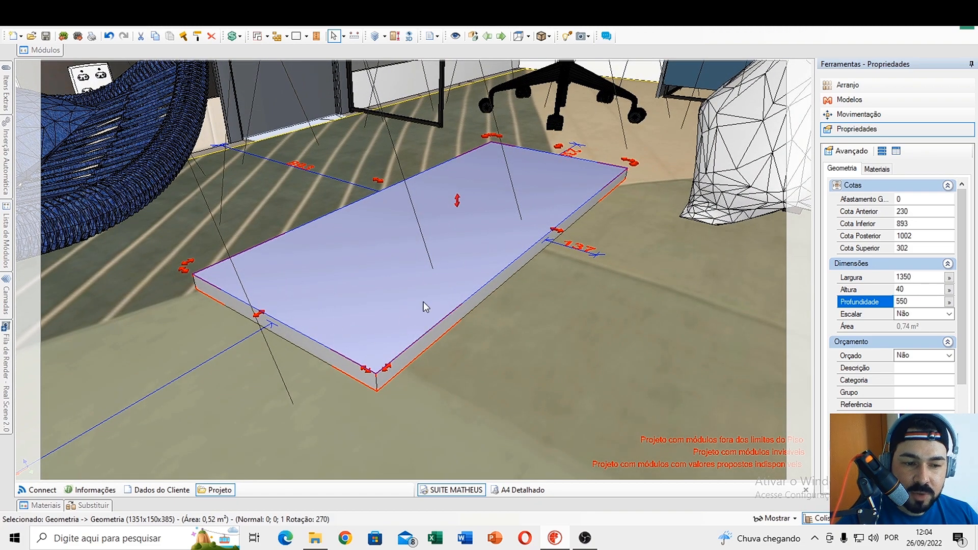
pyautogui.scroll(1, 419, 335)
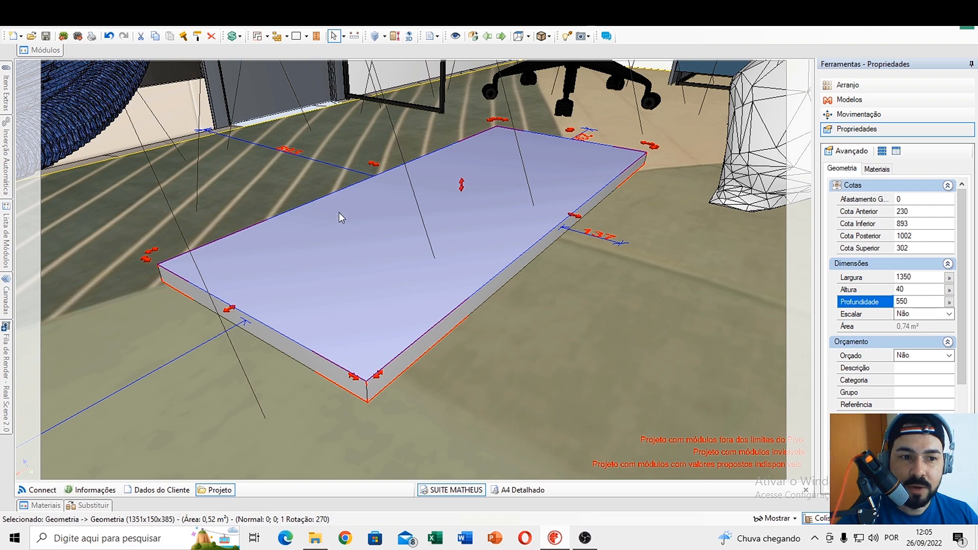
# - Open the slab in the geometry editor's profile editor (Editor de Perfil) and add a vertex near the upper end of its profile edge
pyautogui.rightClick(408, 231)
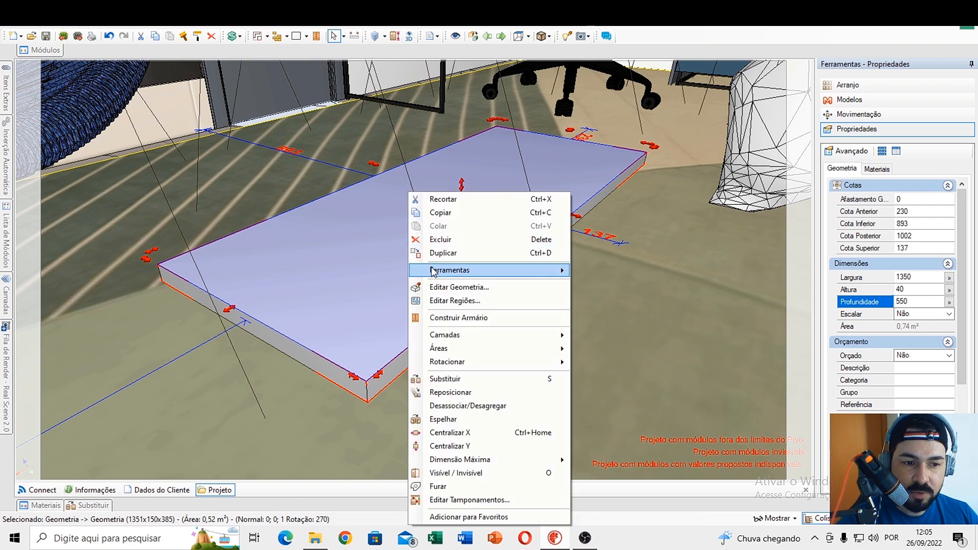
pyautogui.click(464, 287)
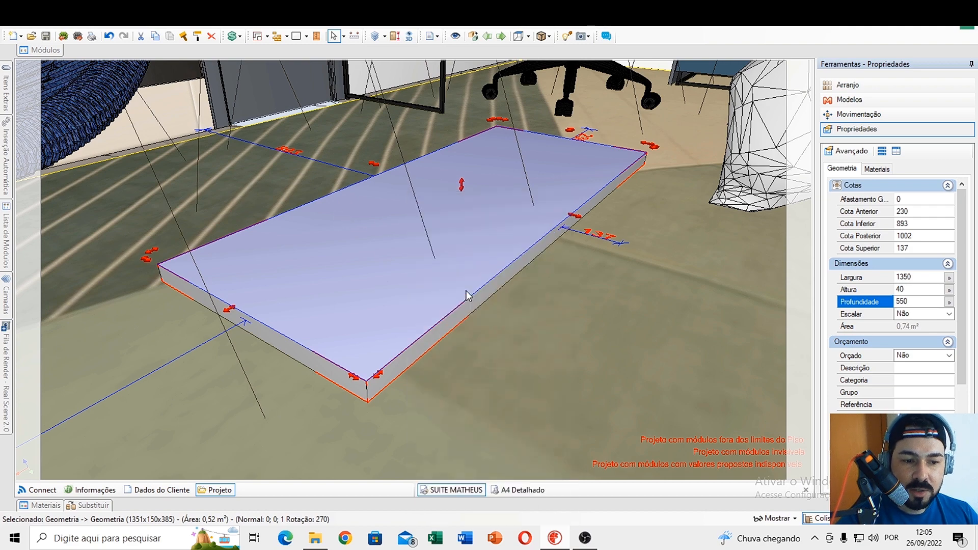
pyautogui.click(339, 113)
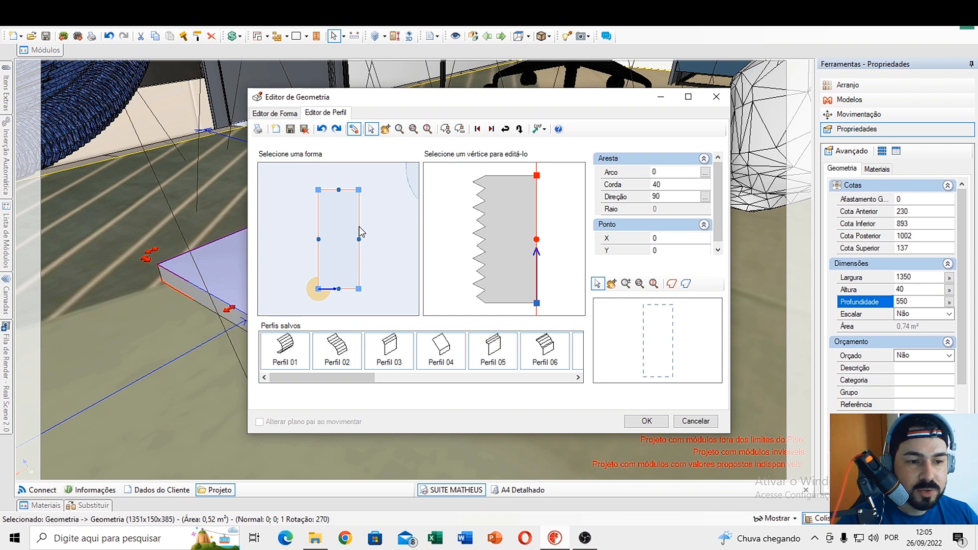
pyautogui.moveTo(511, 211); pyautogui.dragTo(491, 245, button='middle')
pyautogui.scroll(-1, 514, 239)
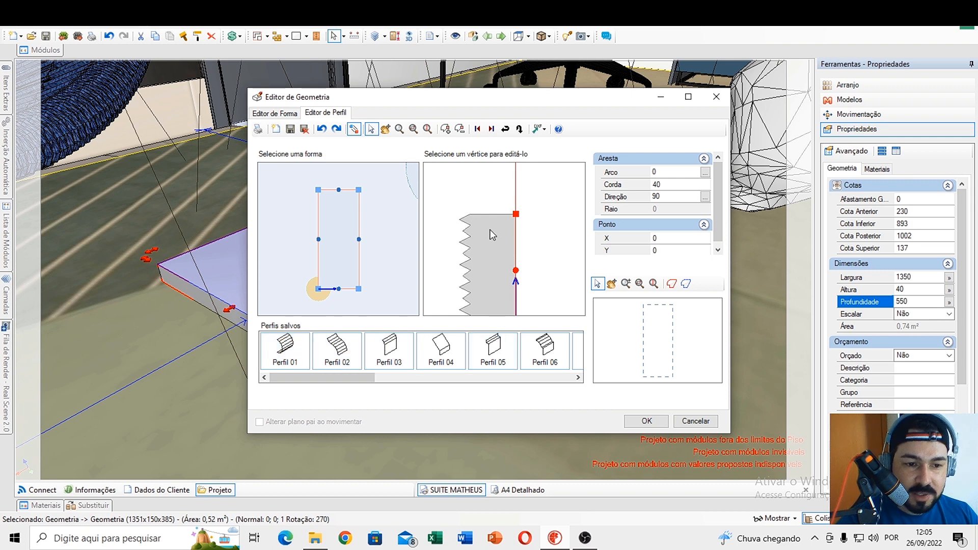
pyautogui.click(445, 129)
pyautogui.click(516, 224)
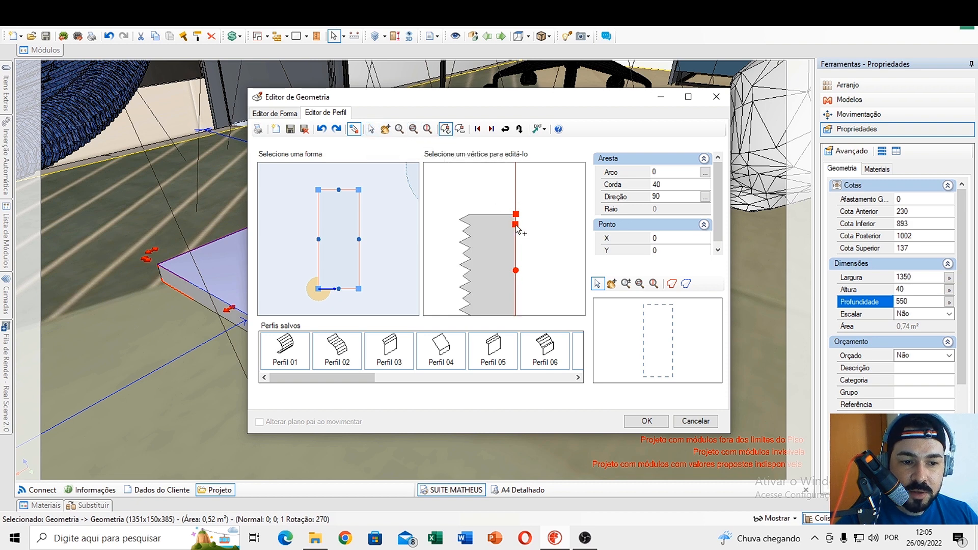
pyautogui.click(516, 225)
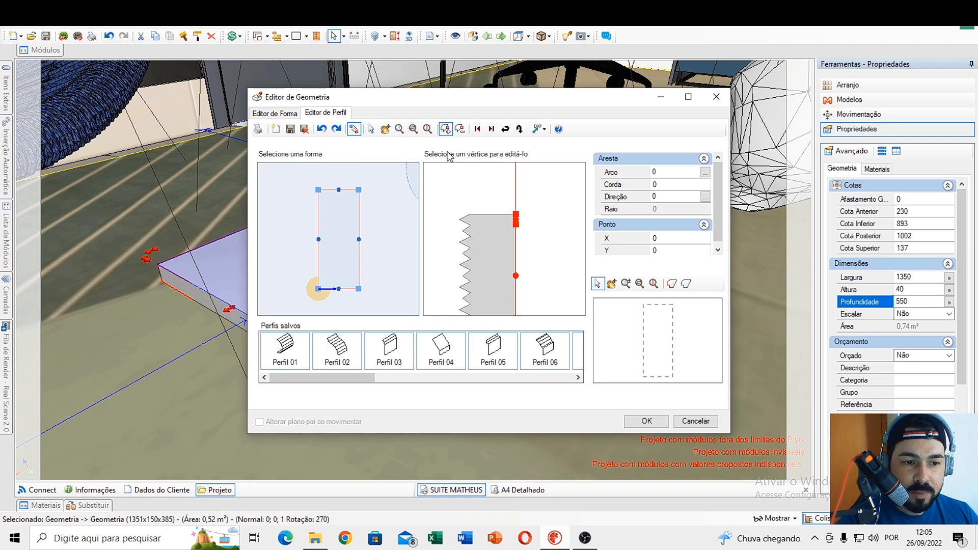
pyautogui.click(372, 128)
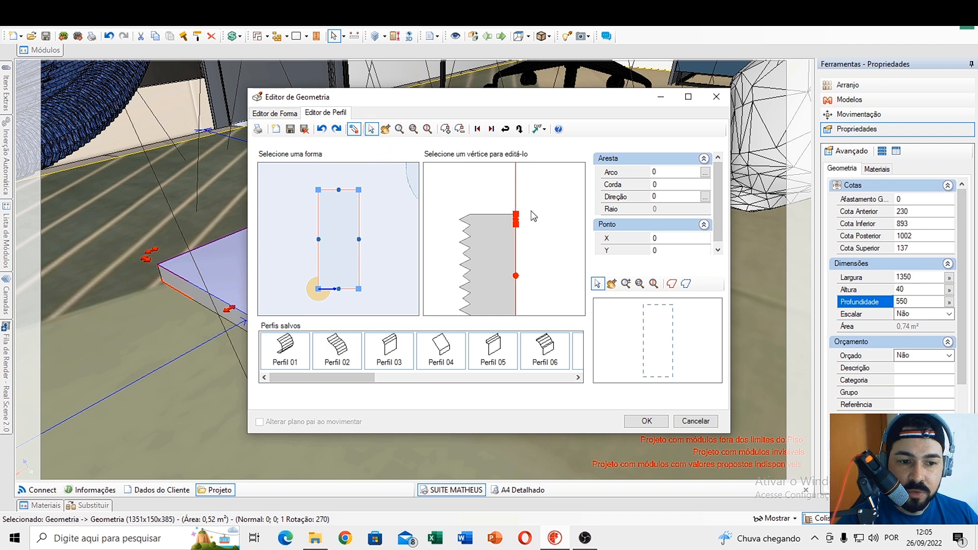
# - Move the added upper vertex outward to X 3, Y 40 and bow the short edge beside it upward into an arc of about 145
pyautogui.scroll(4, 532, 219)
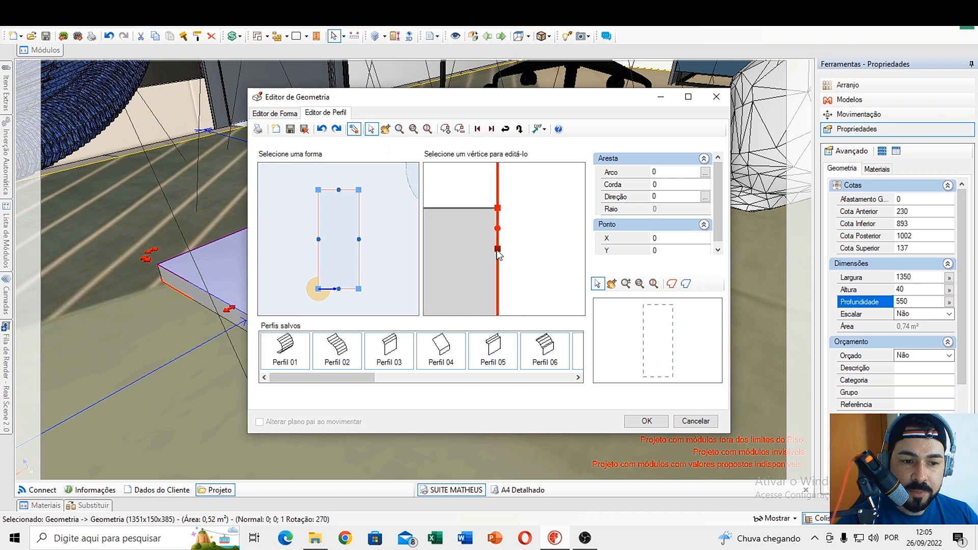
pyautogui.moveTo(499, 246); pyautogui.dragTo(533, 210)
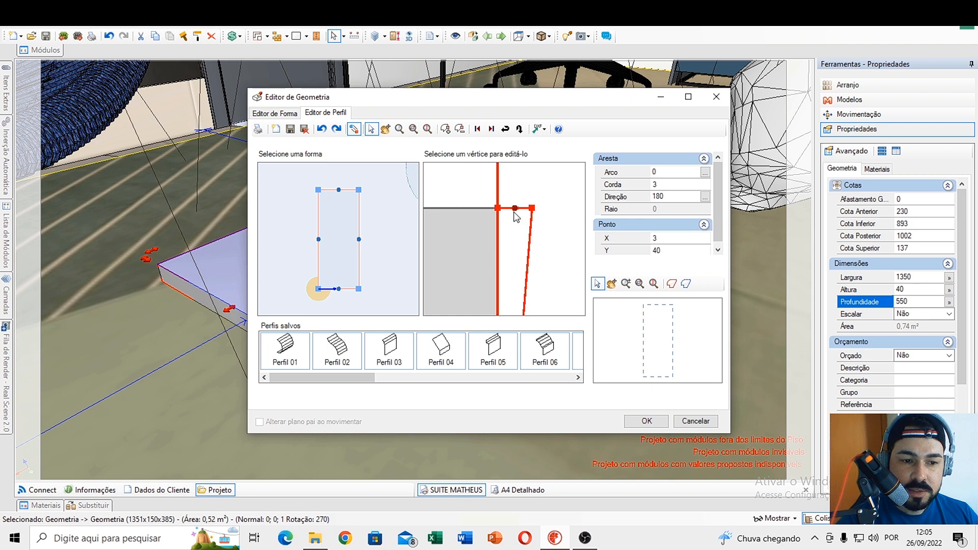
pyautogui.moveTo(515, 208); pyautogui.dragTo(511, 197)
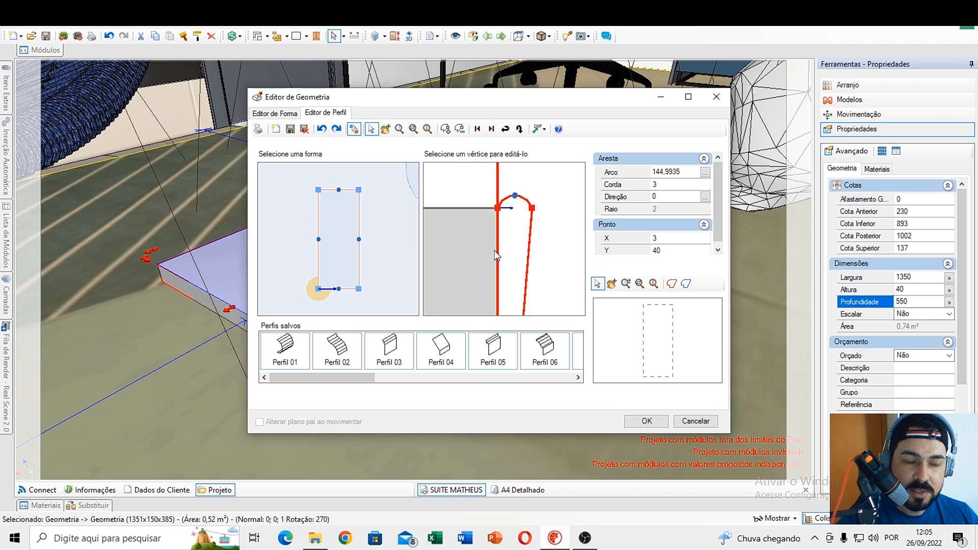
# - Add a vertex near the lower end of the slab's profile and move it outward to X 3, Y 0
pyautogui.scroll(-4, 493, 249)
pyautogui.moveTo(499, 255); pyautogui.dragTo(476, 117, button='middle')
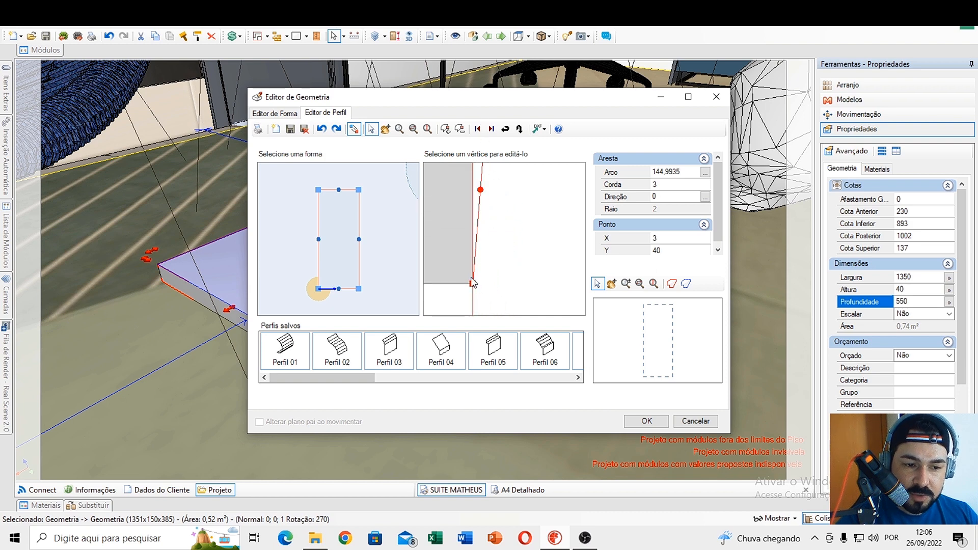
pyautogui.click(445, 129)
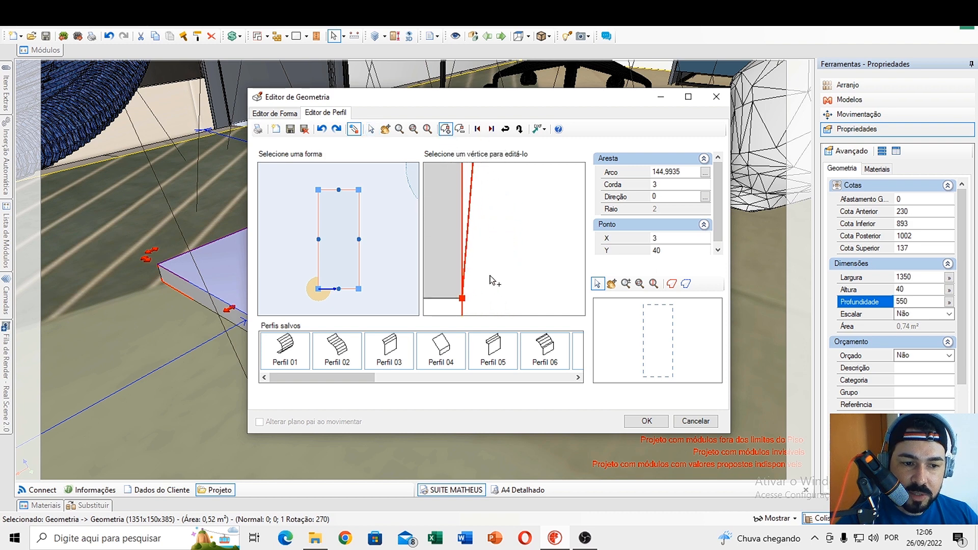
pyautogui.click(461, 265)
pyautogui.click(371, 129)
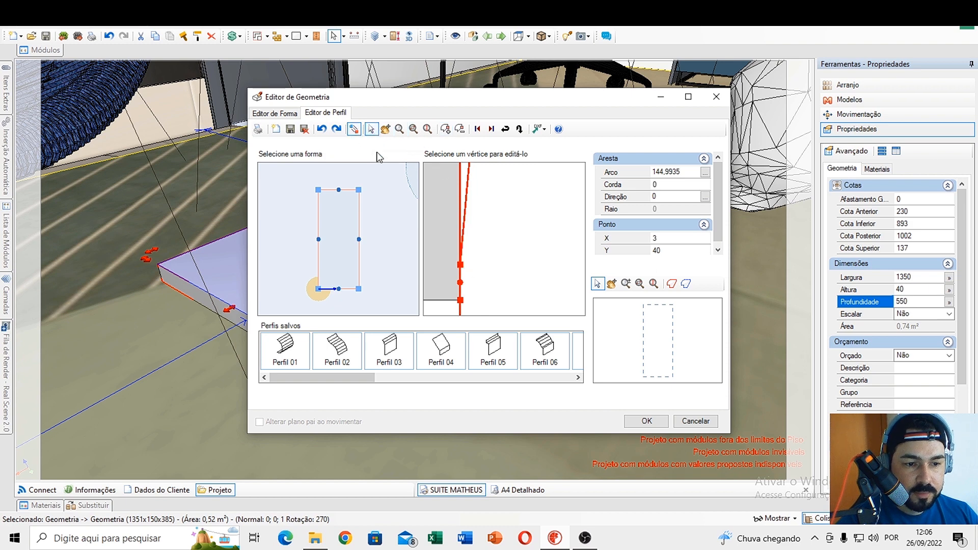
pyautogui.moveTo(462, 265); pyautogui.dragTo(486, 298)
pyautogui.scroll(-4, 478, 268)
pyautogui.moveTo(467, 211); pyautogui.dragTo(478, 273, button='middle')
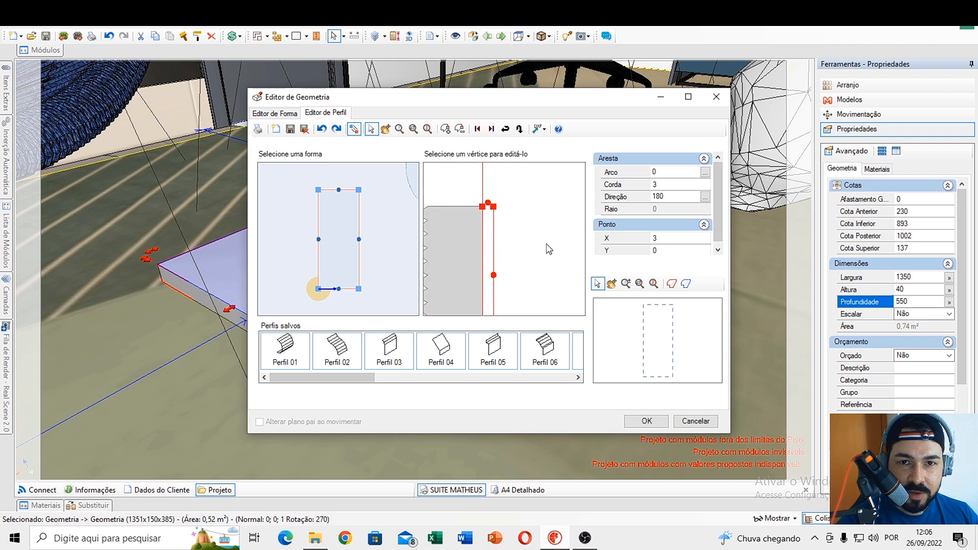
# - Check both ends of the profile, apply it to all edges of the slab's shape and accept the geometry changes
pyautogui.scroll(-1, 528, 249)
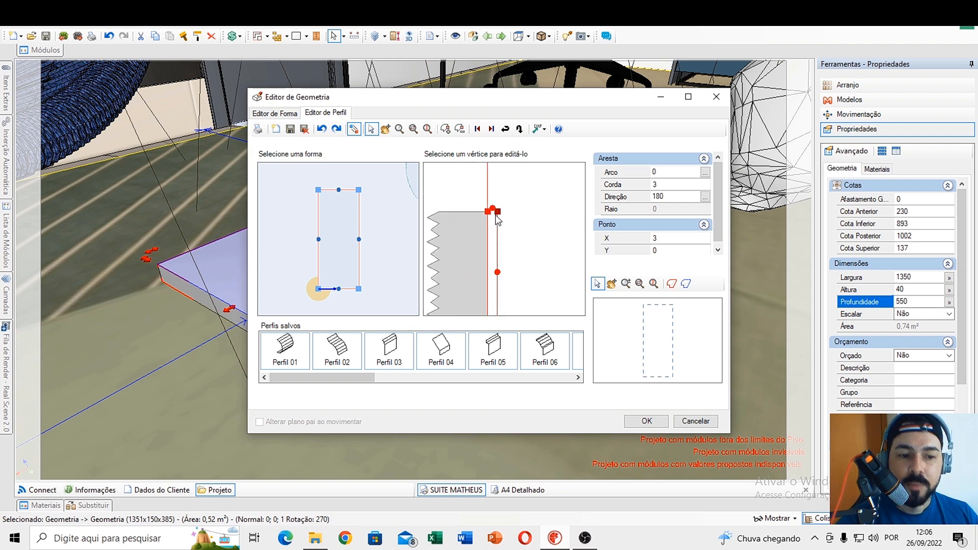
pyautogui.scroll(-2, 502, 245)
pyautogui.moveTo(503, 281); pyautogui.dragTo(484, 216, button='middle')
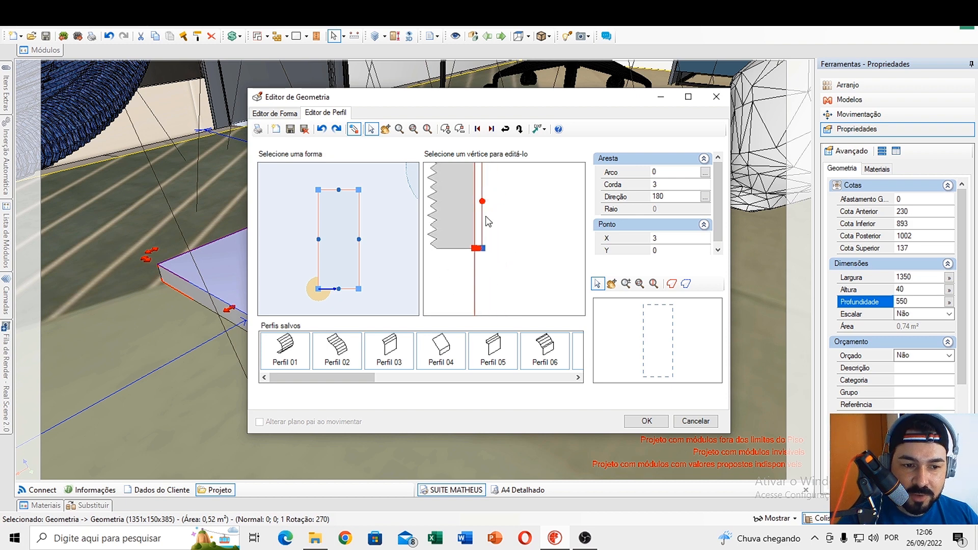
pyautogui.scroll(5, 480, 235)
pyautogui.scroll(3, 469, 257)
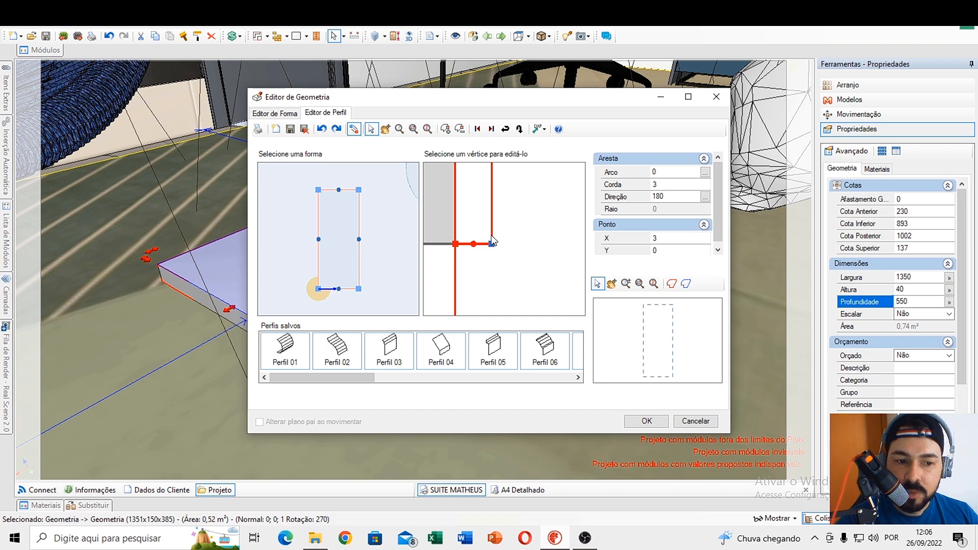
pyautogui.moveTo(484, 213); pyautogui.dragTo(480, 253, button='middle')
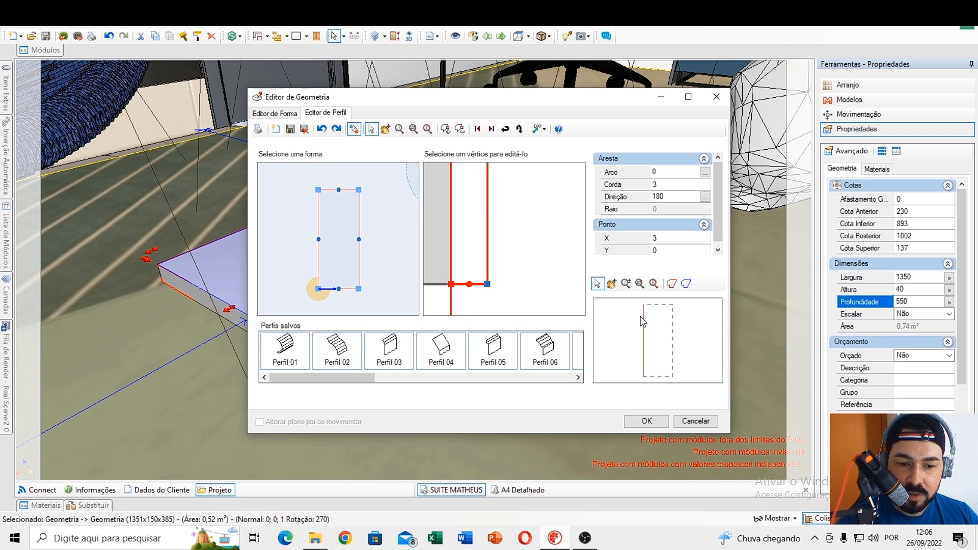
pyautogui.click(672, 284)
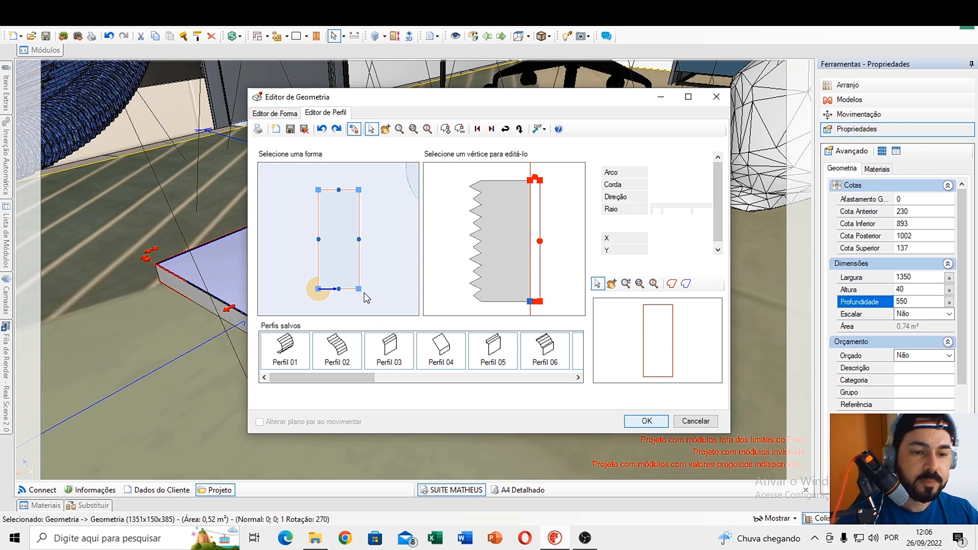
pyautogui.press('Return')
pyautogui.click(564, 258)
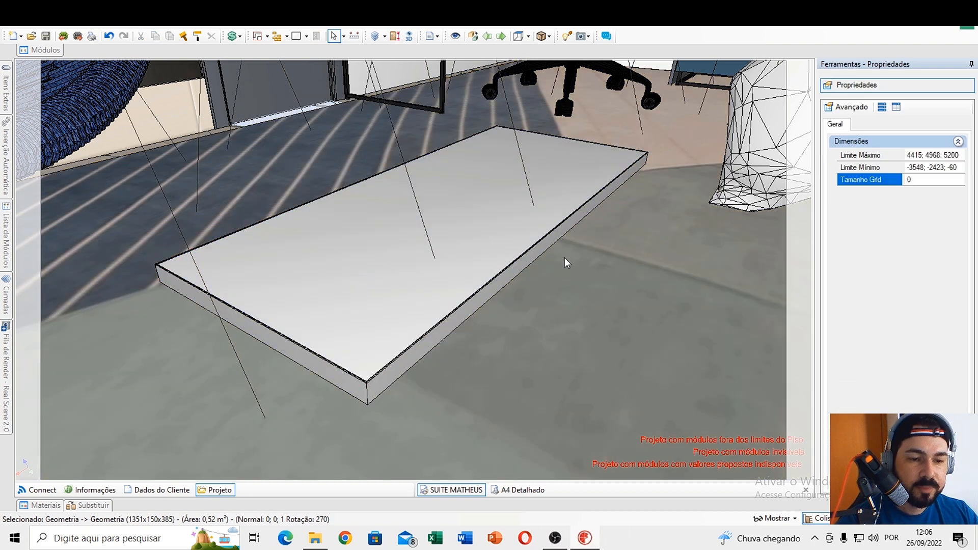
# - Examine the slab's raised rim from several angles, including its front corner, long side and rear corner
pyautogui.scroll(4, 459, 296)
pyautogui.scroll(-2, 477, 300)
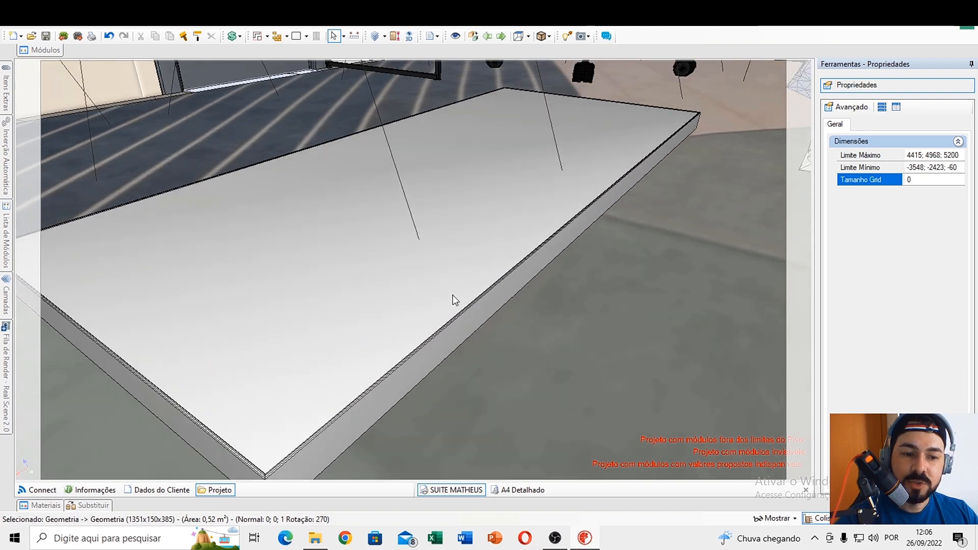
pyautogui.moveTo(454, 297); pyautogui.dragTo(355, 348, button='middle')
pyautogui.scroll(-2, 567, 342)
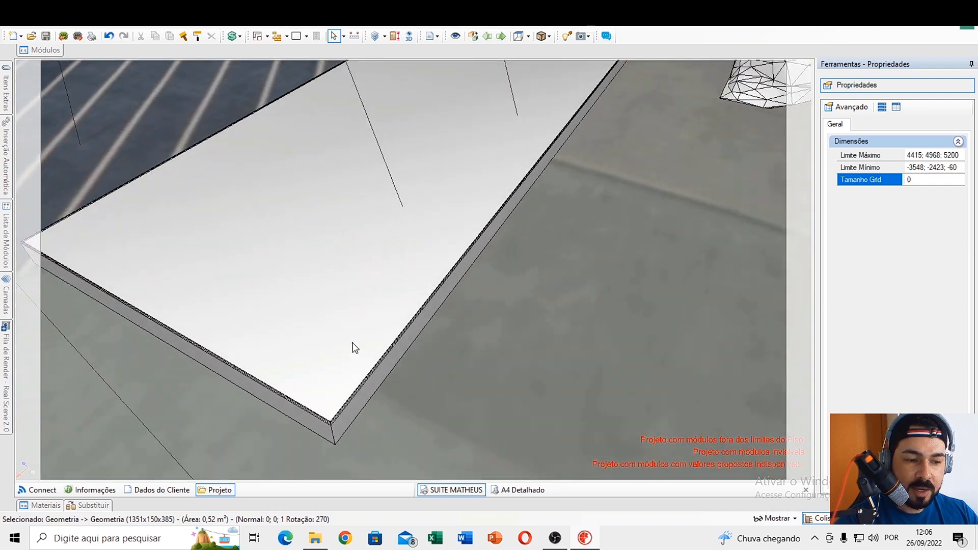
pyautogui.moveTo(495, 191); pyautogui.dragTo(424, 323, button='middle')
pyautogui.moveTo(683, 221); pyautogui.dragTo(480, 232, button='middle')
pyautogui.moveTo(263, 241); pyautogui.dragTo(480, 266, button='middle')
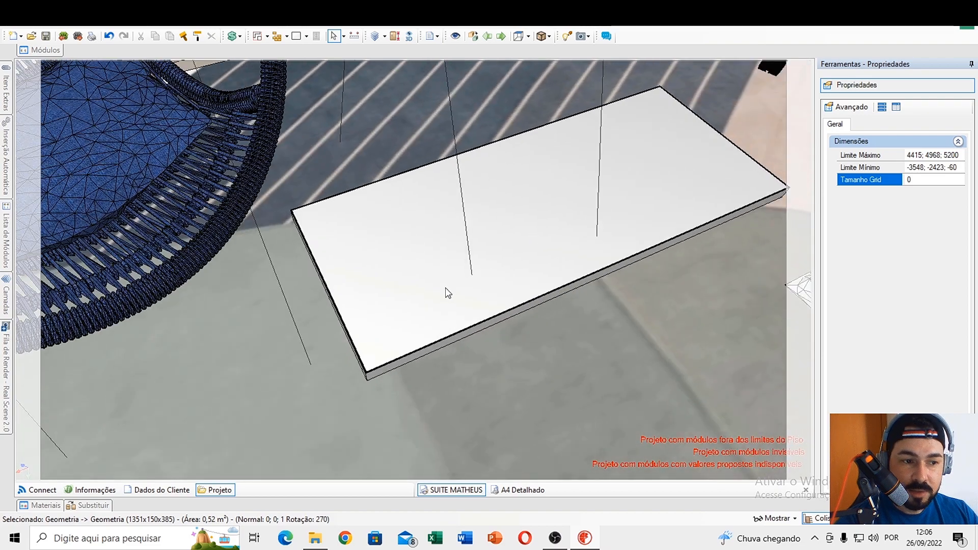
pyautogui.scroll(3, 438, 311)
pyautogui.moveTo(426, 320); pyautogui.dragTo(502, 181, button='middle')
pyautogui.scroll(6, 509, 271)
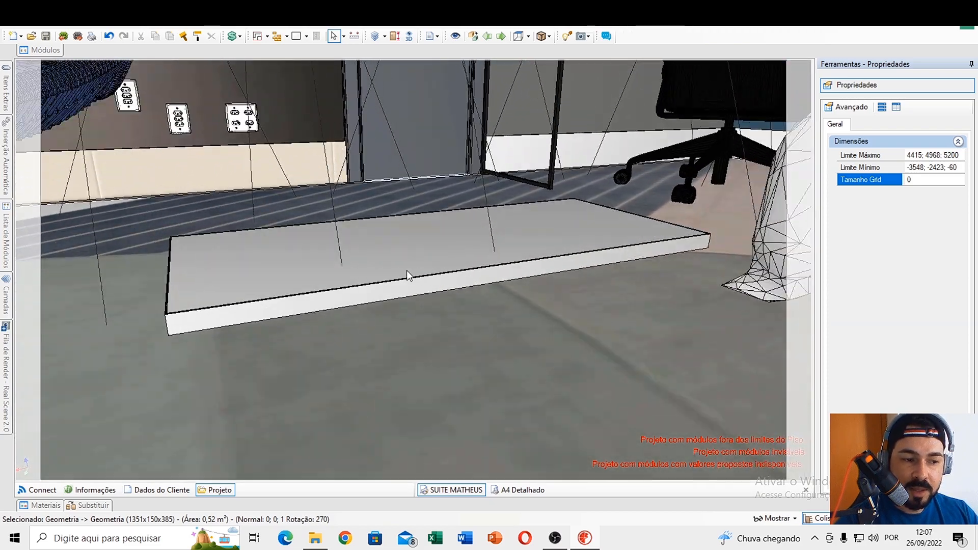
pyautogui.moveTo(406, 272); pyautogui.dragTo(466, 308, button='middle')
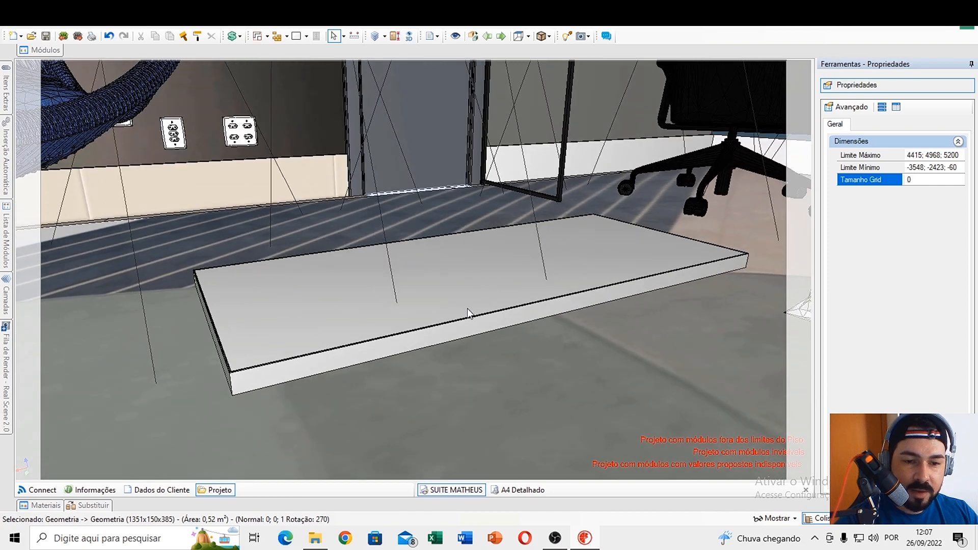
pyautogui.scroll(-1, 480, 289)
pyautogui.moveTo(330, 279); pyautogui.dragTo(322, 355, button='middle')
pyautogui.scroll(3, 396, 369)
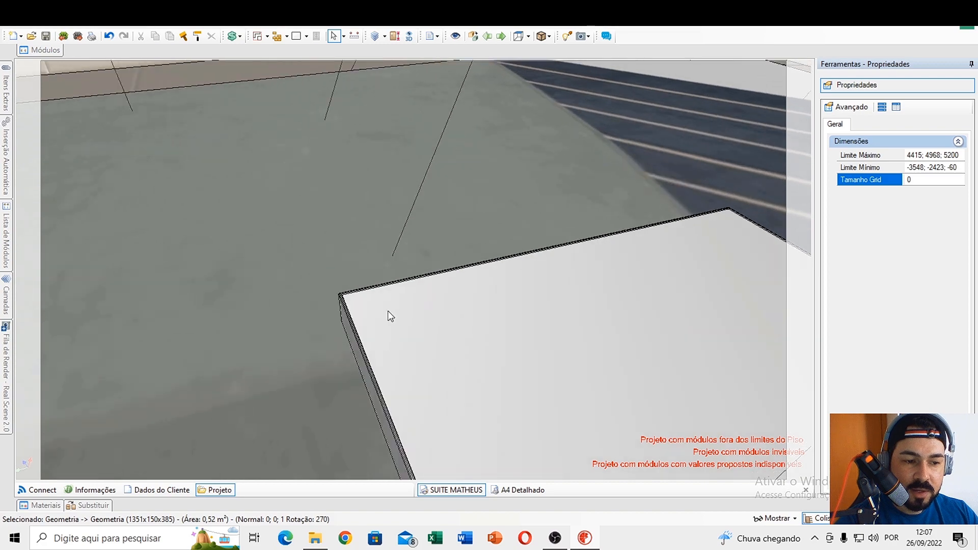
pyautogui.scroll(3, 376, 311)
pyautogui.moveTo(367, 312); pyautogui.dragTo(522, 304, button='middle')
pyautogui.scroll(-3, 517, 305)
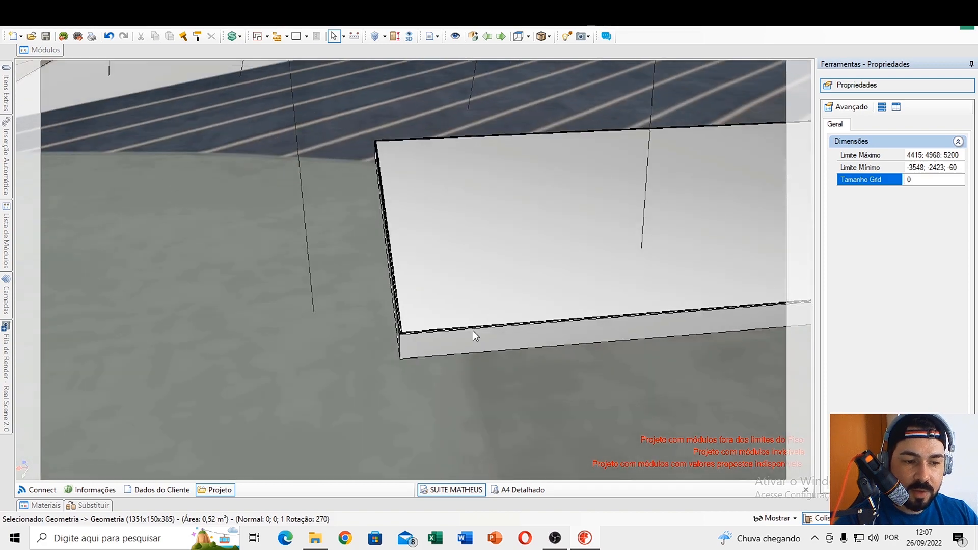
pyautogui.moveTo(423, 331); pyautogui.dragTo(519, 267, button='middle')
pyautogui.scroll(-2, 478, 282)
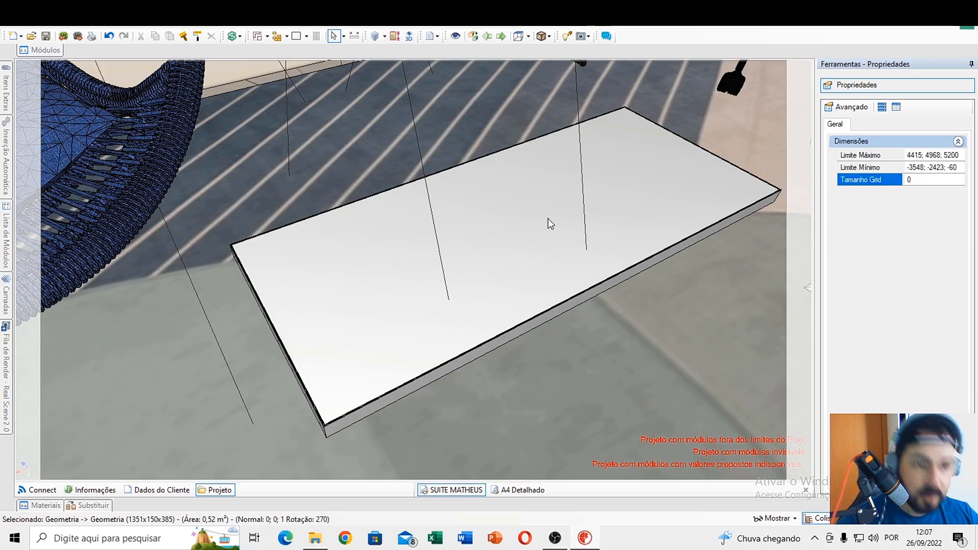
pyautogui.scroll(3, 605, 192)
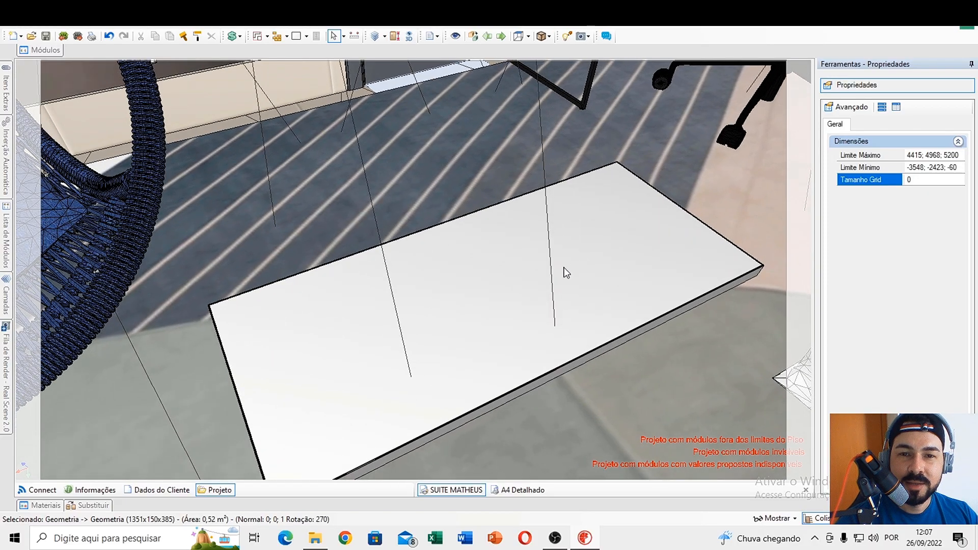
# - Hide the ceiling so the furnished bedroom can be seen from above
pyautogui.scroll(-4, 564, 270)
pyautogui.moveTo(561, 293); pyautogui.dragTo(537, 252, button='middle')
pyautogui.click(576, 173)
pyautogui.hotkey('ctrl', 'h')
pyautogui.scroll(-3, 576, 172)
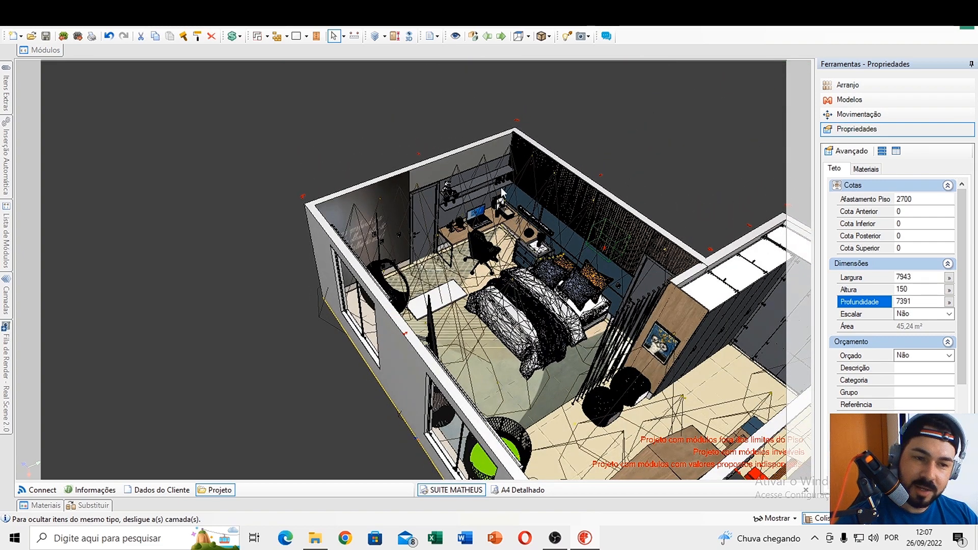
# - Face the view toward the wall behind the desk and turn it to the adjoining window wall
pyautogui.click(465, 162)
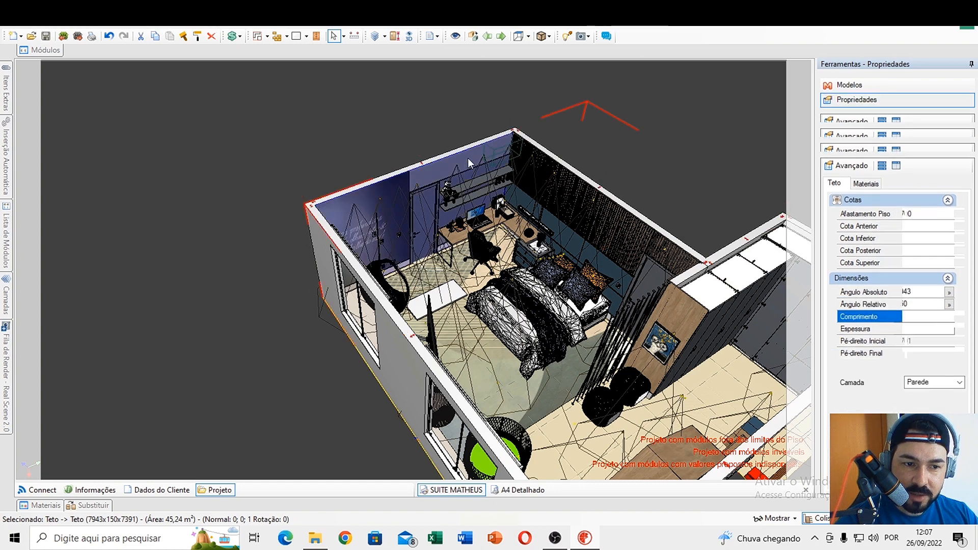
pyautogui.doubleClick(467, 158)
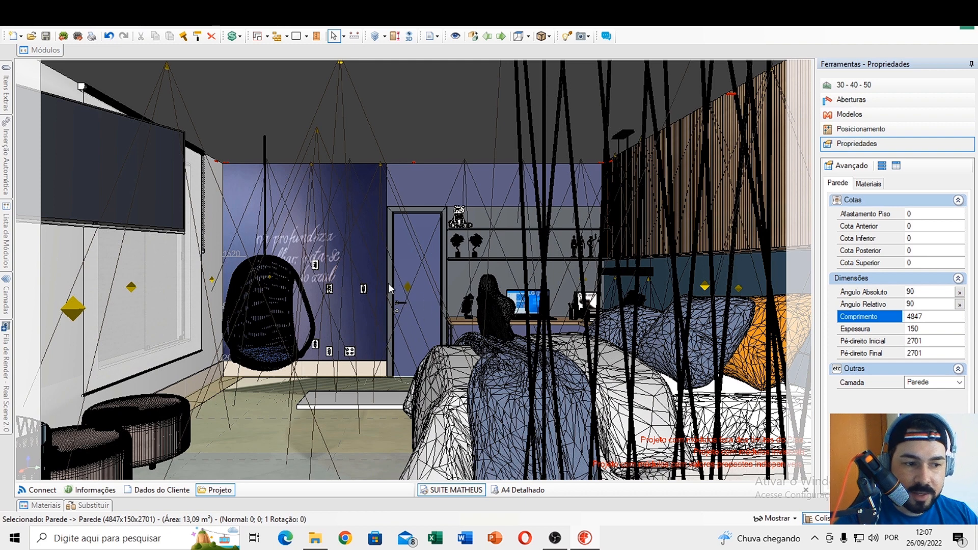
pyautogui.click(215, 208)
pyautogui.press('pagedown')
pyautogui.press('pagedown')
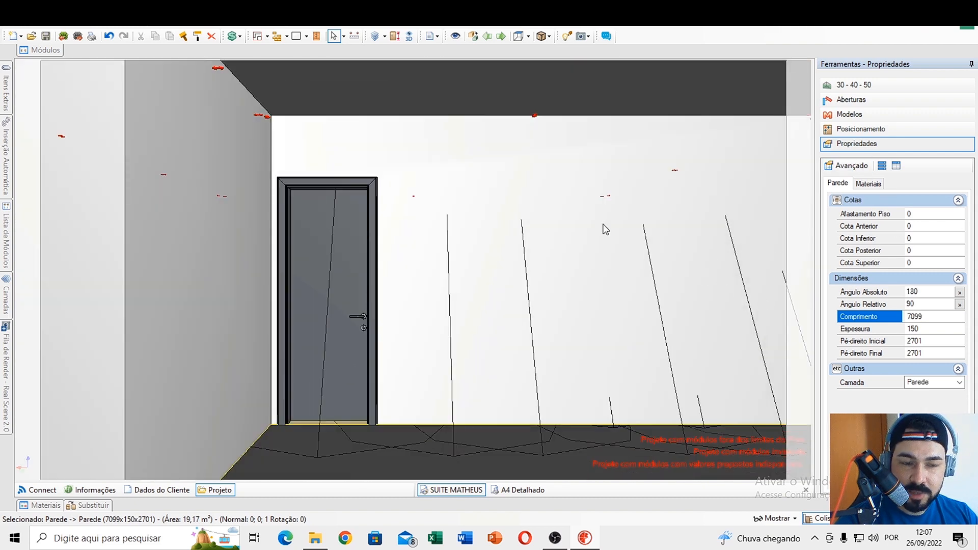
# - Move the dynamic view's cutting line into the room plan and back outside the walls, and close the dynamic view
pyautogui.click(455, 35)
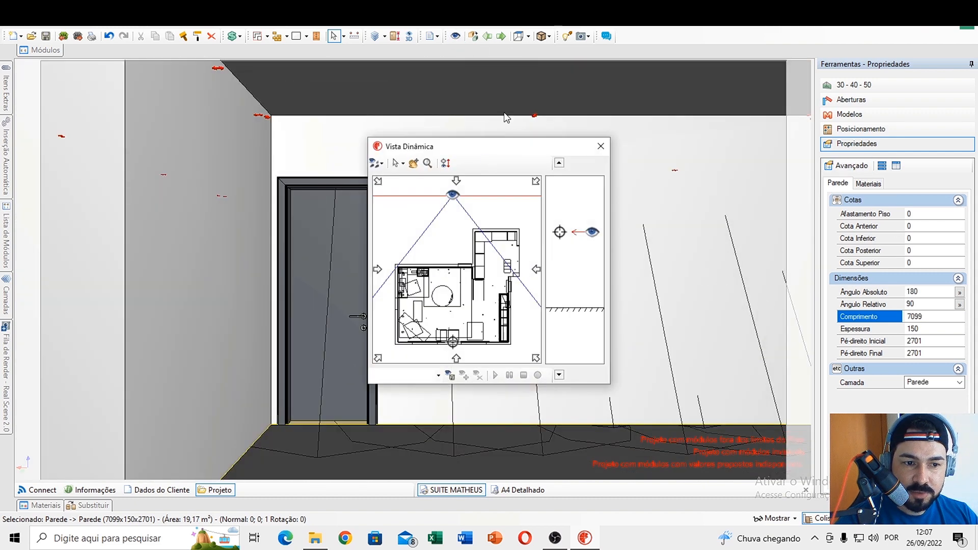
pyautogui.moveTo(488, 198); pyautogui.dragTo(481, 273)
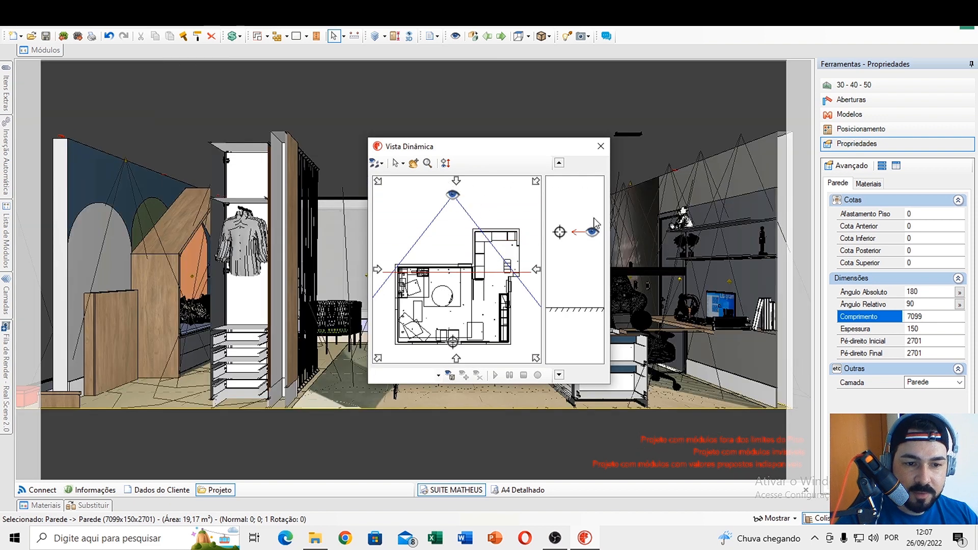
pyautogui.moveTo(500, 275); pyautogui.dragTo(499, 202)
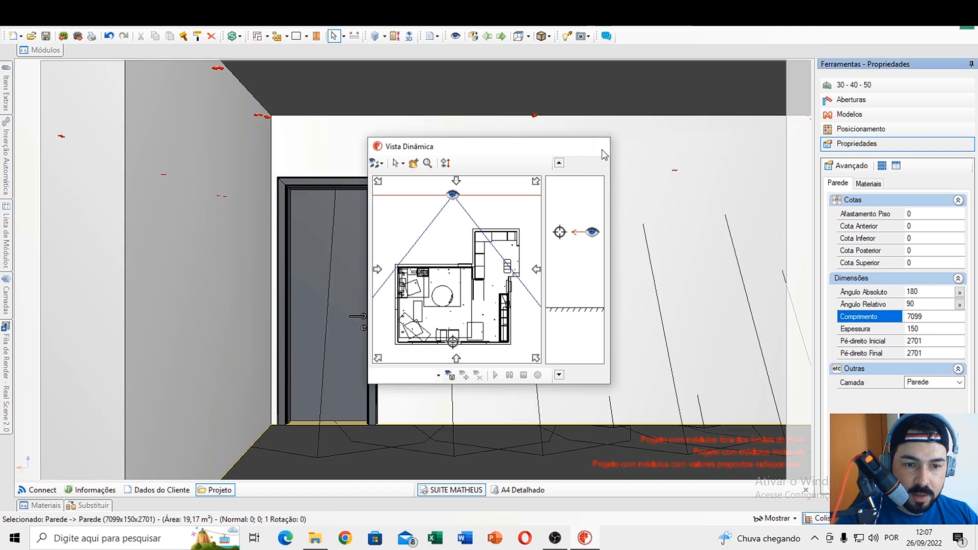
pyautogui.click(601, 146)
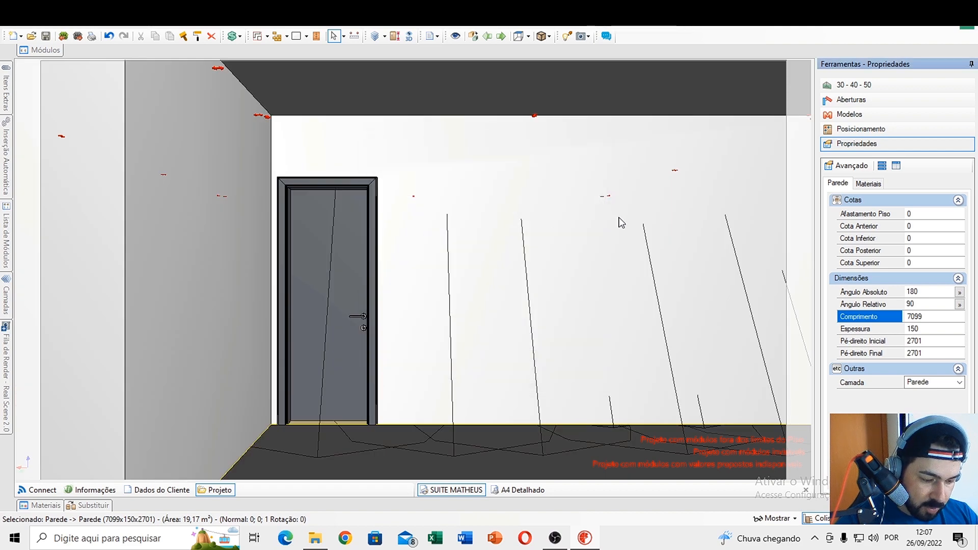
# - Raise the view above the bedroom, face it squarely onto the floor and tilt it toward the headboard wall
pyautogui.moveTo(549, 198); pyautogui.dragTo(570, 396, button='middle')
pyautogui.scroll(-5, 571, 396)
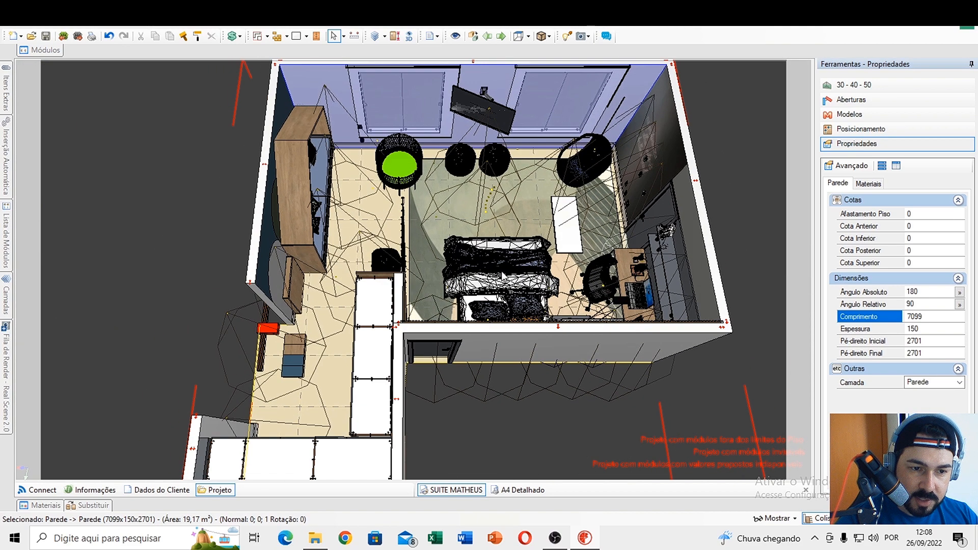
pyautogui.click(379, 210)
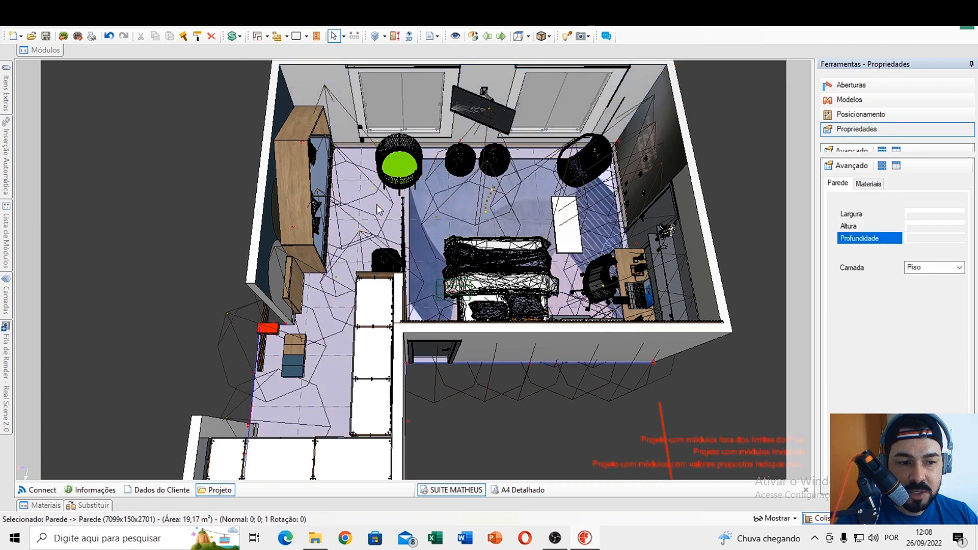
pyautogui.doubleClick(378, 210)
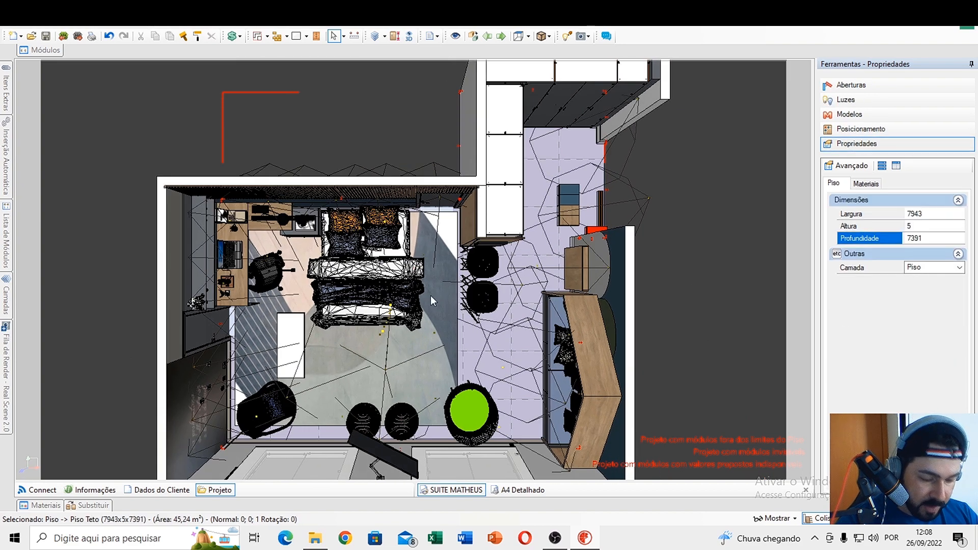
pyautogui.scroll(-4, 454, 288)
pyautogui.moveTo(469, 278); pyautogui.dragTo(457, 169, button='middle')
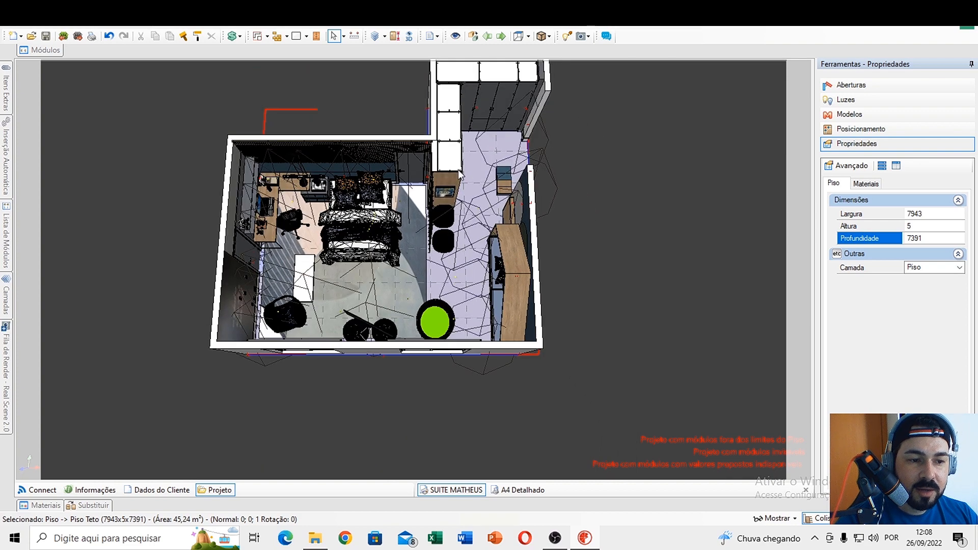
pyautogui.scroll(3, 457, 170)
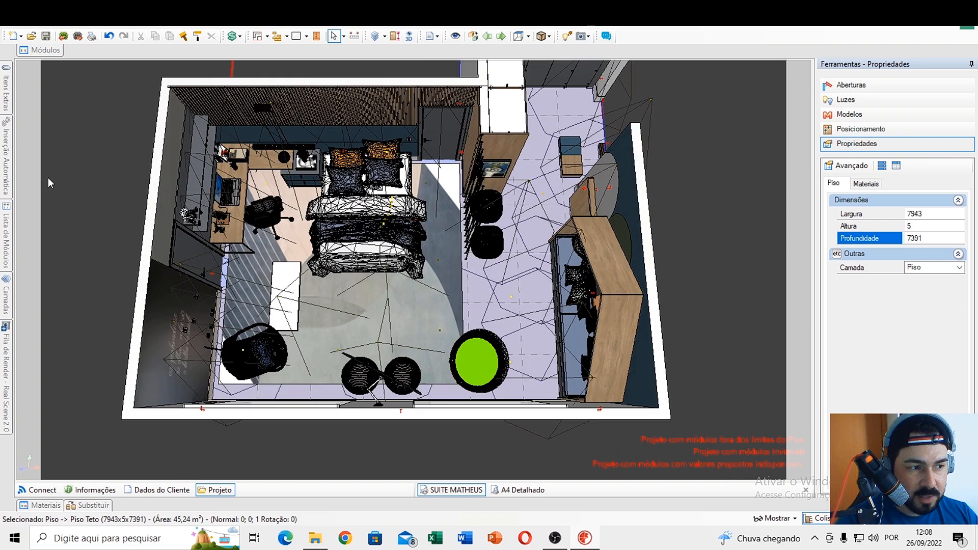
# - Turn off the Luz layer to hide the light symbols in the room
pyautogui.click(7, 189)
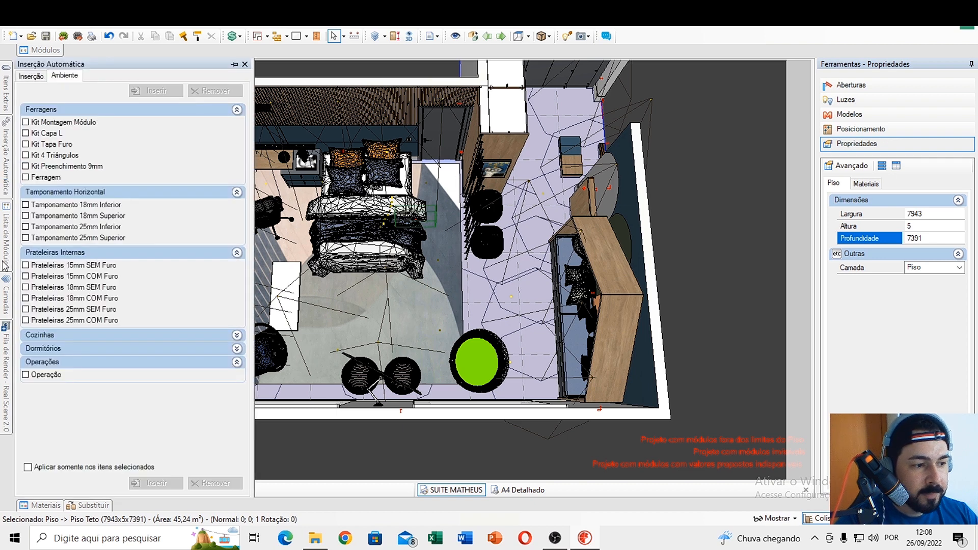
pyautogui.click(5, 300)
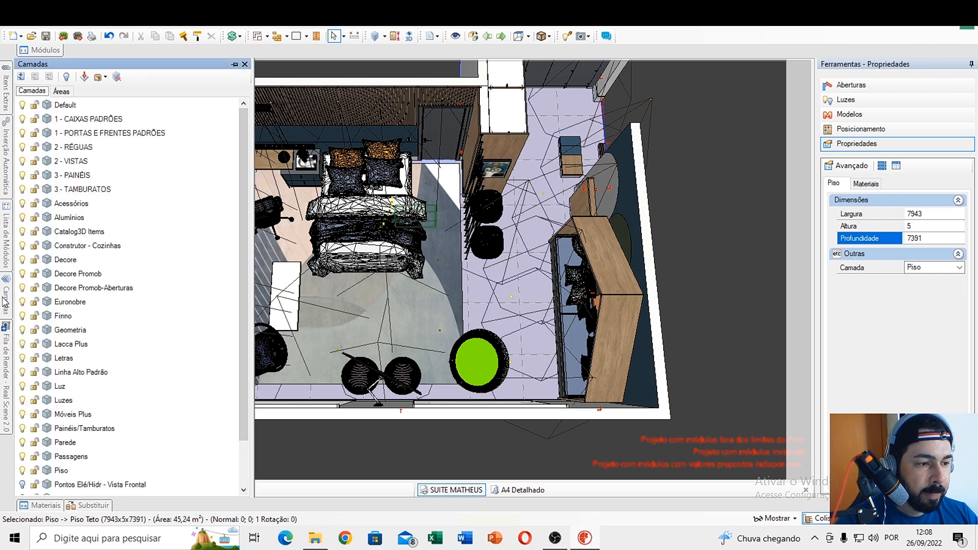
pyautogui.click(23, 388)
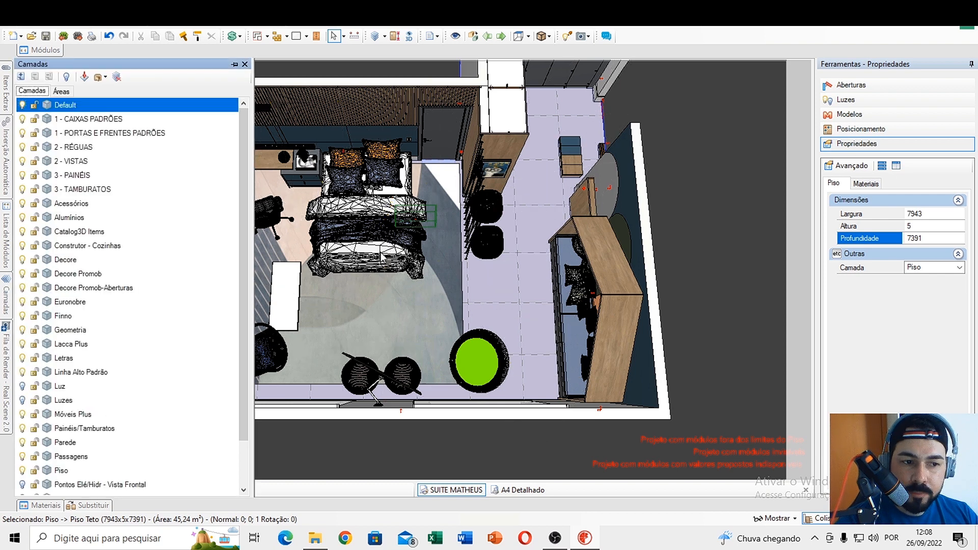
pyautogui.scroll(-4, 381, 256)
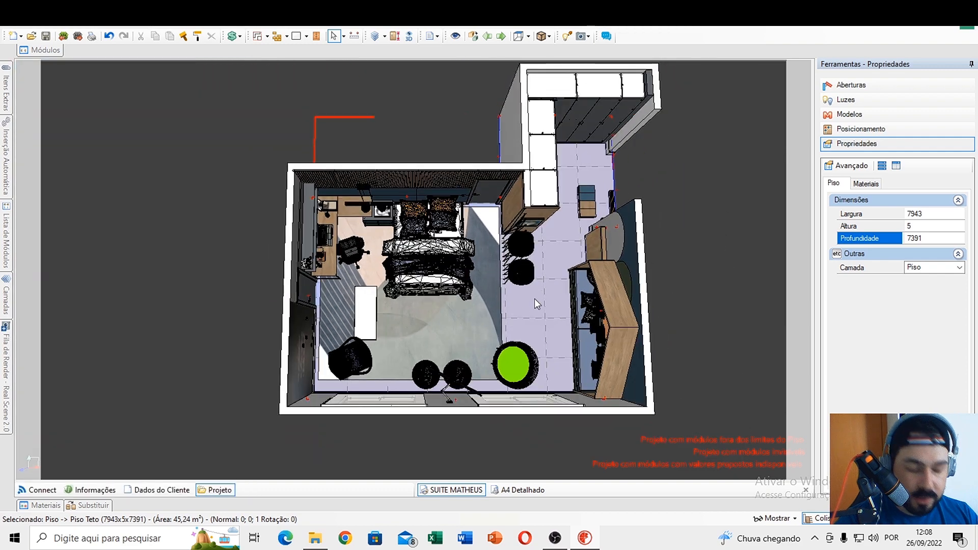
# - Examine the furnished bedroom from above and at an angle, from the bed area to the desk and hanging-chair corner
pyautogui.scroll(3, 534, 301)
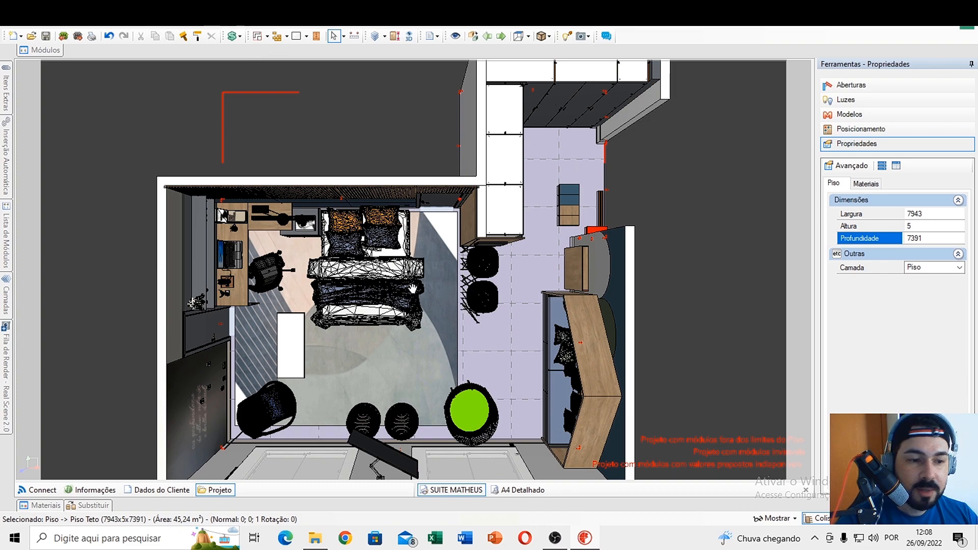
pyautogui.moveTo(413, 289); pyautogui.dragTo(452, 216, button='middle')
pyautogui.scroll(5, 446, 232)
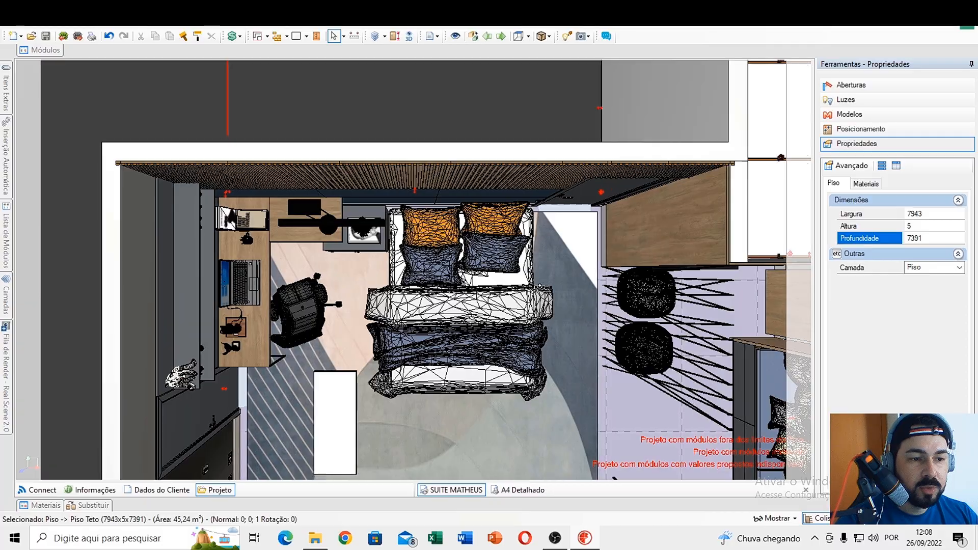
pyautogui.moveTo(539, 287); pyautogui.dragTo(472, 158, button='middle')
pyautogui.scroll(3, 472, 155)
pyautogui.scroll(-5, 472, 158)
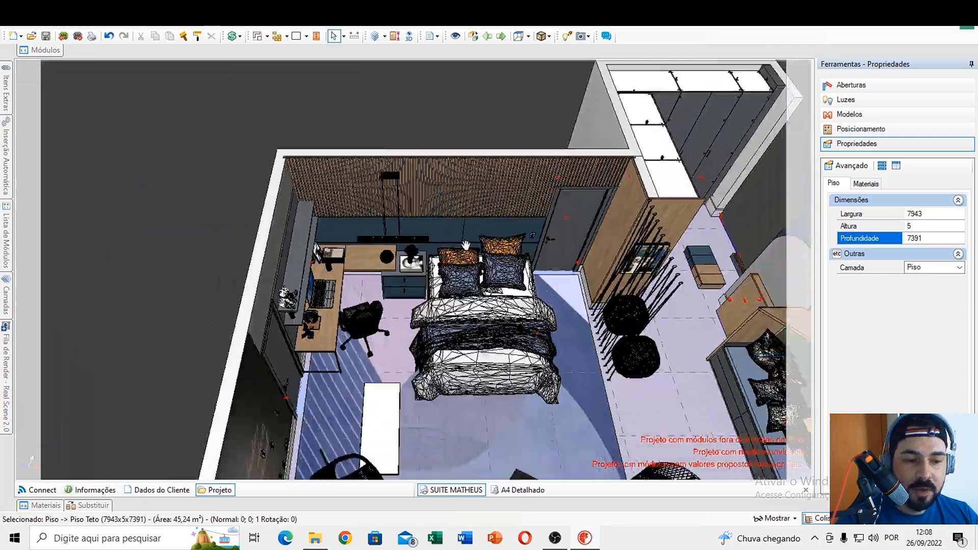
pyautogui.moveTo(471, 224); pyautogui.dragTo(413, 214, button='middle')
pyautogui.scroll(4, 464, 148)
pyautogui.scroll(2, 426, 149)
pyautogui.scroll(-4, 411, 211)
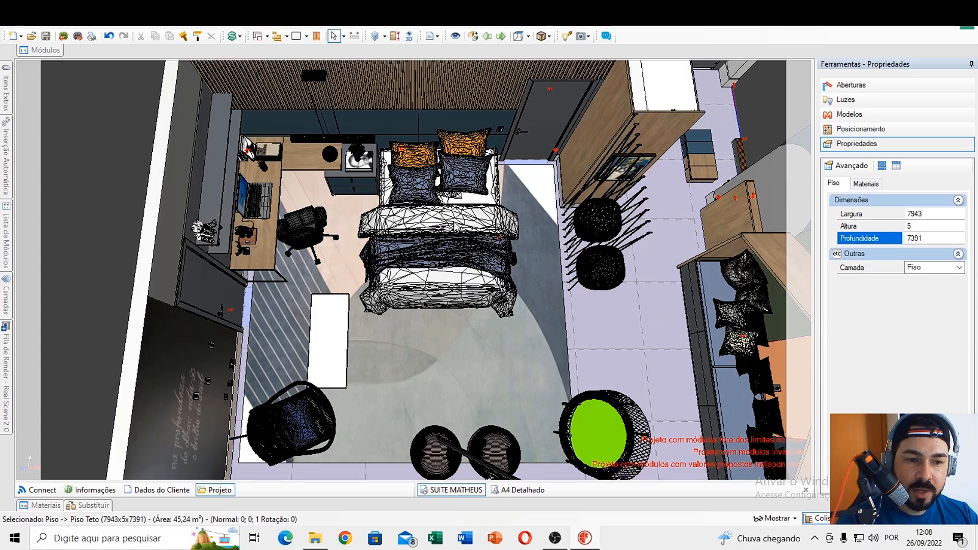
pyautogui.scroll(-2, 453, 253)
pyautogui.moveTo(370, 237); pyautogui.dragTo(509, 397, button='middle')
pyautogui.scroll(2, 521, 260)
pyautogui.scroll(2, 346, 301)
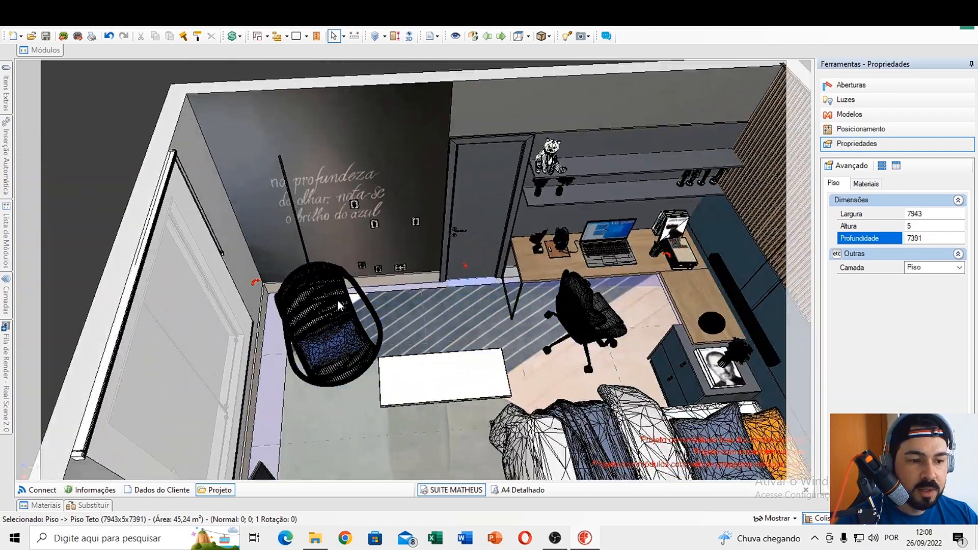
# - Hide the hanging chair in front of the lettered dark wall
pyautogui.click(346, 300)
pyautogui.press('Delete')
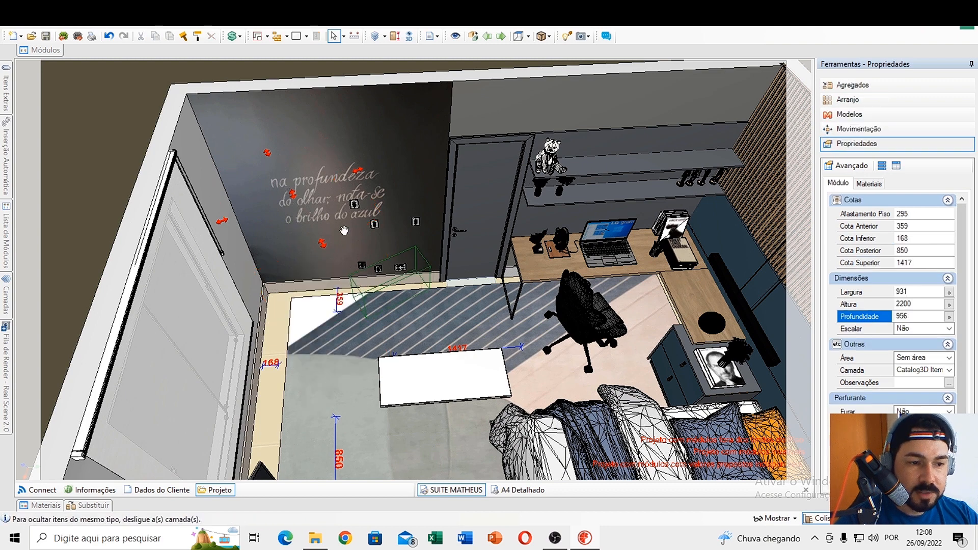
pyautogui.scroll(3, 351, 216)
pyautogui.click(296, 36)
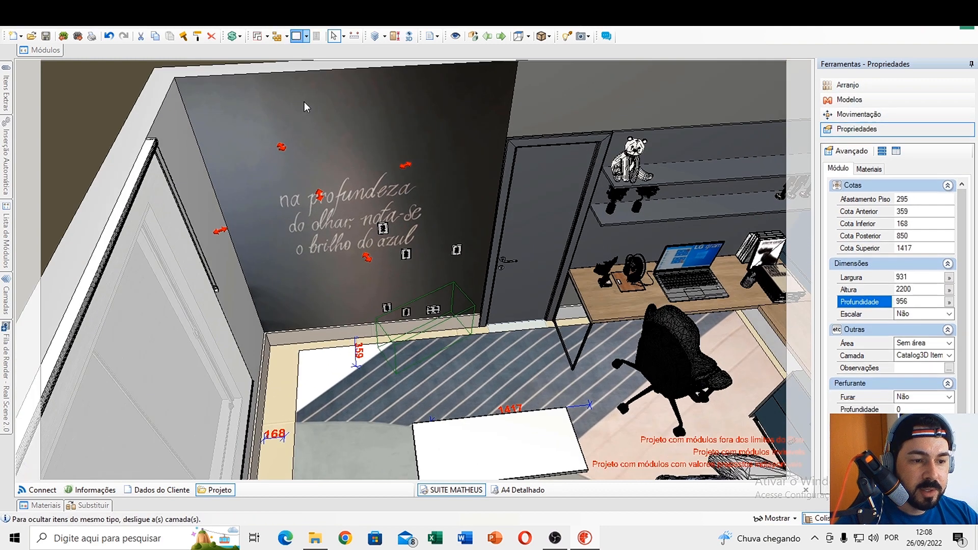
pyautogui.click(263, 329)
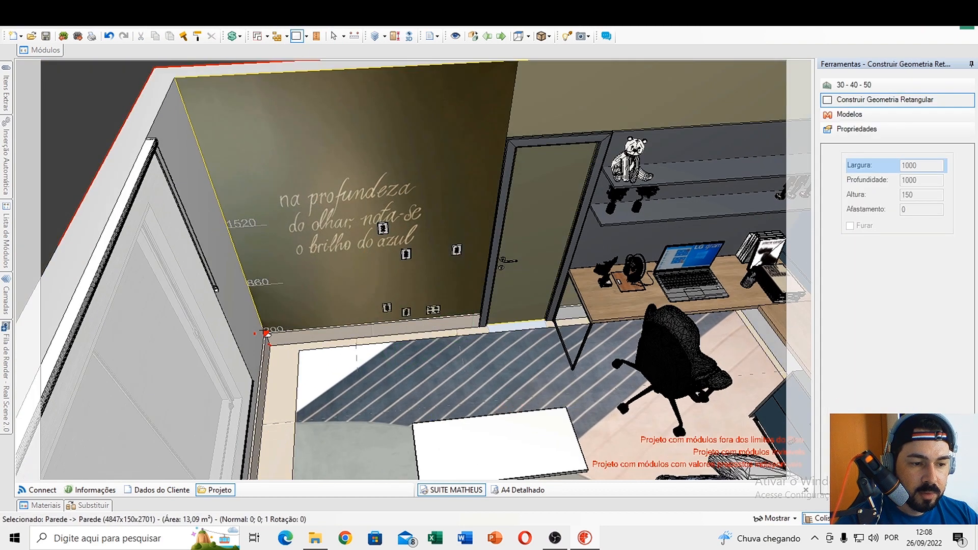
pyautogui.click(262, 330)
pyautogui.moveTo(432, 122); pyautogui.dragTo(402, 173, button='middle')
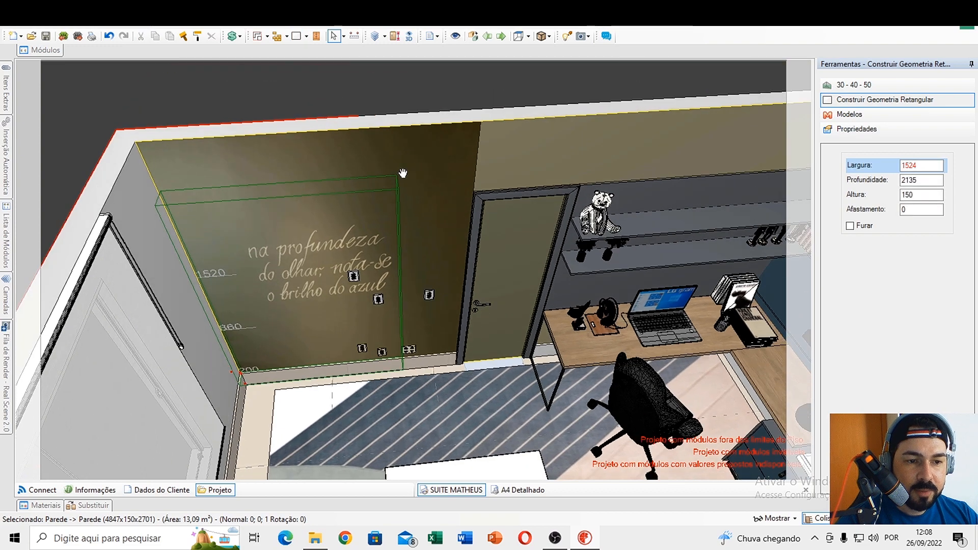
pyautogui.click(479, 121)
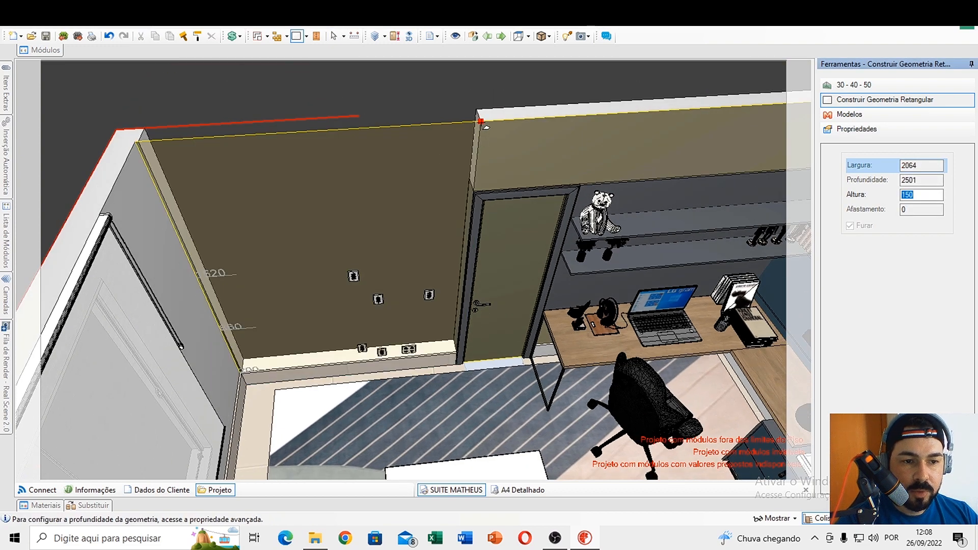
pyautogui.write('1')
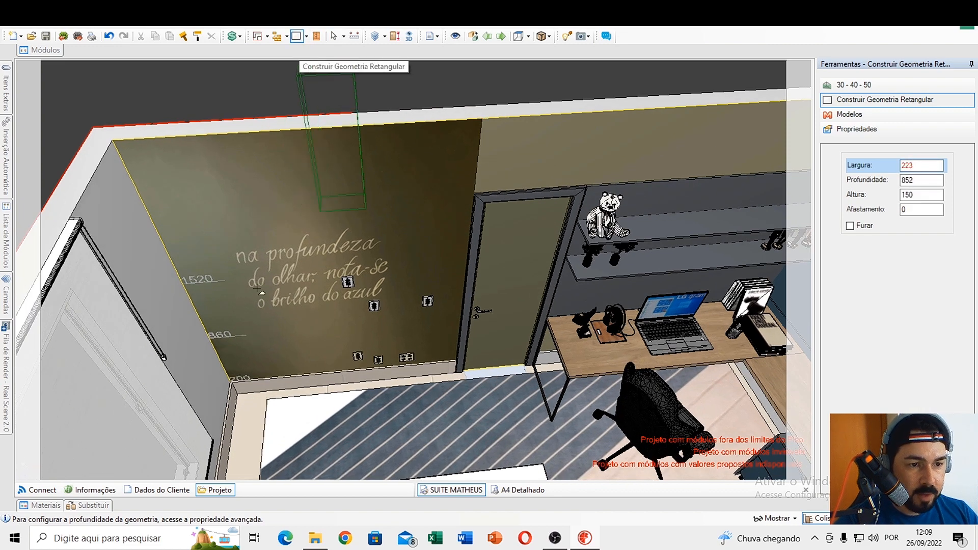
# - Draw a rectangular geometry about 1069 by 1322 mm on the lettered dark wall and set its height to 18 mm
pyautogui.click(244, 333)
pyautogui.click(294, 313)
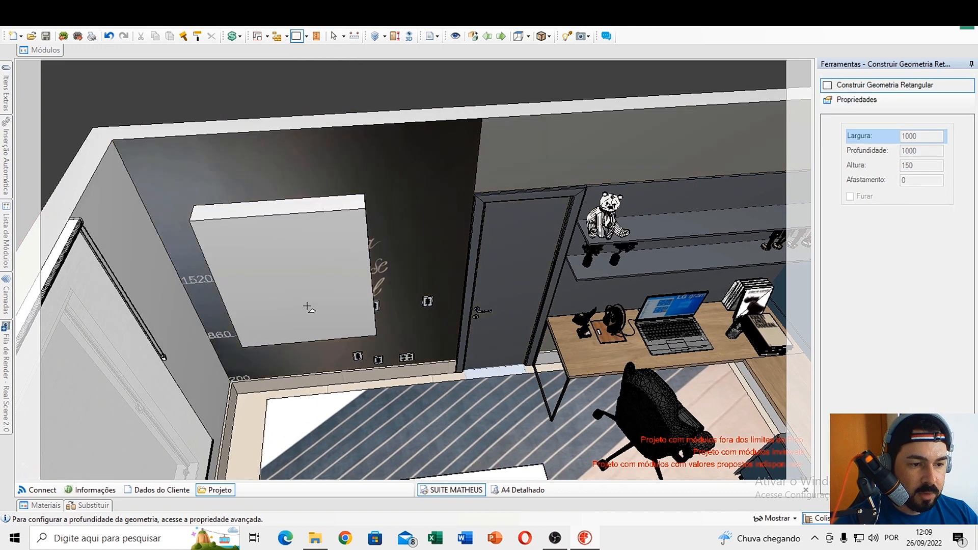
pyautogui.click(334, 37)
pyautogui.click(340, 287)
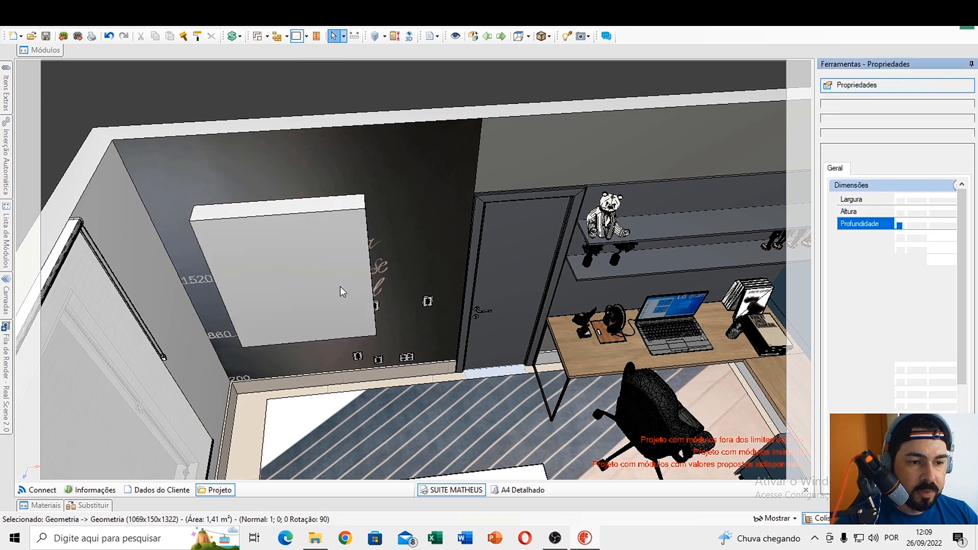
pyautogui.click(874, 291)
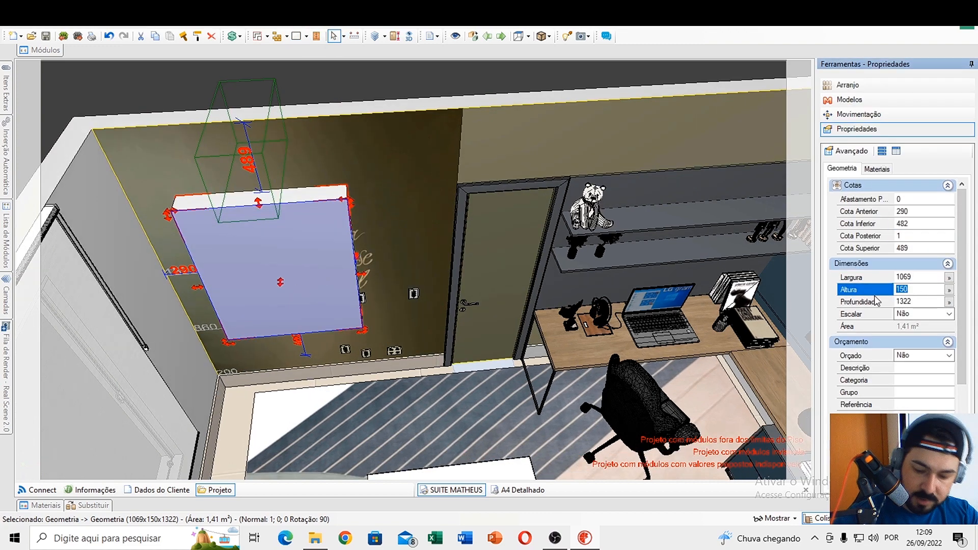
pyautogui.write('18')
pyautogui.press('Return')
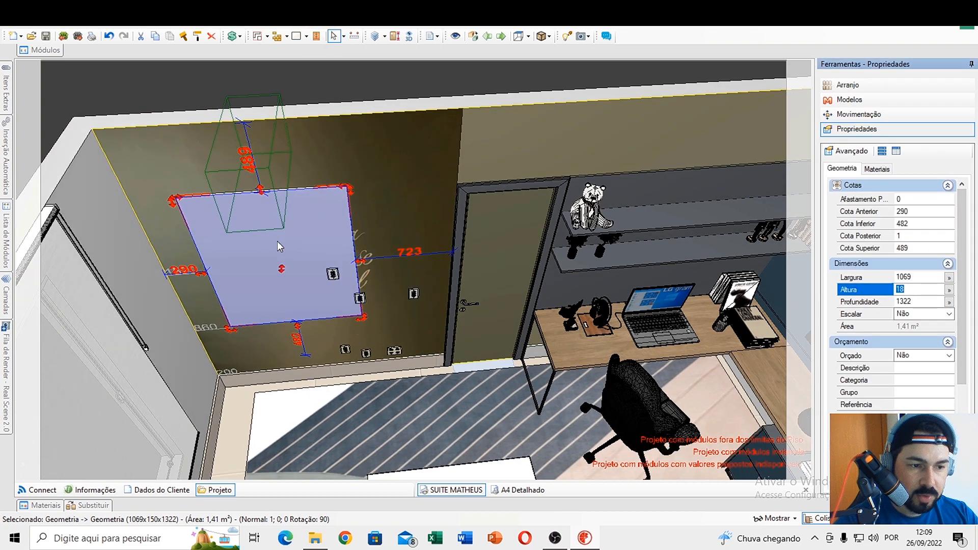
# - Move the panel into the wall's lower corner beside the window wall and stretch it to about 1942 by 2420 mm
pyautogui.moveTo(284, 243); pyautogui.dragTo(252, 311)
pyautogui.scroll(3, 251, 310)
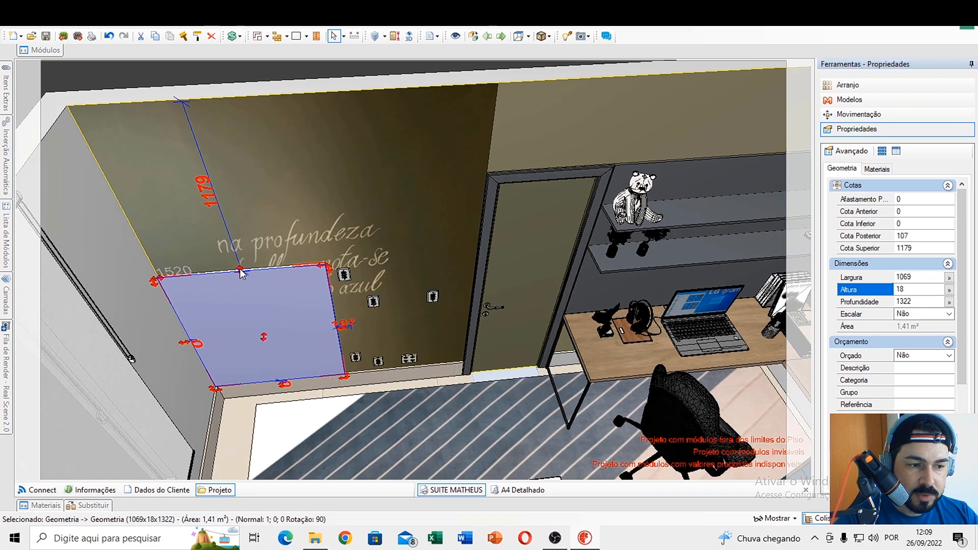
pyautogui.moveTo(239, 270); pyautogui.dragTo(183, 74)
pyautogui.scroll(-3, 240, 211)
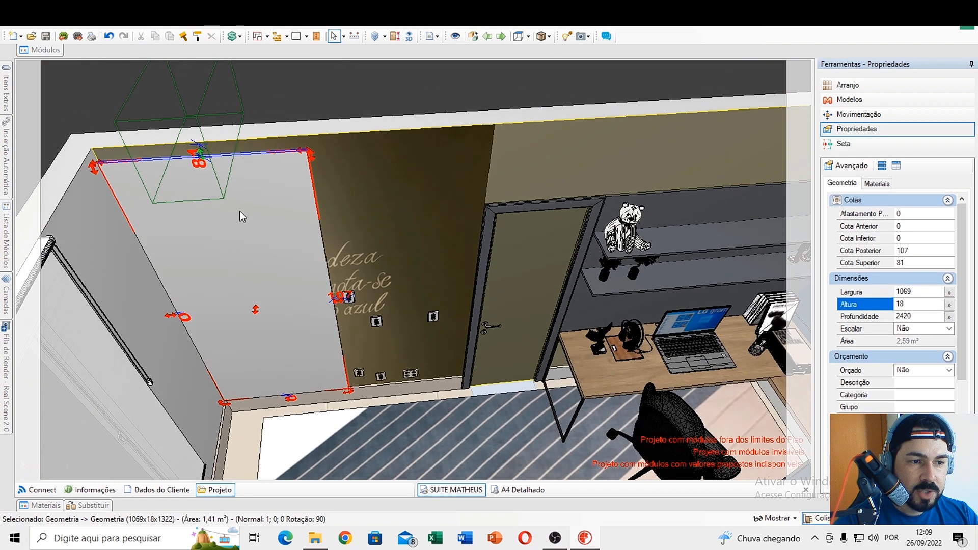
pyautogui.moveTo(336, 301); pyautogui.dragTo(457, 293)
# - Duplicate the wall panel and place the copy directly in front of the original at X 0 and Z 18
pyautogui.moveTo(359, 282); pyautogui.dragTo(398, 280, button='middle')
pyautogui.moveTo(398, 280); pyautogui.dragTo(366, 274, button='right')
pyautogui.scroll(1, 365, 274)
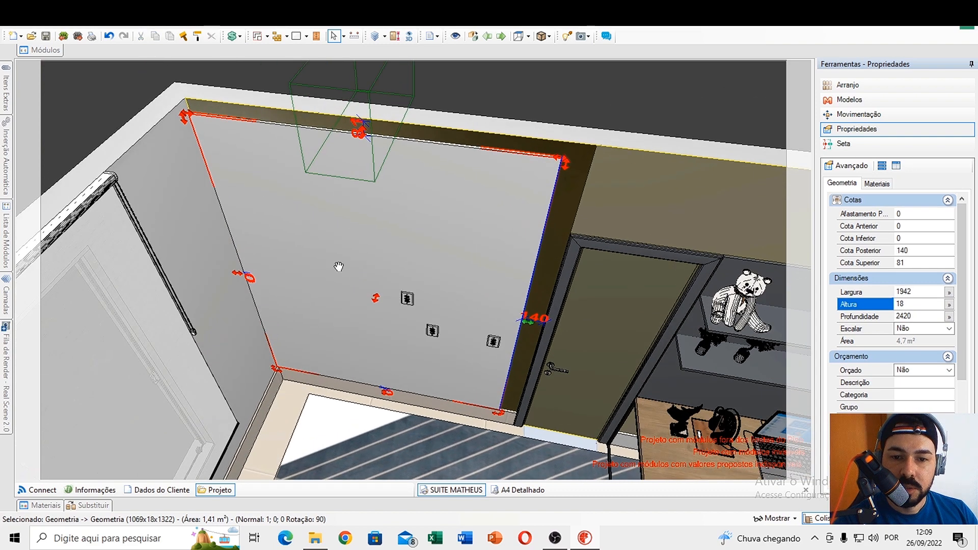
pyautogui.moveTo(338, 266); pyautogui.dragTo(363, 253, button='middle')
pyautogui.click(352, 218)
pyautogui.rightClick(352, 218)
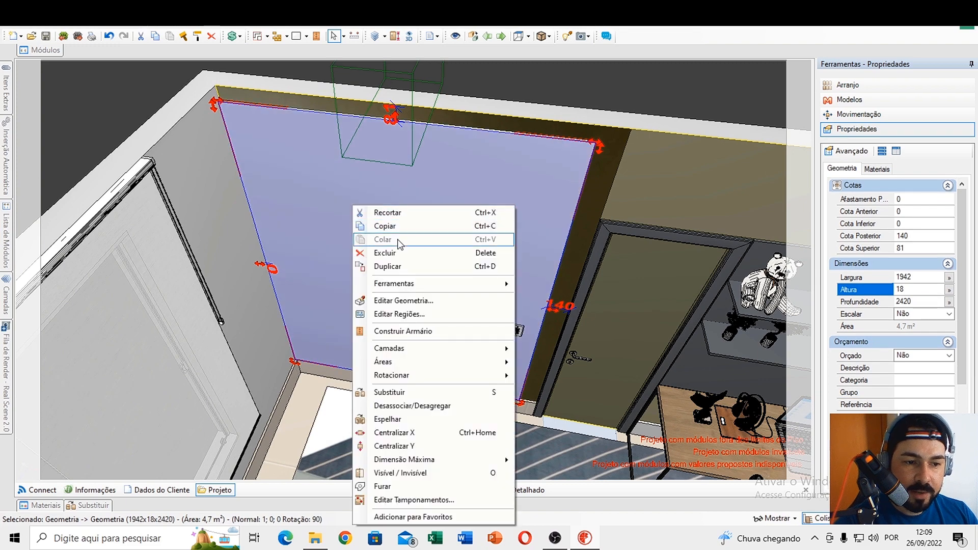
pyautogui.click(374, 264)
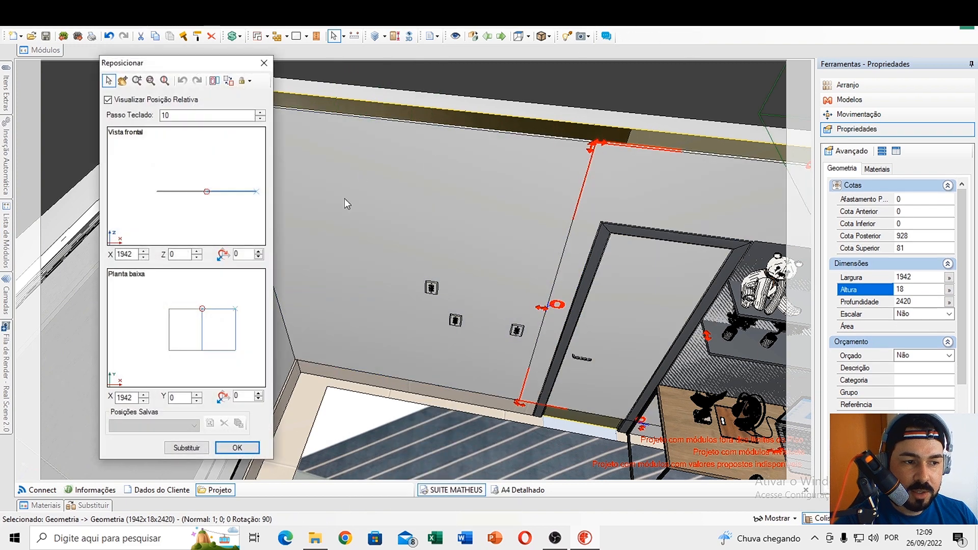
pyautogui.click(182, 210)
pyautogui.hotkey('ctrl', 'Left')
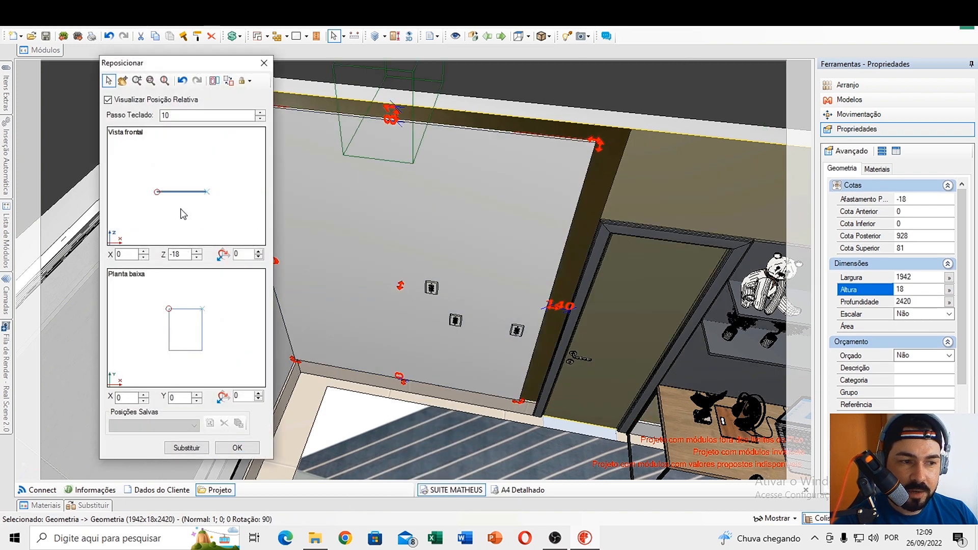
pyautogui.hotkey('ctrl', 'Up')
pyautogui.click(239, 447)
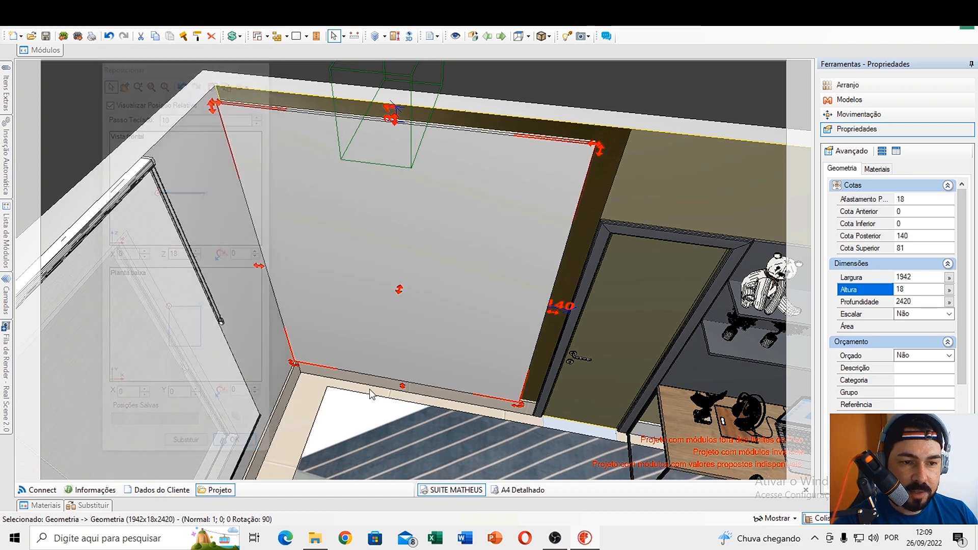
# - Set the width of the duplicated front wall panel to 100 mm
pyautogui.click(922, 277)
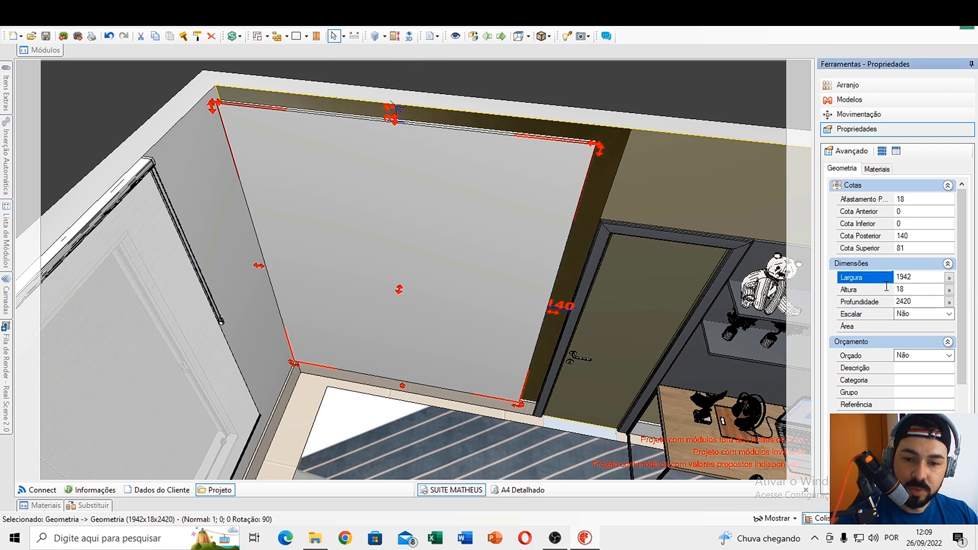
pyautogui.hotkey('shift', 'Home')
pyautogui.write('100')
pyautogui.press('Return')
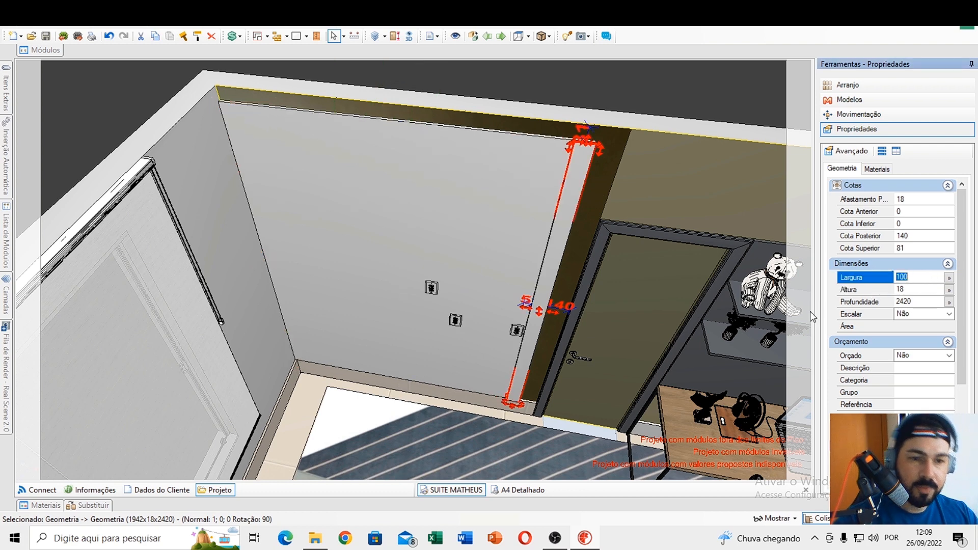
# - Set up a linear array of the 100 mm slat with 5 repetitions in the reversed X direction, spaced 120 mm
pyautogui.moveTo(610, 148); pyautogui.dragTo(536, 216, button='middle')
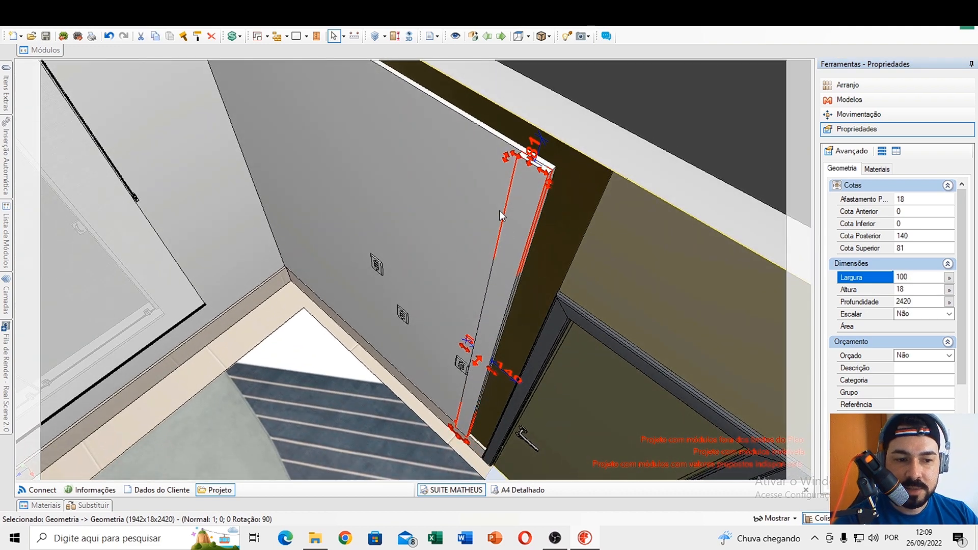
pyautogui.click(859, 86)
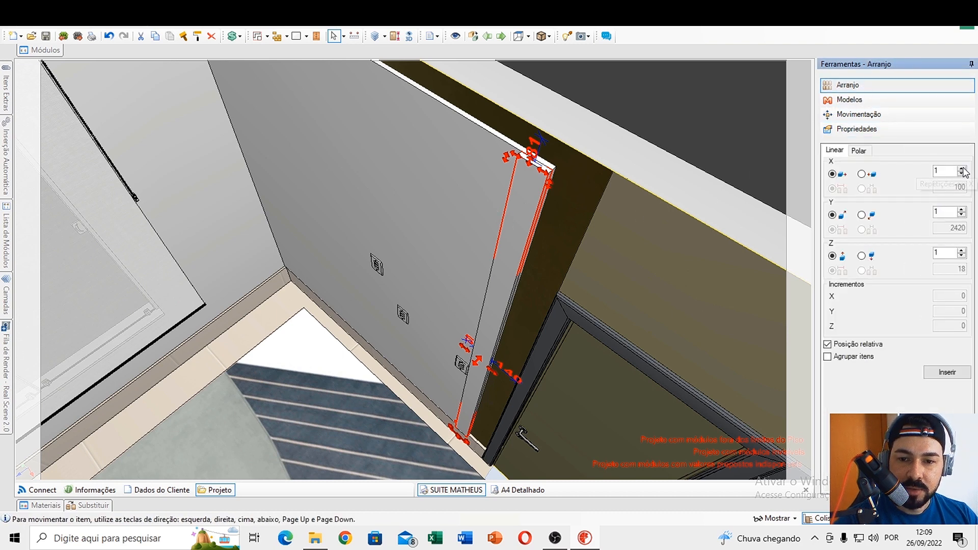
pyautogui.click(962, 168)
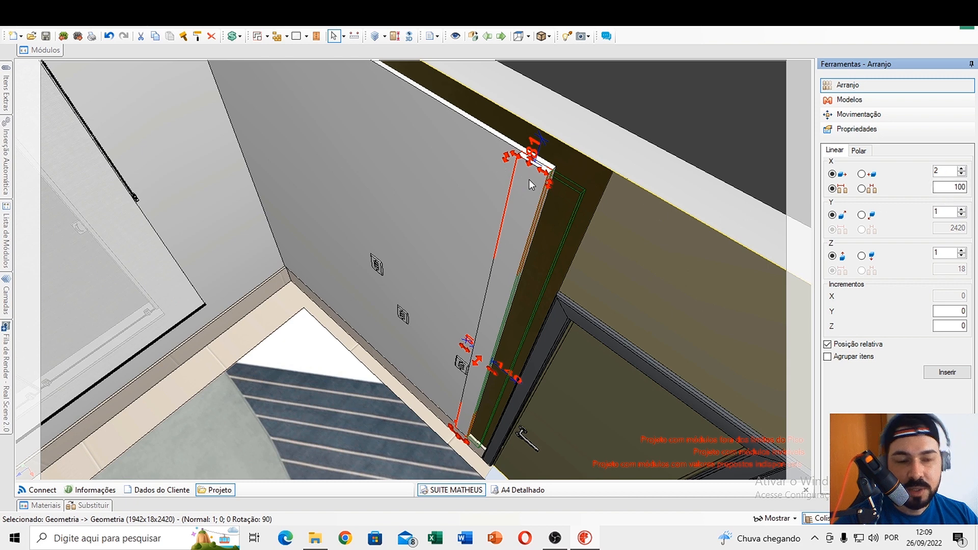
pyautogui.click(861, 174)
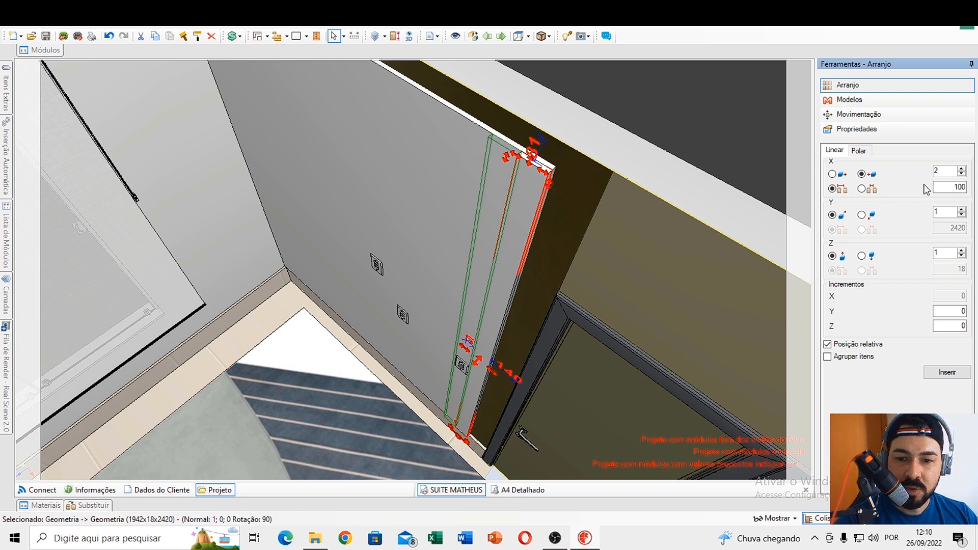
pyautogui.click(961, 168)
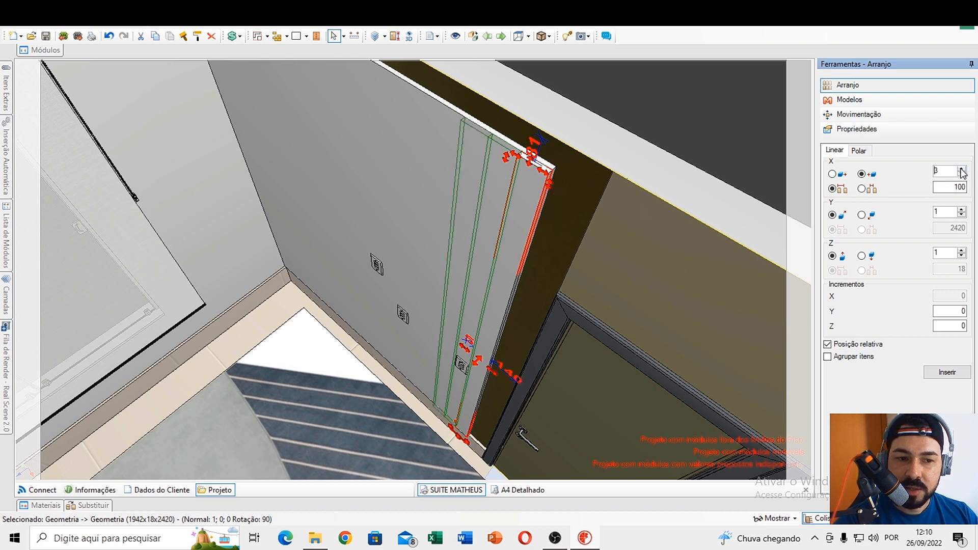
pyautogui.click(961, 169)
pyautogui.click(961, 169)
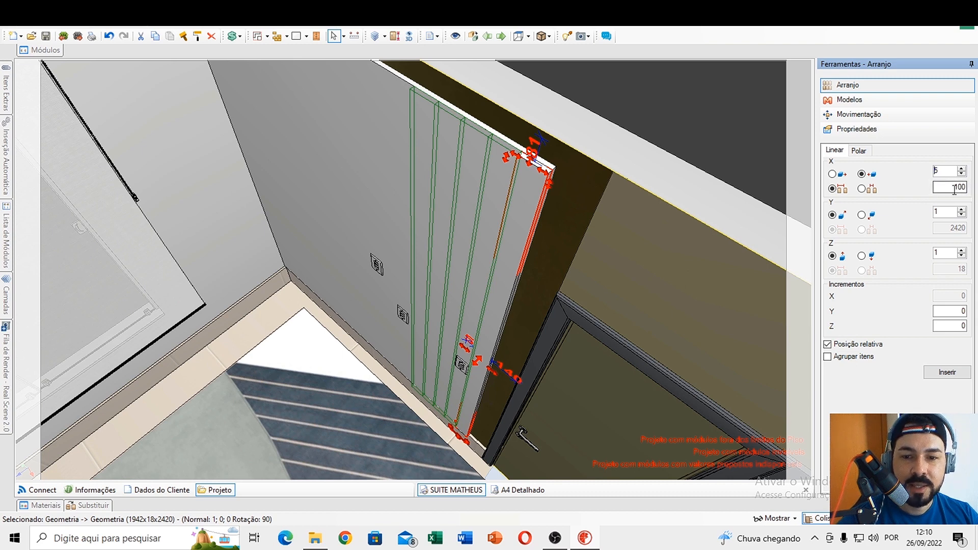
pyautogui.press('Tab')
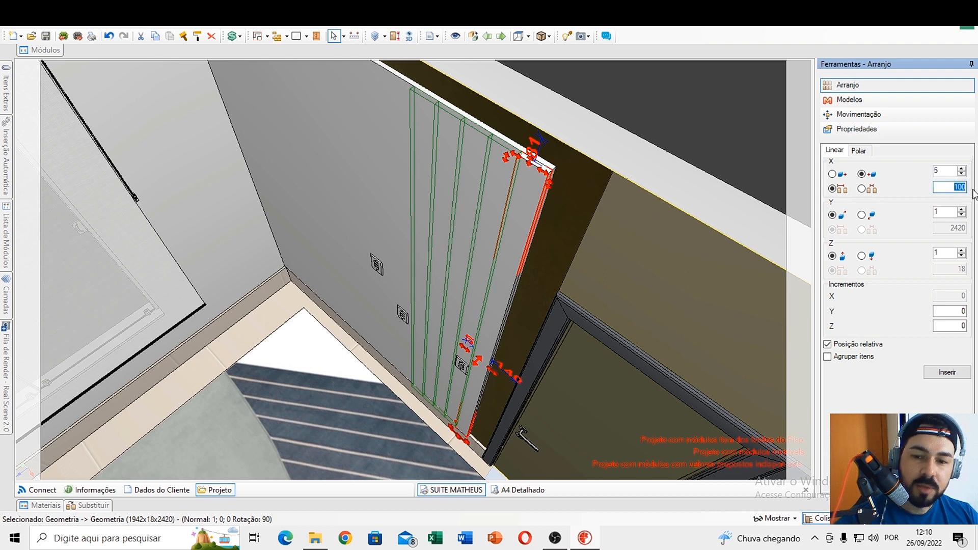
pyautogui.write('12')
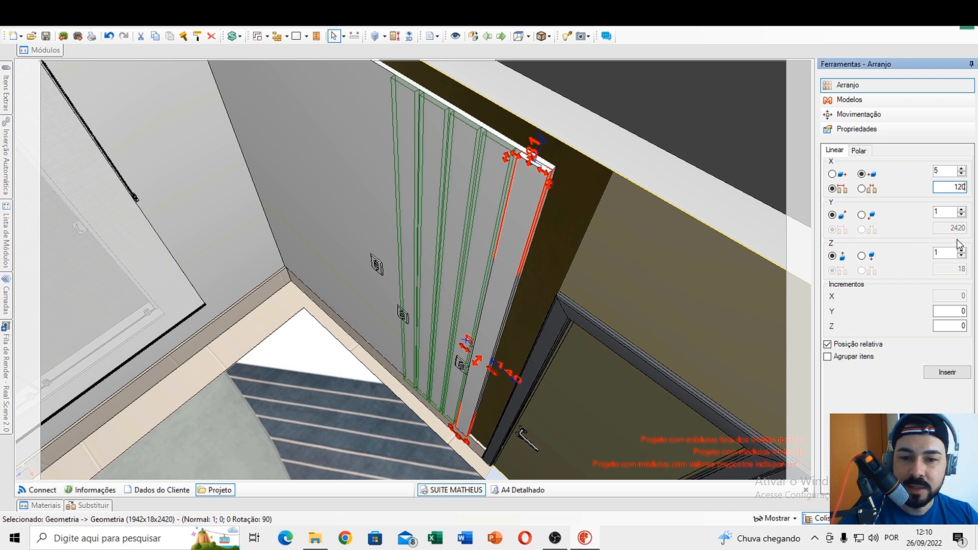
# - Raise the slat array to 16 repetitions along X and insert it across the wall panel
pyautogui.click(960, 168)
pyautogui.click(960, 169)
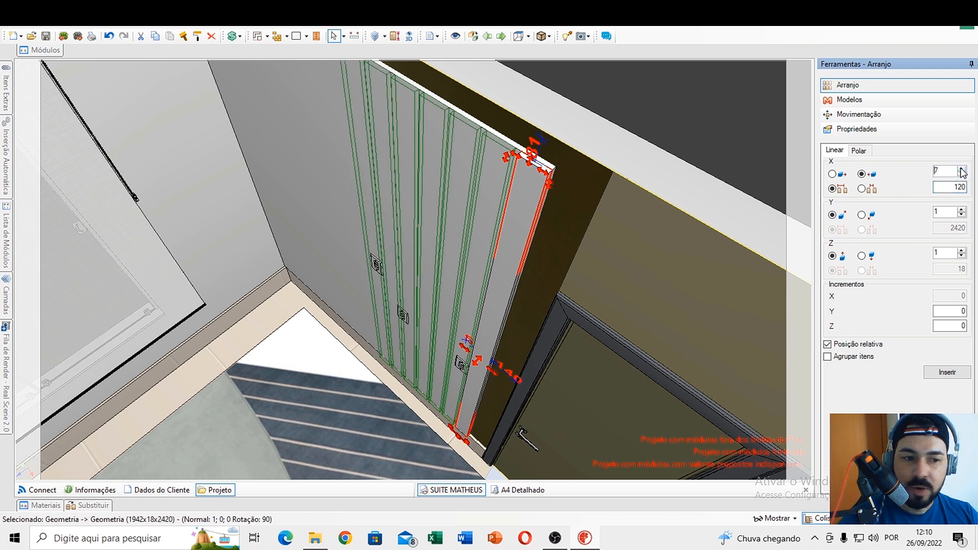
pyautogui.click(960, 169)
pyautogui.click(961, 169)
pyautogui.click(960, 168)
pyautogui.click(961, 169)
pyautogui.click(961, 169)
pyautogui.click(960, 169)
pyautogui.click(960, 169)
pyautogui.click(960, 169)
pyautogui.click(960, 168)
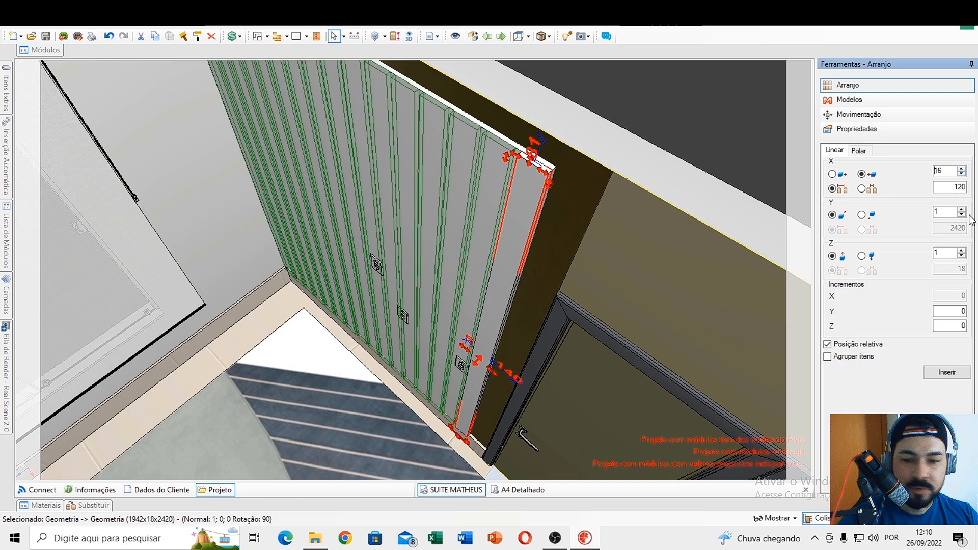
pyautogui.click(937, 372)
# - Examine the slatted panel across the wall beside the door from several angles
pyautogui.scroll(-2, 517, 264)
pyautogui.moveTo(517, 264); pyautogui.dragTo(414, 286, button='middle')
pyautogui.scroll(2, 628, 158)
pyautogui.scroll(2, 453, 187)
pyautogui.scroll(-3, 453, 187)
pyautogui.click(856, 128)
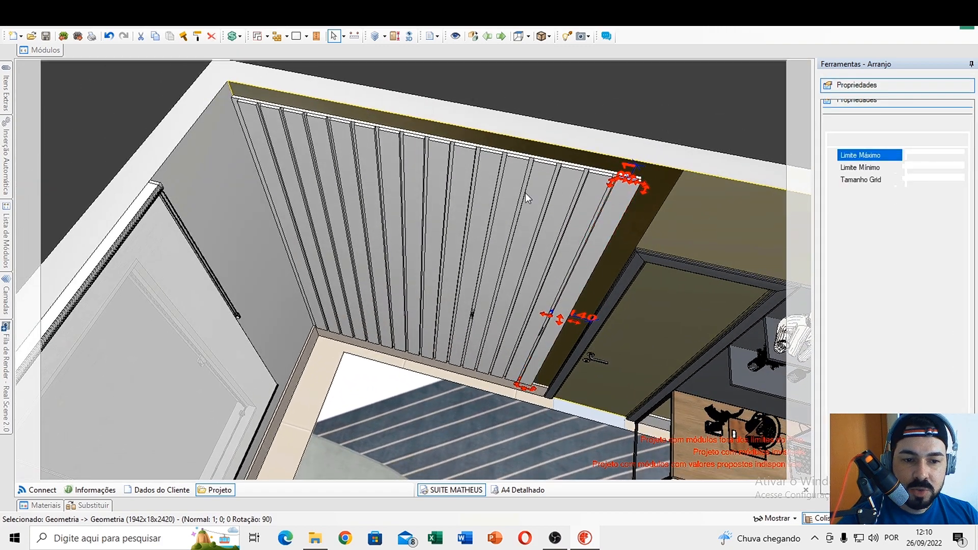
pyautogui.scroll(2, 512, 188)
pyautogui.moveTo(513, 188); pyautogui.dragTo(438, 199, button='middle')
pyautogui.scroll(-2, 442, 200)
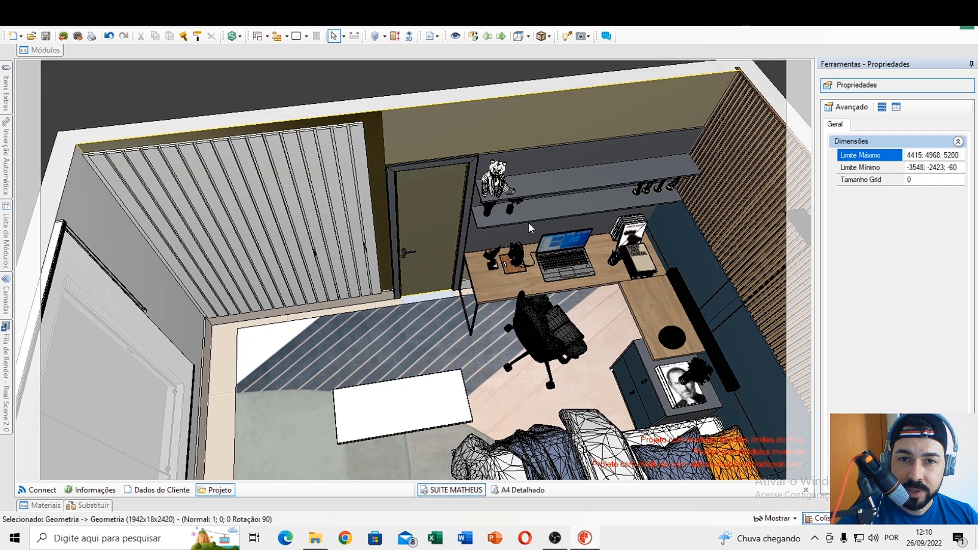
# - Start adding the black sphere ornament on the desk to the favorites under the name DECORAÇÃO MESA
pyautogui.moveTo(527, 222); pyautogui.dragTo(451, 185, button='middle')
pyautogui.scroll(10, 550, 215)
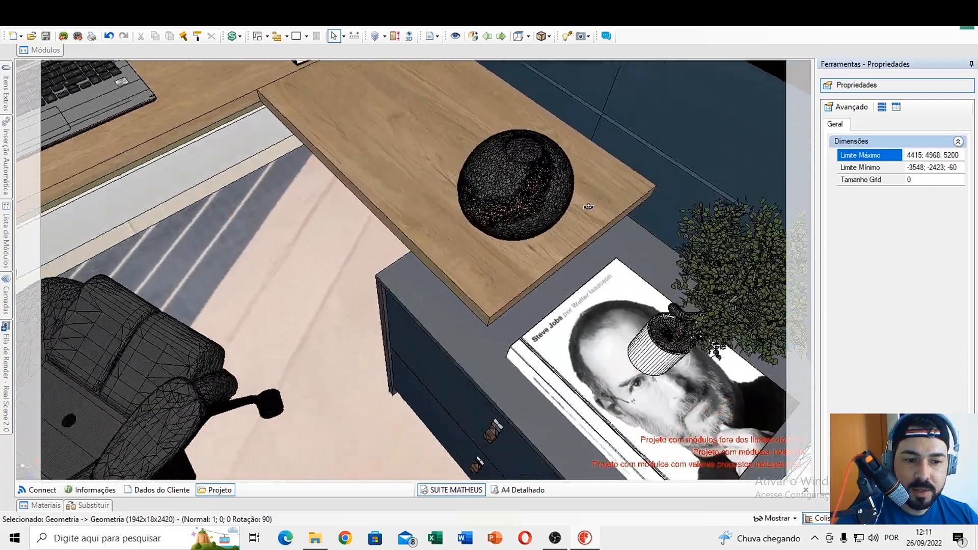
pyautogui.moveTo(588, 206); pyautogui.dragTo(450, 222, button='middle')
pyautogui.click(463, 201)
pyautogui.rightClick(447, 201)
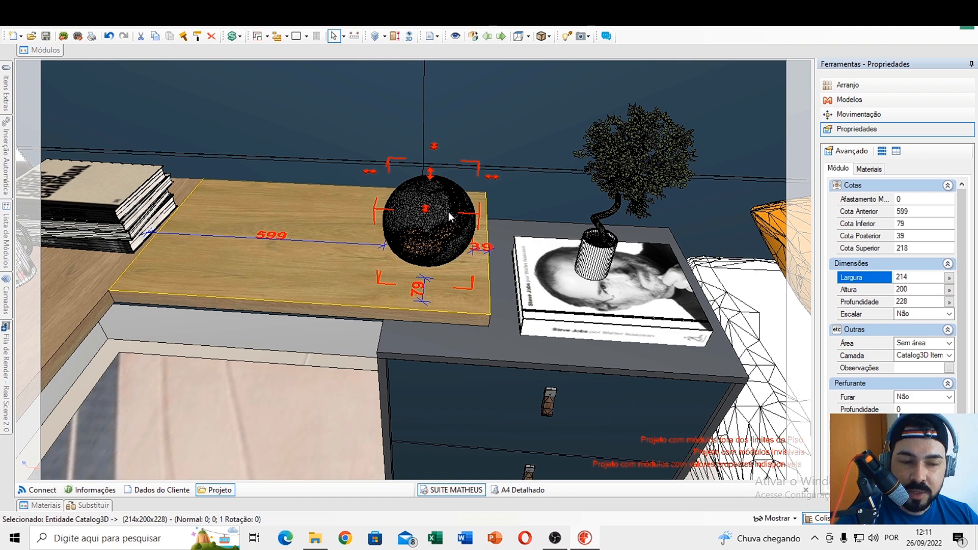
pyautogui.rightClick(444, 218)
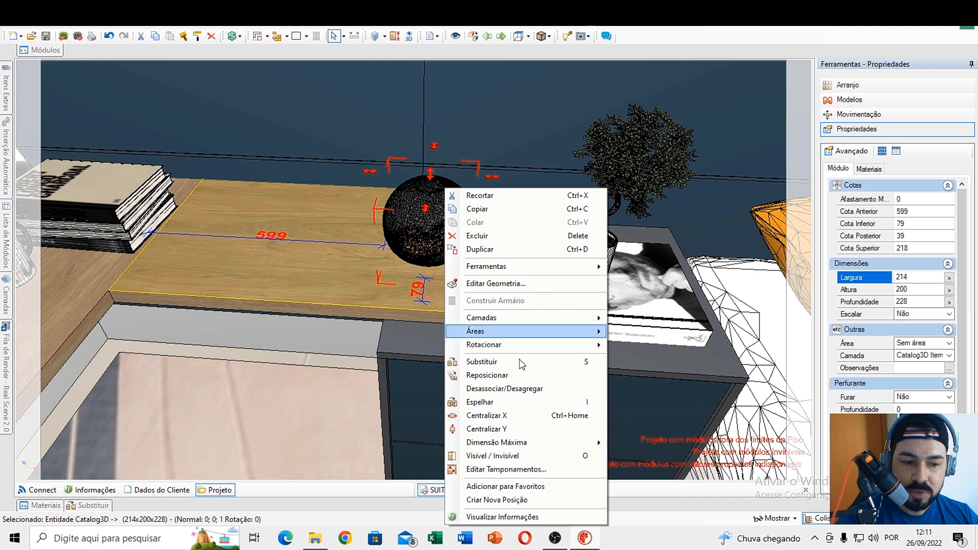
pyautogui.click(539, 486)
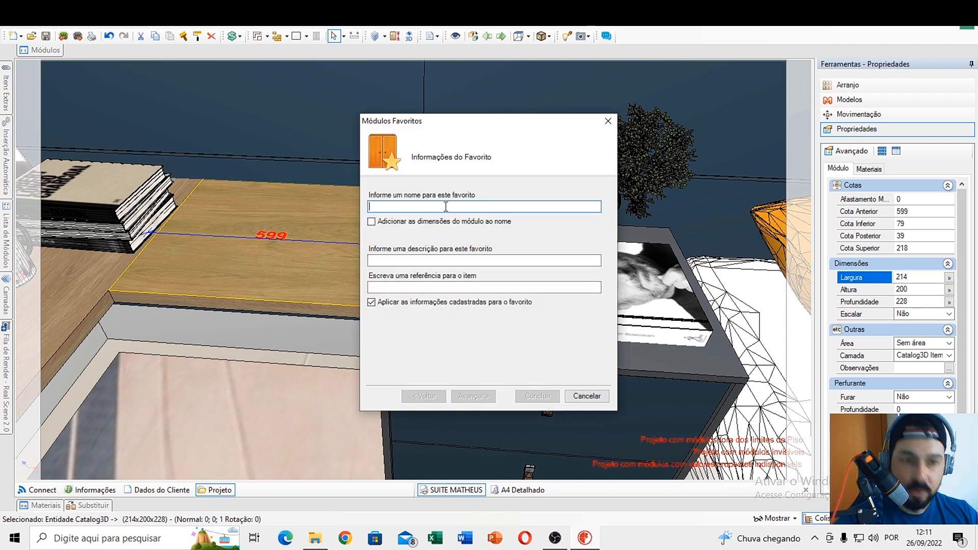
pyautogui.write('DEC')
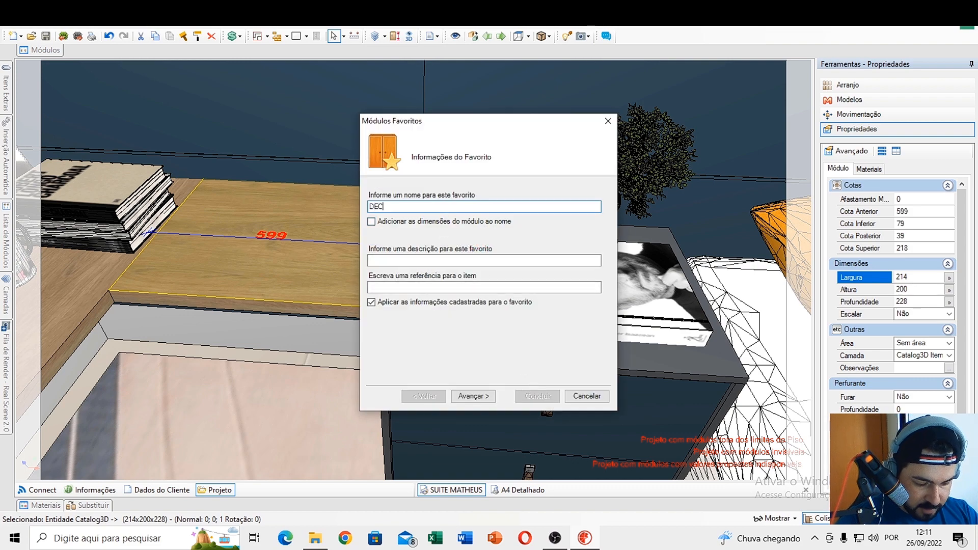
pyautogui.write('ORAÇÃO MESA')
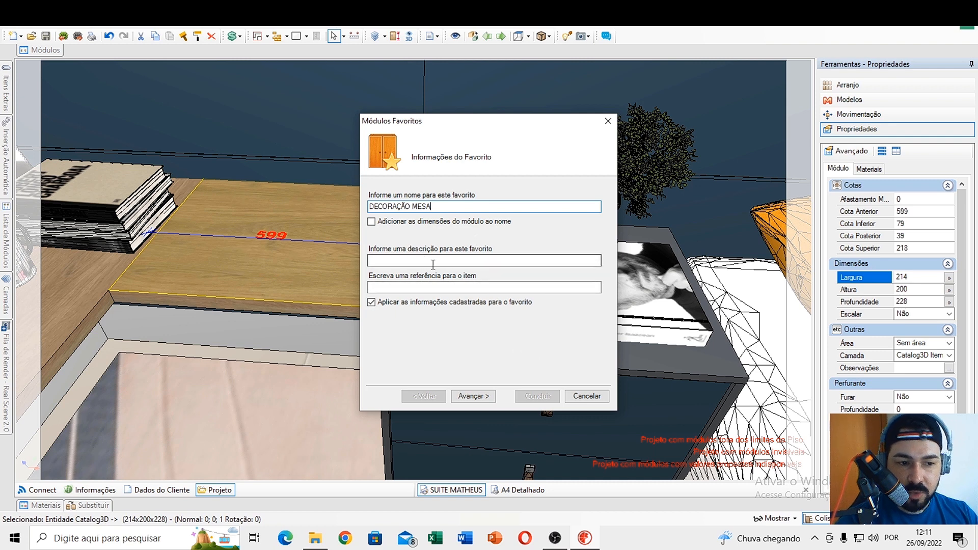
# - Set the render quality of the favorite's thumbnail image to Alta and continue to the location choice
pyautogui.click(473, 397)
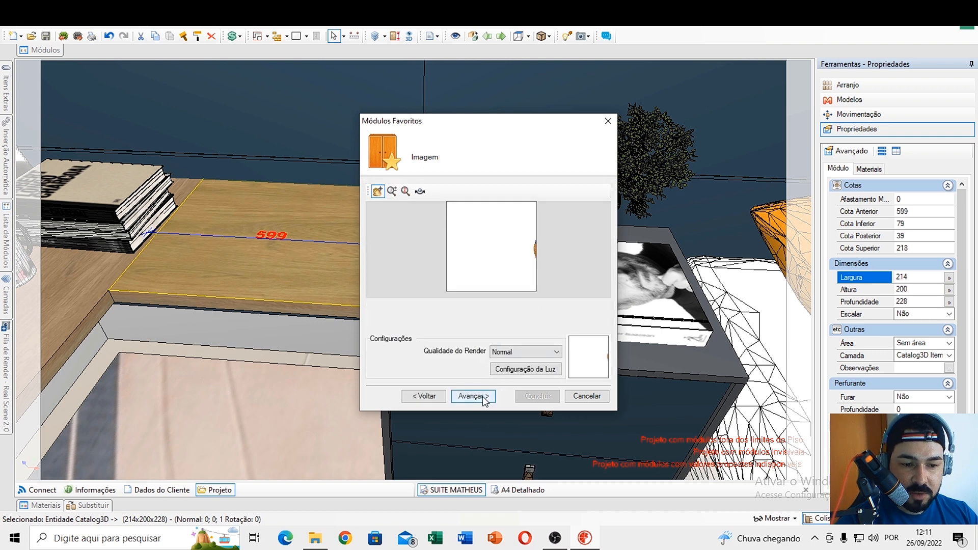
pyautogui.click(509, 352)
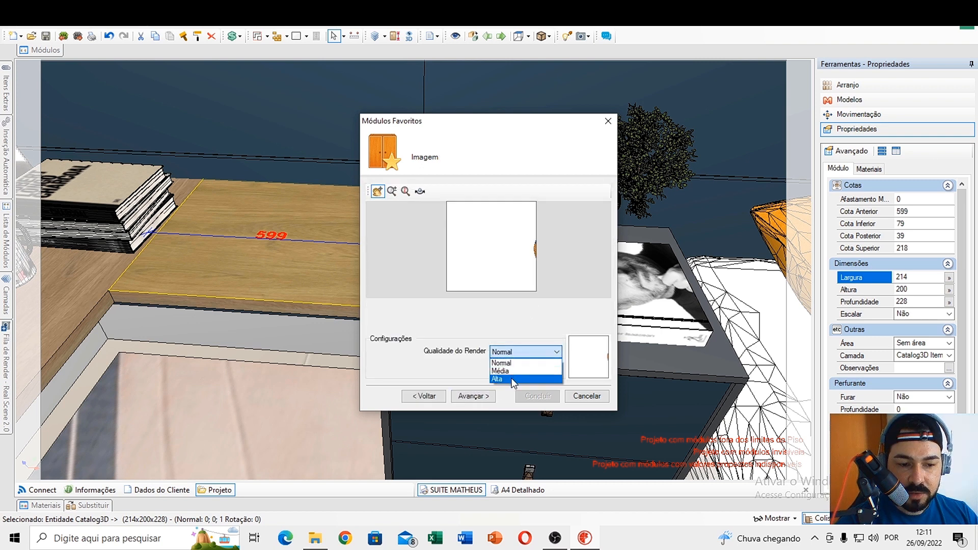
pyautogui.click(513, 380)
pyautogui.click(473, 396)
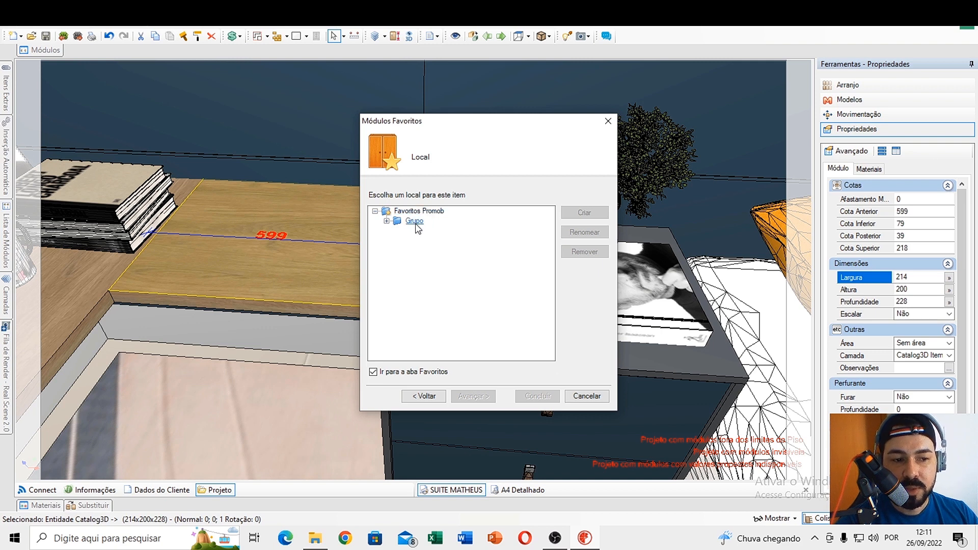
# - Create a subgroup named DECORAÇÃO P MESA inside Grupo and finish saving the favorite
pyautogui.click(386, 221)
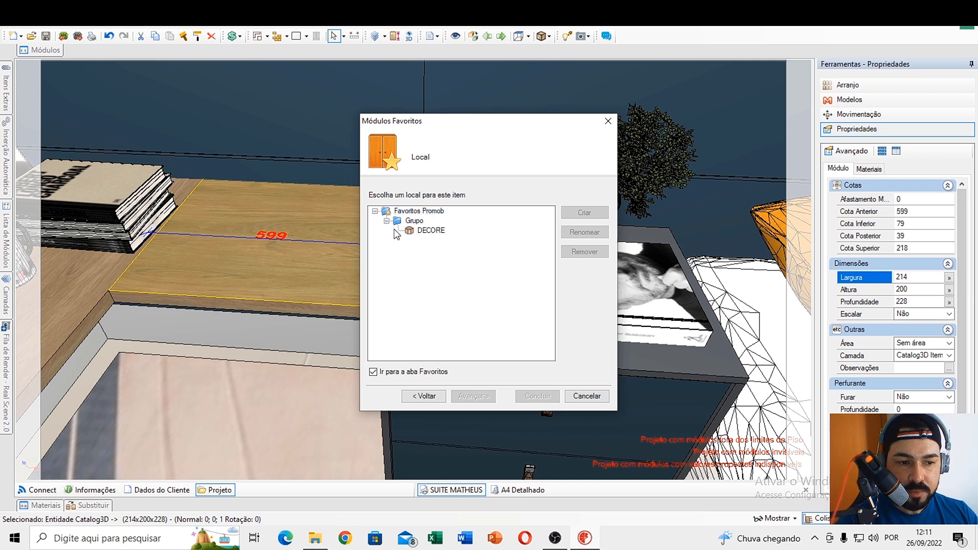
pyautogui.click(414, 221)
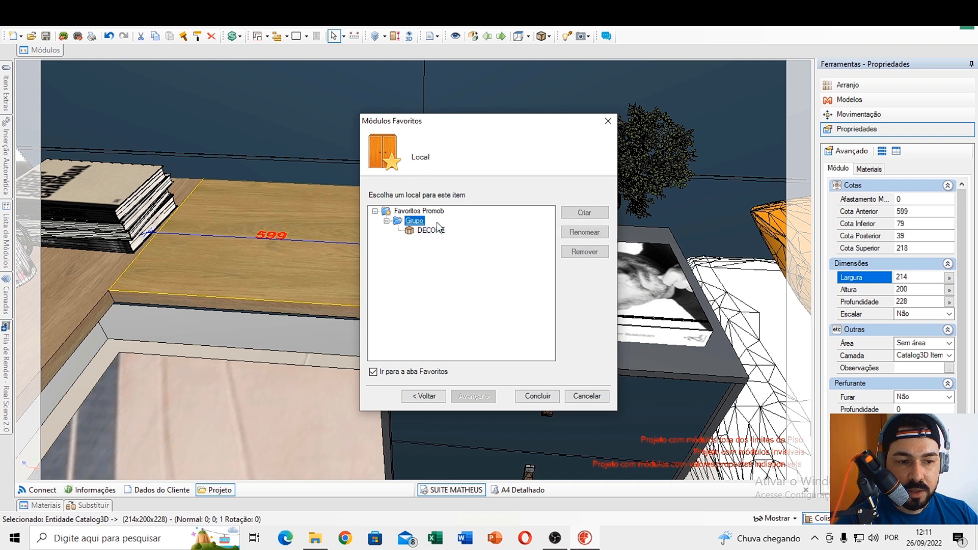
pyautogui.click(585, 216)
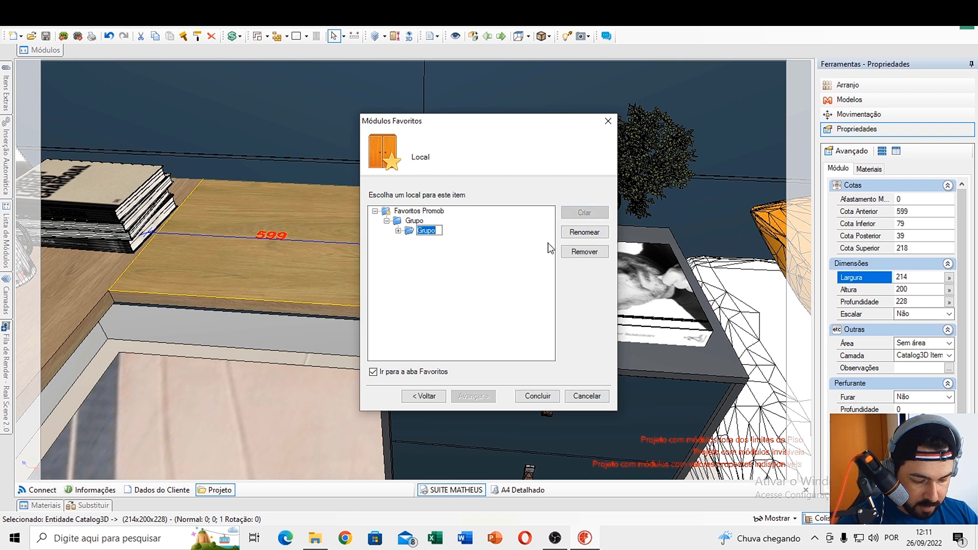
pyautogui.write('DECORAÇÃO')
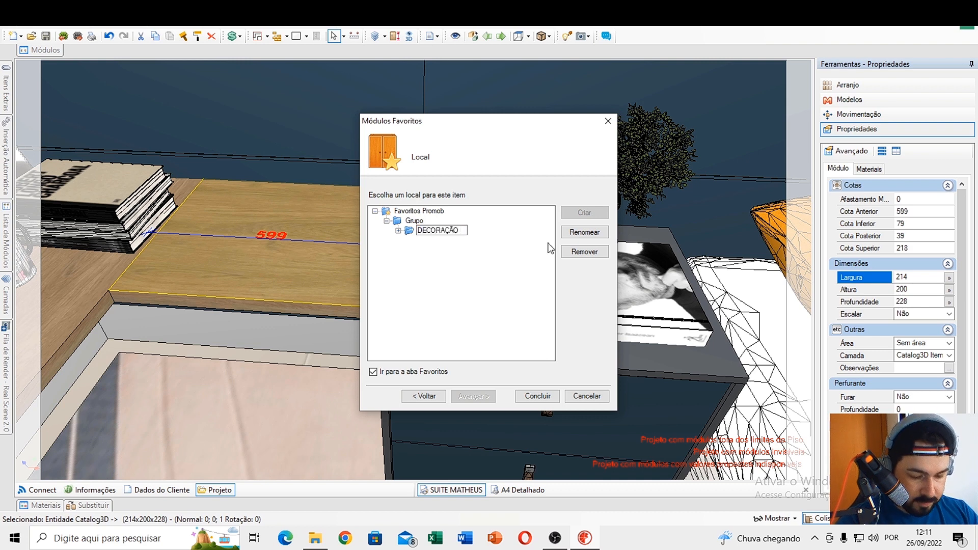
pyautogui.write(' P MESA')
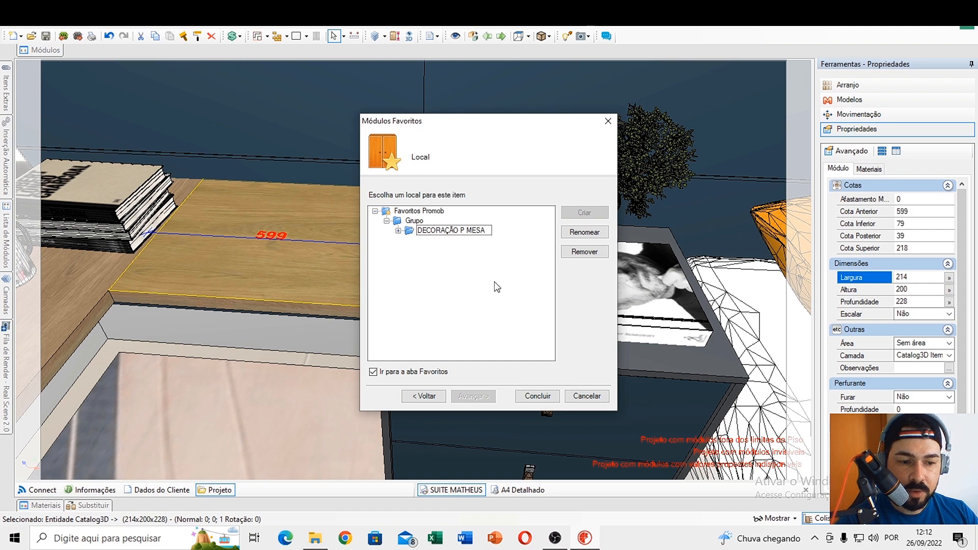
pyautogui.click(539, 396)
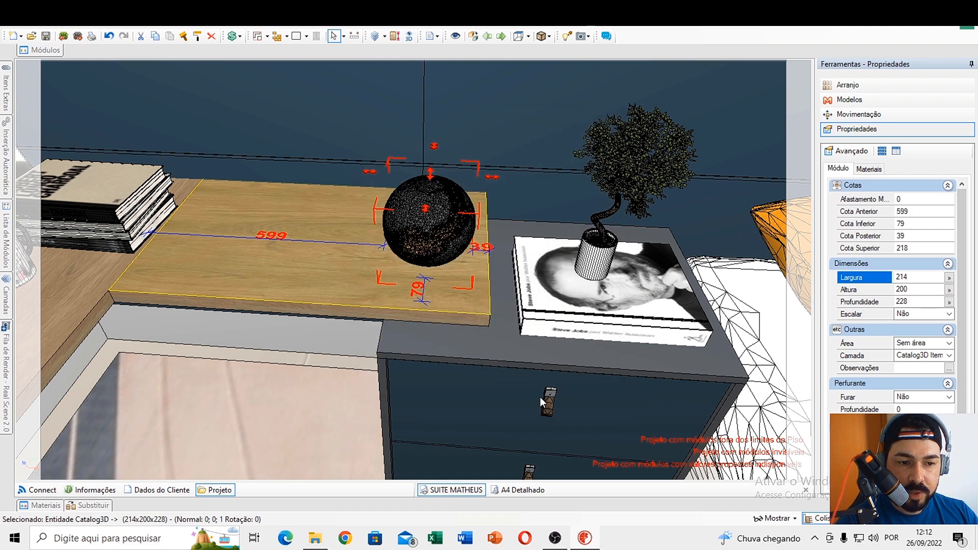
# - Check the DECORAÇÃO MESA and DECORE items in the favorites module library
pyautogui.click(45, 50)
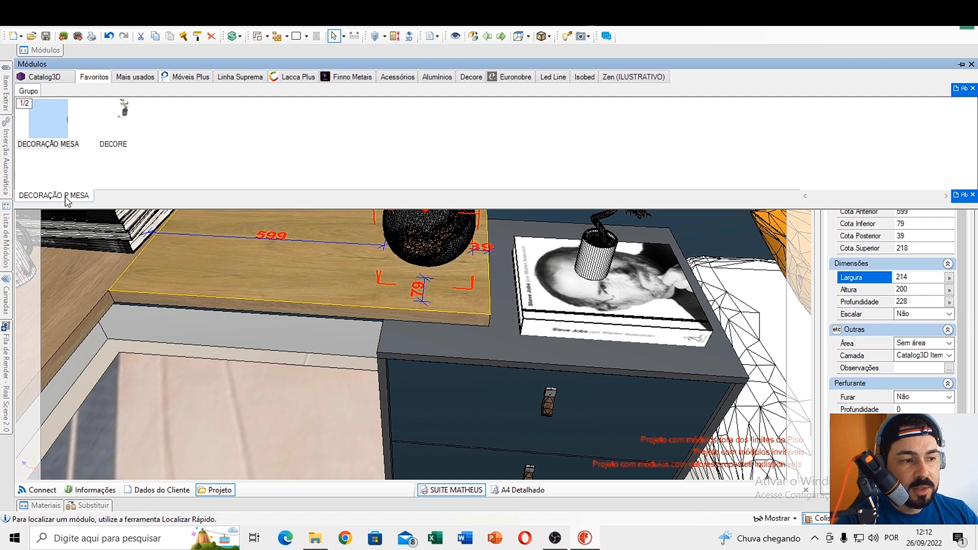
pyautogui.click(63, 122)
pyautogui.click(120, 121)
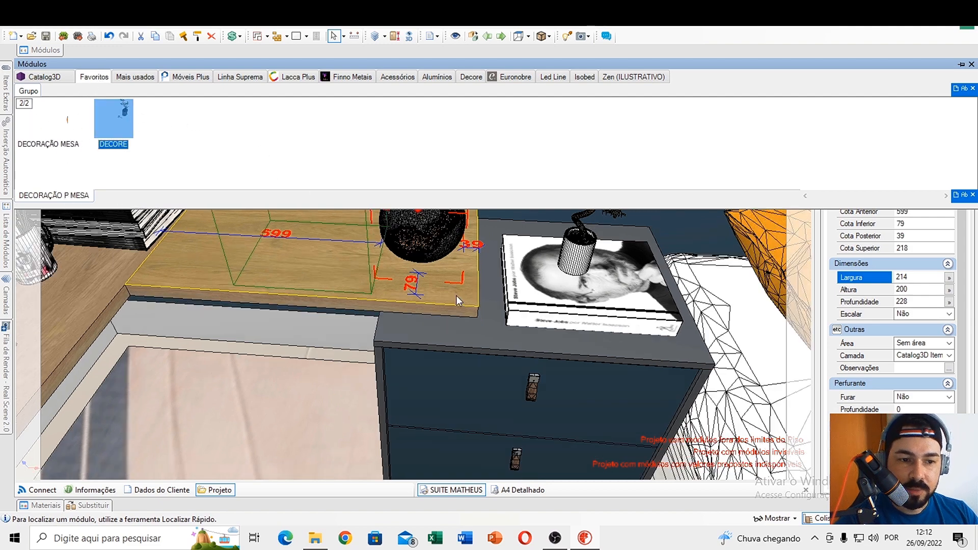
# - Examine the whole furnished bedroom, including the desk area, slatted walls and bed, from different viewpoints
pyautogui.moveTo(468, 327); pyautogui.dragTo(438, 374, button='right')
pyautogui.scroll(-5, 438, 374)
pyautogui.moveTo(524, 319); pyautogui.dragTo(471, 315, button='right')
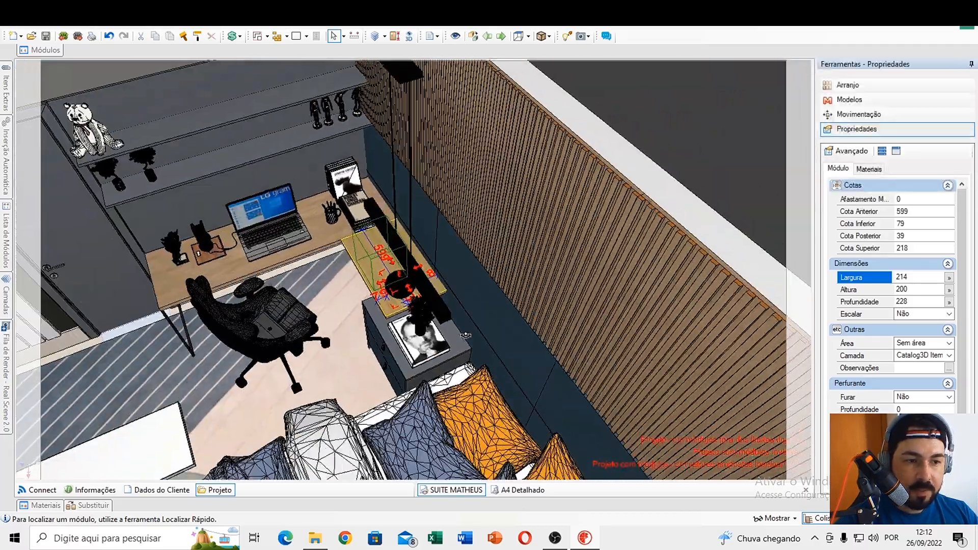
pyautogui.moveTo(471, 314); pyautogui.dragTo(693, 251, button='middle')
pyautogui.moveTo(693, 251); pyautogui.dragTo(598, 262, button='right')
pyautogui.scroll(-3, 635, 433)
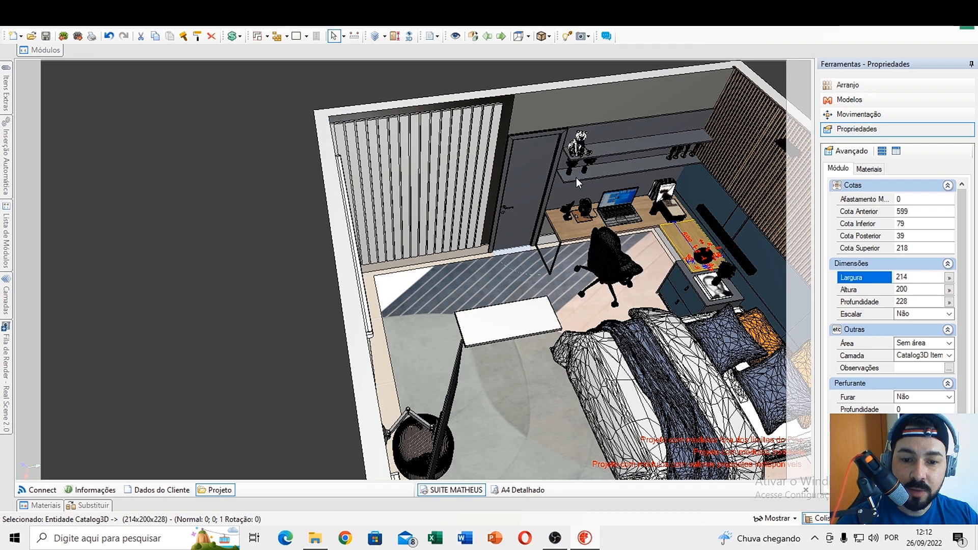
pyautogui.scroll(-3, 581, 264)
pyautogui.moveTo(581, 264); pyautogui.dragTo(473, 252, button='middle')
pyautogui.scroll(4, 443, 223)
pyautogui.scroll(-3, 473, 252)
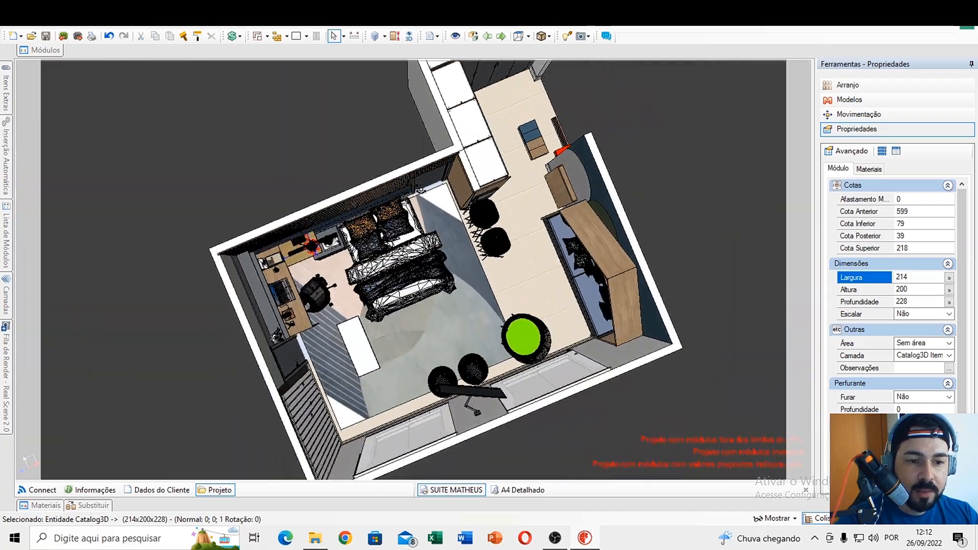
# - Turn on the display of Objetos Invisíveis over the project and turn it off again
pyautogui.moveTo(451, 323); pyautogui.dragTo(620, 293, button='middle')
pyautogui.scroll(4, 461, 211)
pyautogui.click(793, 520)
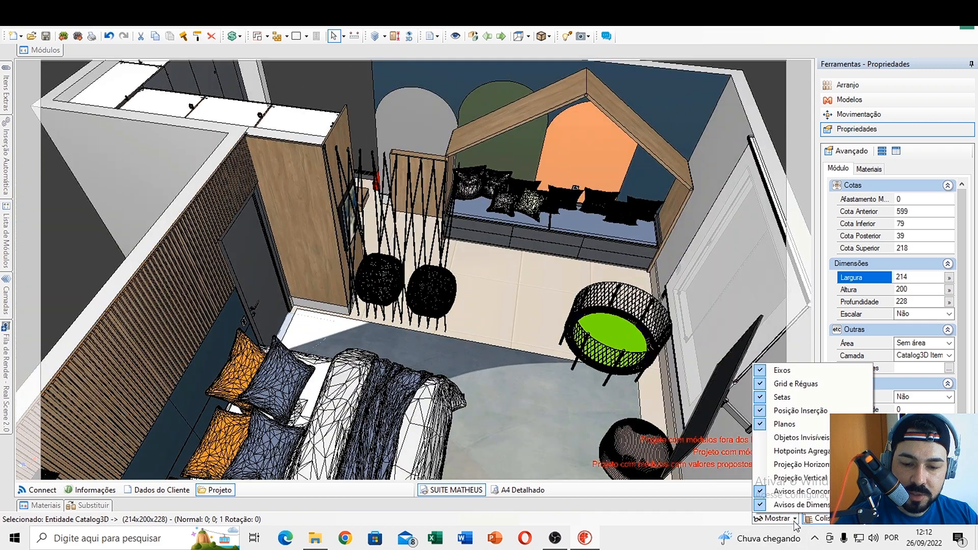
pyautogui.click(795, 440)
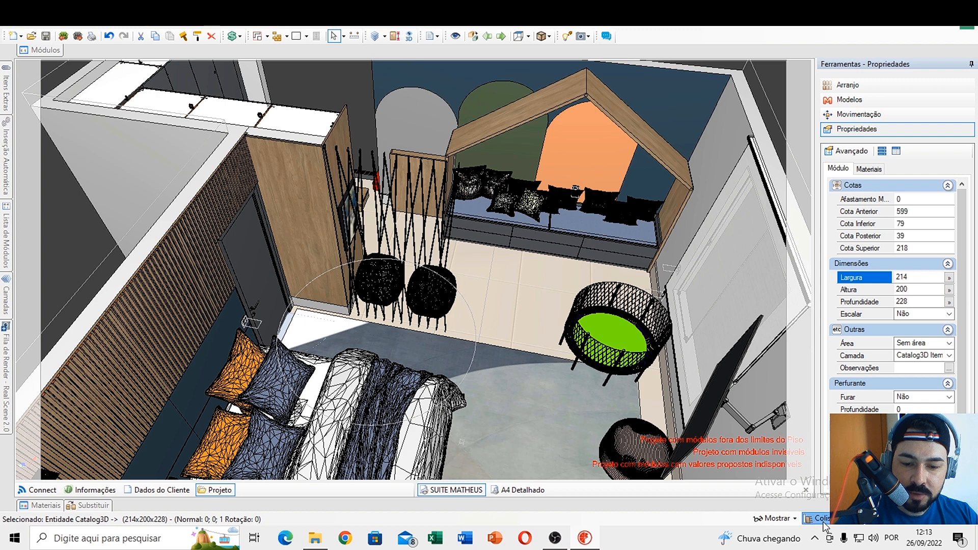
pyautogui.click(774, 518)
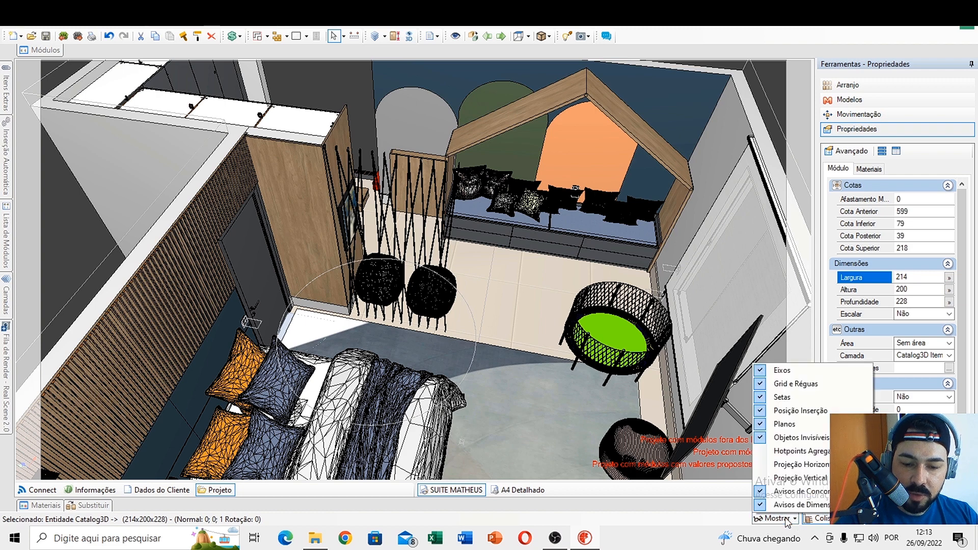
pyautogui.click(800, 438)
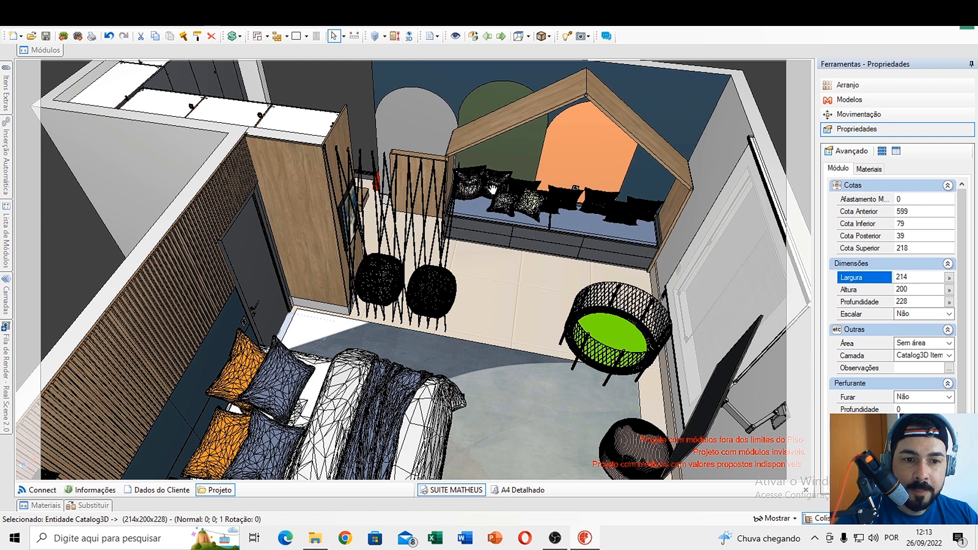
pyautogui.moveTo(493, 190); pyautogui.dragTo(487, 247, button='middle')
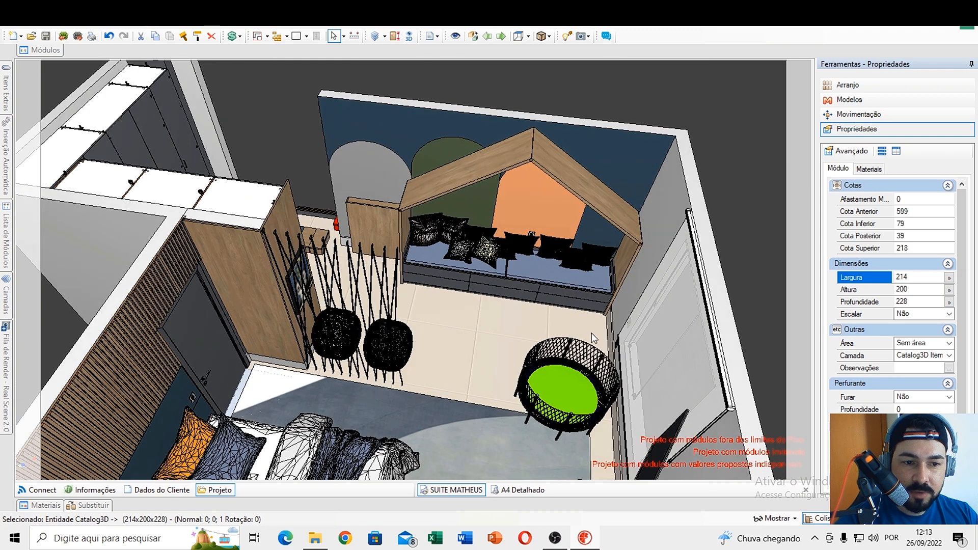
# - Show Objetos Invisíveis and hide the two sloped roof boards of the house-shaped frame
pyautogui.click(787, 519)
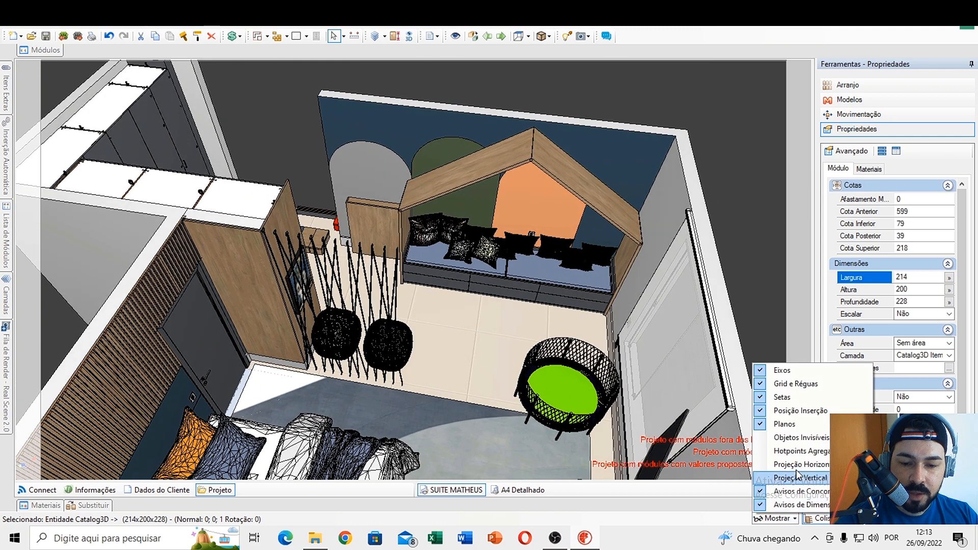
pyautogui.click(797, 440)
pyautogui.scroll(2, 580, 193)
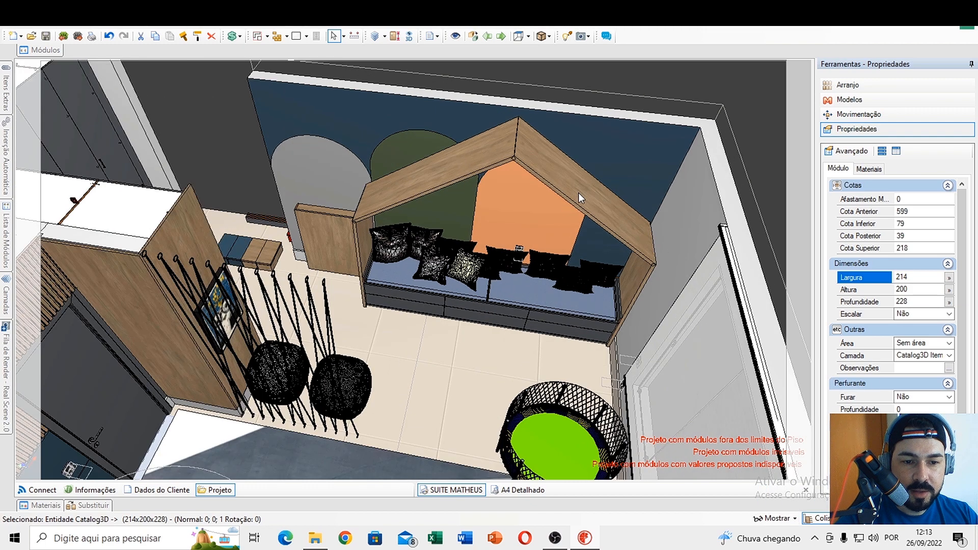
pyautogui.hotkey('ctrl', 'h')
pyautogui.click(494, 161)
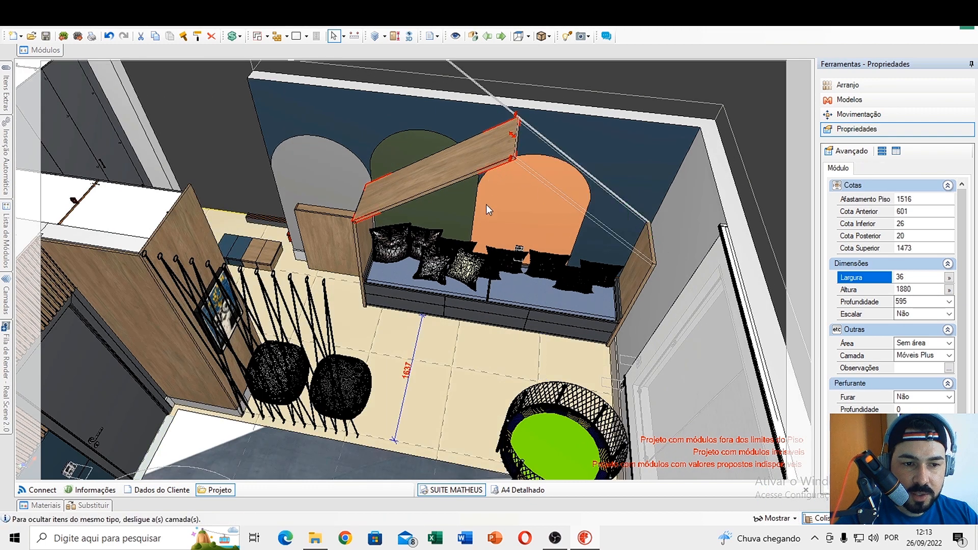
pyautogui.hotkey('ctrl', 'h')
pyautogui.hotkey('ctrl', 'h')
# - Hide the mattress and cushions nearest the glass door, along with the frame's side panel at that end
pyautogui.click(515, 295)
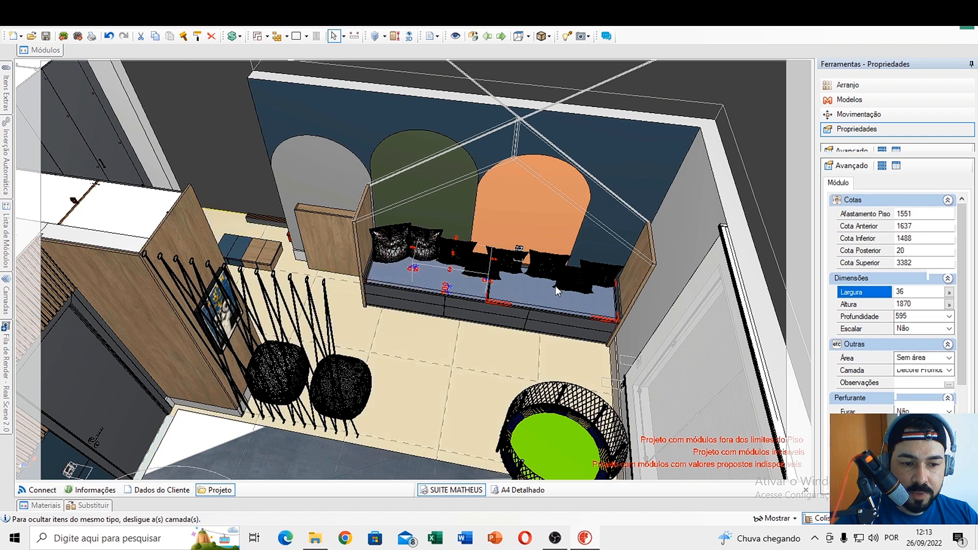
pyautogui.hotkey('ctrl', 'h')
pyautogui.click(572, 282)
pyautogui.hotkey('ctrl', 'h')
pyautogui.click(639, 272)
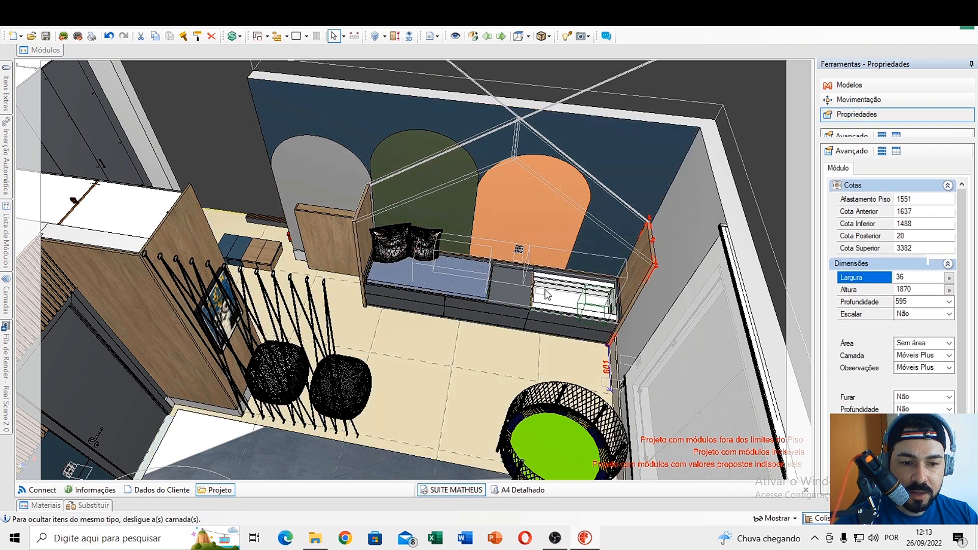
pyautogui.hotkey('ctrl', 'h')
# - Hide the bench modules and drawer fronts beneath the house-shaped frame
pyautogui.scroll(3, 545, 292)
pyautogui.click(501, 312)
pyautogui.hotkey('ctrl', 'h')
pyautogui.click(542, 340)
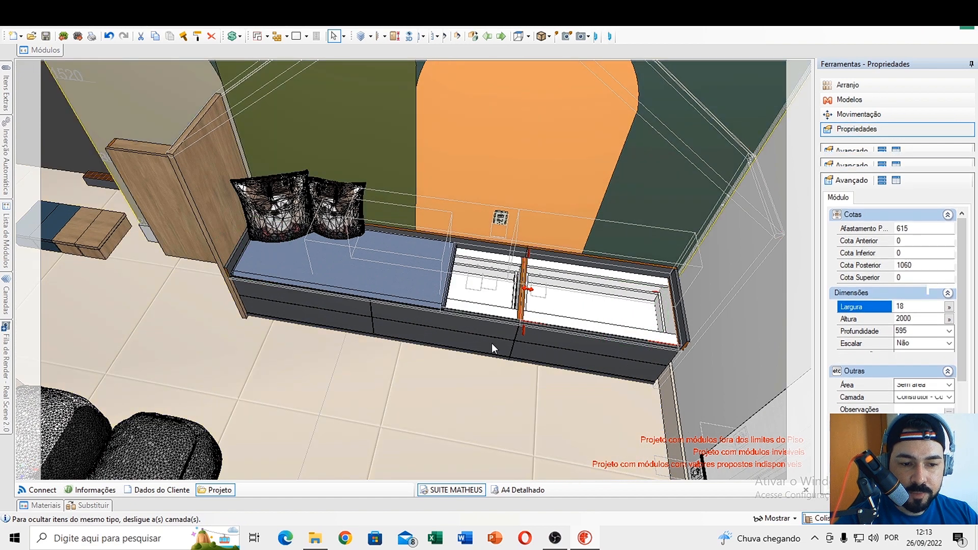
pyautogui.hotkey('ctrl', 'h')
pyautogui.click(480, 344)
pyautogui.hotkey('ctrl', 'h')
pyautogui.hotkey('ctrl', 'h')
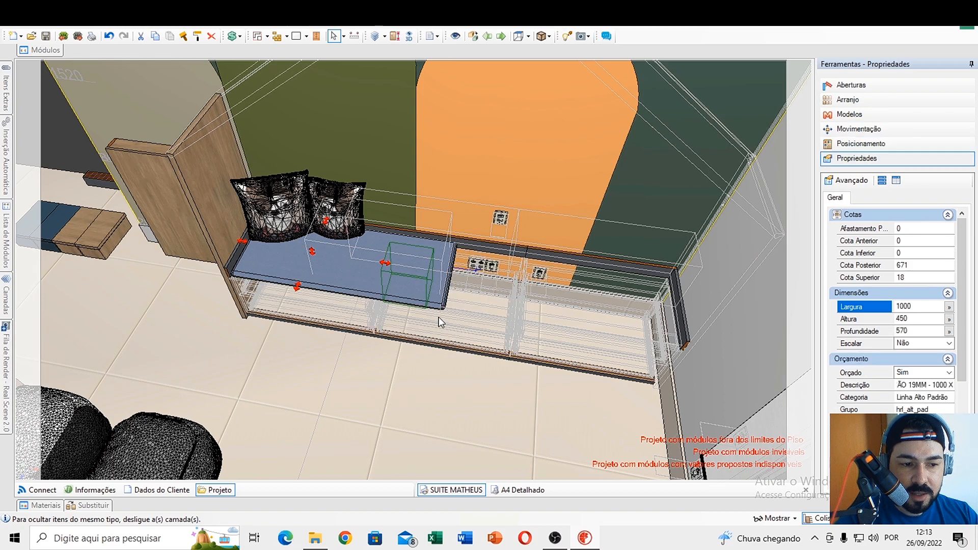
# - Hide the remaining mattress and cushions and inspect the bench's hidden outlines from different viewpoints
pyautogui.click(414, 286)
pyautogui.hotkey('ctrl', 'h')
pyautogui.scroll(4, 475, 311)
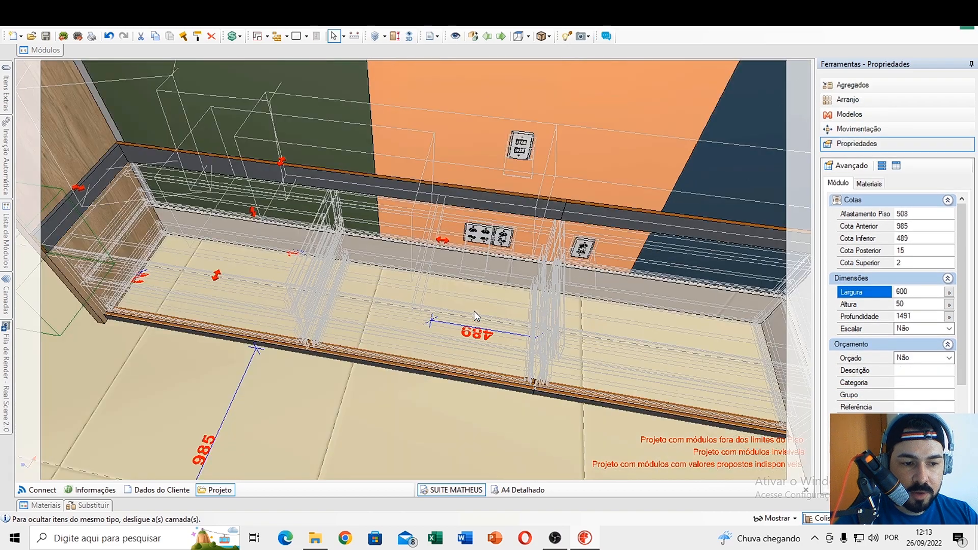
pyautogui.moveTo(474, 312); pyautogui.dragTo(421, 322, button='middle')
pyautogui.scroll(-4, 424, 323)
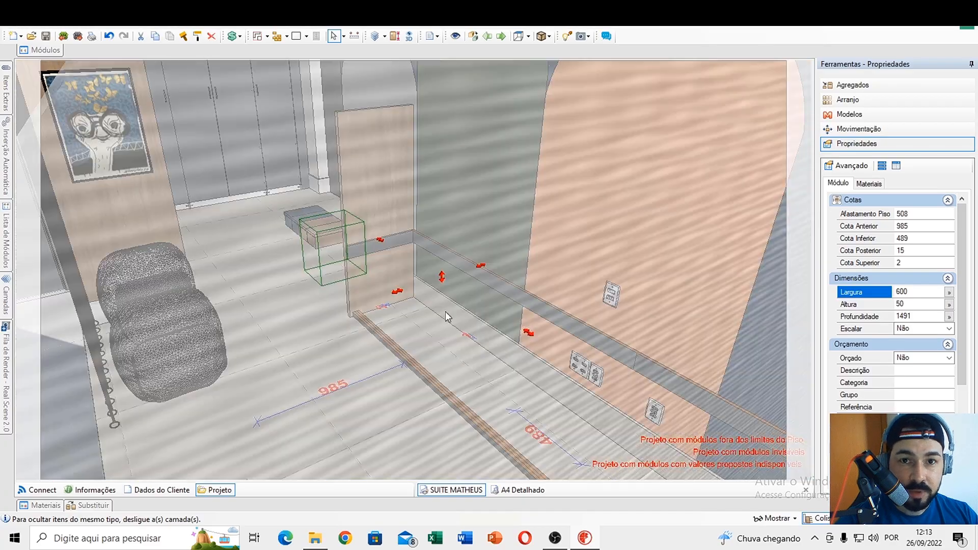
pyautogui.moveTo(444, 255); pyautogui.dragTo(427, 276, button='middle')
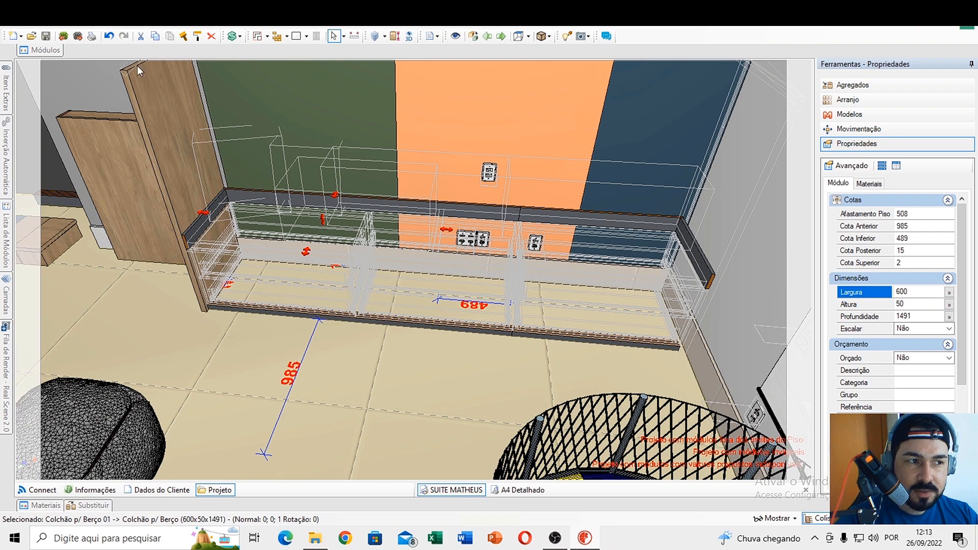
# - Turn off the display of Objetos Invisíveis so the hidden bench outlines are not drawn
pyautogui.click(775, 519)
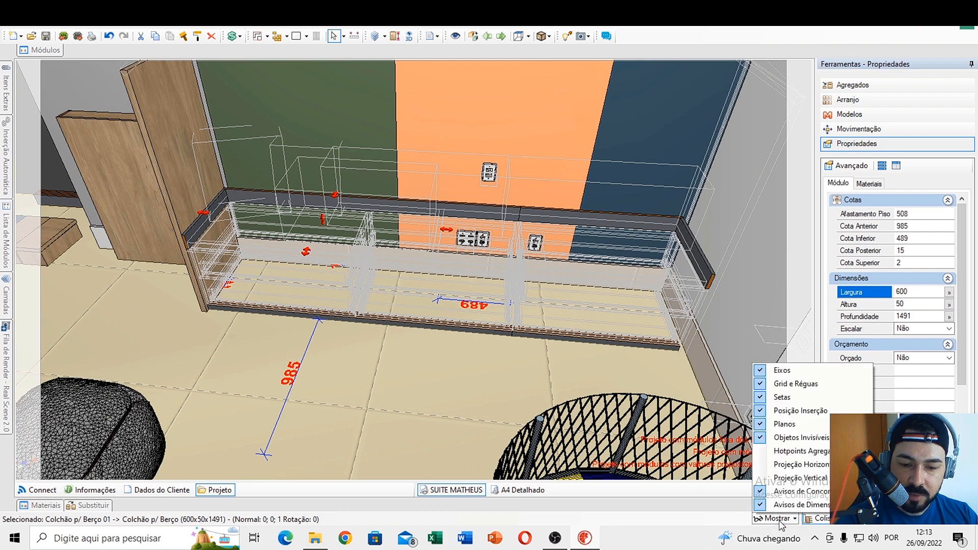
pyautogui.click(812, 443)
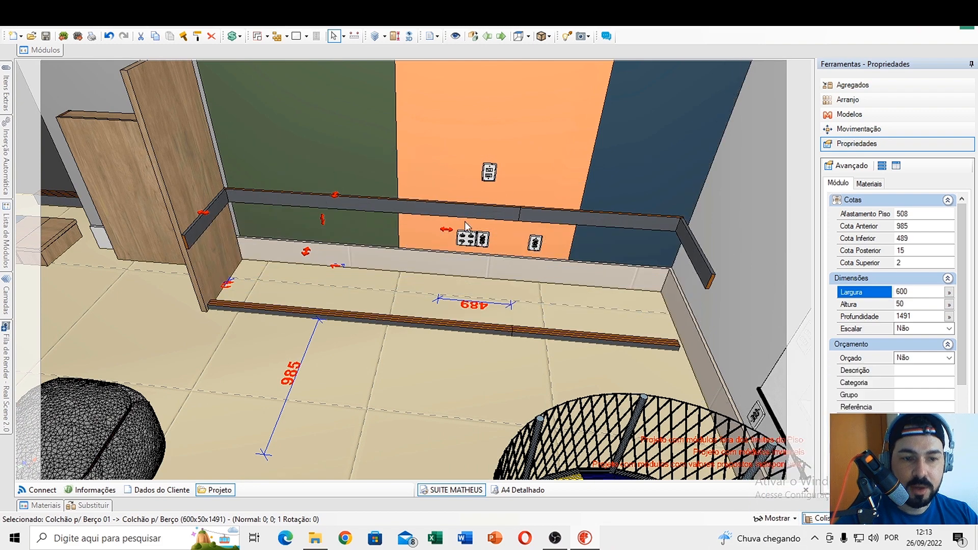
pyautogui.moveTo(412, 192); pyautogui.dragTo(458, 309, button='middle')
pyautogui.scroll(-4, 430, 335)
# - Redisplay all the hidden modules of the project and hide the ceiling again
pyautogui.click(47, 22)
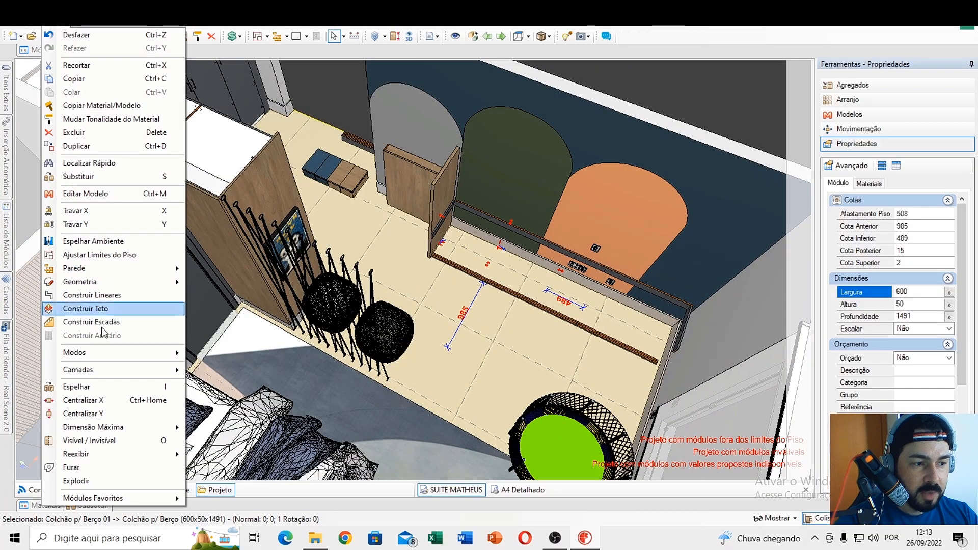
pyautogui.moveTo(104, 453)
pyautogui.click(219, 455)
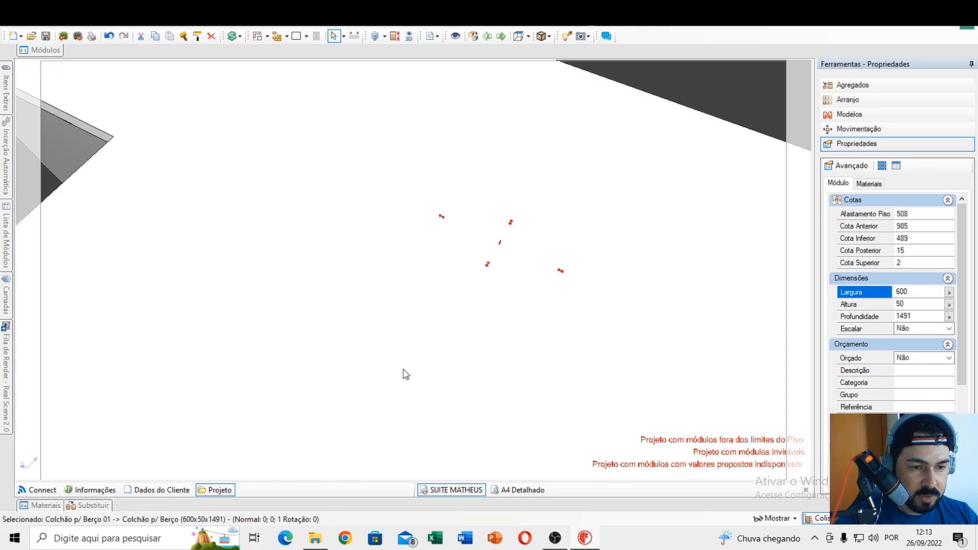
pyautogui.click(441, 324)
pyautogui.hotkey('ctrl', 'h')
pyautogui.moveTo(448, 305); pyautogui.dragTo(512, 231, button='middle')
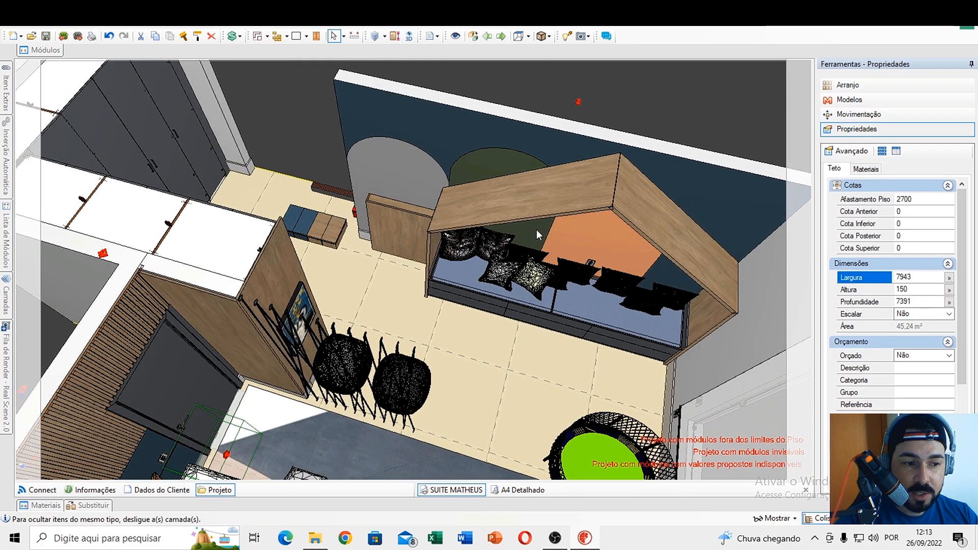
# - Set the display's fill mode to Preenchimento, without edge lines
pyautogui.click(546, 37)
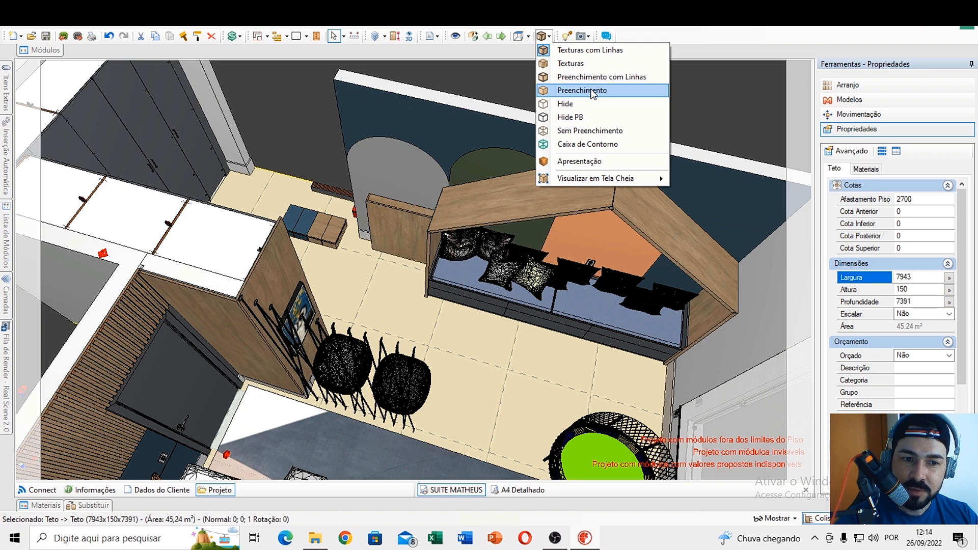
pyautogui.click(590, 95)
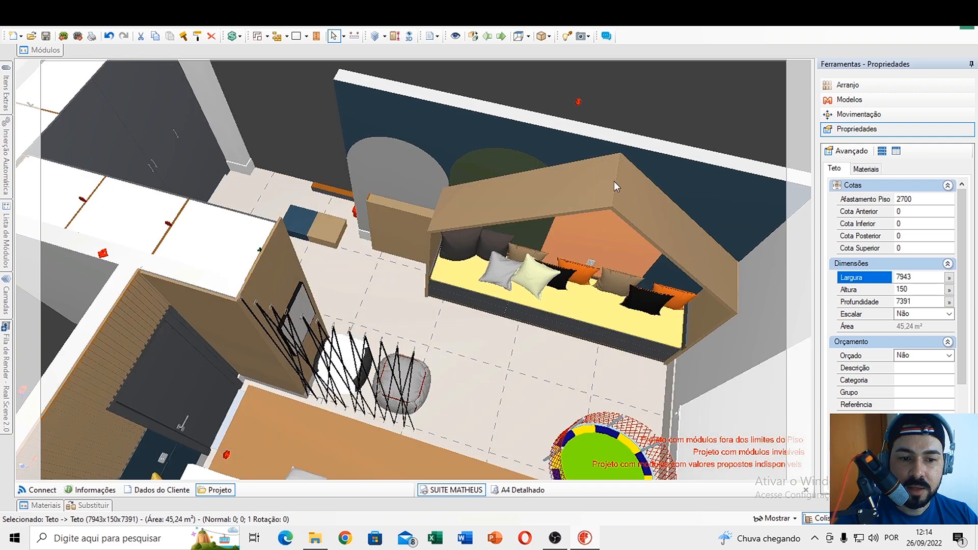
pyautogui.moveTo(613, 351); pyautogui.dragTo(473, 282, button='middle')
# - Examine the bed, the desk area and the whole room in the filled display from different viewpoints
pyautogui.click(489, 275)
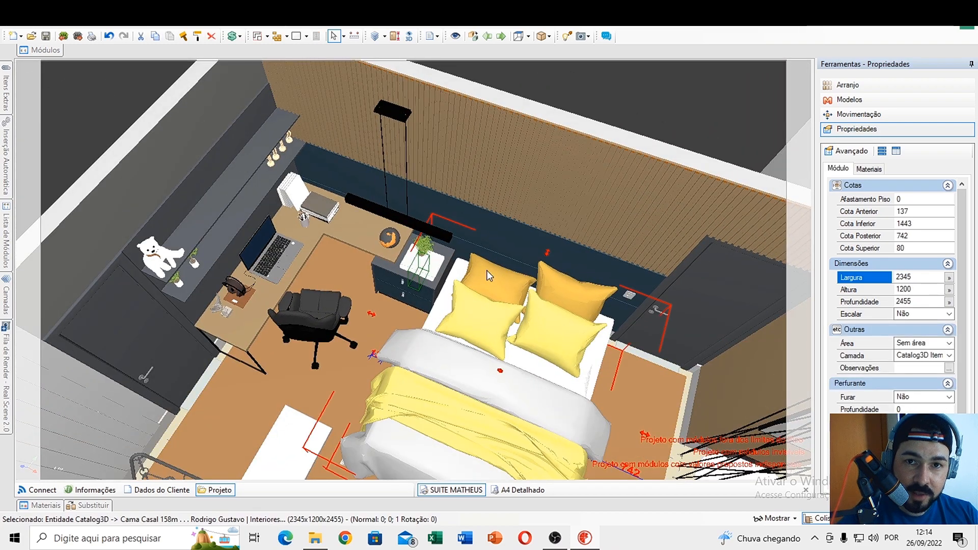
pyautogui.scroll(-5, 504, 274)
pyautogui.moveTo(504, 274); pyautogui.dragTo(433, 262, button='middle')
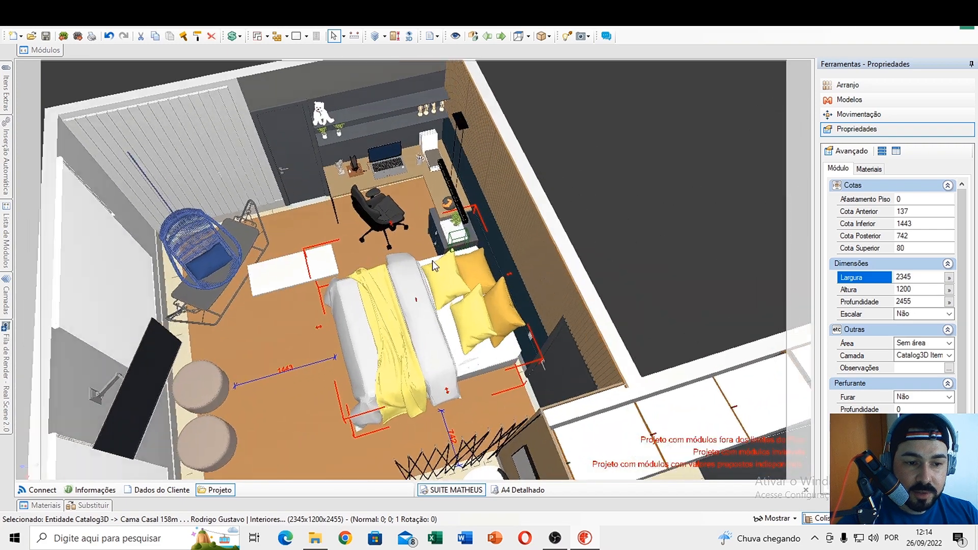
pyautogui.scroll(6, 452, 284)
pyautogui.scroll(-4, 452, 283)
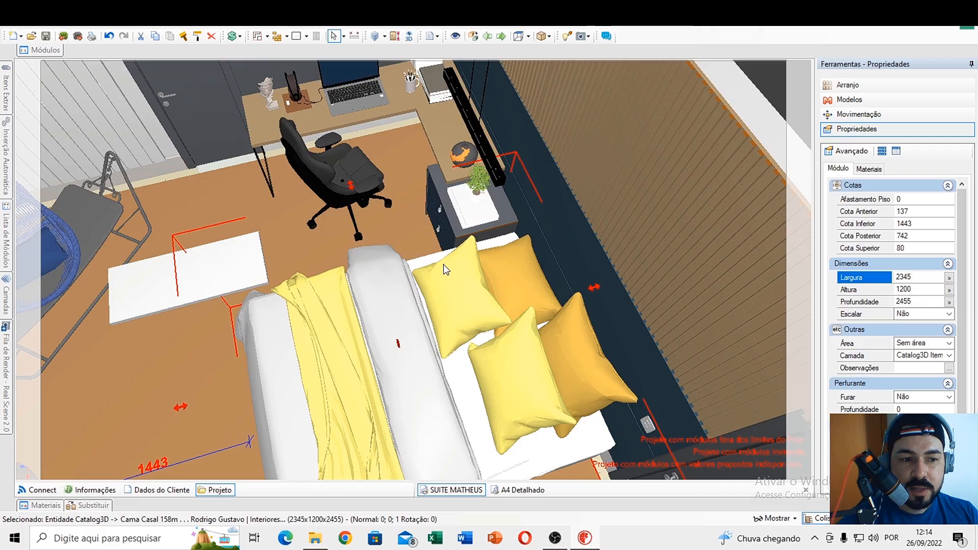
pyautogui.moveTo(461, 265); pyautogui.dragTo(415, 273, button='middle')
pyautogui.scroll(-2, 510, 325)
pyautogui.scroll(-2, 352, 335)
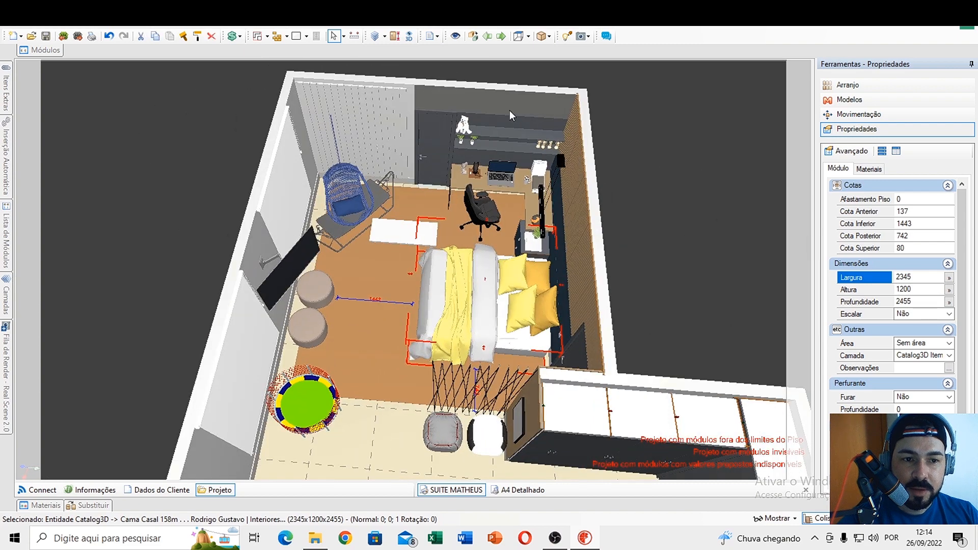
# - Set the display's fill mode back to Texturas com Linhas
pyautogui.click(546, 36)
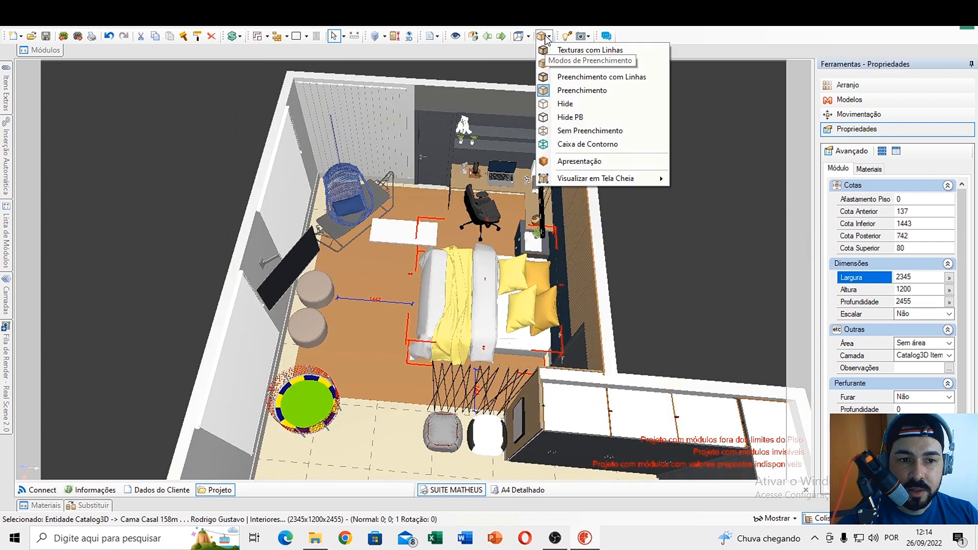
pyautogui.click(580, 50)
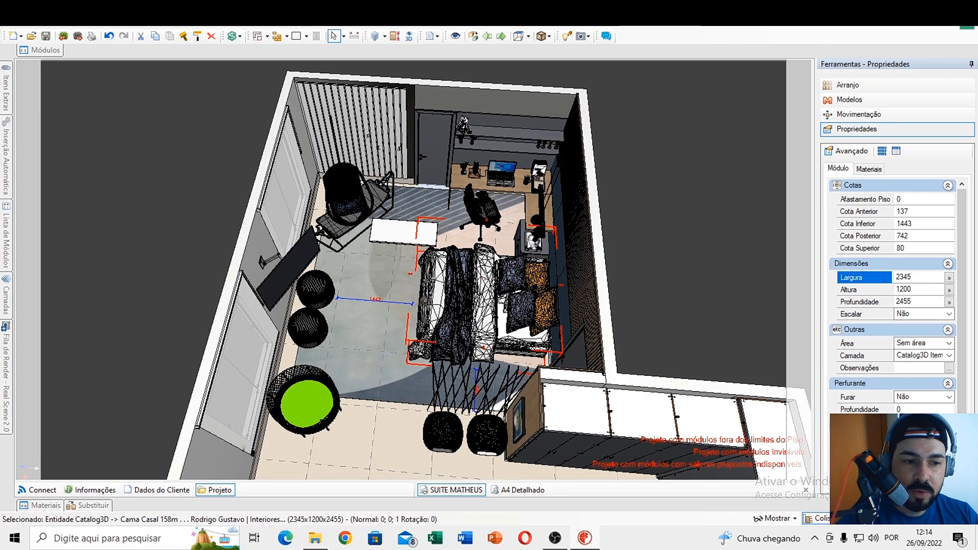
# - Delete the white rectangular board between the bed and the hanging chair
pyautogui.scroll(4, 448, 258)
pyautogui.moveTo(366, 273); pyautogui.dragTo(489, 270, button='middle')
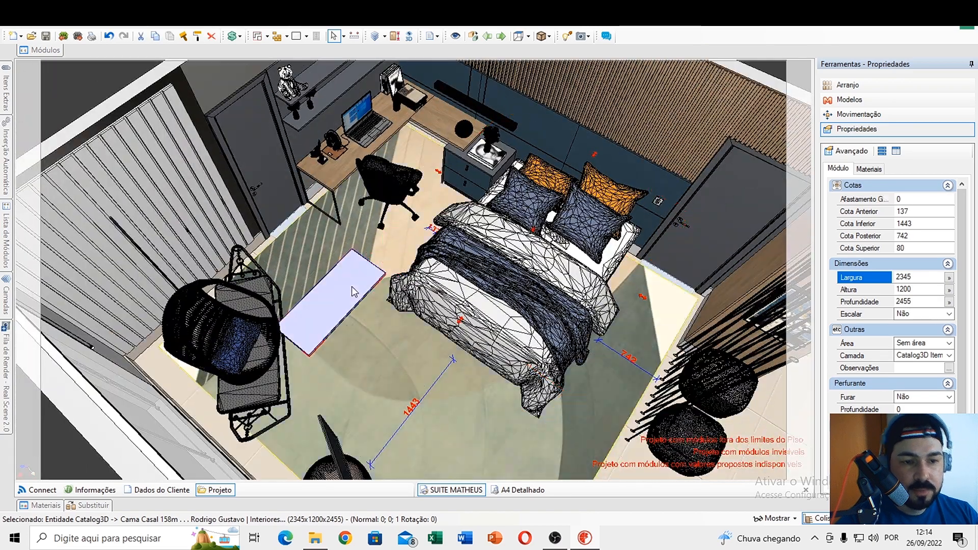
pyautogui.click(355, 291)
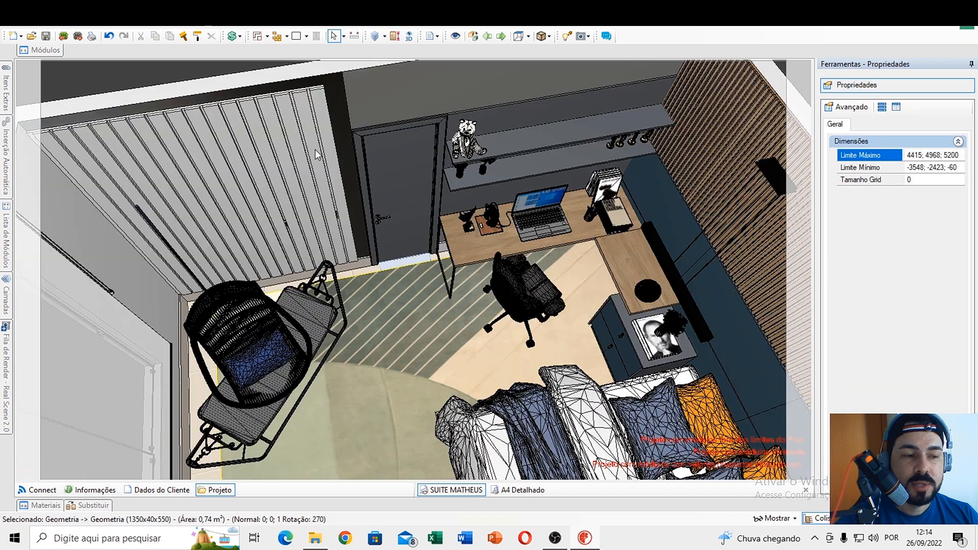
# - Delete the slats nearest the door from the light slatted wall panel
pyautogui.click(315, 150)
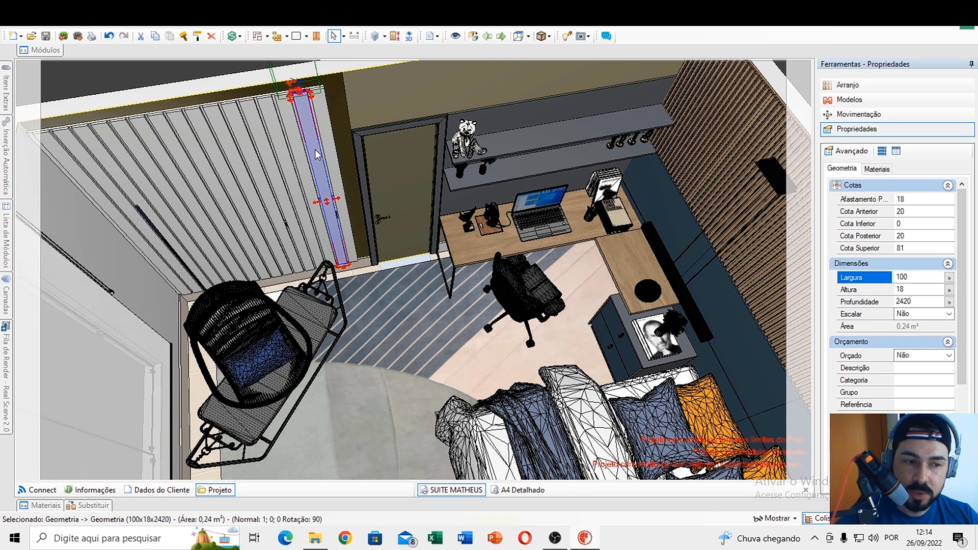
pyautogui.scroll(-3, 344, 196)
pyautogui.moveTo(344, 197); pyautogui.dragTo(332, 201, button='middle')
pyautogui.press('Delete')
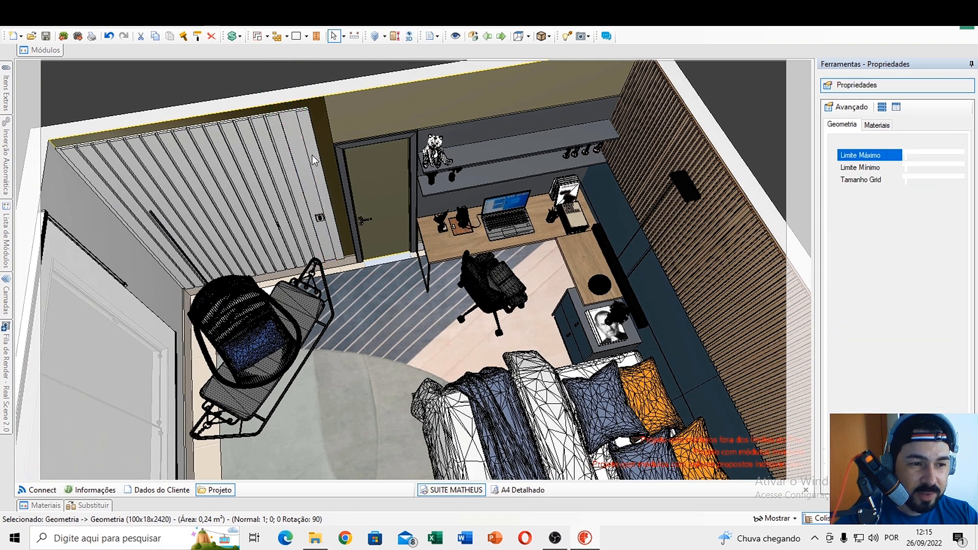
pyautogui.click(311, 155)
pyautogui.press('Delete')
# - Delete six more slats from the light slatted wall panel, working from the door side toward the opposite corner
pyautogui.click(302, 146)
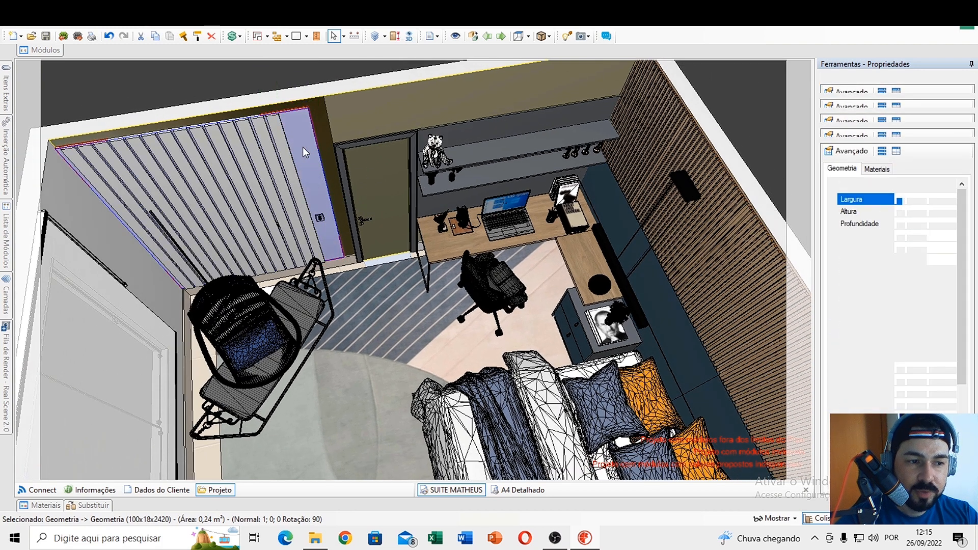
pyautogui.press('Delete')
pyautogui.click(290, 172)
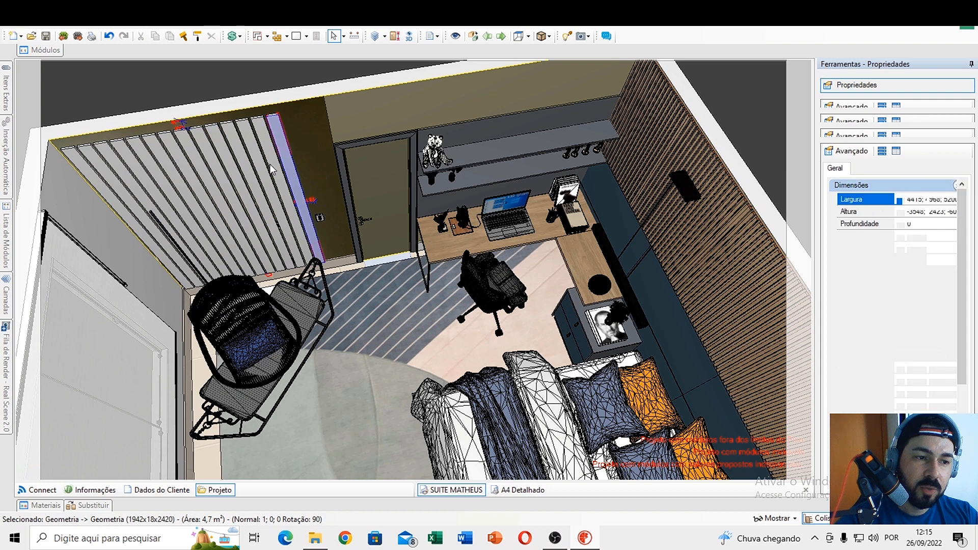
pyautogui.press('Delete')
pyautogui.click(264, 164)
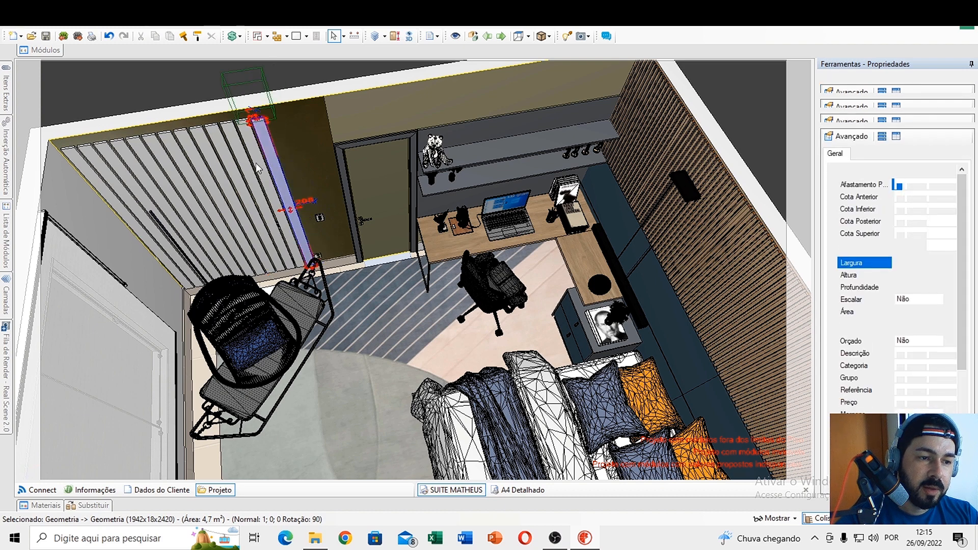
pyautogui.press('Delete')
pyautogui.click(233, 169)
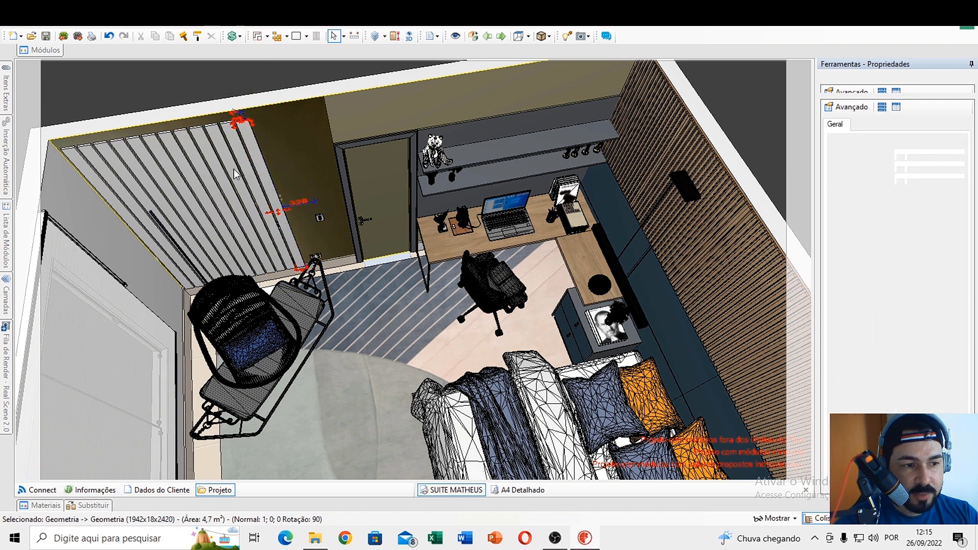
pyautogui.press('Delete')
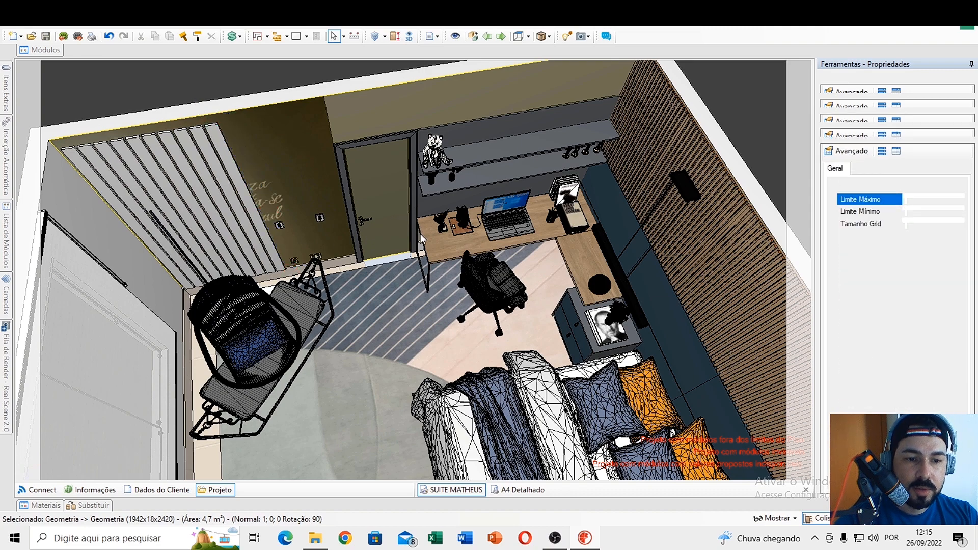
pyautogui.click(245, 199)
pyautogui.press('Delete')
pyautogui.click(232, 198)
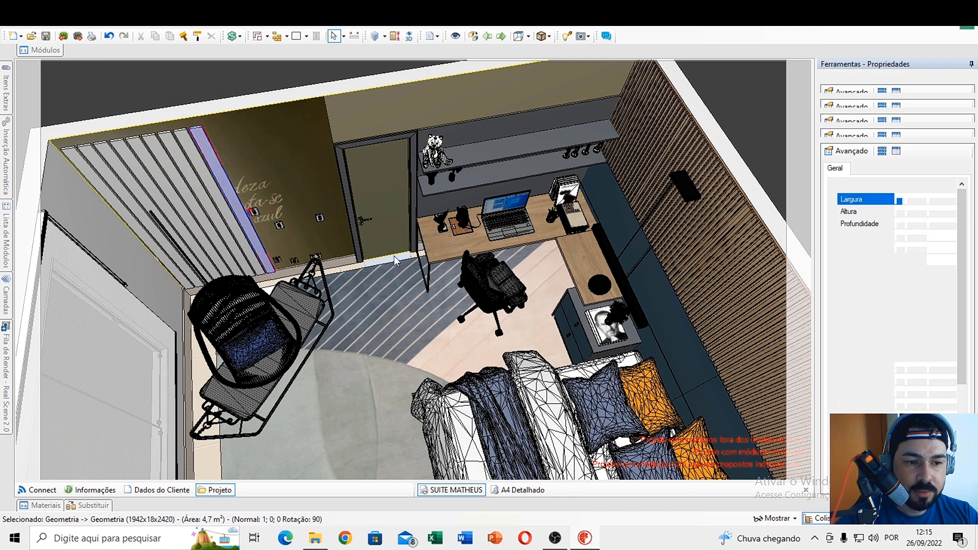
pyautogui.press('Delete')
pyautogui.moveTo(394, 256); pyautogui.dragTo(267, 214, button='middle')
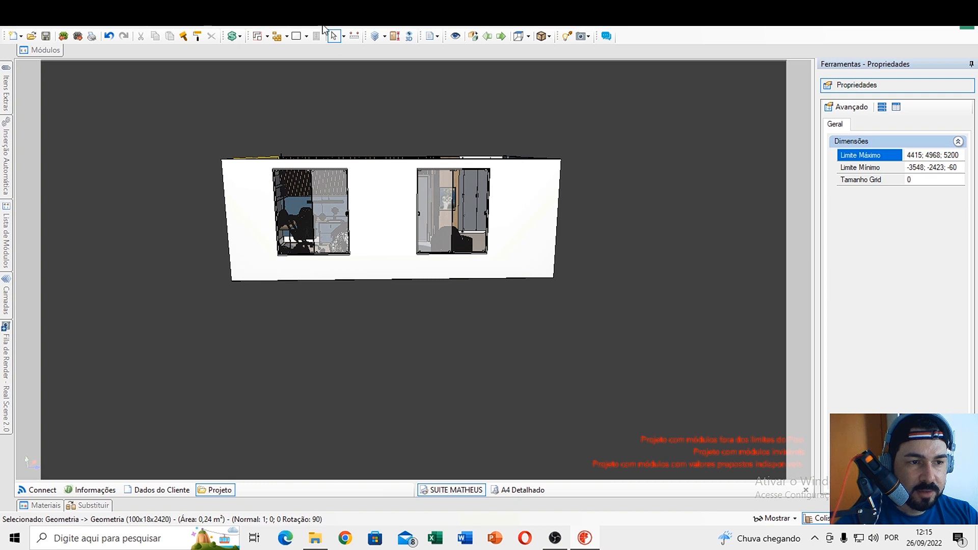
pyautogui.click(296, 36)
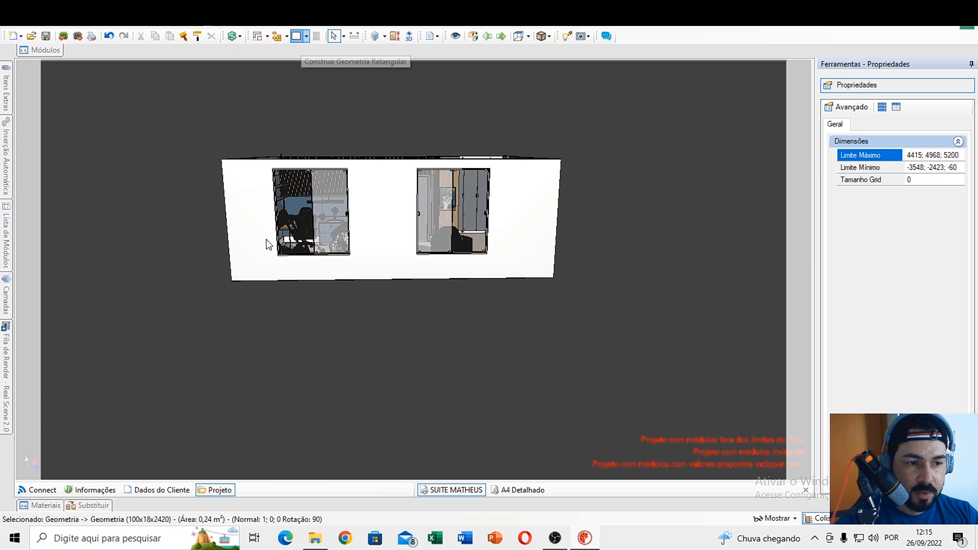
pyautogui.click(237, 281)
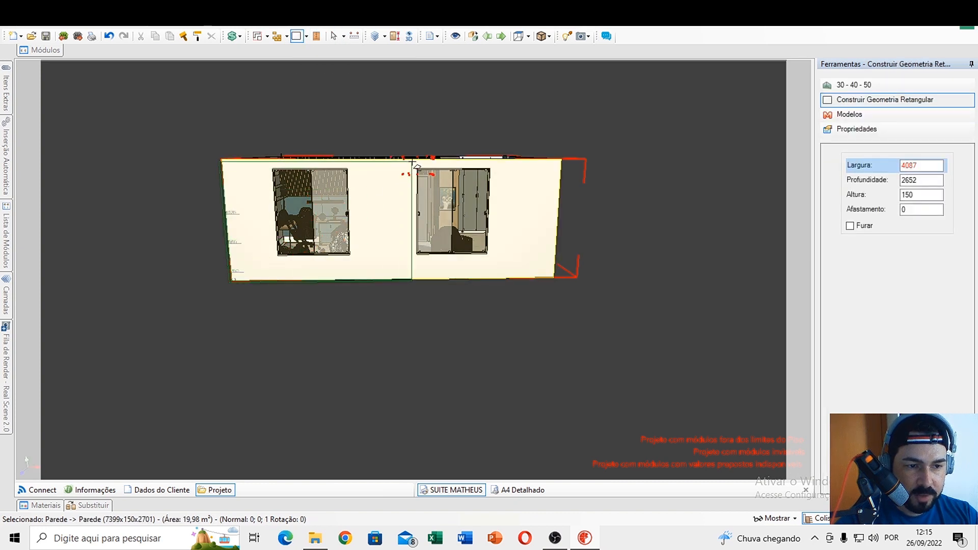
pyautogui.click(419, 164)
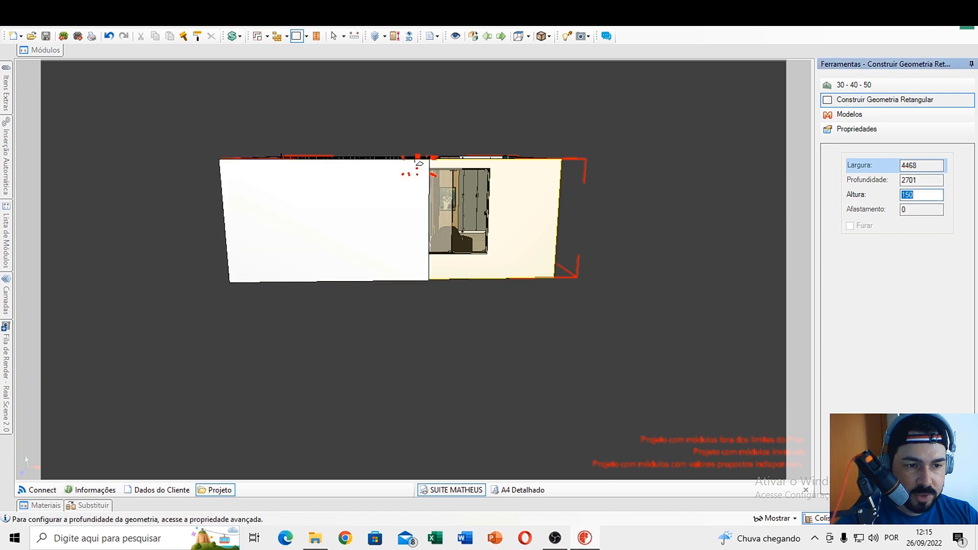
pyautogui.scroll(3, 374, 199)
pyautogui.press('Escape')
pyautogui.click(378, 205)
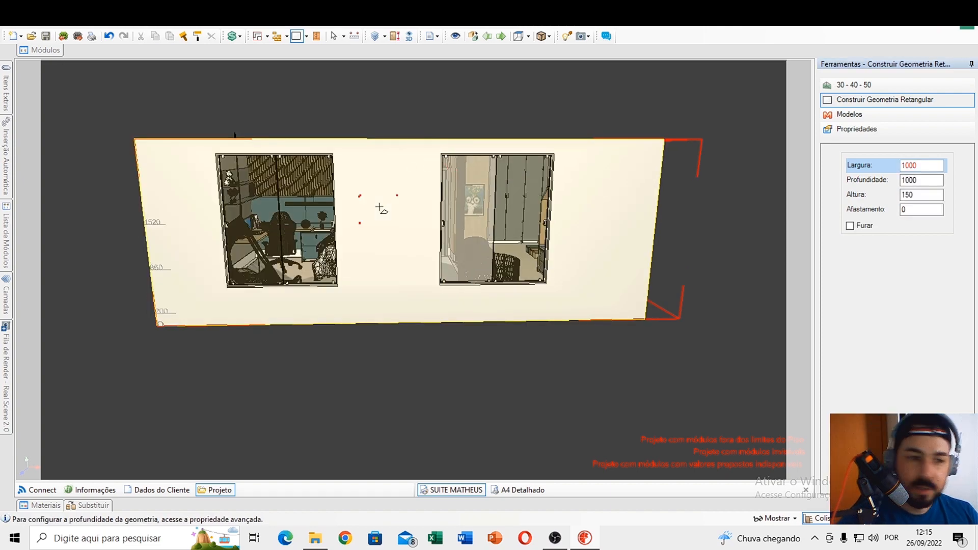
pyautogui.moveTo(376, 222); pyautogui.dragTo(378, 335, button='middle')
pyautogui.press('Escape')
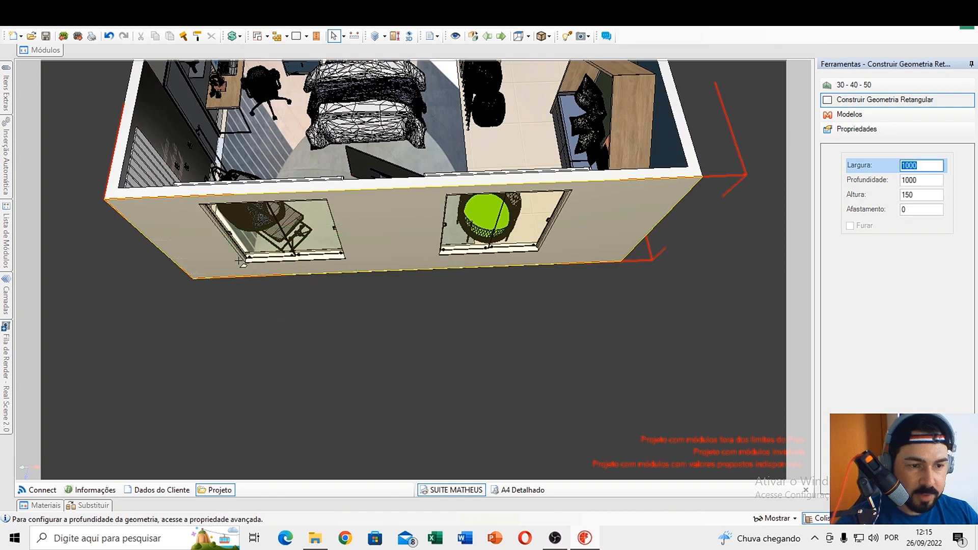
# - Draw a rectangular geometry 4208 mm wide, 2500 mm deep and 150 mm thick on the outer window wall, covering the window behind the hanging chair
pyautogui.moveTo(277, 159); pyautogui.dragTo(306, 132, button='middle')
pyautogui.click(296, 36)
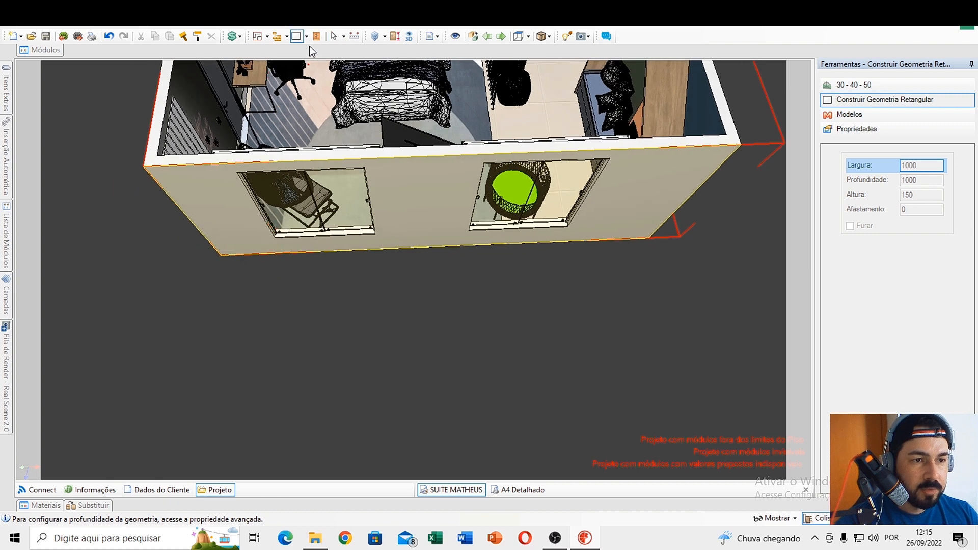
pyautogui.click(223, 256)
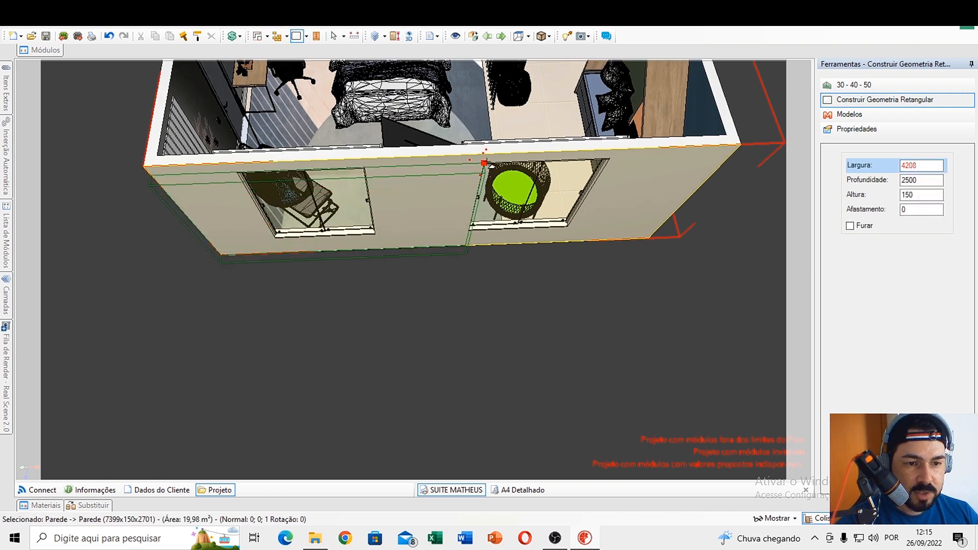
pyautogui.click(483, 163)
pyautogui.press('Return')
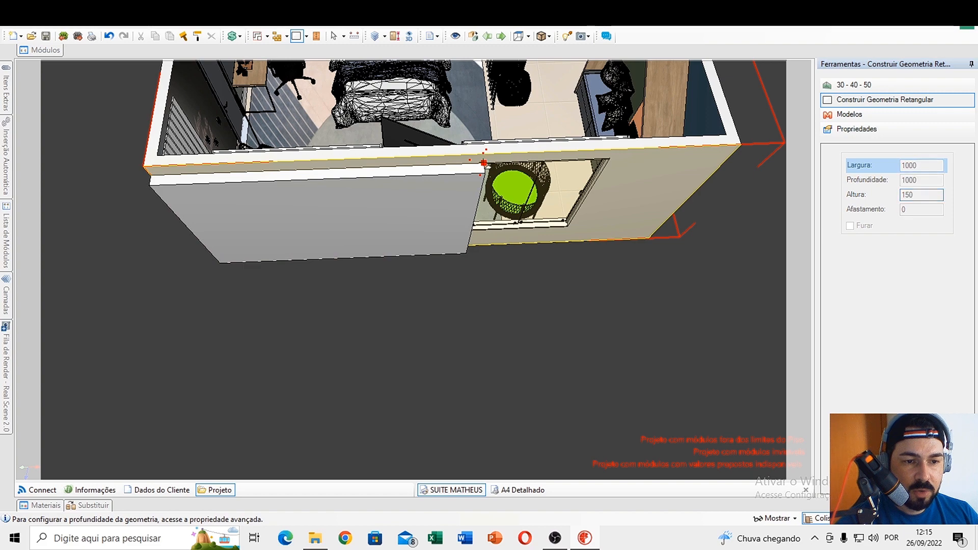
pyautogui.click(333, 37)
# - Apply the calacata.jpg image from the desktop's MARMORES folder as the texture of the rectangular panel outside the window wall
pyautogui.moveTo(423, 205); pyautogui.dragTo(397, 184, button='middle')
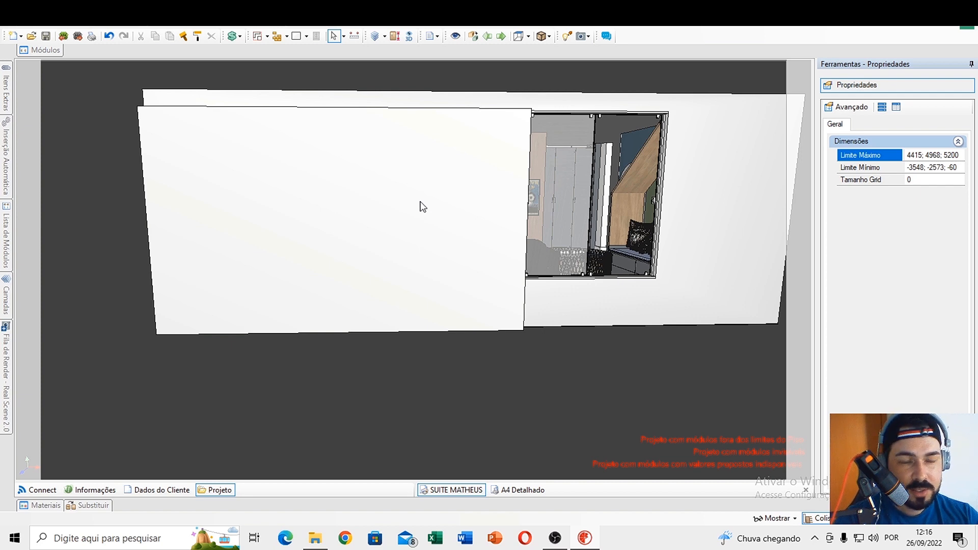
pyautogui.click(380, 212)
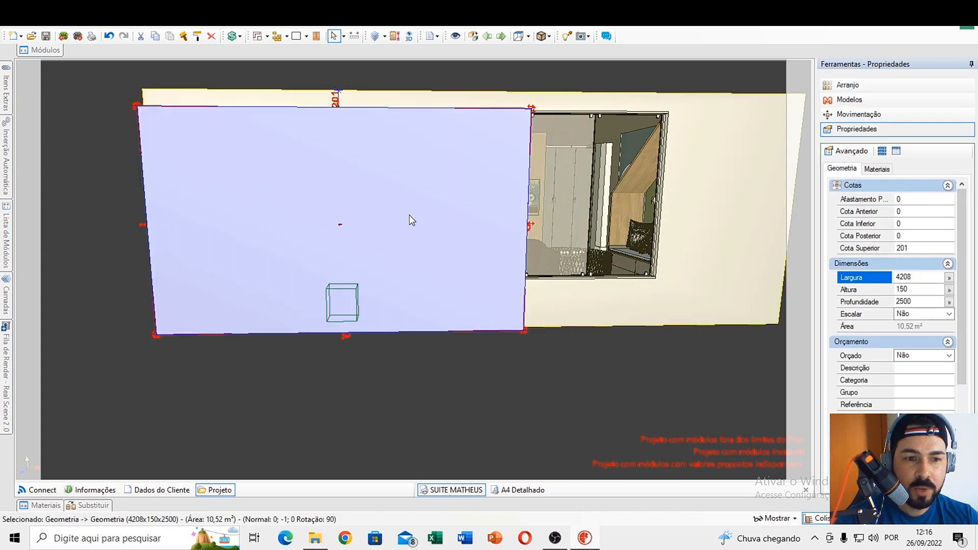
pyautogui.click(881, 169)
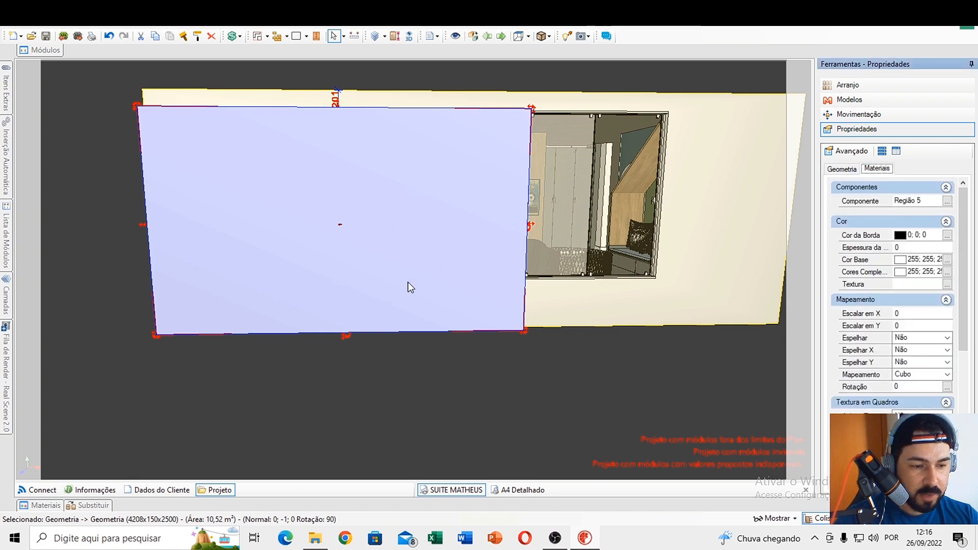
pyautogui.press('super')
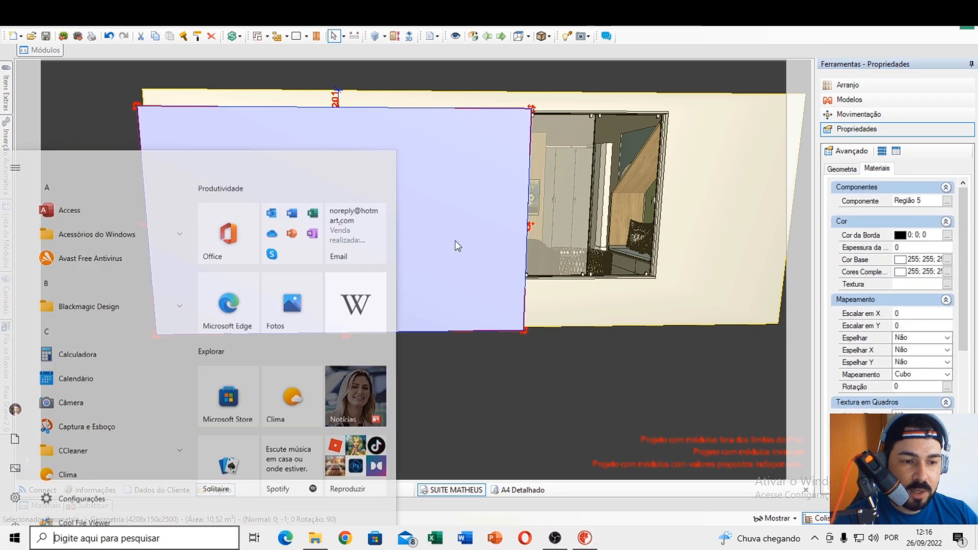
pyautogui.press('super')
pyautogui.press('super+d')
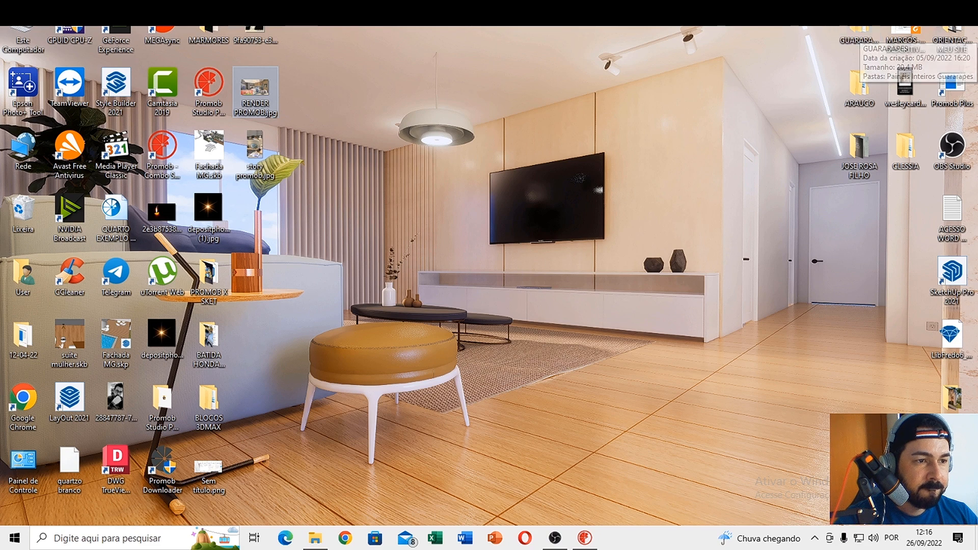
pyautogui.doubleClick(863, 37)
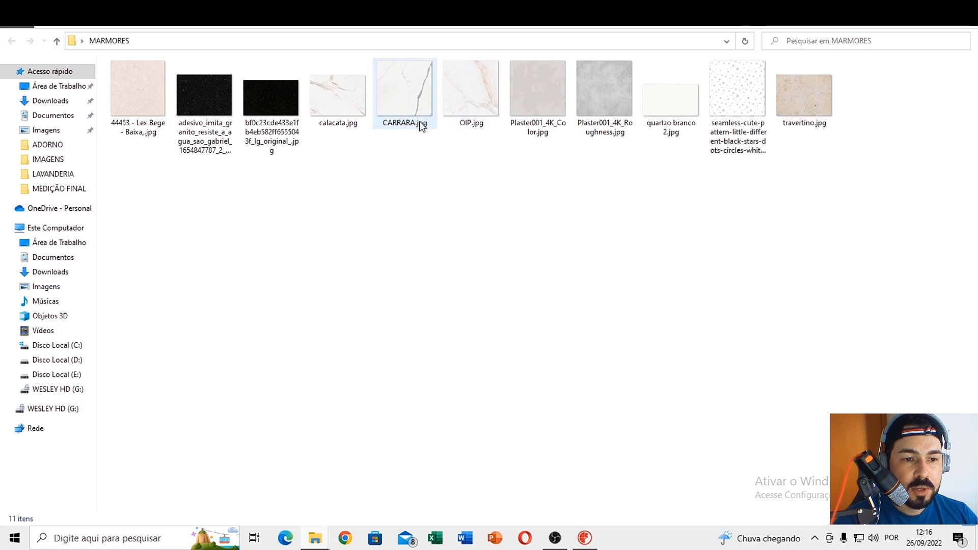
pyautogui.moveTo(350, 99); pyautogui.dragTo(417, 235)
pyautogui.click(522, 251)
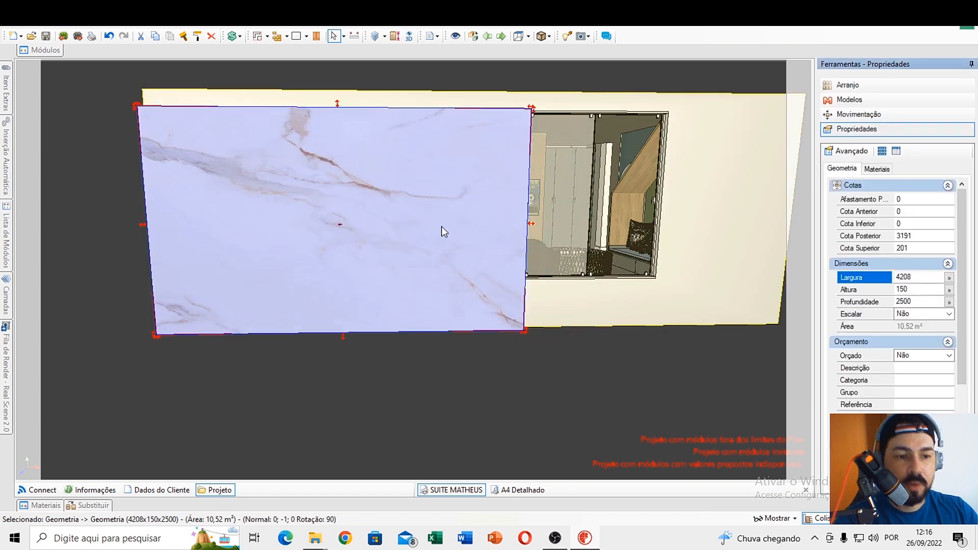
pyautogui.click(573, 220)
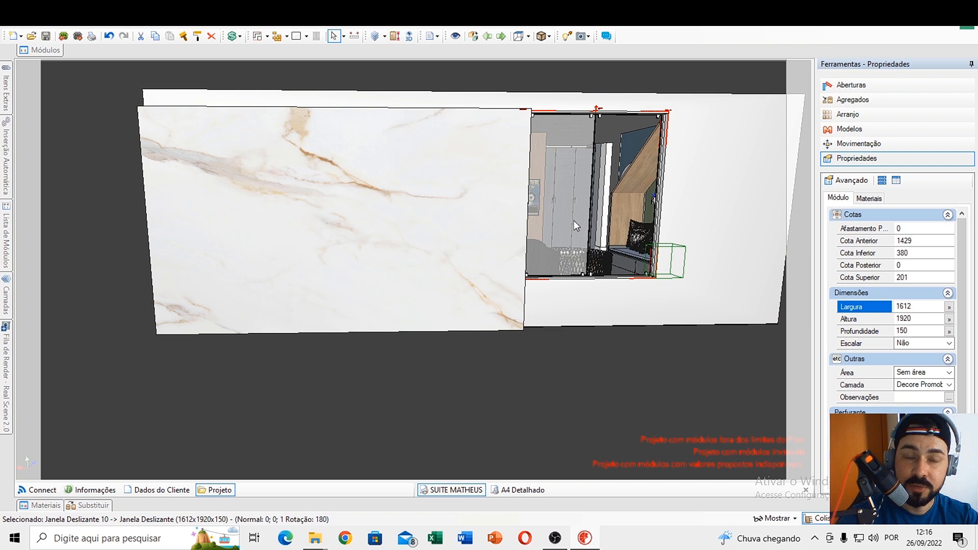
# - Set the marble panel's texture mapping (Mapeamento) to Cubo
pyautogui.click(377, 206)
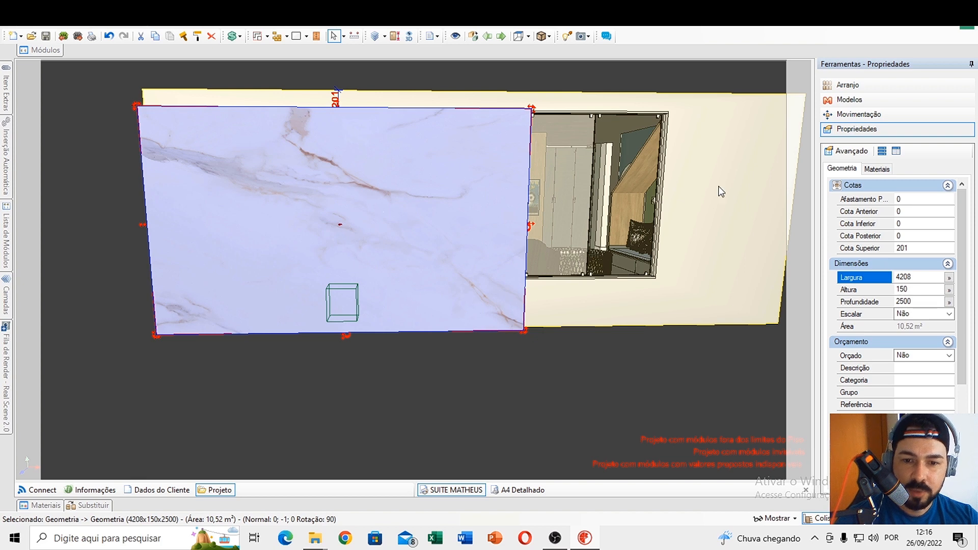
pyautogui.click(889, 173)
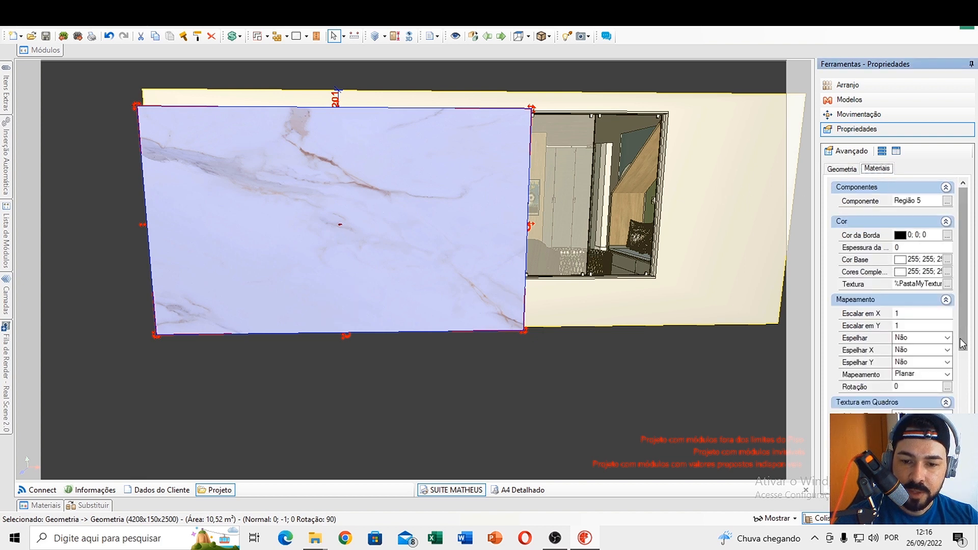
pyautogui.click(946, 375)
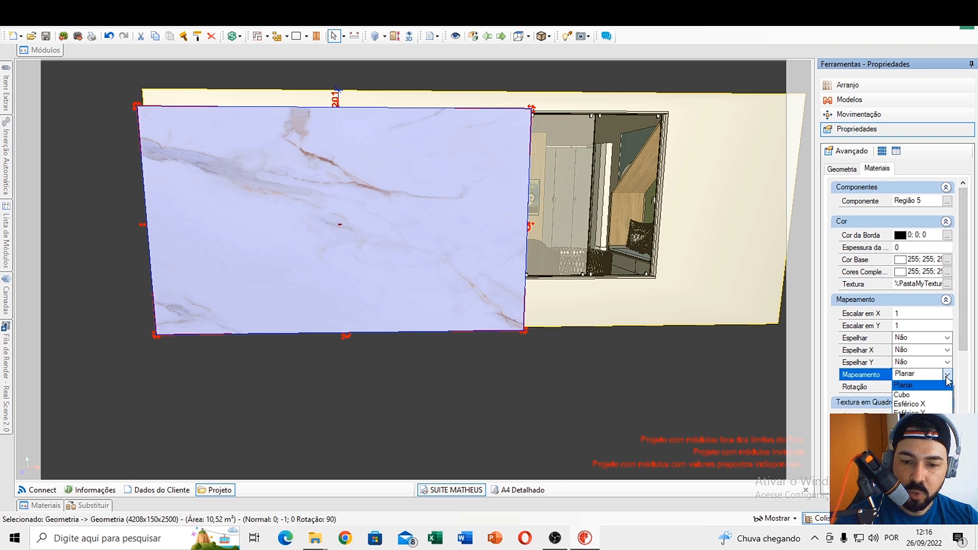
pyautogui.click(909, 390)
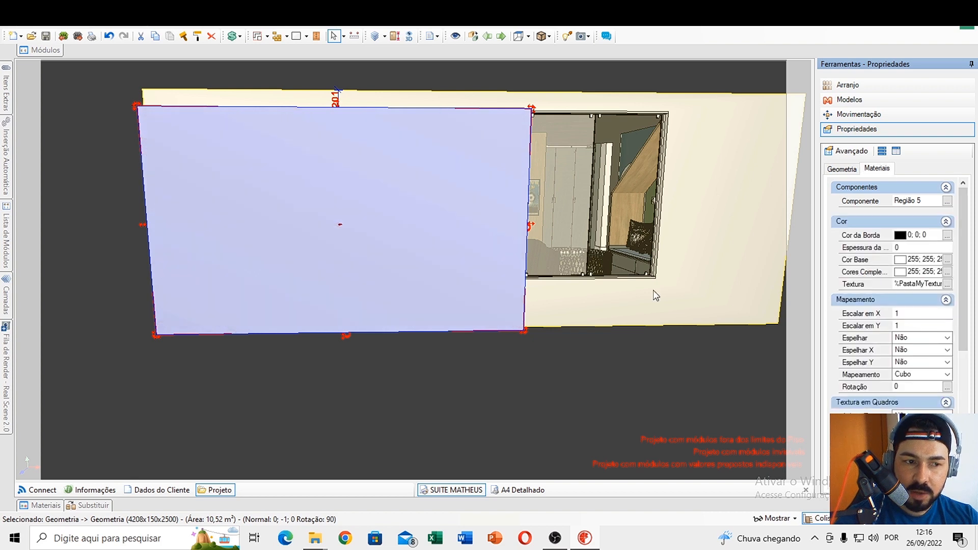
# - Measure the rectangular panel's width along its lower edge and its height with Calcular Distância
pyautogui.click(353, 36)
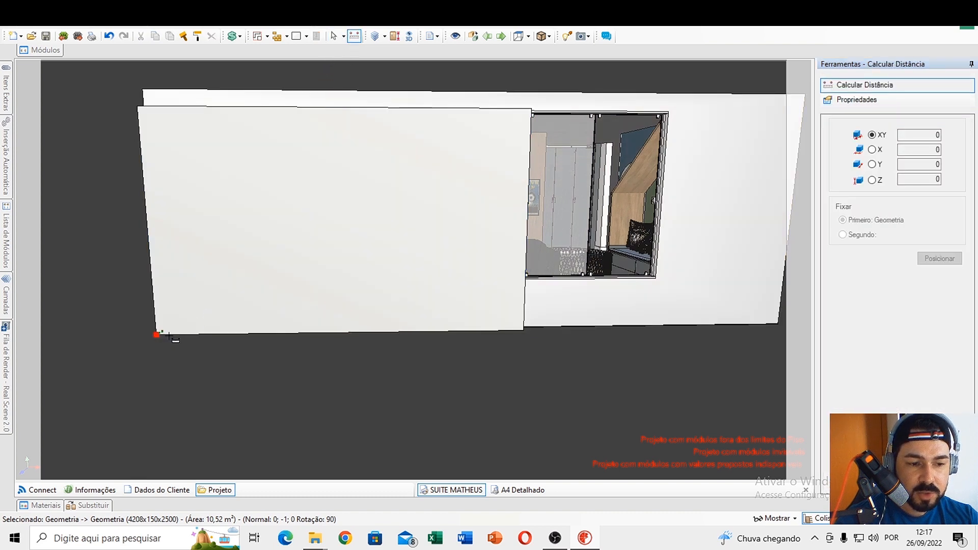
pyautogui.click(523, 330)
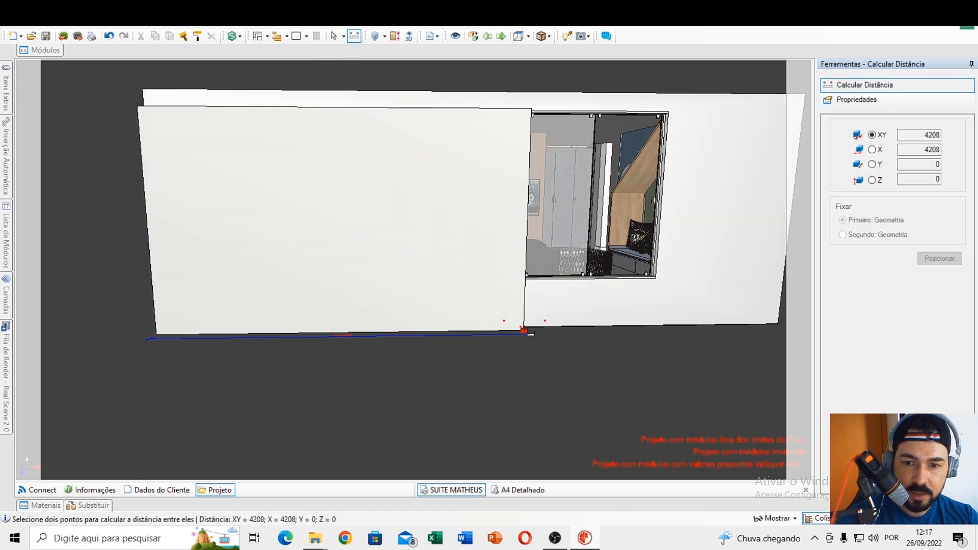
pyautogui.click(157, 336)
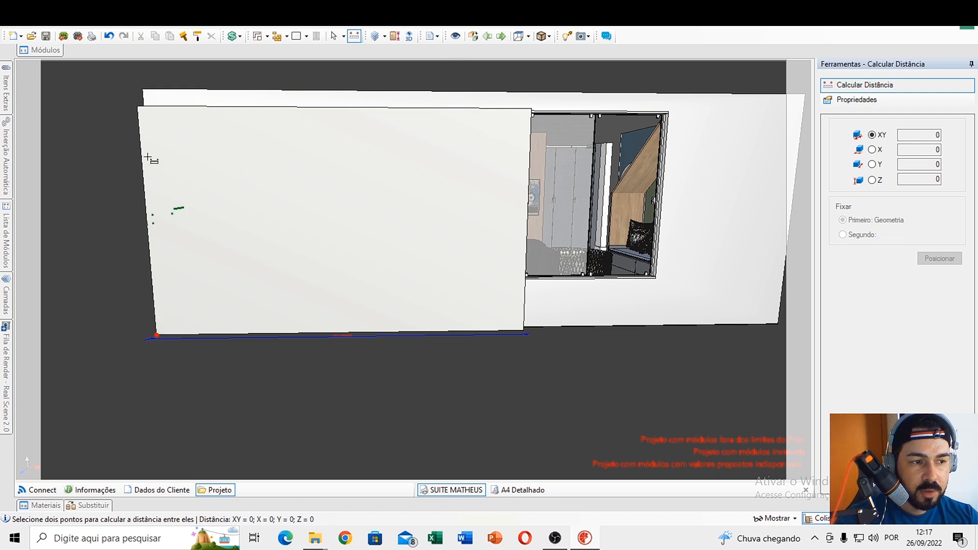
pyautogui.click(137, 106)
pyautogui.click(334, 36)
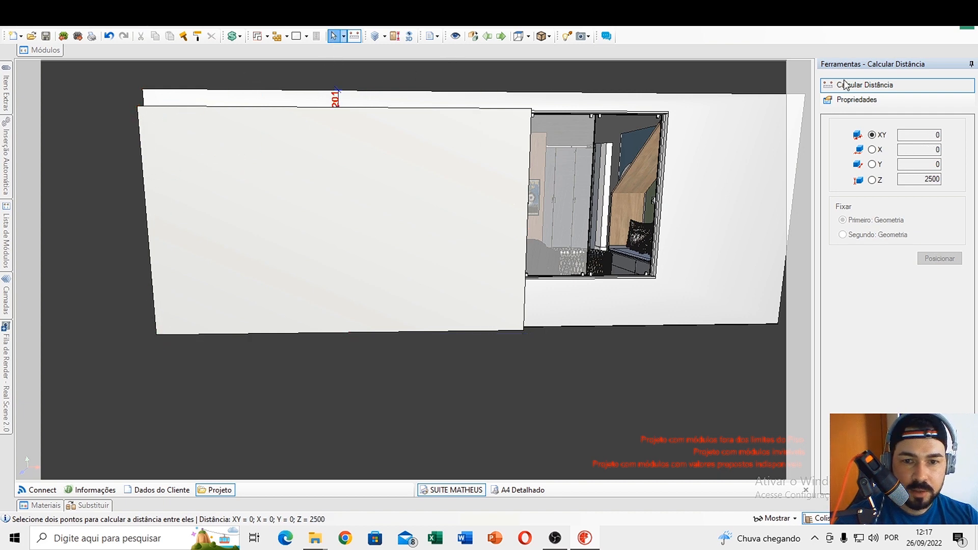
# - Set the marble panel's texture scale to 4200 in X (Escalar em X) and 2500 in Y (Escalar em Y)
pyautogui.click(375, 212)
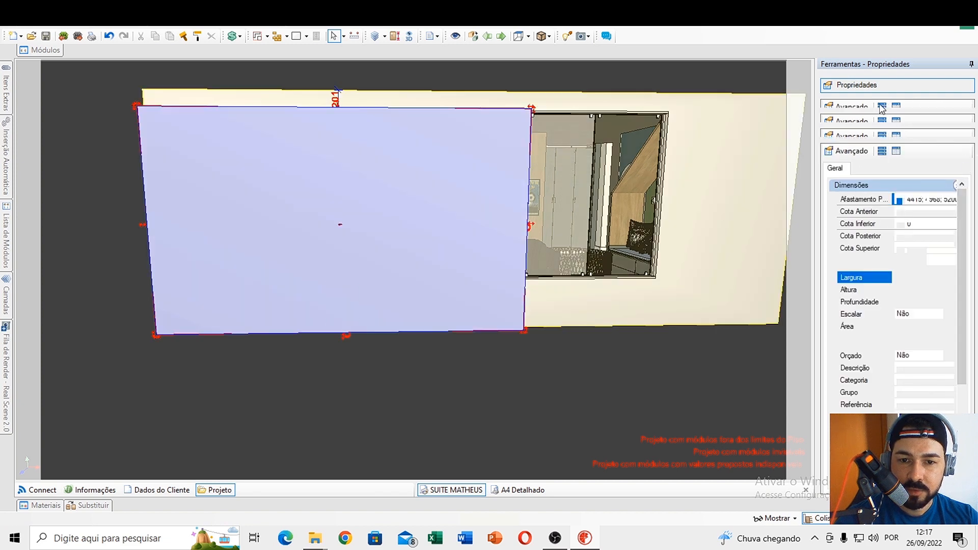
pyautogui.click(876, 168)
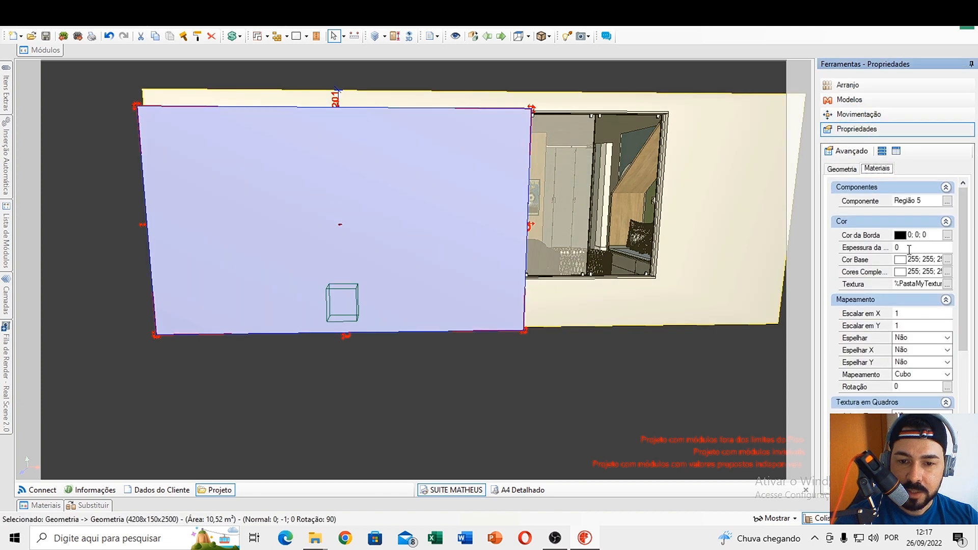
pyautogui.click(908, 314)
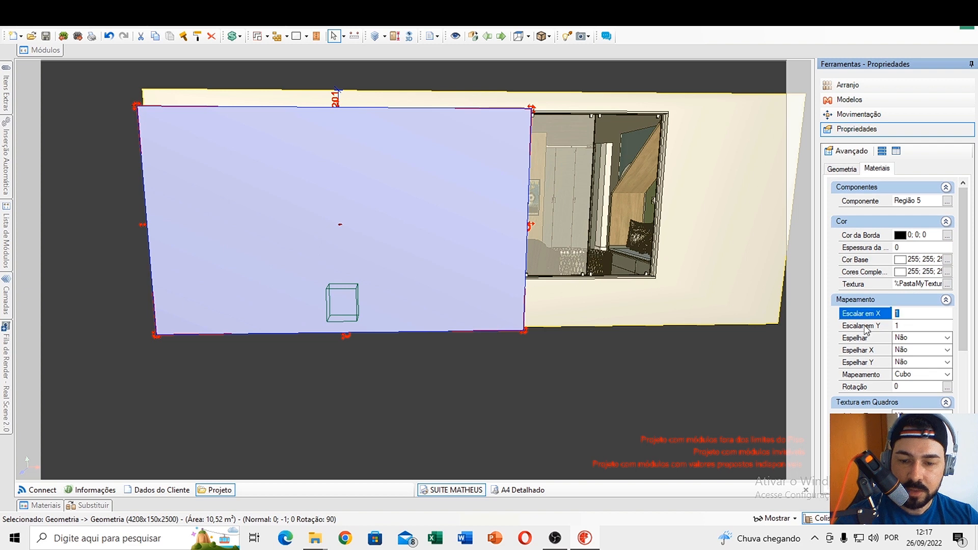
pyautogui.write('422')
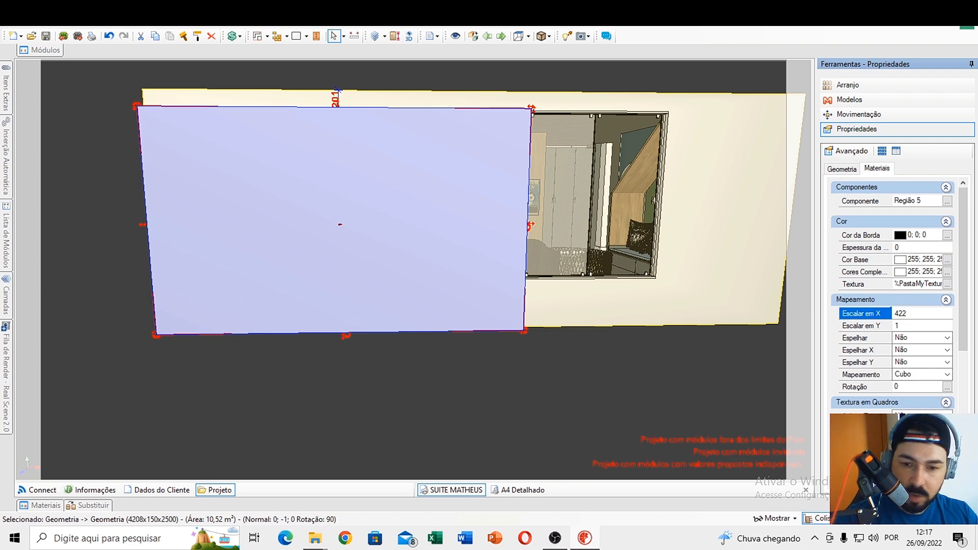
pyautogui.press('BackSpace')
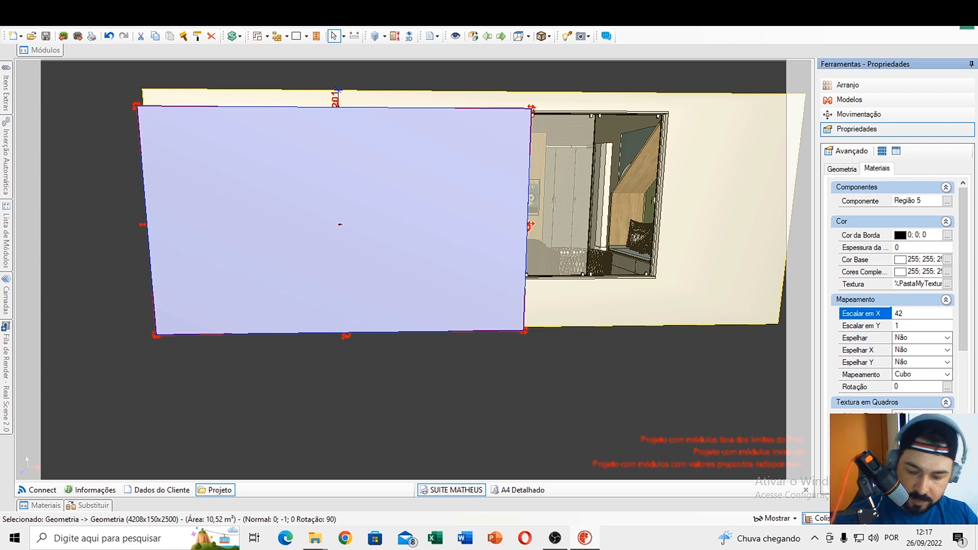
pyautogui.write('00')
pyautogui.click(864, 326)
pyautogui.write('2500')
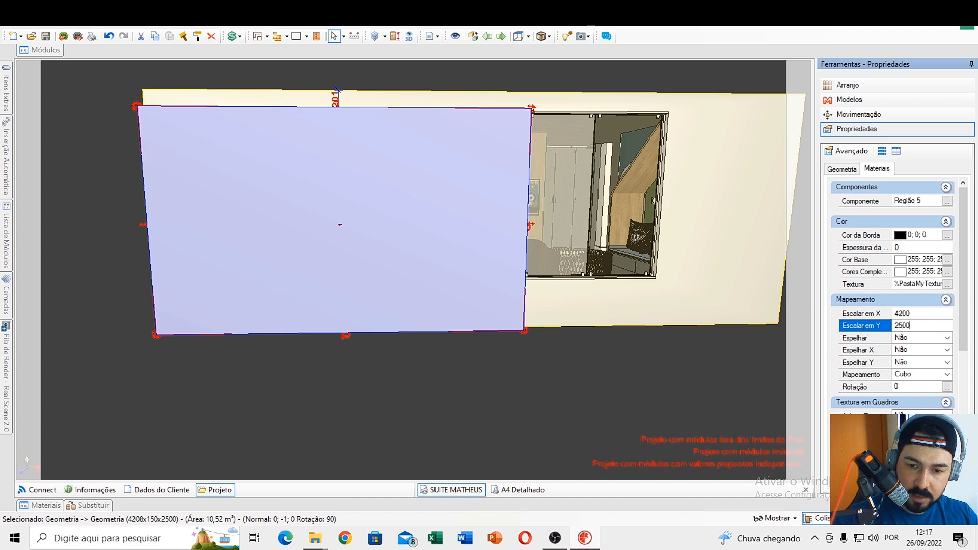
pyautogui.press('Return')
# - Examine the scaled calacata marble texture on the exterior panel up close and from several angles, with the panel deselected and selected
pyautogui.scroll(3, 387, 225)
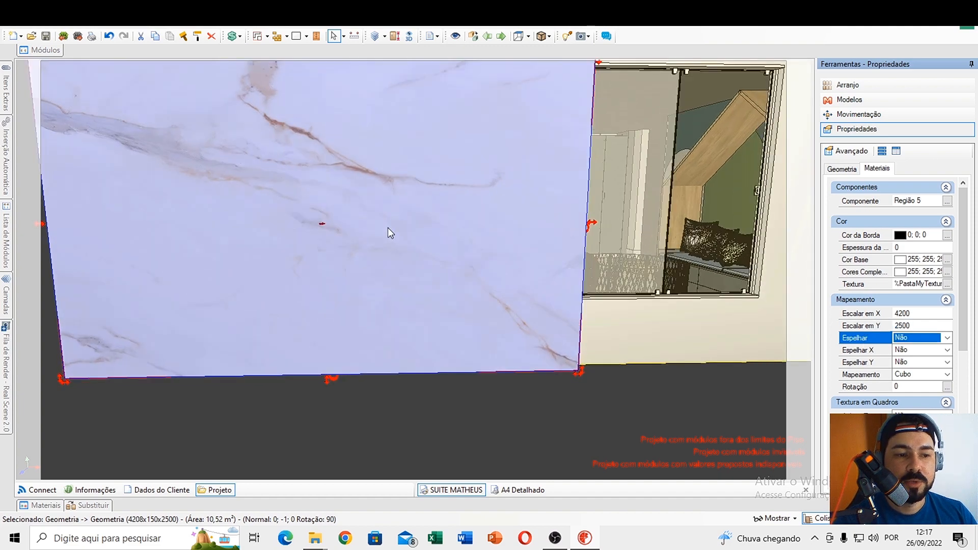
pyautogui.moveTo(387, 227); pyautogui.dragTo(460, 269, button='middle')
pyautogui.moveTo(460, 269); pyautogui.dragTo(421, 255, button='middle')
pyautogui.click(708, 244)
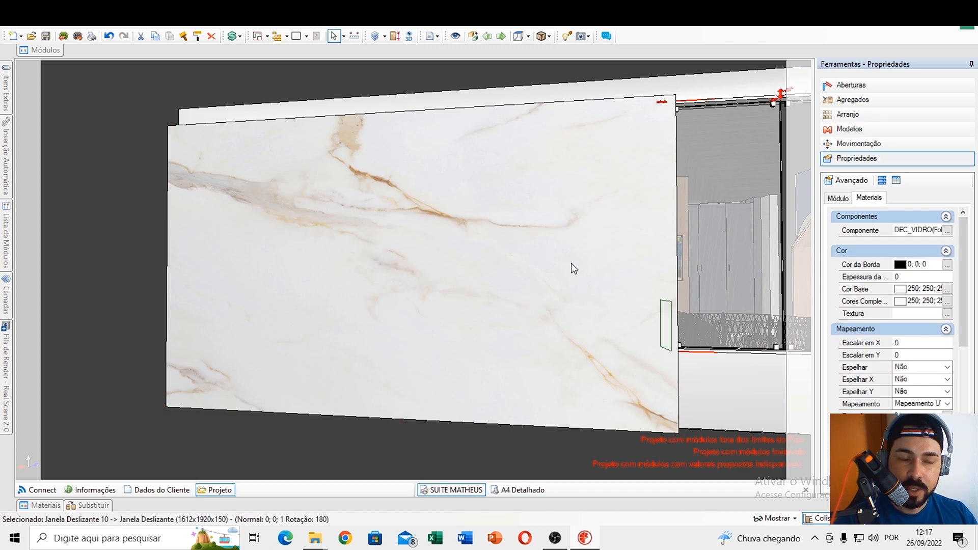
pyautogui.scroll(-4, 439, 252)
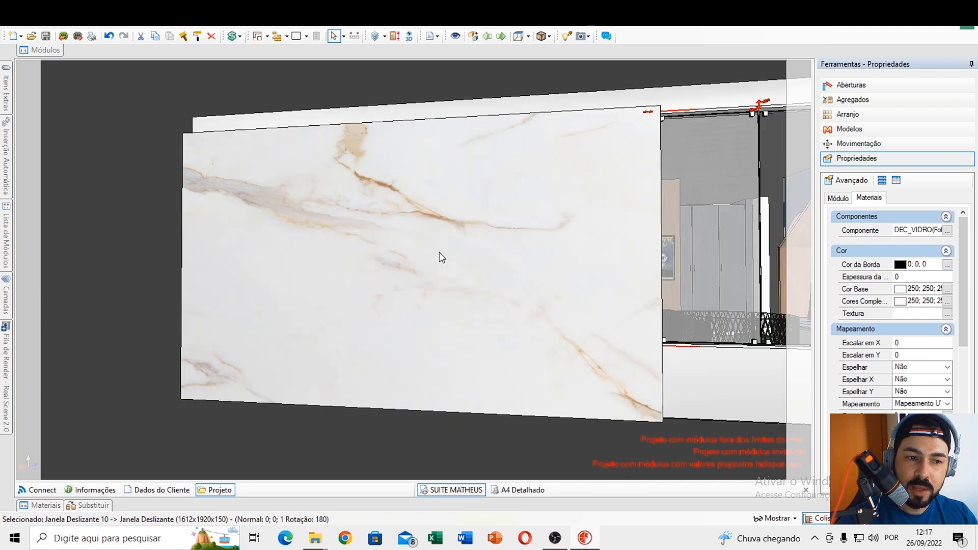
pyautogui.moveTo(426, 250); pyautogui.dragTo(420, 297, button='middle')
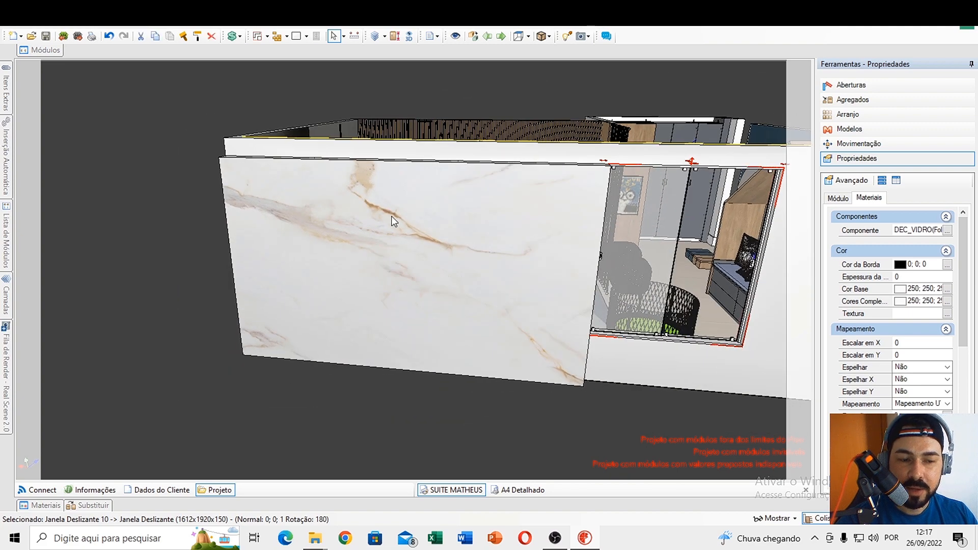
pyautogui.scroll(-3, 446, 232)
pyautogui.moveTo(441, 229); pyautogui.dragTo(449, 225, button='middle')
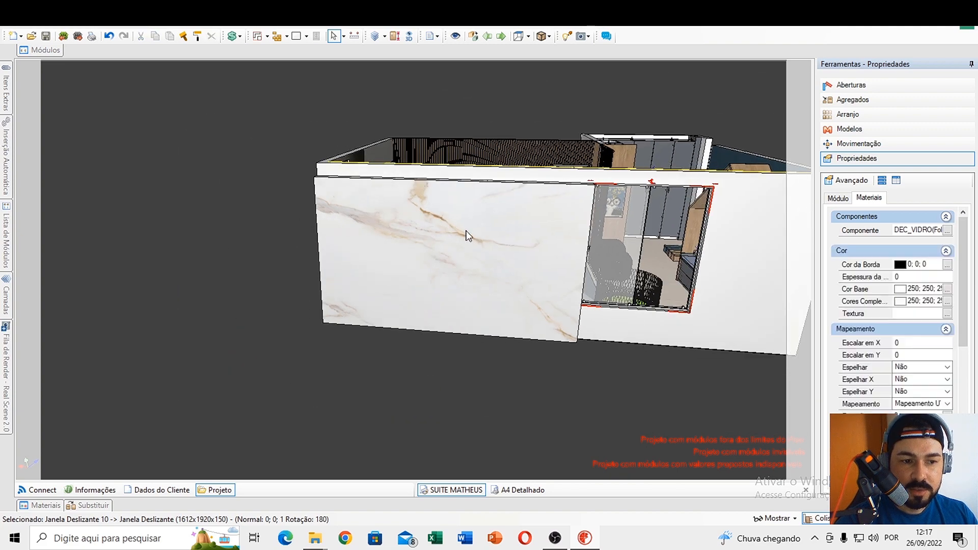
pyautogui.click(470, 233)
pyautogui.scroll(3, 504, 214)
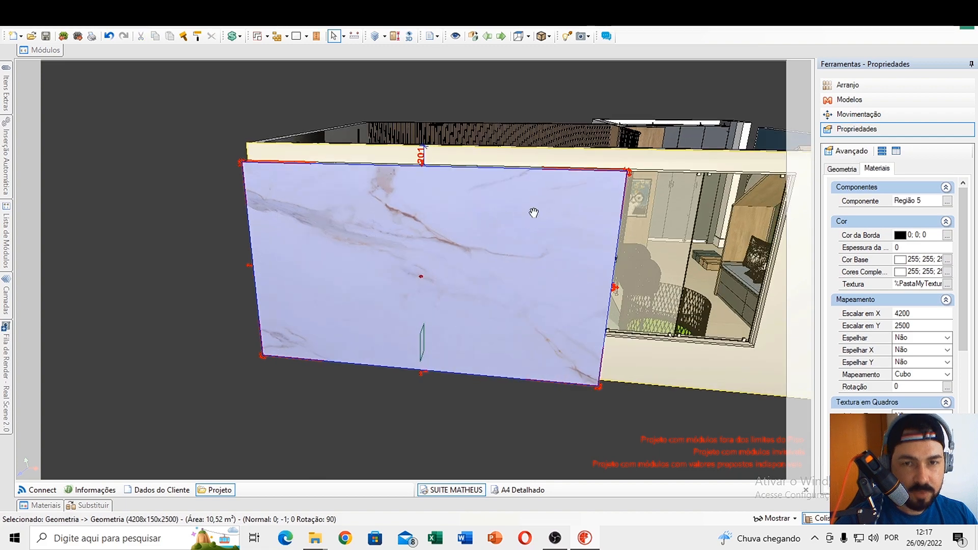
pyautogui.moveTo(532, 212); pyautogui.dragTo(498, 242, button='middle')
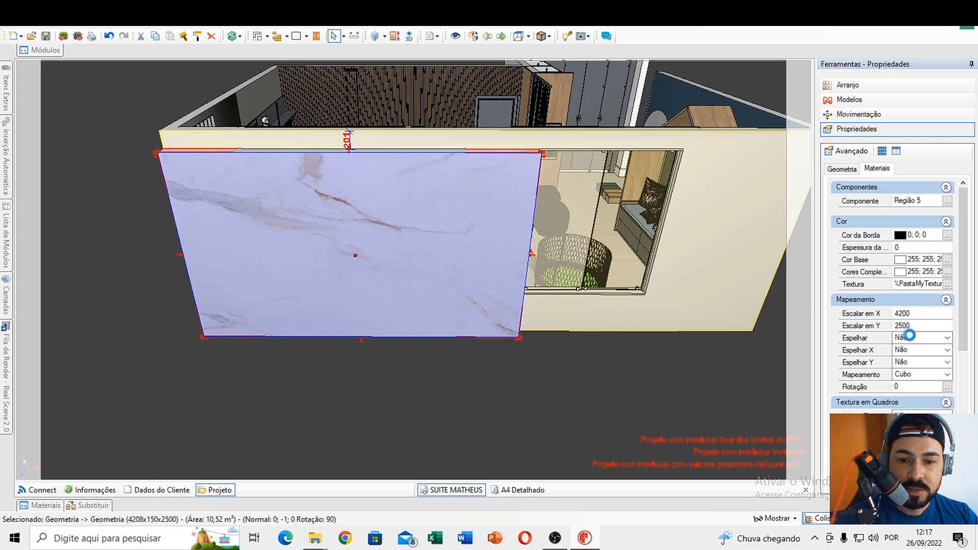
pyautogui.scroll(-1, 443, 230)
pyautogui.moveTo(285, 190); pyautogui.dragTo(272, 188, button='middle')
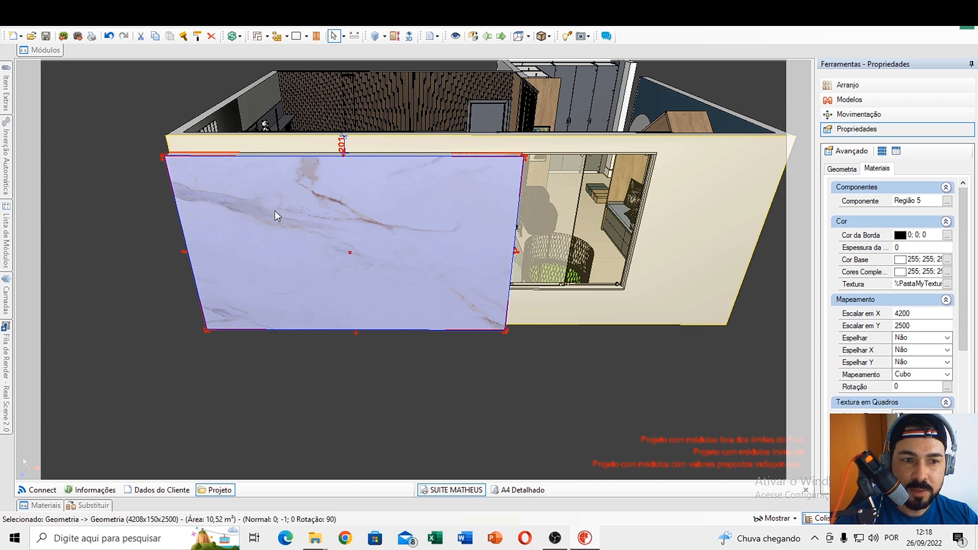
# - Look over the furnished bedroom from above, covering the bed, wardrobe, slatted wall and the desk with the laptop
pyautogui.moveTo(352, 194); pyautogui.dragTo(356, 249, button='right')
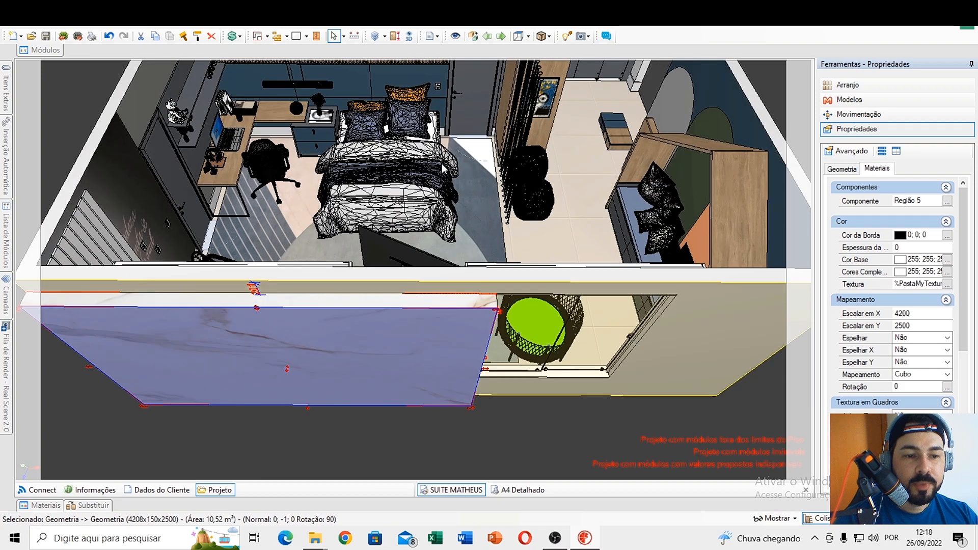
pyautogui.moveTo(482, 104); pyautogui.dragTo(463, 195, button='middle')
pyautogui.moveTo(462, 194); pyautogui.dragTo(332, 208, button='right')
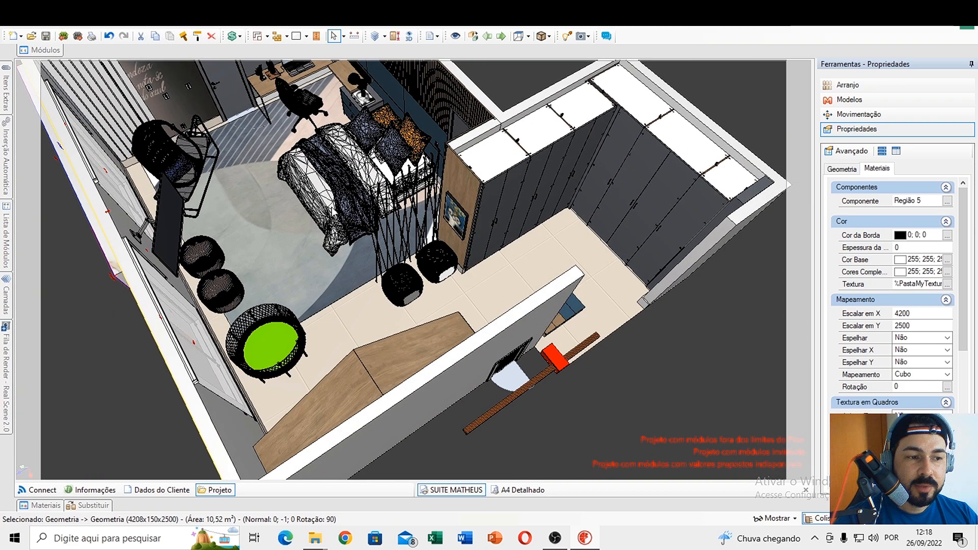
pyautogui.scroll(2, 332, 208)
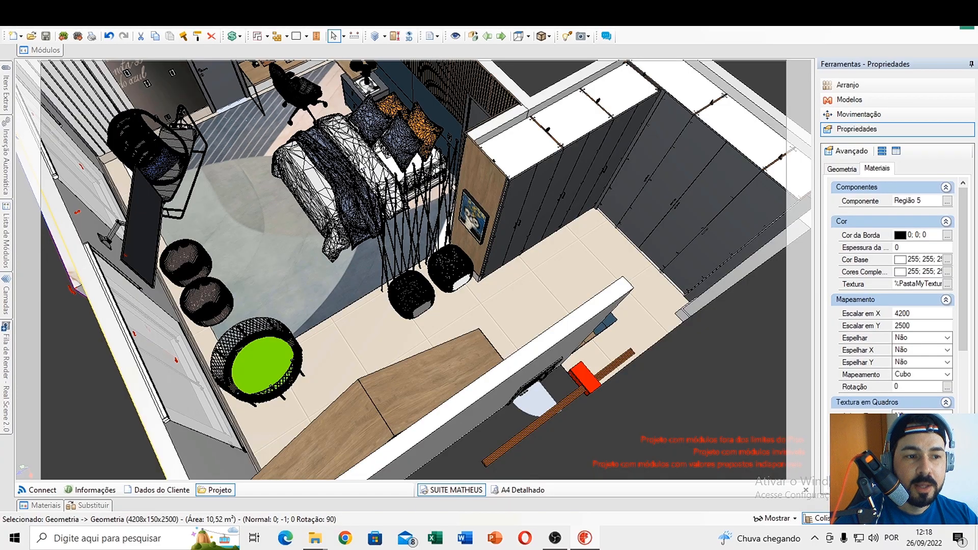
pyautogui.moveTo(344, 211); pyautogui.dragTo(386, 222, button='middle')
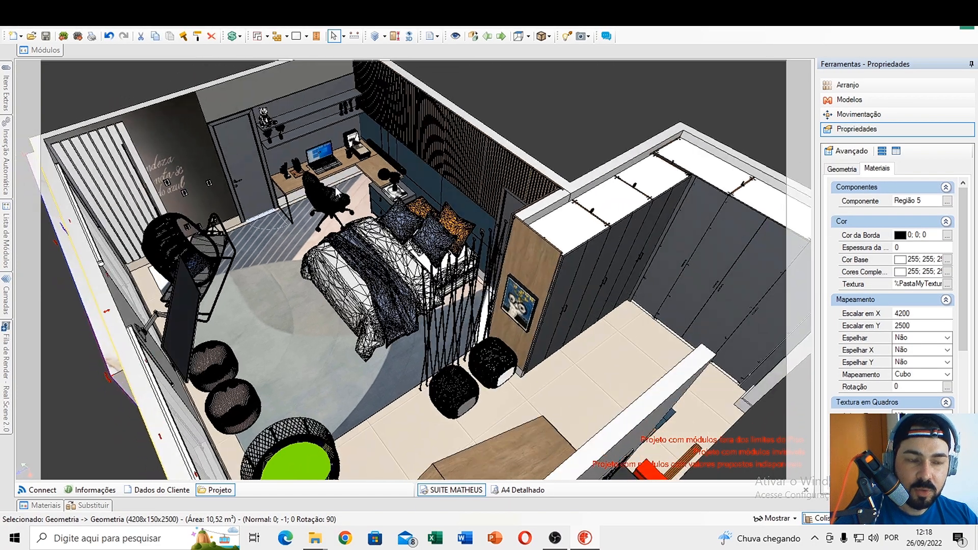
pyautogui.scroll(5, 336, 192)
pyautogui.scroll(2, 318, 192)
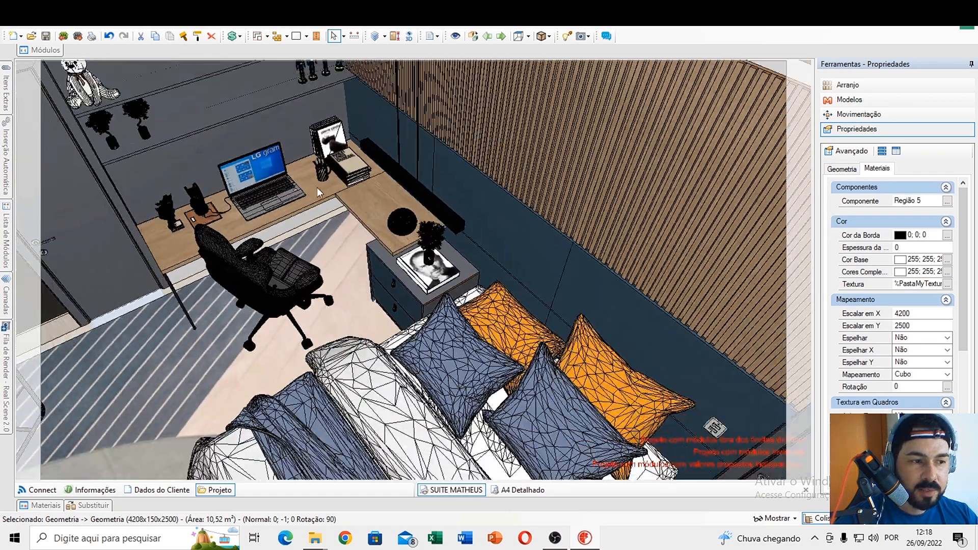
pyautogui.scroll(-5, 317, 188)
pyautogui.moveTo(352, 239); pyautogui.dragTo(338, 298, button='middle')
# - Select the pair of knitted poufs beside the wardrobe and mirror their orientation back and forth
pyautogui.scroll(3, 514, 262)
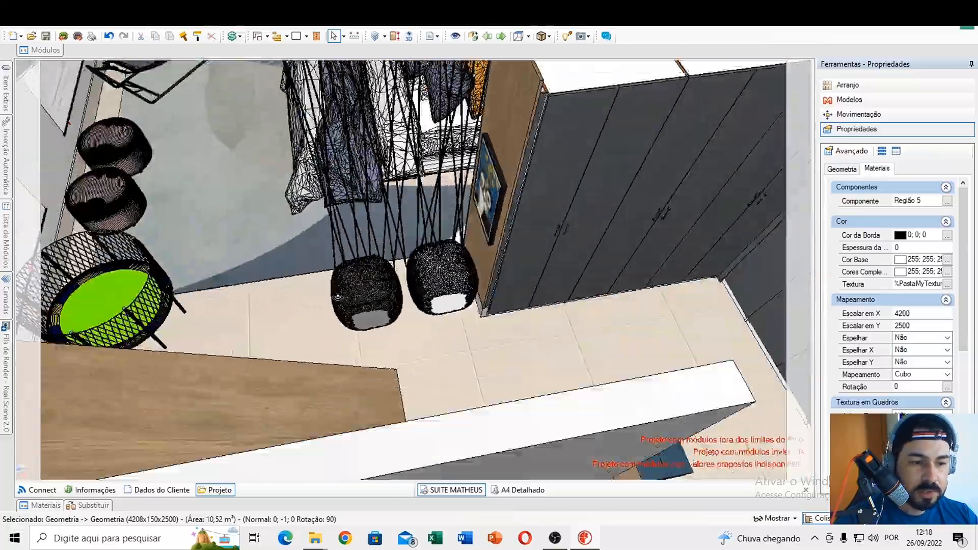
pyautogui.scroll(5, 337, 297)
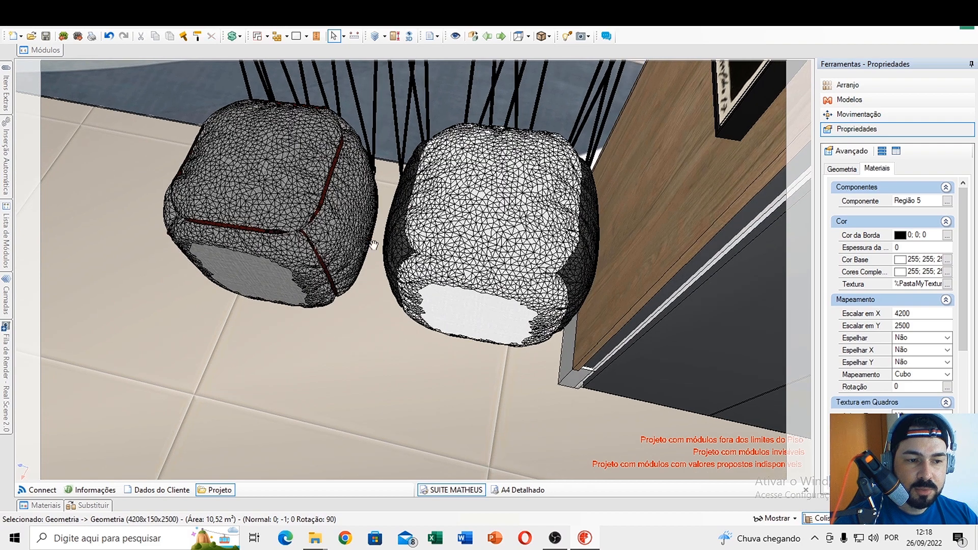
pyautogui.moveTo(374, 245); pyautogui.dragTo(514, 231, button='middle')
pyautogui.click(668, 289)
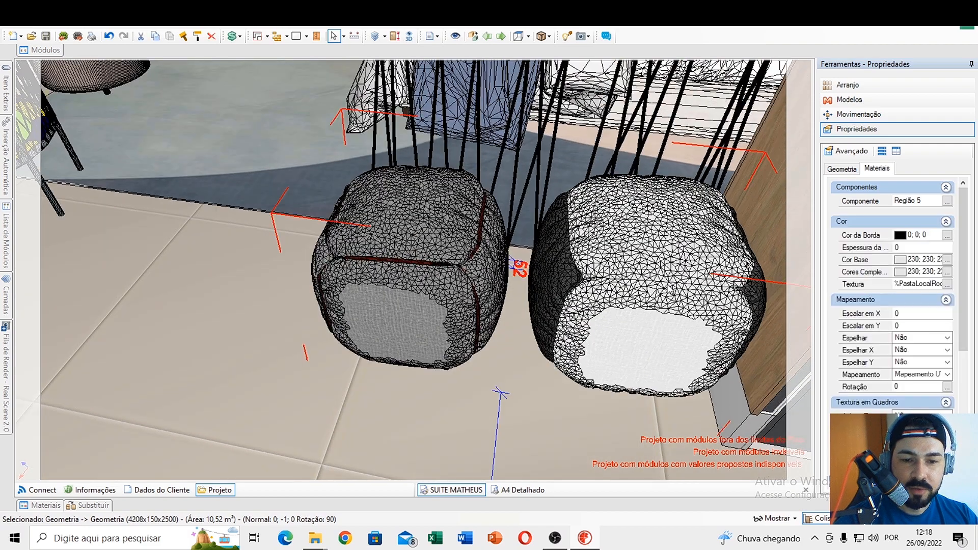
pyautogui.moveTo(622, 285); pyautogui.dragTo(570, 282, button='middle')
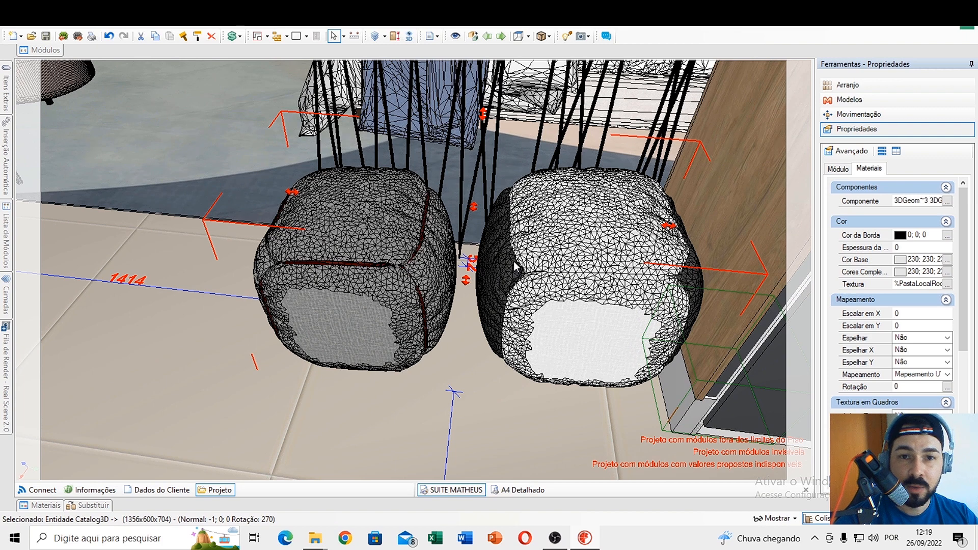
pyautogui.click(545, 275)
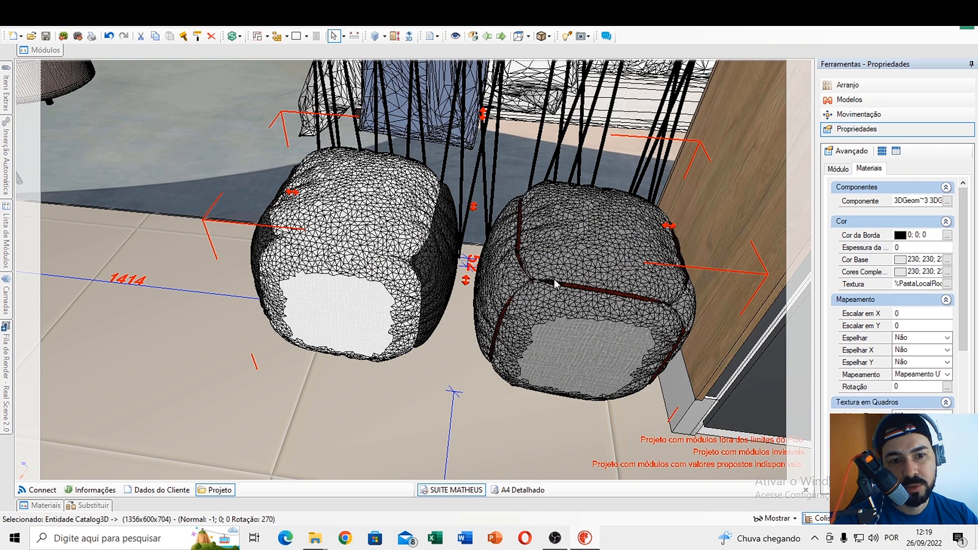
pyautogui.click(355, 243)
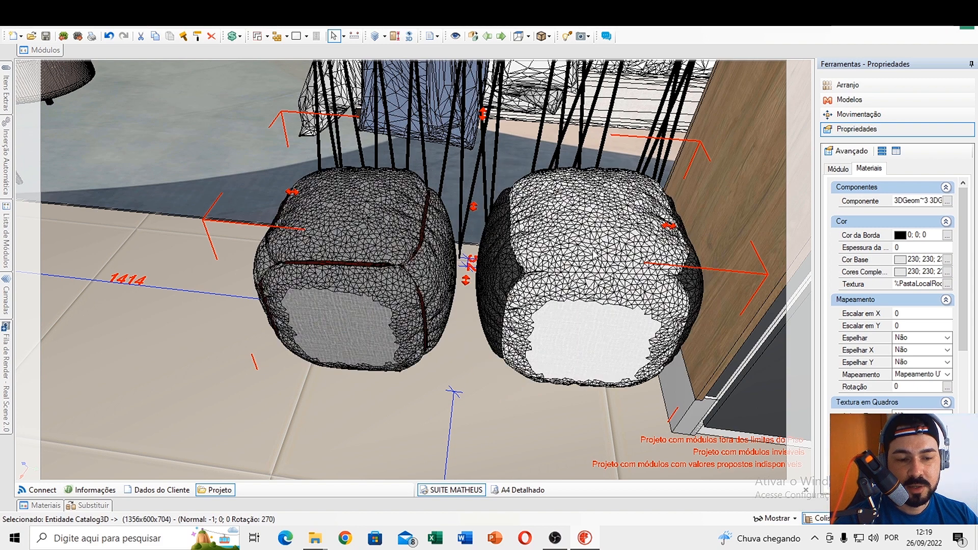
pyautogui.click(594, 256)
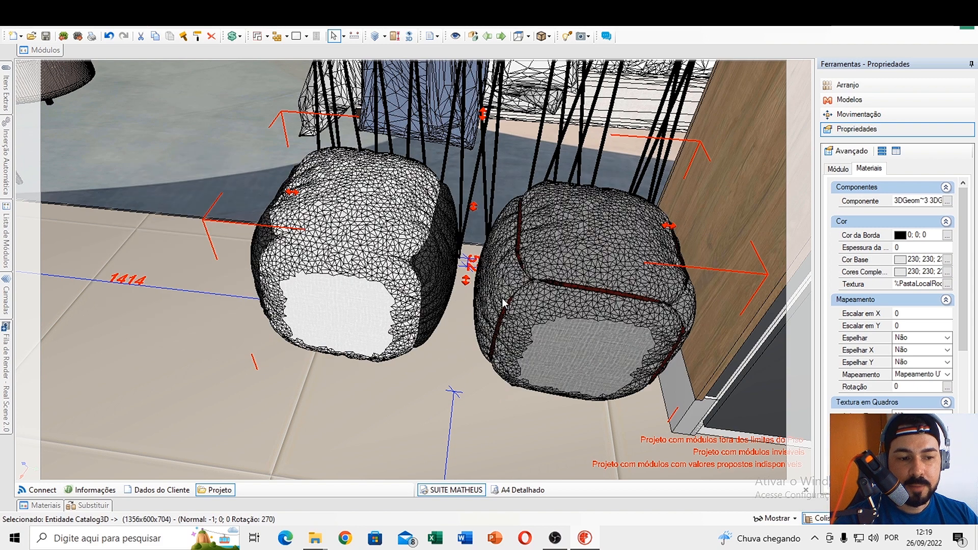
pyautogui.click(371, 237)
# - Select the white and yellow cushion pair on the window bench, mirror it, and mirror it back
pyautogui.moveTo(442, 282); pyautogui.dragTo(412, 286, button='middle')
pyautogui.scroll(-4, 478, 344)
pyautogui.scroll(-2, 410, 361)
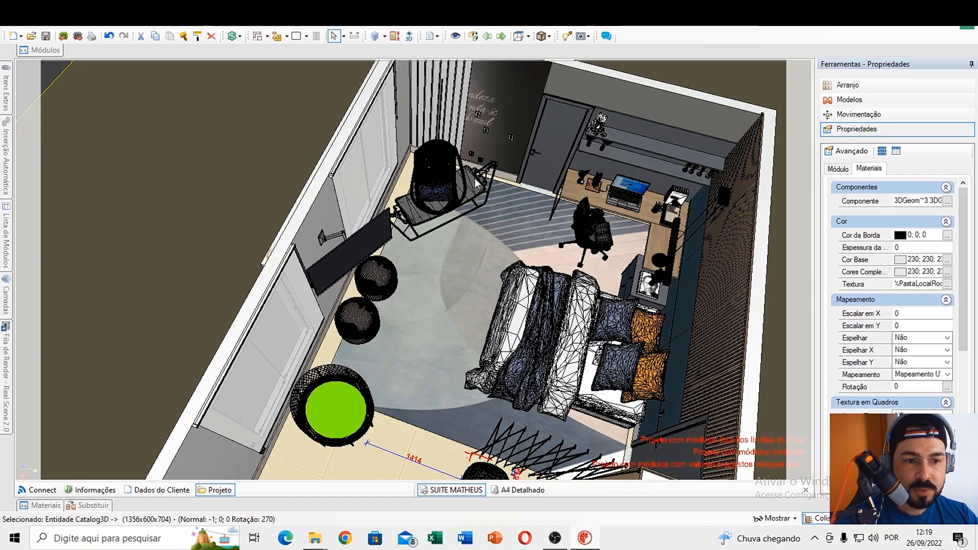
pyautogui.moveTo(456, 187); pyautogui.dragTo(420, 166, button='middle')
pyautogui.scroll(2, 421, 167)
pyautogui.moveTo(371, 254); pyautogui.dragTo(273, 356, button='middle')
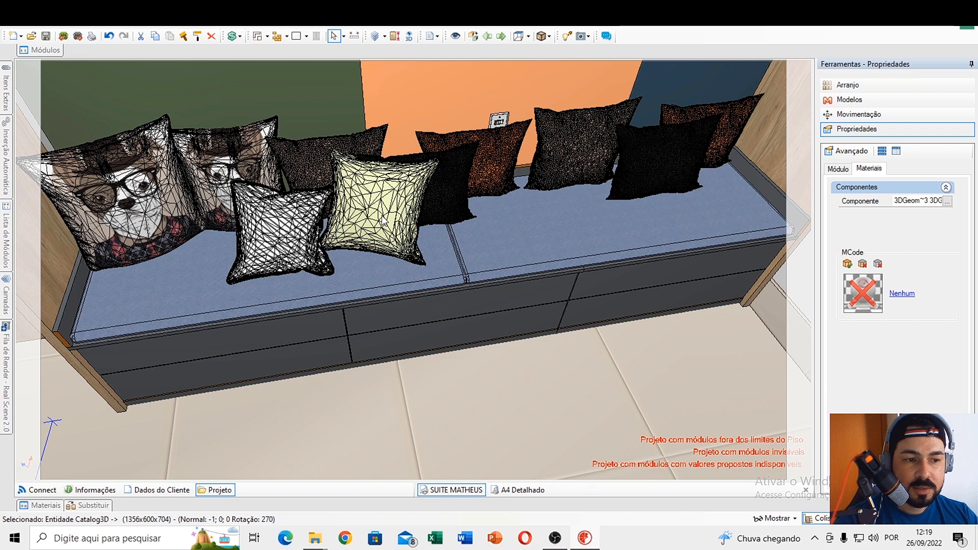
pyautogui.click(385, 223)
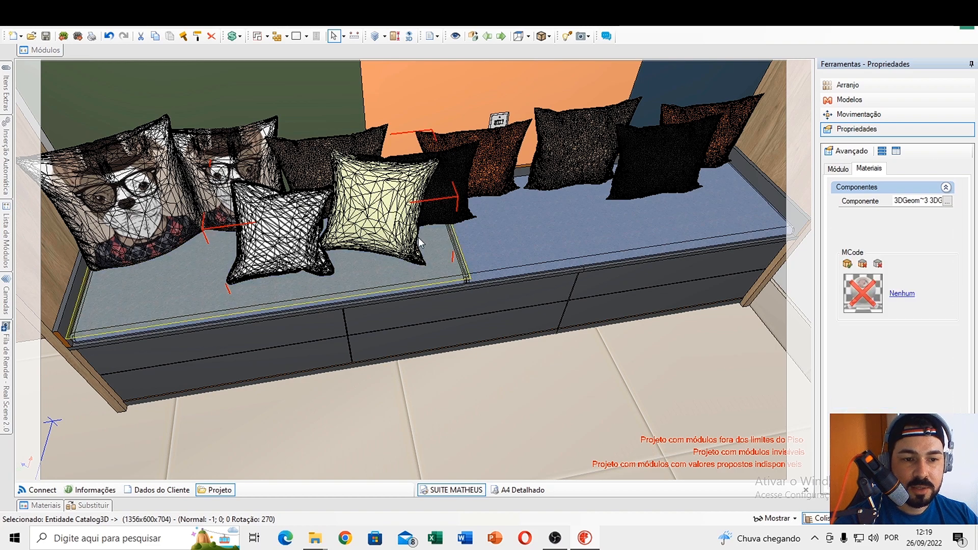
pyautogui.moveTo(385, 223); pyautogui.dragTo(385, 201, button='middle')
pyautogui.scroll(4, 403, 255)
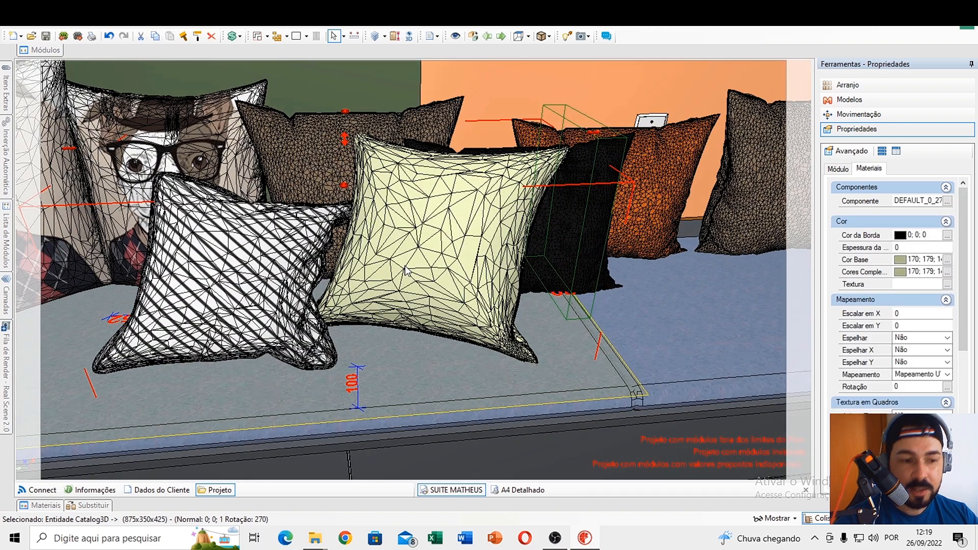
pyautogui.press('space')
pyautogui.scroll(-4, 376, 251)
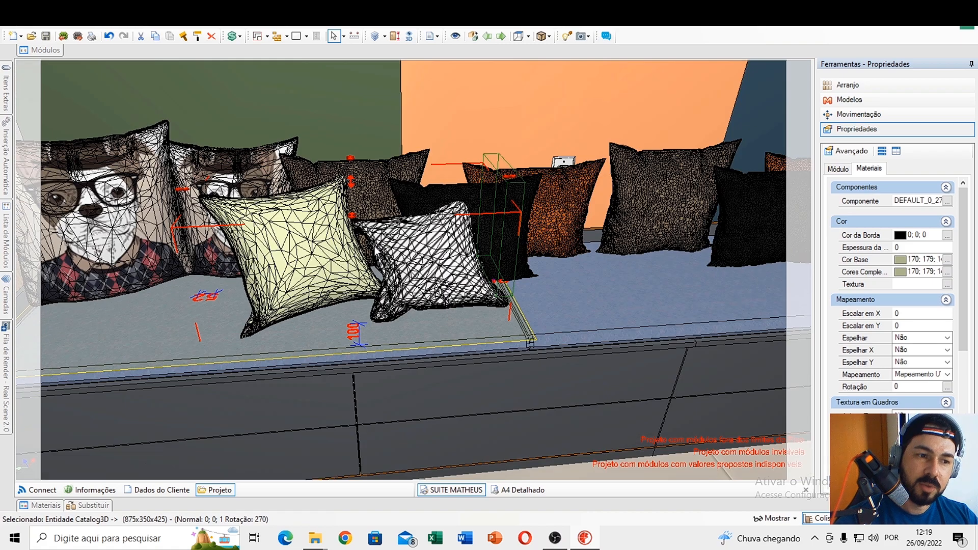
pyautogui.press('space')
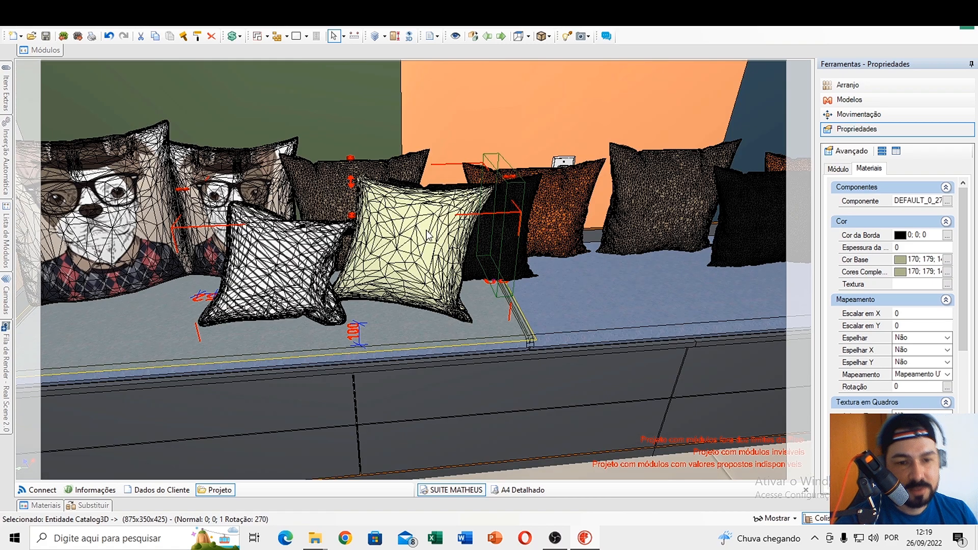
# - Bring the whole bedroom into view and switch from Promob to the Windows desktop
pyautogui.moveTo(427, 235); pyautogui.dragTo(380, 238, button='middle')
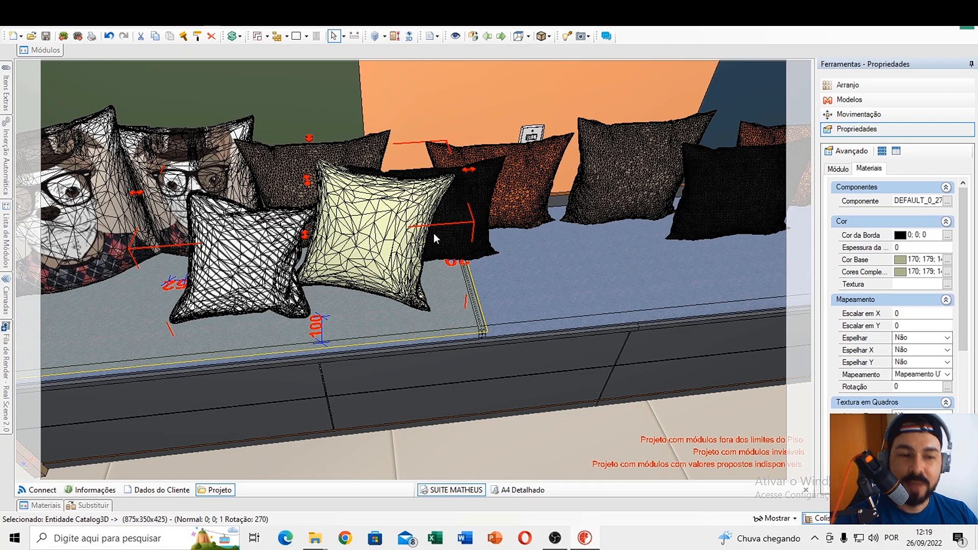
pyautogui.scroll(-7, 454, 266)
pyautogui.moveTo(472, 213); pyautogui.dragTo(519, 278, button='middle')
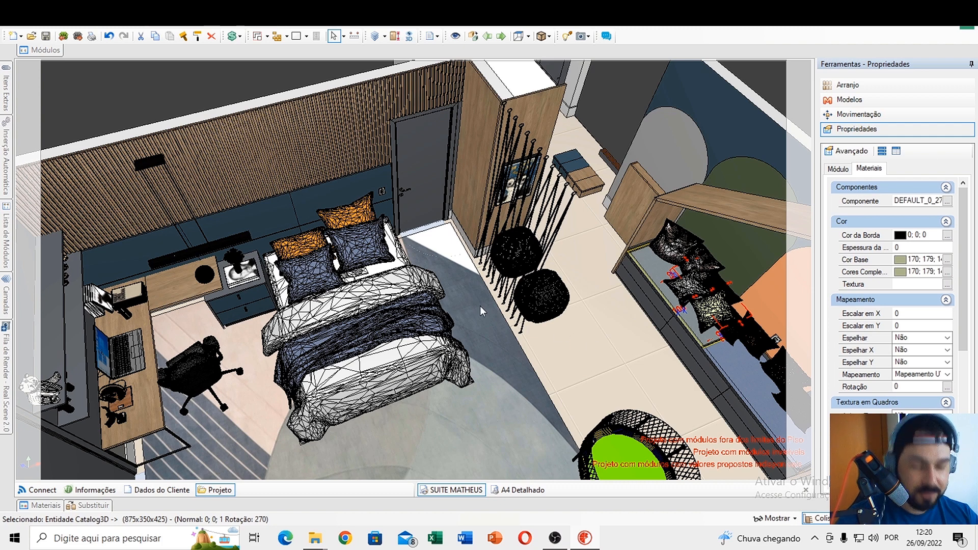
pyautogui.press('super+d')
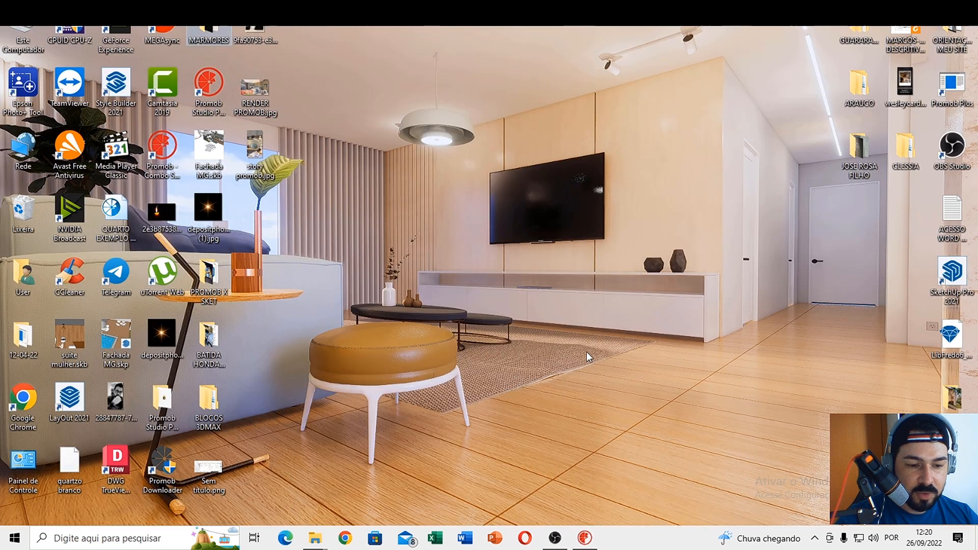
# - Switch to Chrome, load the Photopea site and open the image RENDER PROMOB.jpg from the desktop folder
pyautogui.click(349, 539)
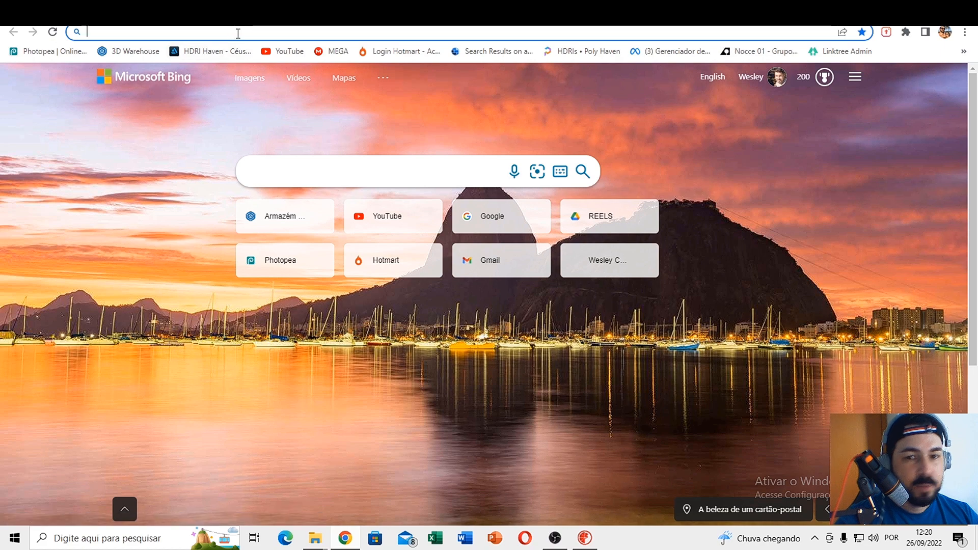
pyautogui.click(60, 54)
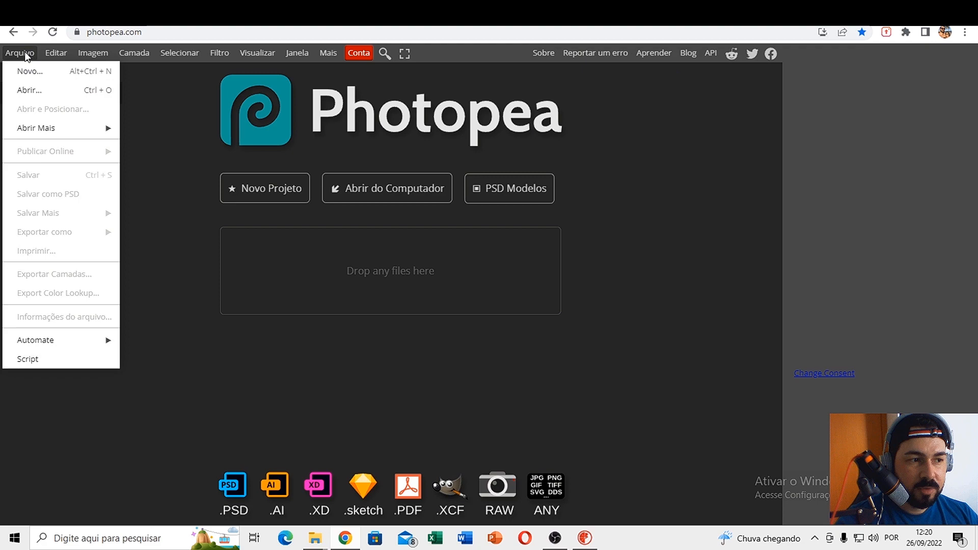
pyautogui.click(29, 90)
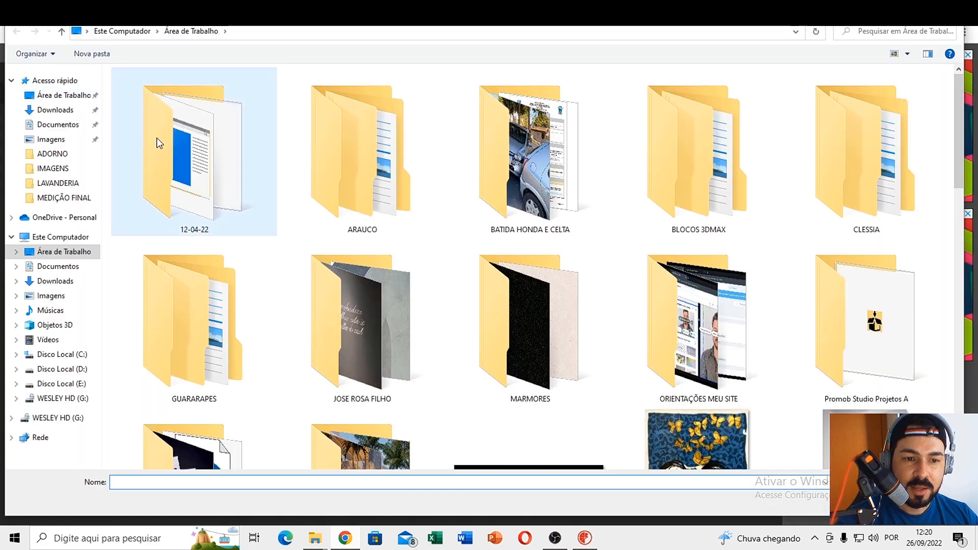
pyautogui.scroll(-5, 549, 246)
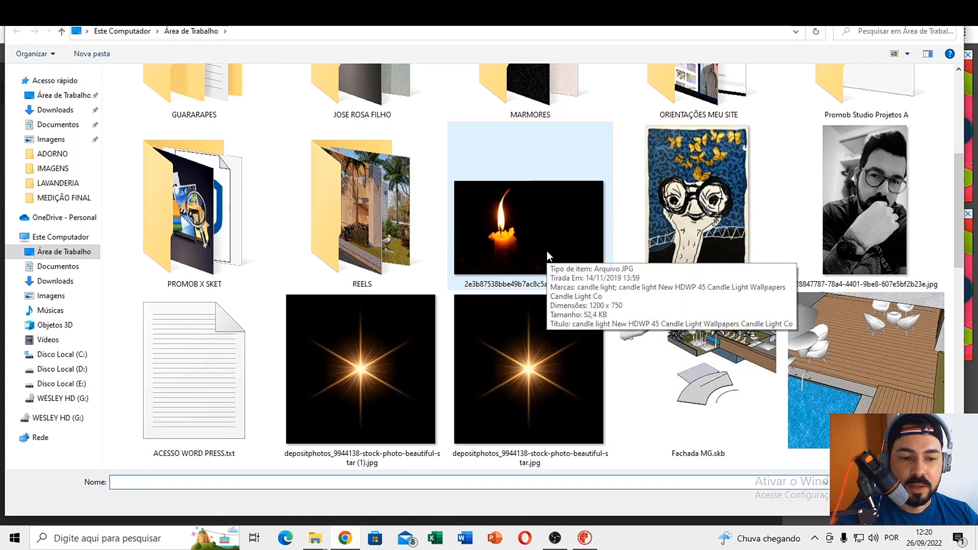
pyautogui.scroll(3, 547, 255)
pyautogui.scroll(-8, 699, 277)
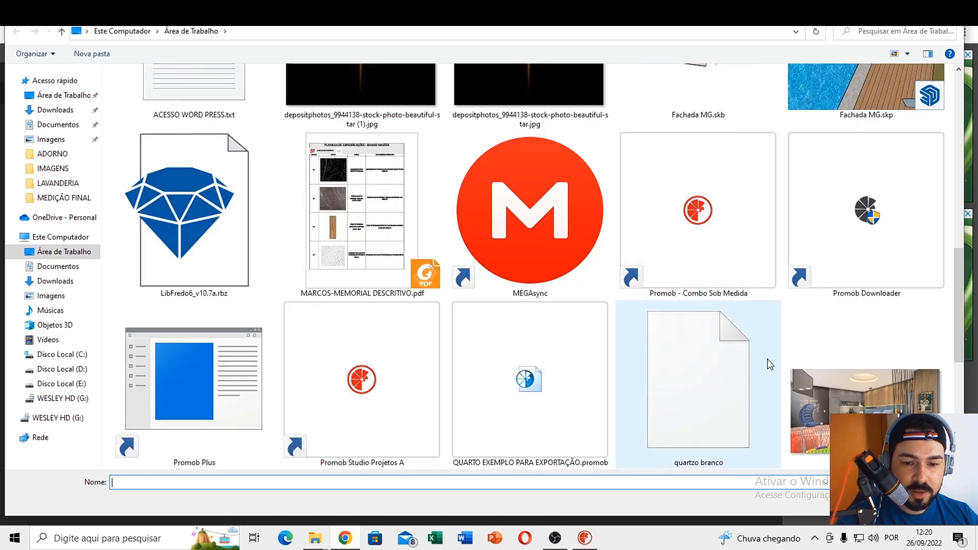
pyautogui.doubleClick(845, 390)
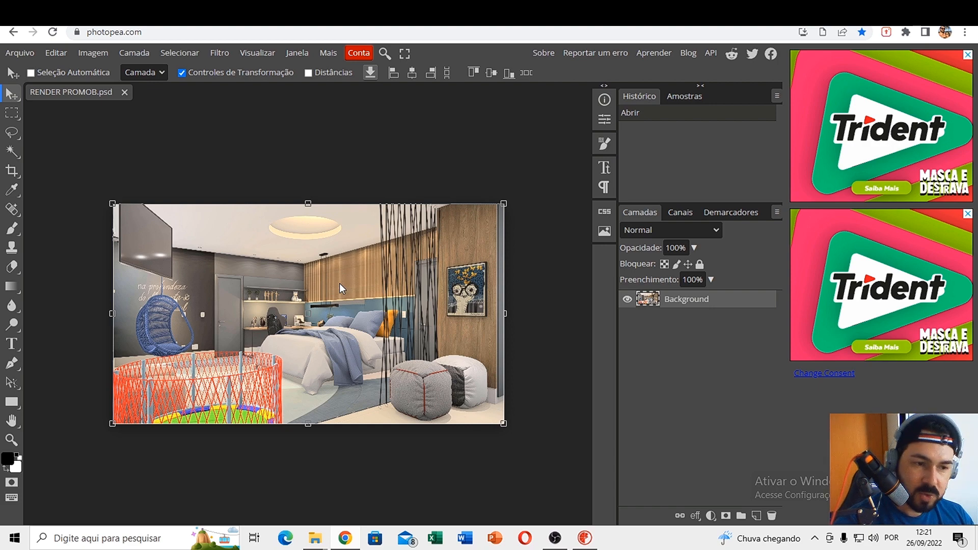
# - Examine the bedroom render up close around the bed, desk and slatted wall, then as a whole
pyautogui.hotkey('ctrl', '+')
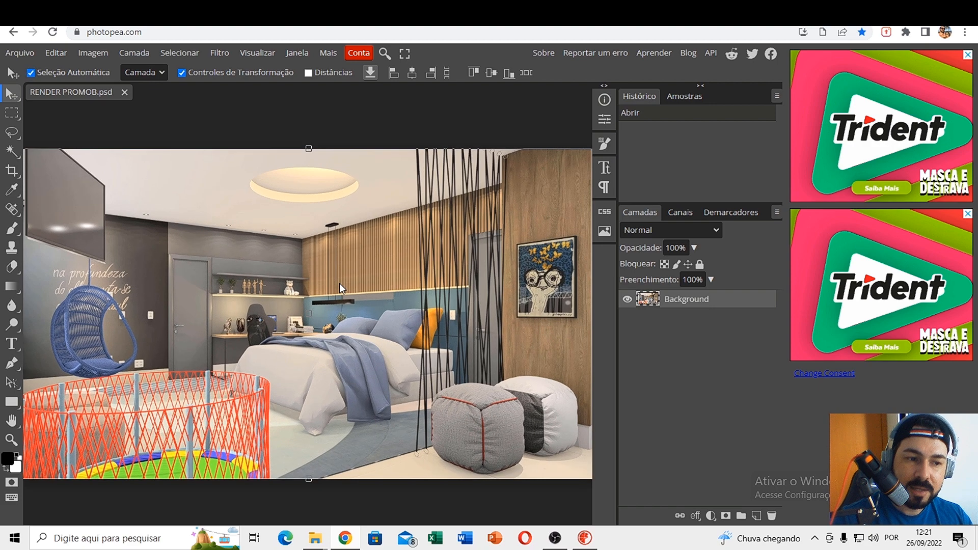
pyautogui.hotkey('ctrl', '+')
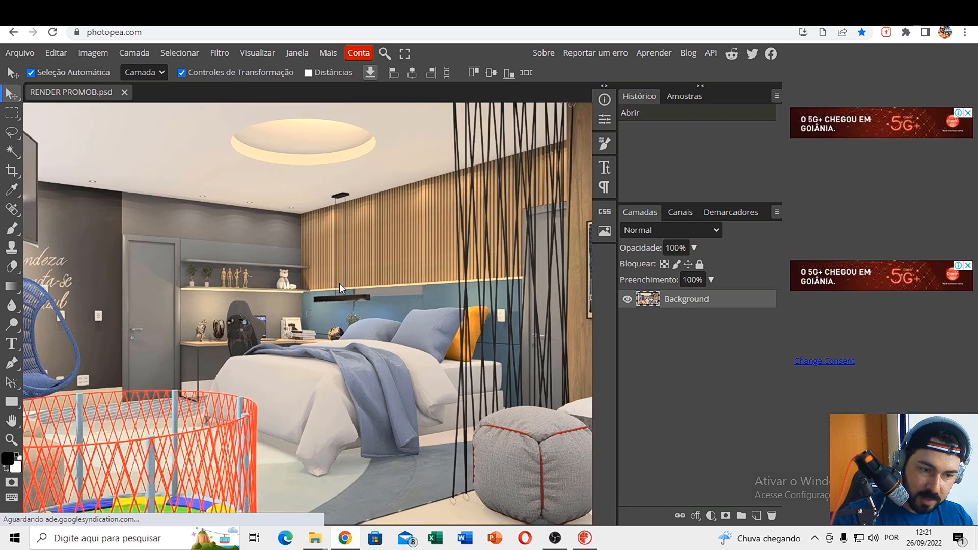
pyautogui.keyDown('ctrl'); pyautogui.scroll(-5, 339, 283); pyautogui.keyUp('ctrl')
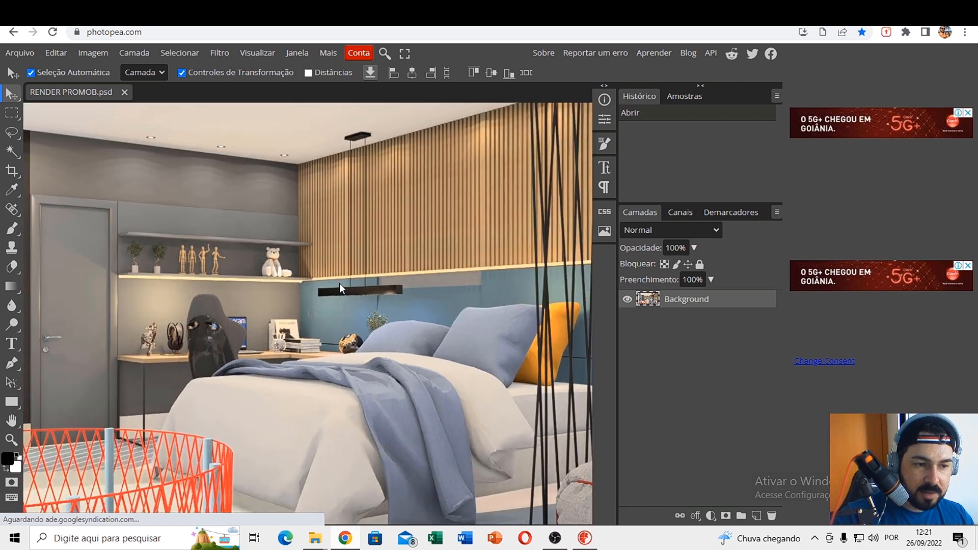
pyautogui.keyDown('ctrl'); pyautogui.scroll(-2, 339, 283); pyautogui.keyUp('ctrl')
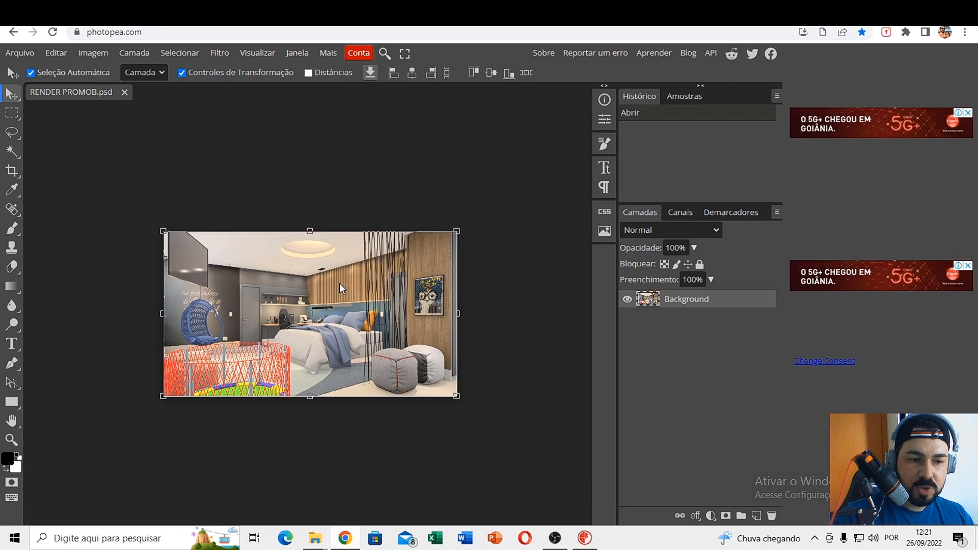
pyautogui.keyDown('ctrl'); pyautogui.scroll(2, 339, 283); pyautogui.keyUp('ctrl')
pyautogui.keyDown('ctrl'); pyautogui.scroll(2, 339, 283); pyautogui.keyUp('ctrl')
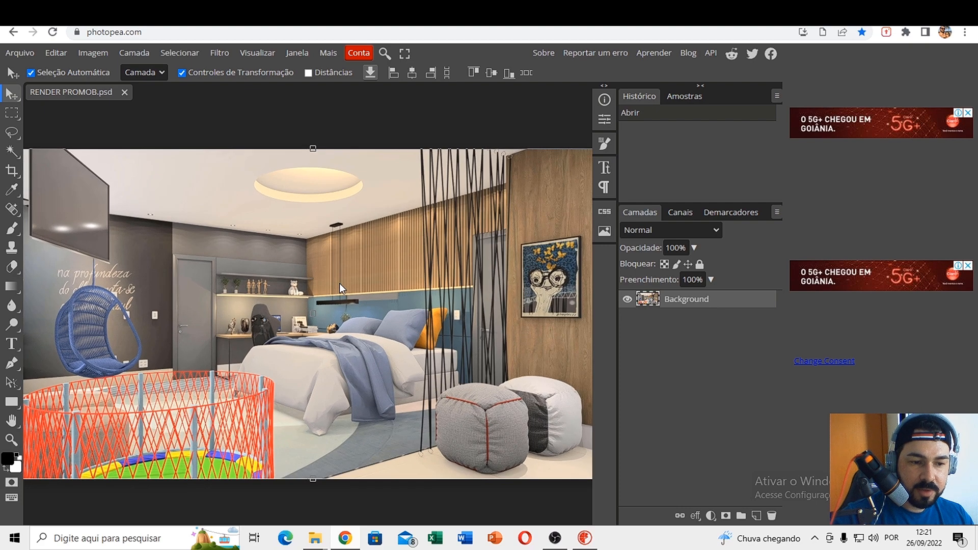
pyautogui.keyDown('ctrl'); pyautogui.scroll(-2, 339, 283); pyautogui.keyUp('ctrl')
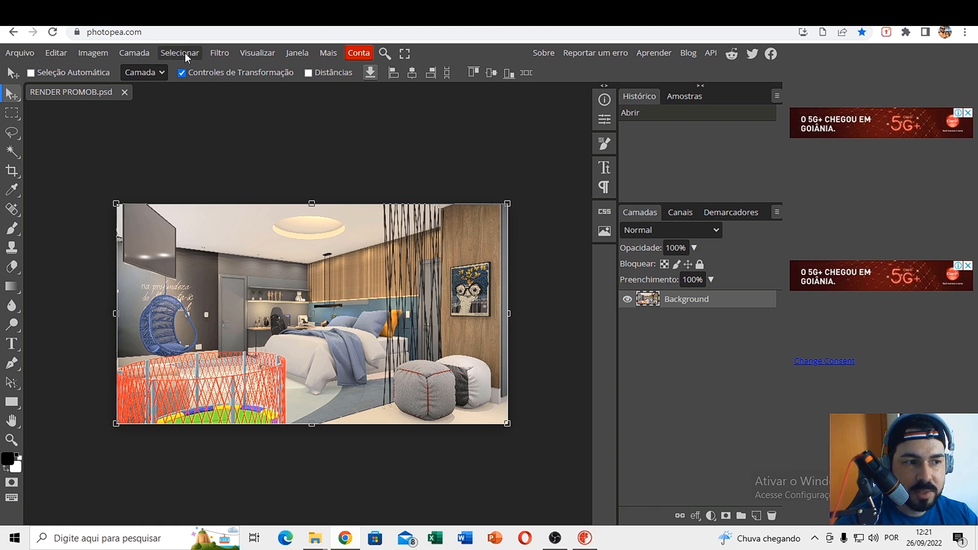
# - Start the Camera Raw filter on the render and set Temperature to 3 and Exposição to -0.1
pyautogui.click(216, 51)
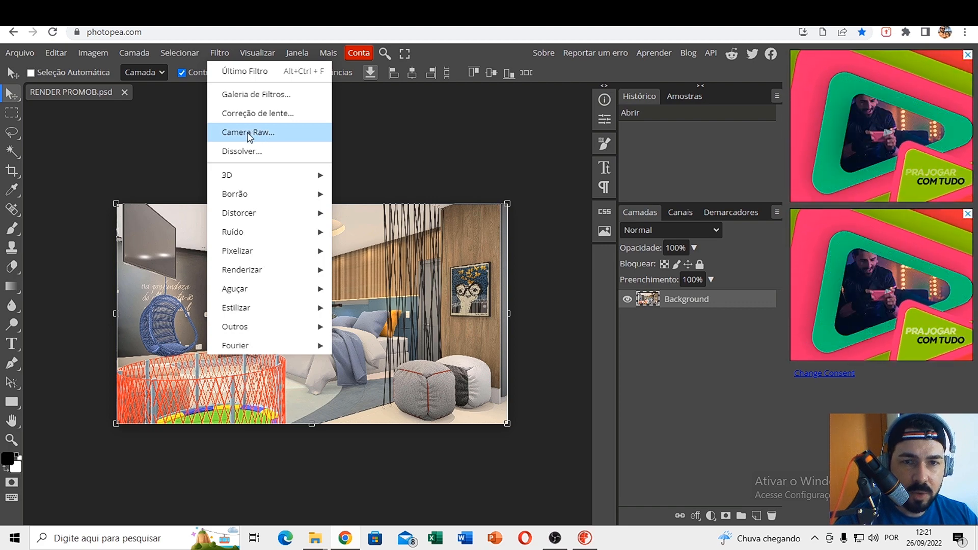
pyautogui.click(247, 133)
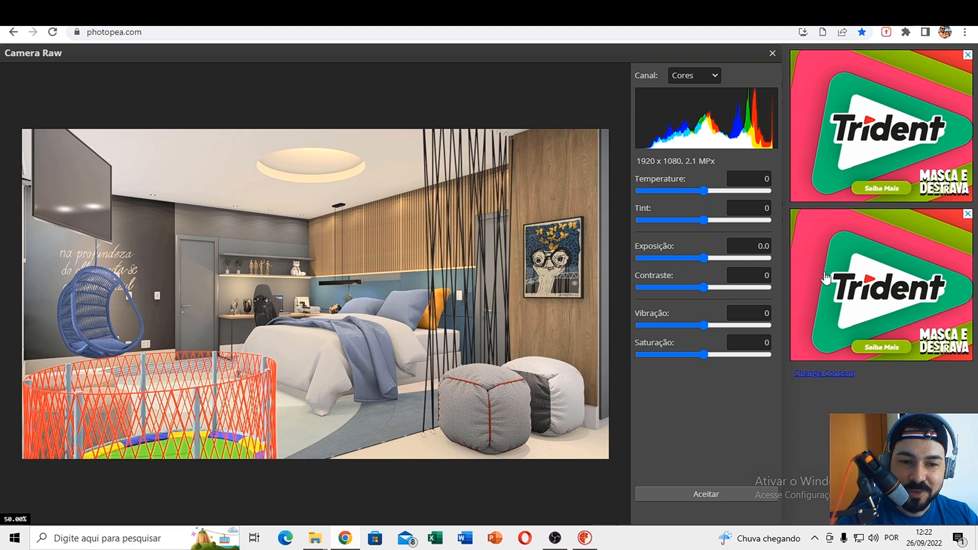
pyautogui.click(732, 206)
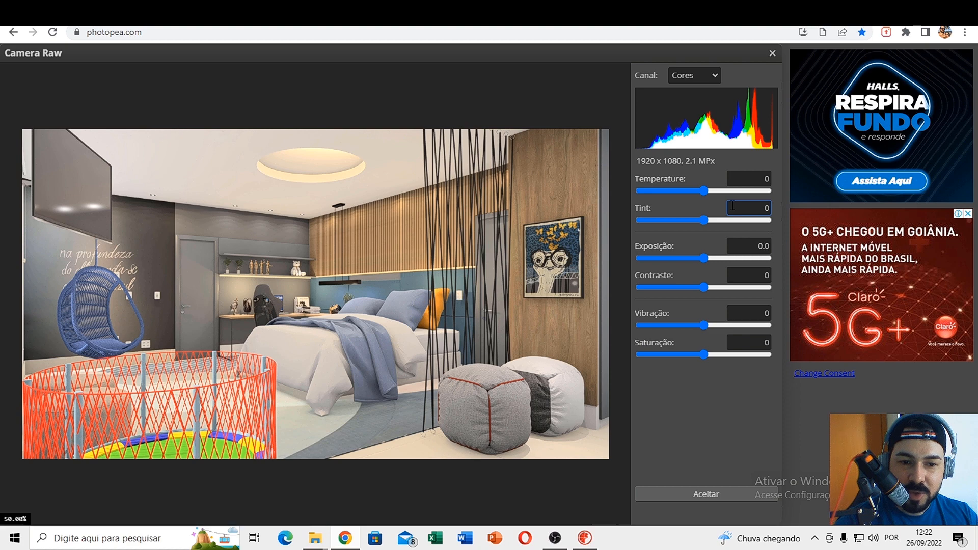
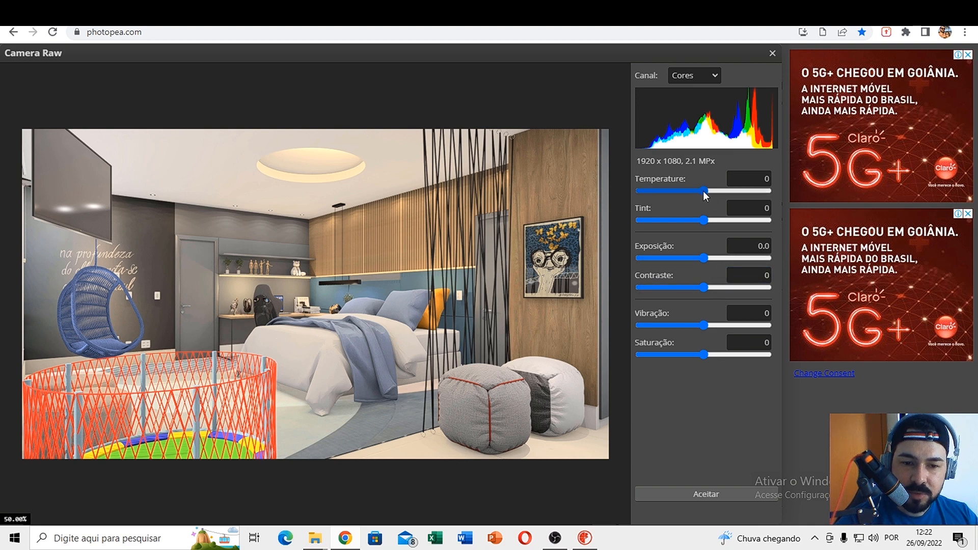
pyautogui.moveTo(705, 194); pyautogui.dragTo(706, 195)
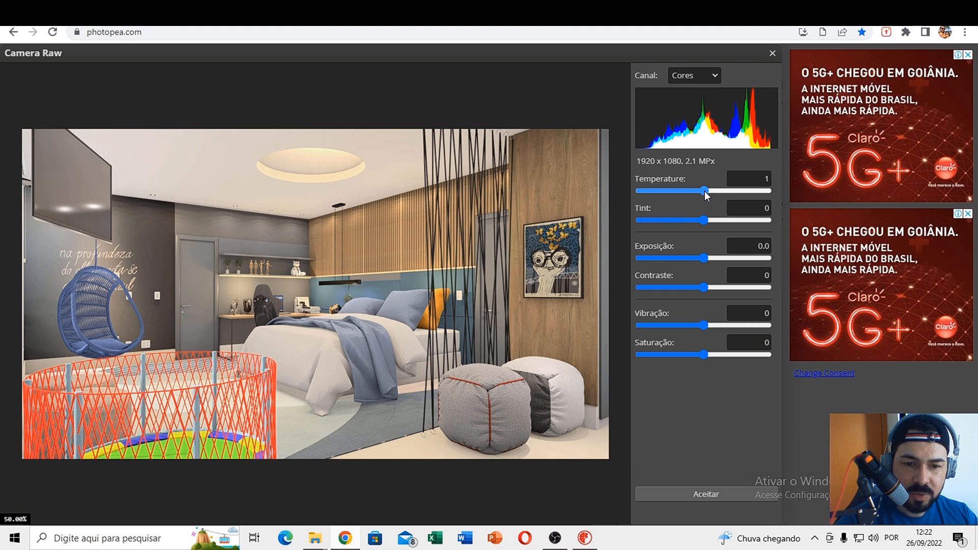
pyautogui.moveTo(706, 195); pyautogui.dragTo(708, 197)
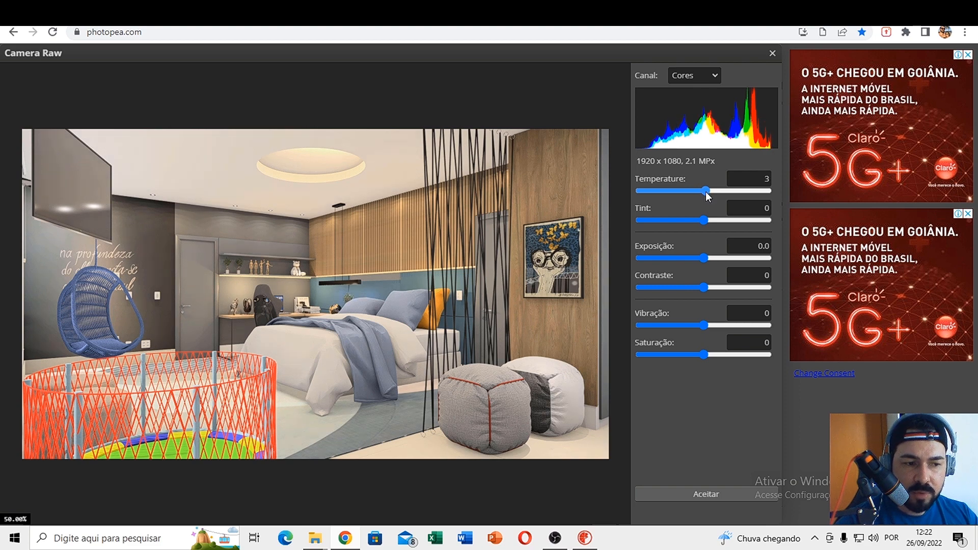
pyautogui.click(705, 259)
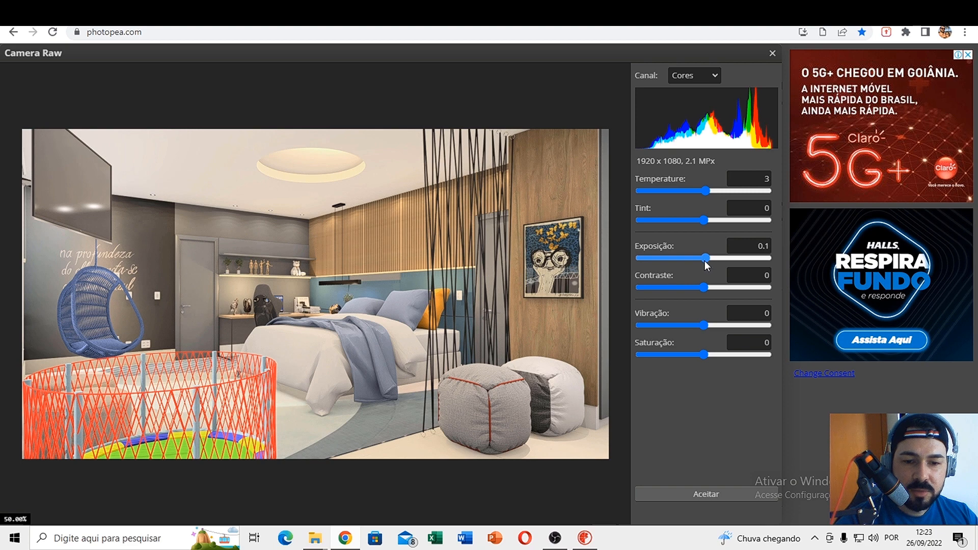
pyautogui.moveTo(706, 258); pyautogui.dragTo(702, 258)
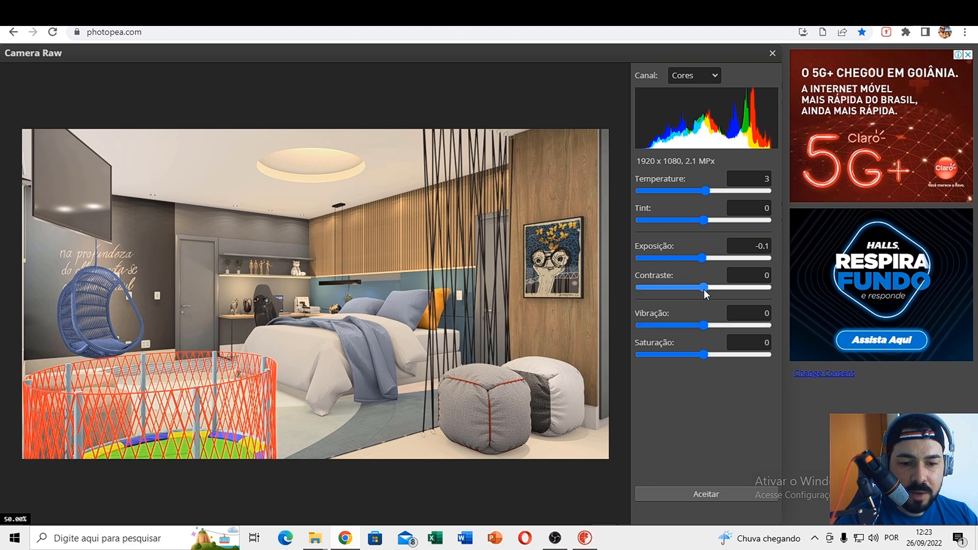
# - Set Contraste to 11, Vibração to 16 and Saturação to 7, and apply the Camera Raw filter
pyautogui.moveTo(702, 289)
pyautogui.mouseDown()
pyautogui.moveTo(690, 290)
pyautogui.moveTo(710, 293)
pyautogui.mouseUp()
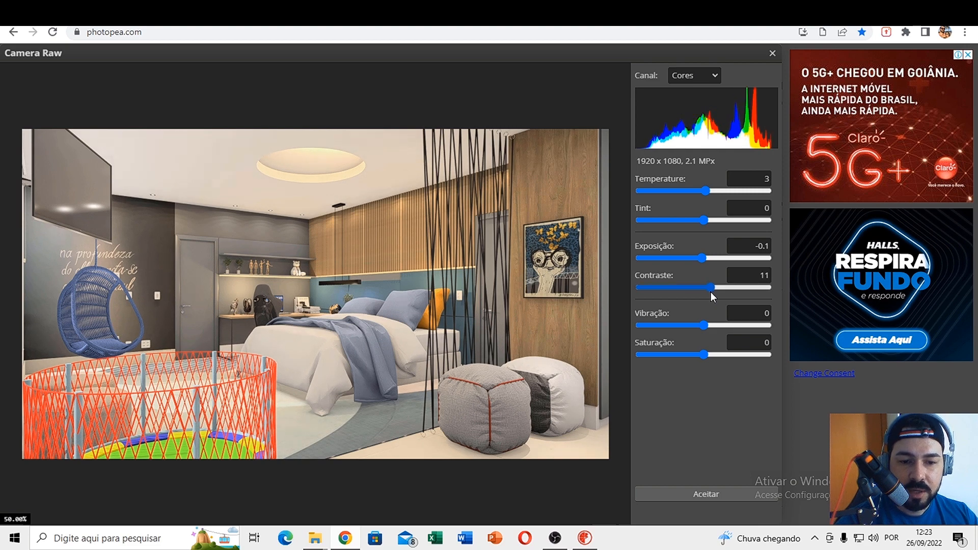
pyautogui.moveTo(705, 327); pyautogui.dragTo(713, 326)
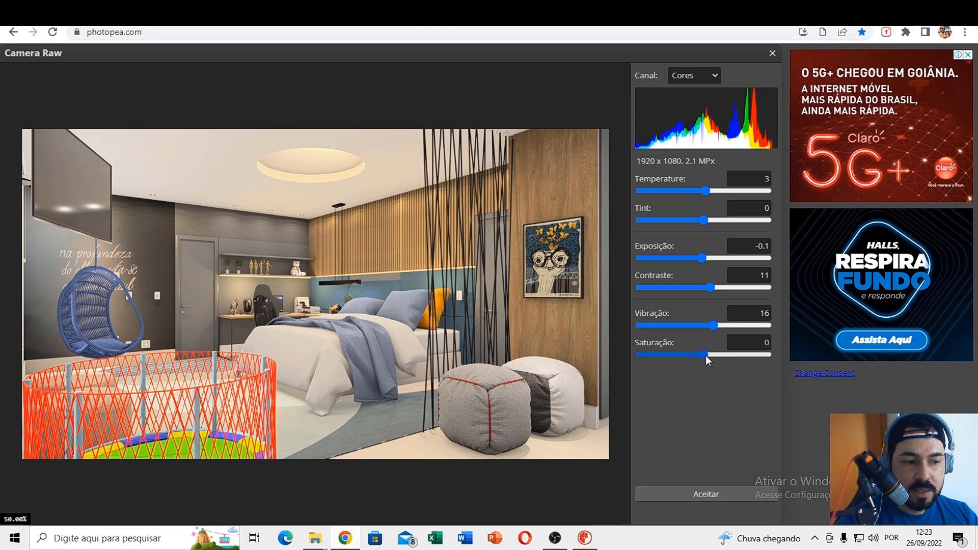
pyautogui.moveTo(705, 355)
pyautogui.mouseDown()
pyautogui.moveTo(698, 348)
pyautogui.moveTo(711, 353)
pyautogui.mouseUp()
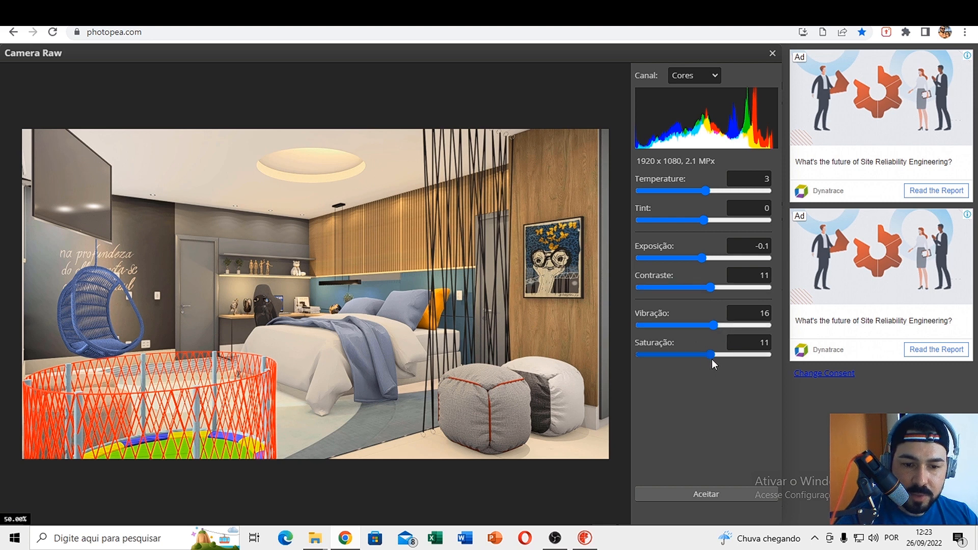
pyautogui.moveTo(711, 355); pyautogui.dragTo(707, 354)
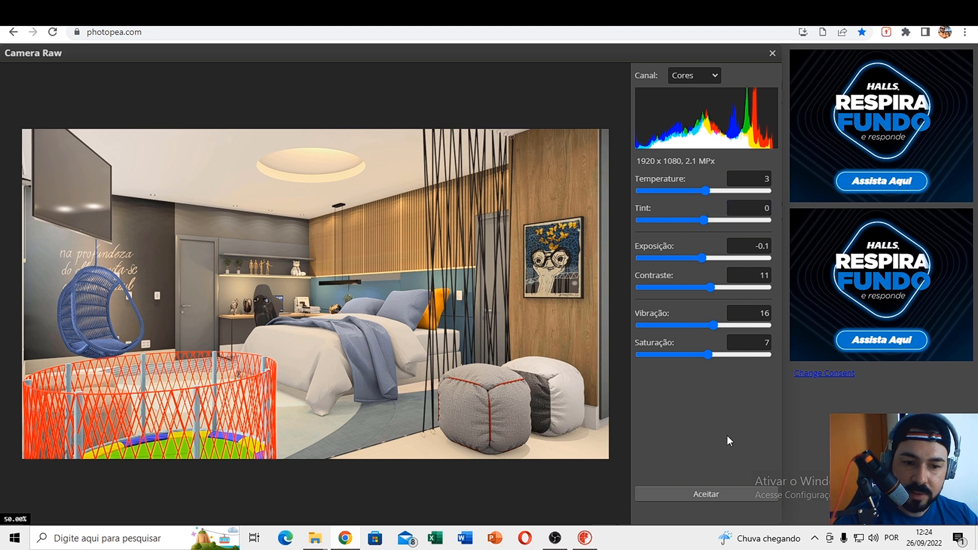
pyautogui.click(707, 494)
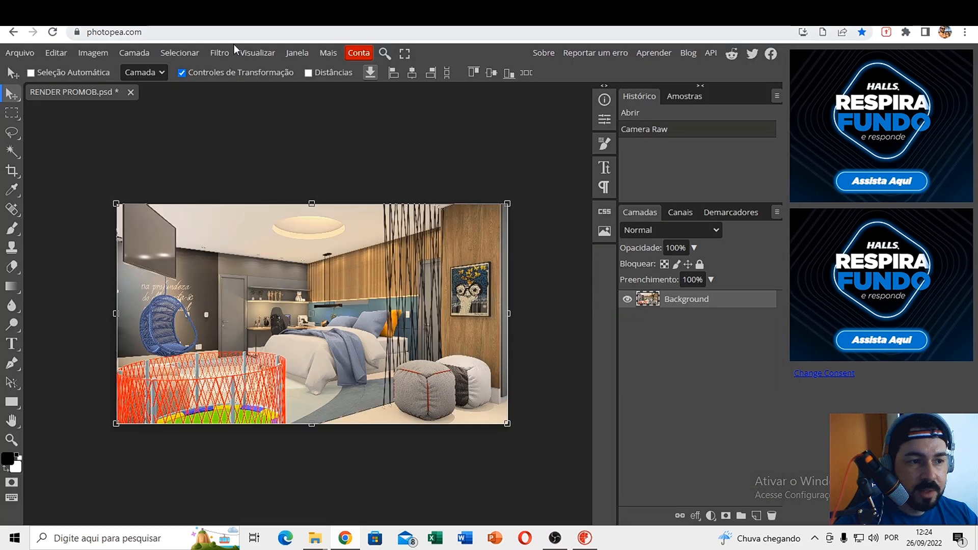
# - Apply the Reduzir Ruído filter to the render with Força 0 and Proteger Detalhe 84%
pyautogui.click(220, 53)
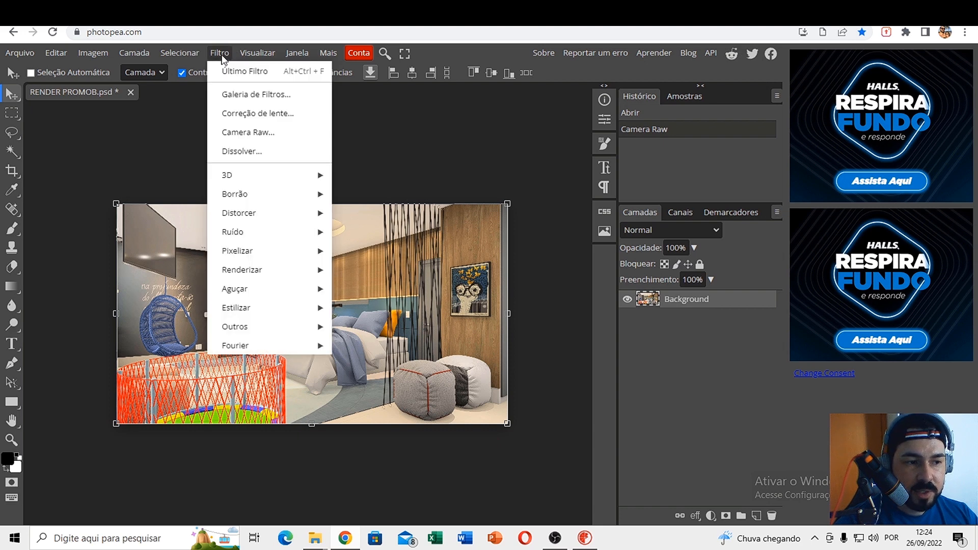
pyautogui.moveTo(246, 238)
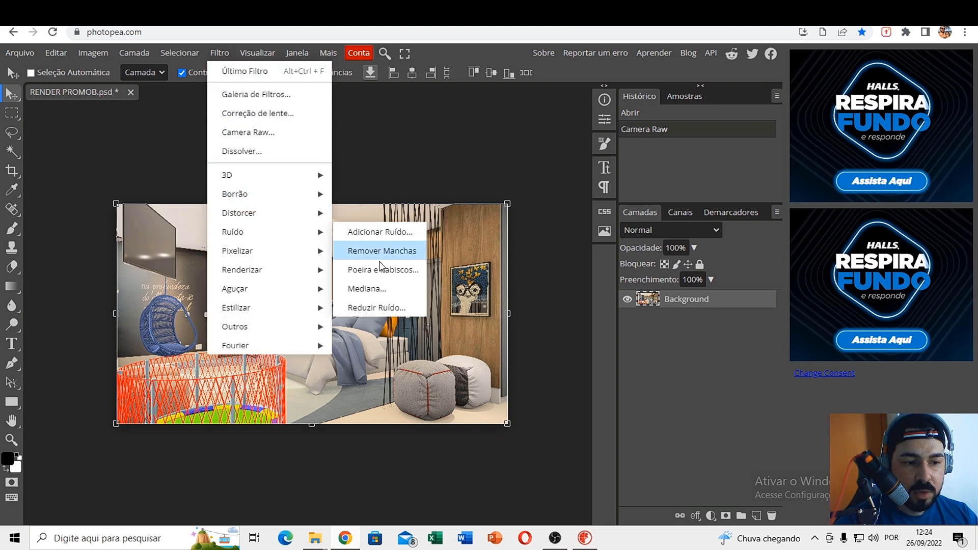
pyautogui.click(378, 308)
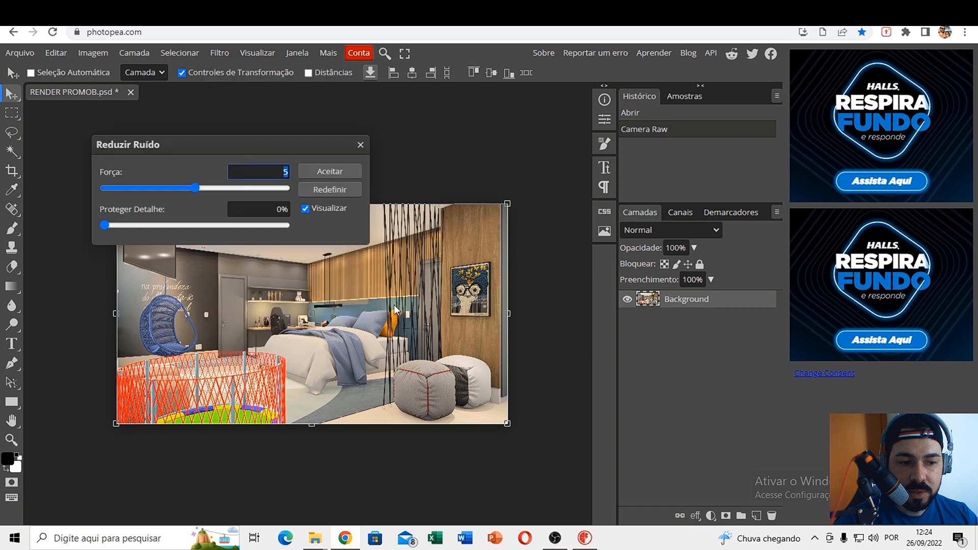
pyautogui.click(196, 188)
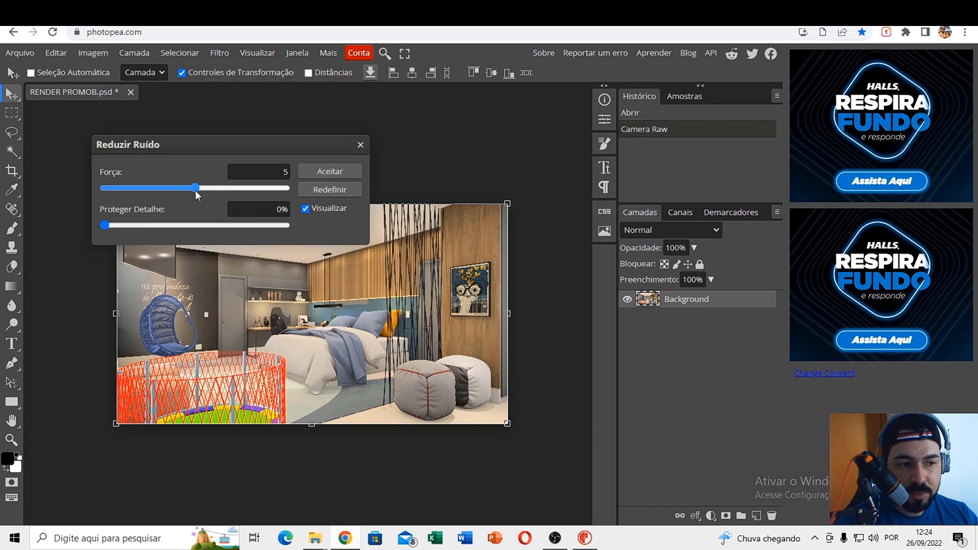
pyautogui.moveTo(195, 188); pyautogui.dragTo(31, 188)
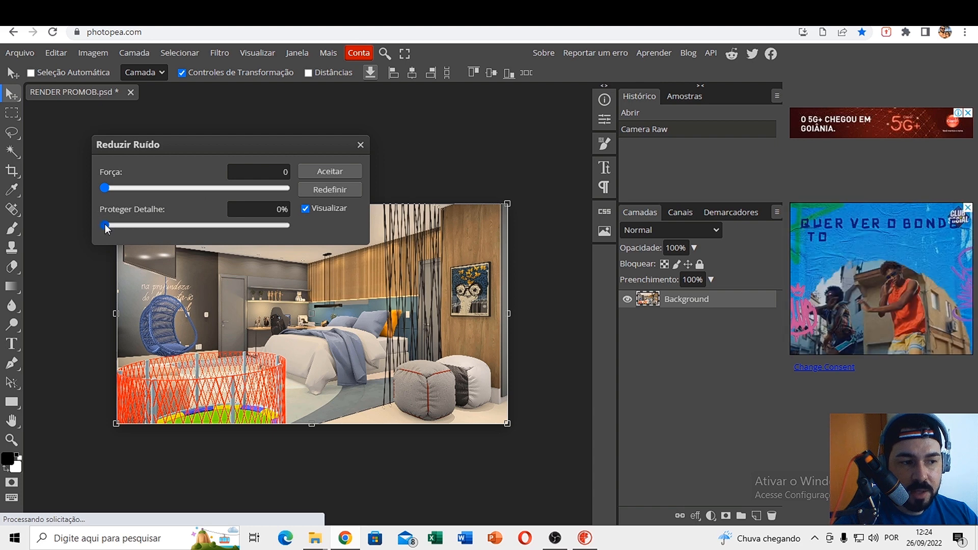
pyautogui.moveTo(105, 224); pyautogui.dragTo(257, 223)
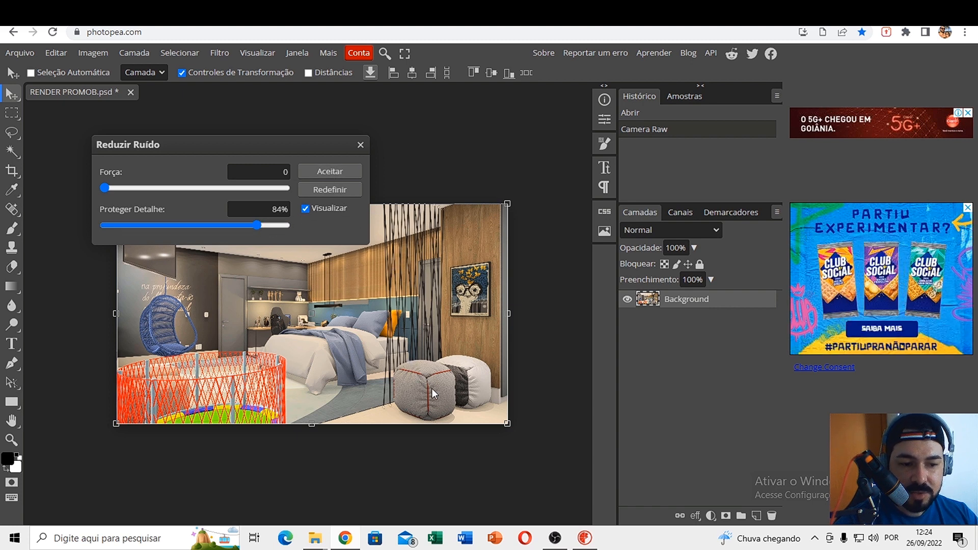
pyautogui.click(335, 176)
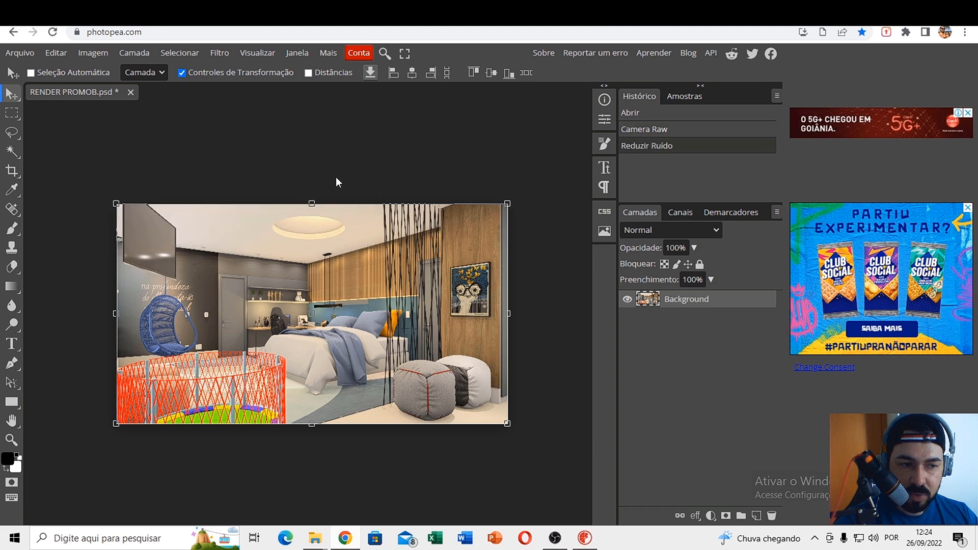
# - Apply the Máscara de Nitidez filter to the render with a reduced Quantia and Raio 1.0 px
pyautogui.click(219, 53)
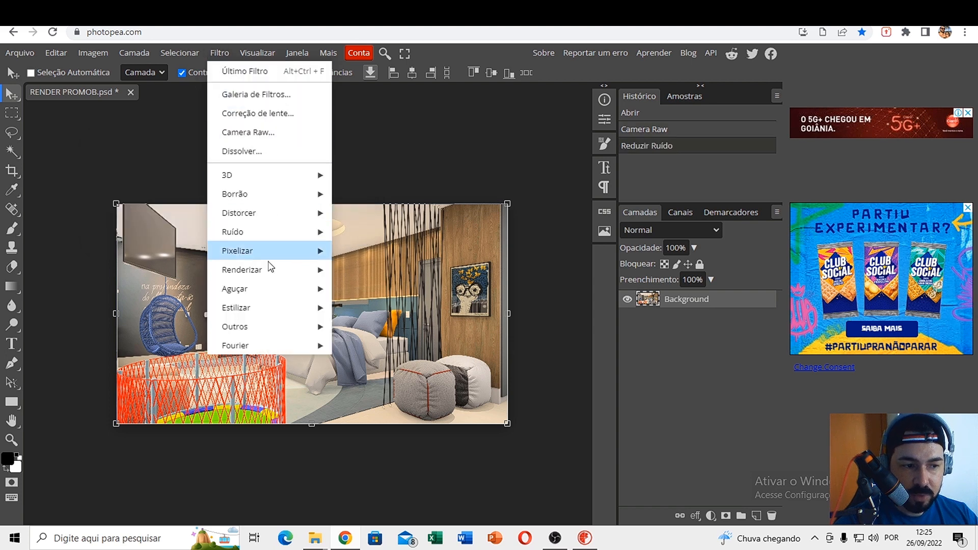
pyautogui.moveTo(263, 290)
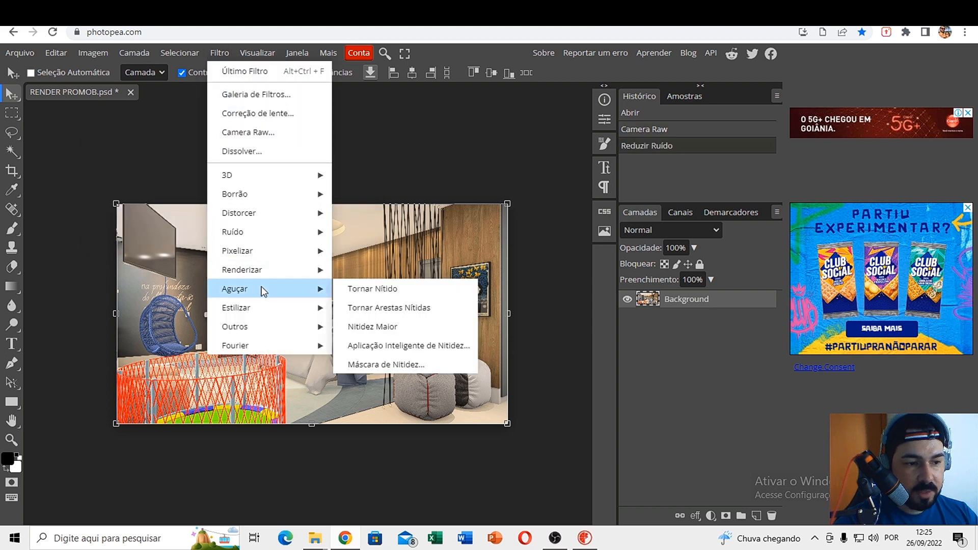
pyautogui.click(378, 366)
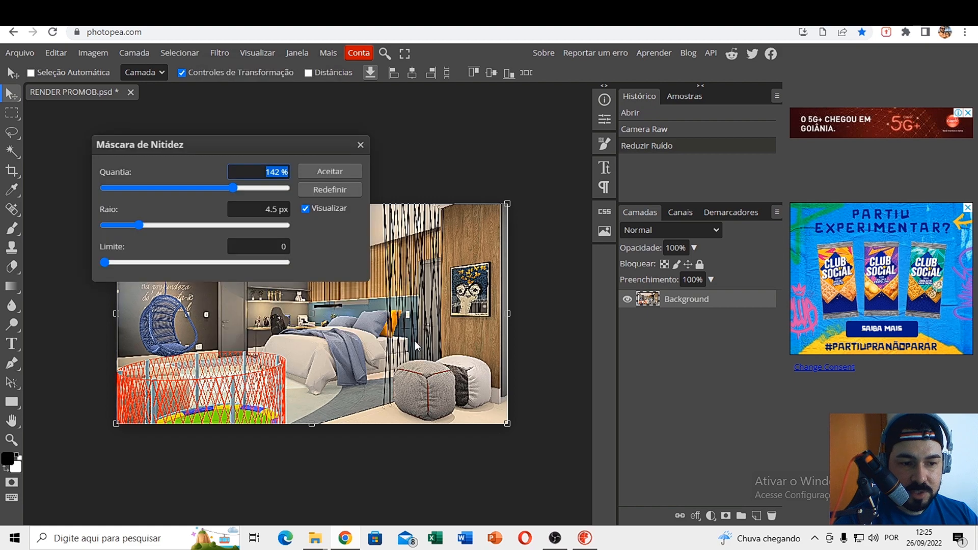
pyautogui.moveTo(298, 149); pyautogui.dragTo(500, 75)
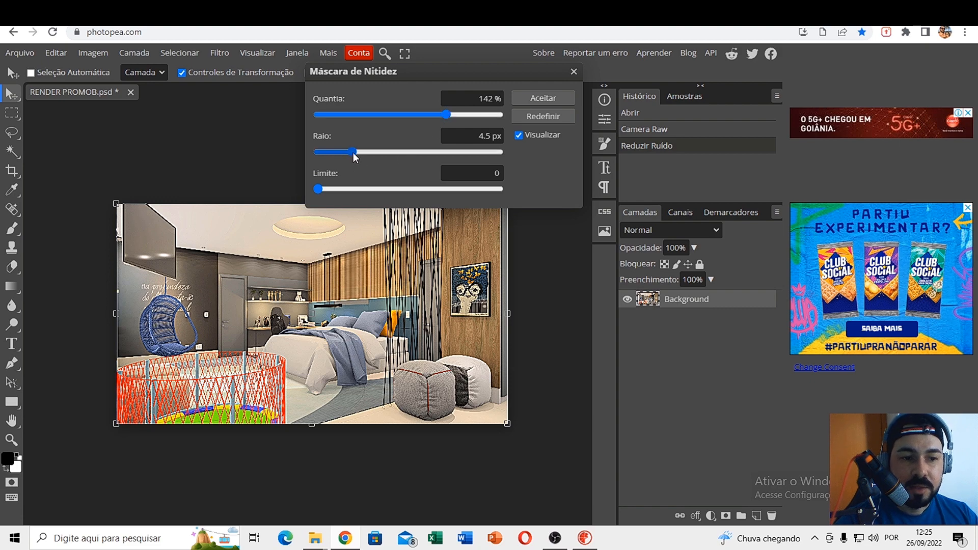
pyautogui.moveTo(352, 152); pyautogui.dragTo(337, 152)
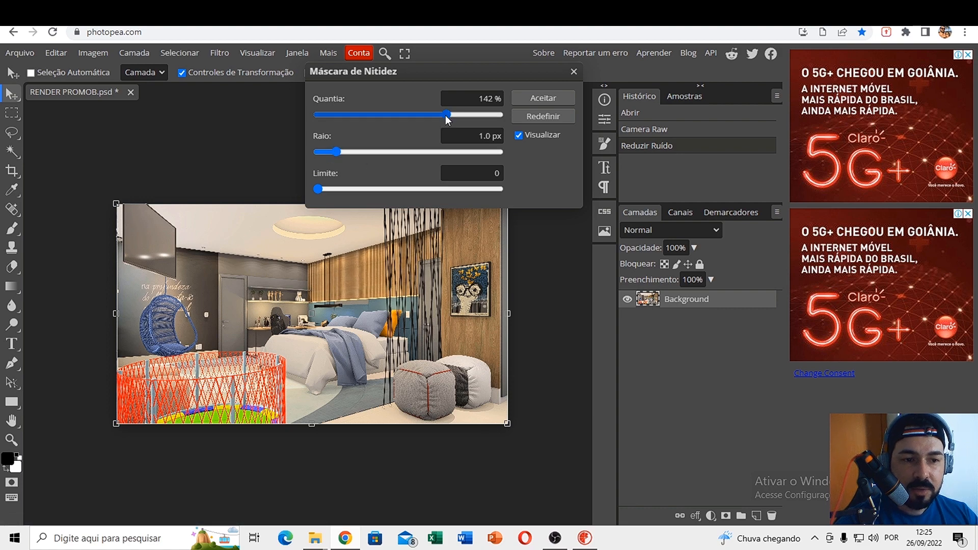
pyautogui.moveTo(446, 113); pyautogui.dragTo(409, 118)
pyautogui.press('Return')
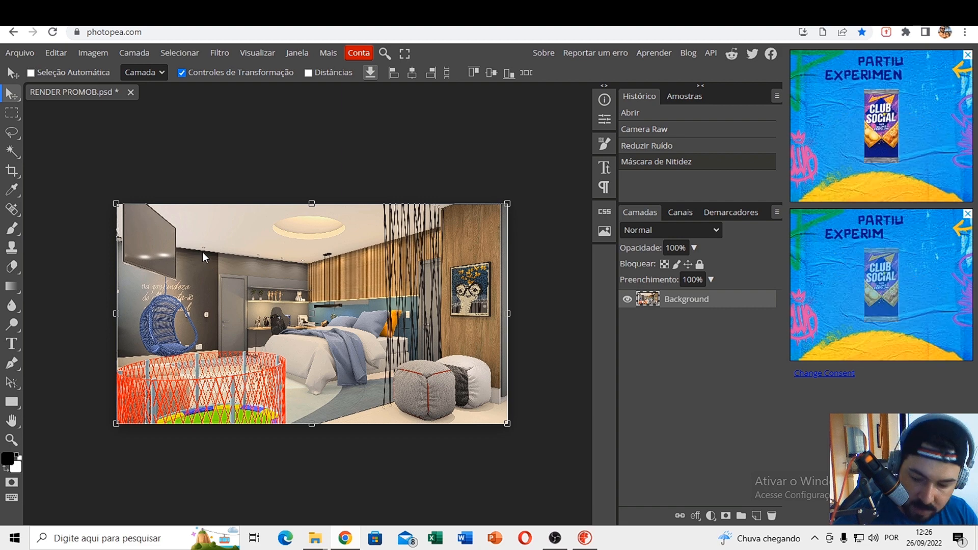
pyautogui.keyDown('ctrl'); pyautogui.scroll(4, 203, 252); pyautogui.keyUp('ctrl')
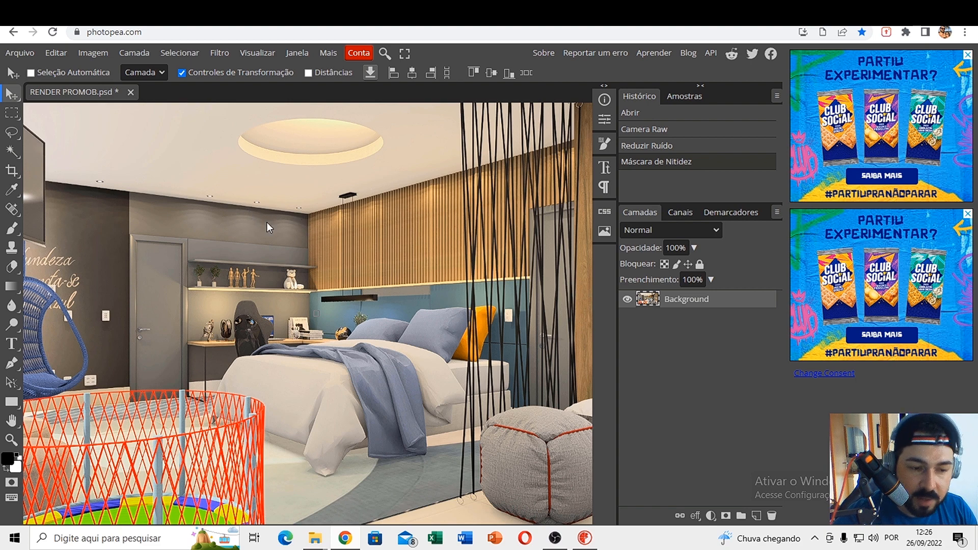
pyautogui.click(353, 544)
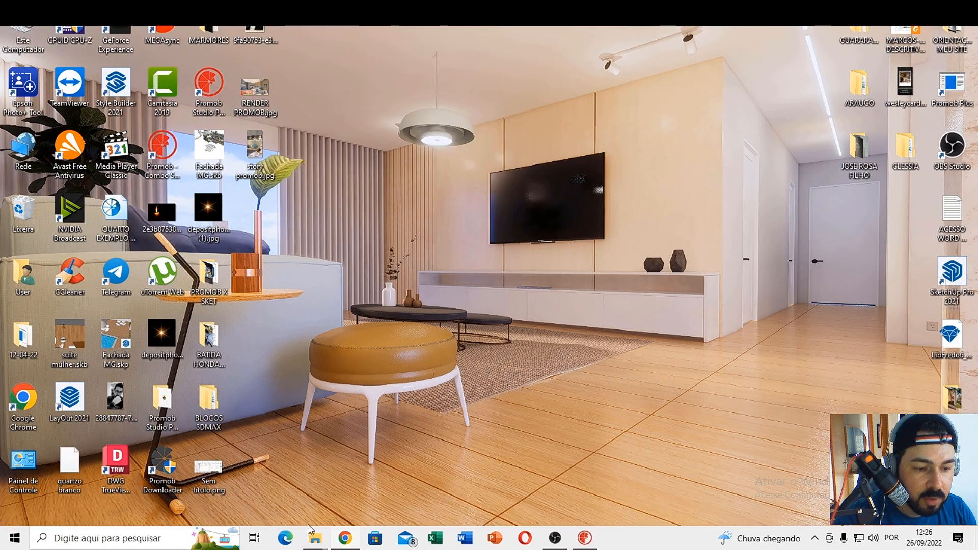
pyautogui.click(356, 547)
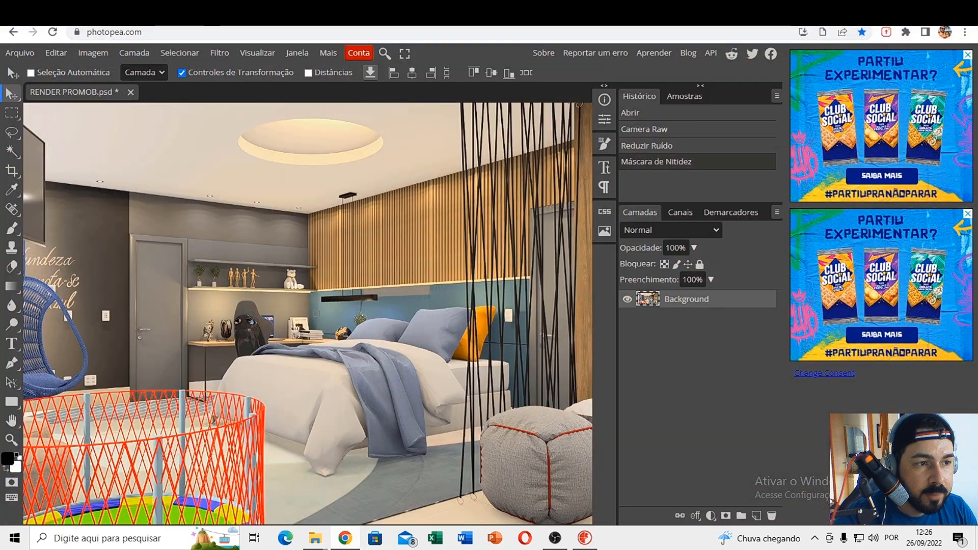
# - Search Google Images for "lens flare spot" in a new browser tab
pyautogui.hotkey('ctrl', 't')
pyautogui.click(232, 32)
pyautogui.write('GOOGLE')
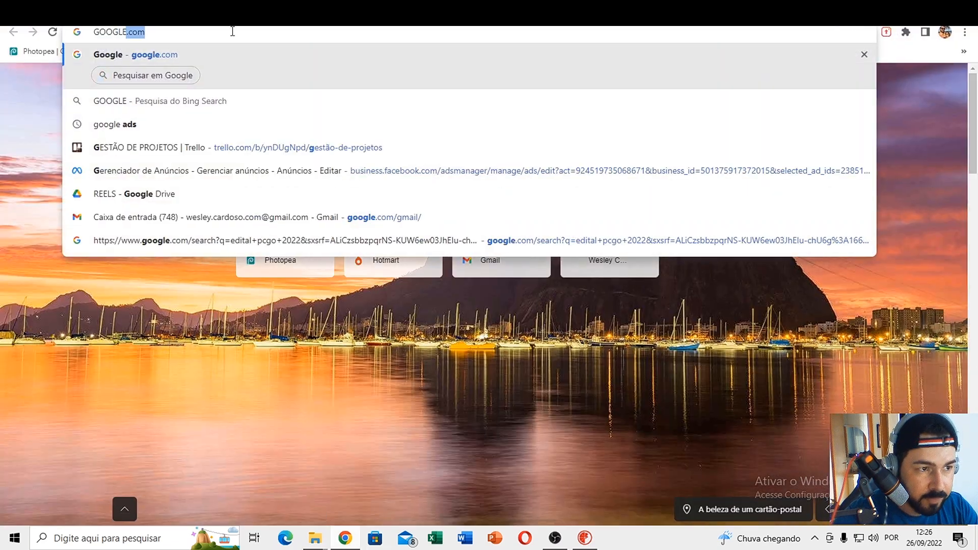
pyautogui.press('Return')
pyautogui.write('LEN')
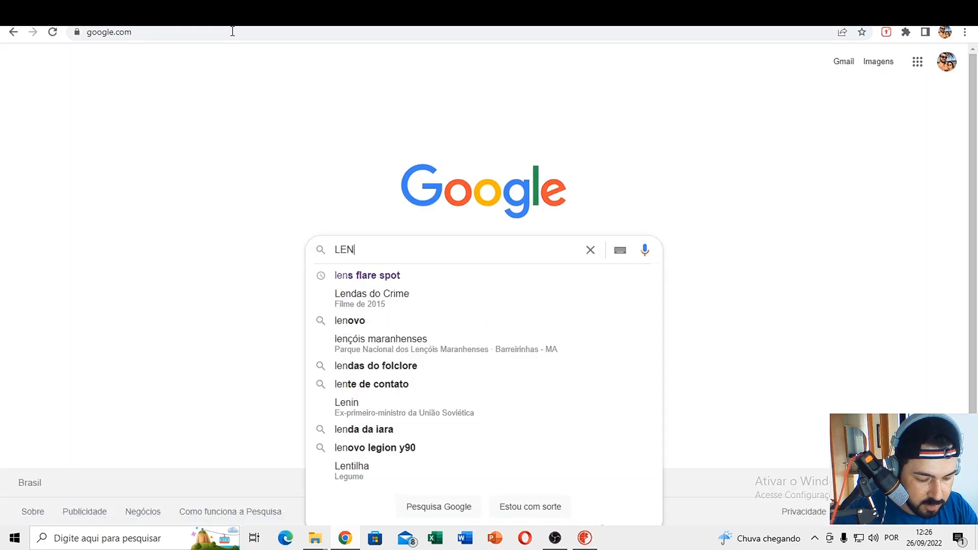
pyautogui.write('S')
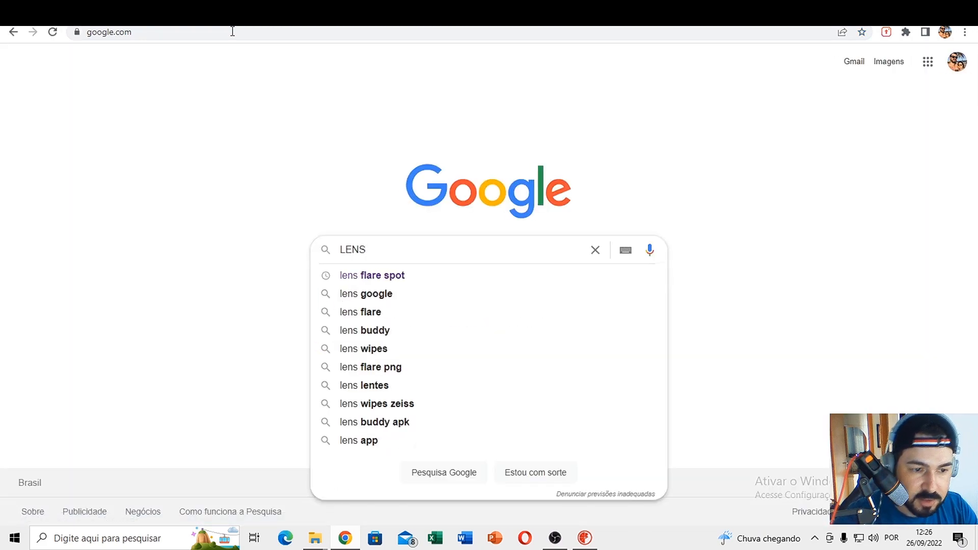
pyautogui.click(428, 278)
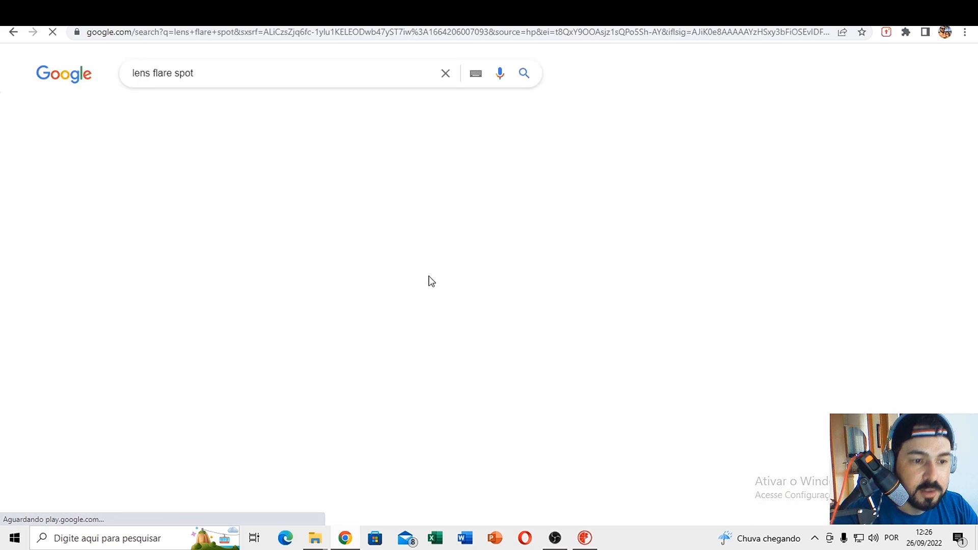
pyautogui.click(210, 110)
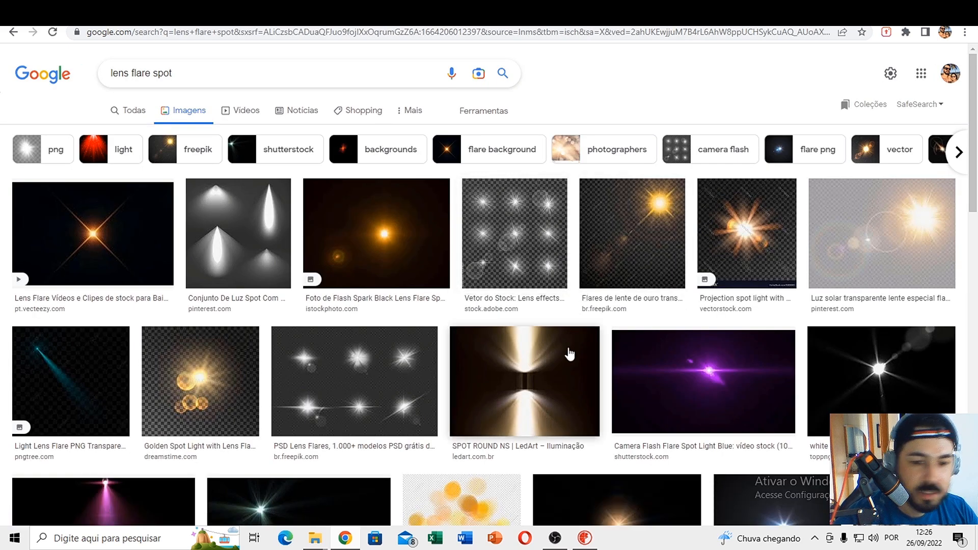
# - Look through the lens flare image results for light glows on dark backgrounds suited to ceiling spotlights
pyautogui.scroll(-2, 547, 361)
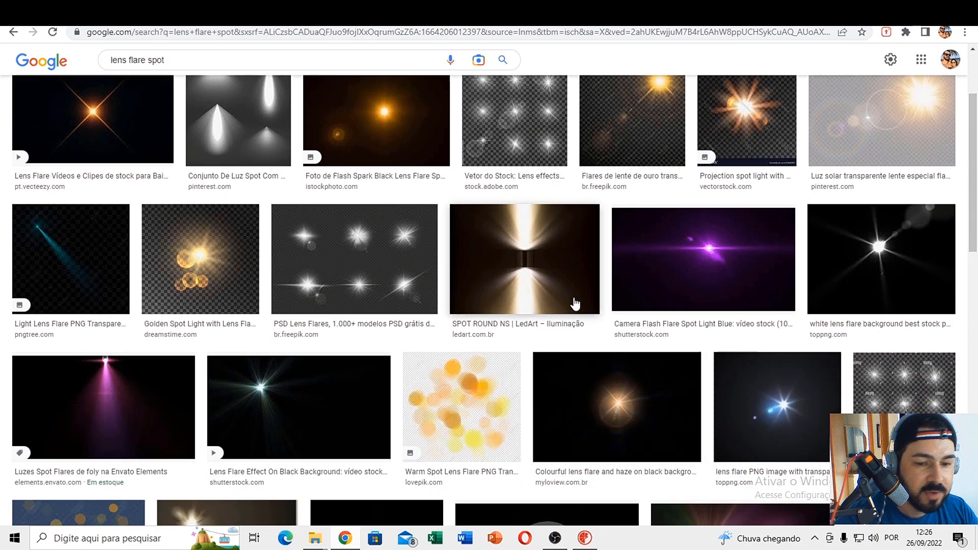
pyautogui.scroll(-3, 575, 303)
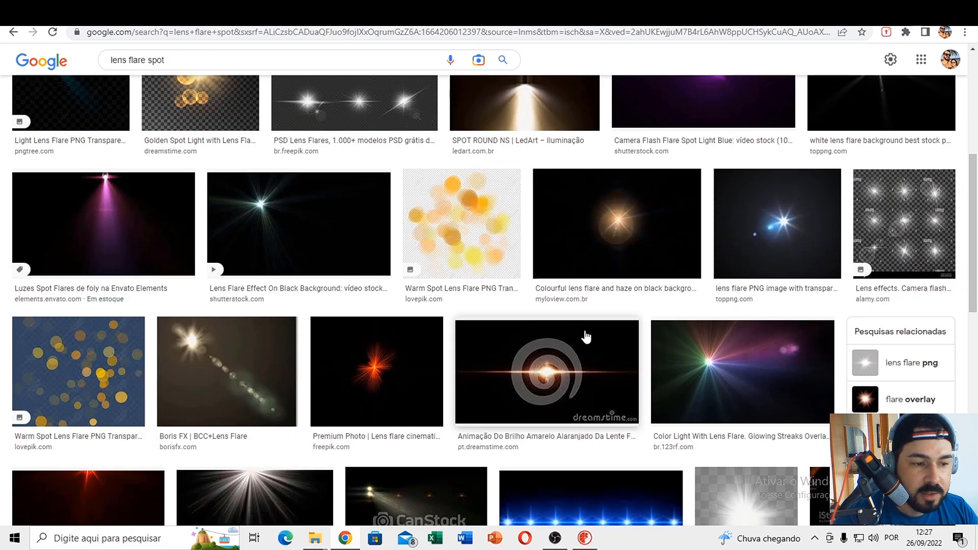
pyautogui.scroll(-6, 585, 336)
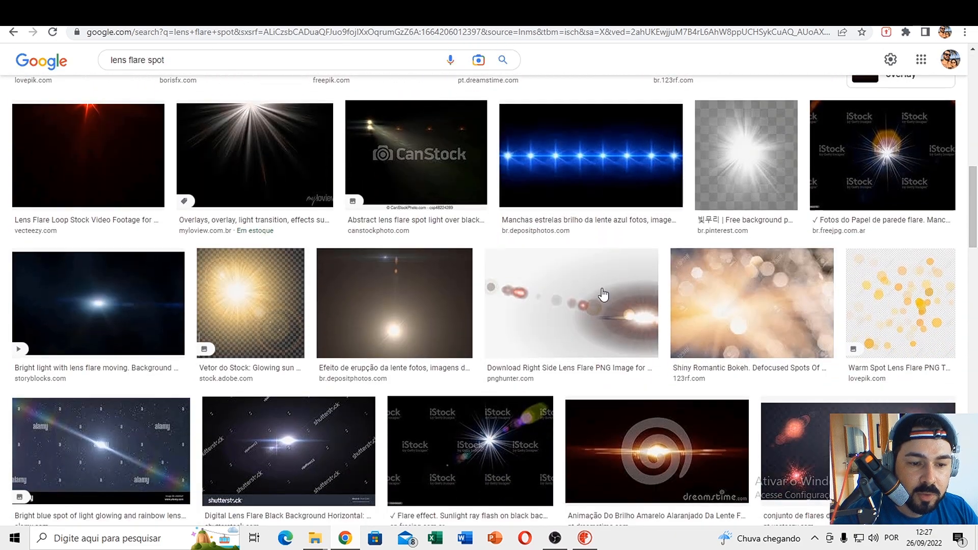
pyautogui.scroll(-1, 596, 279)
pyautogui.scroll(-1, 568, 299)
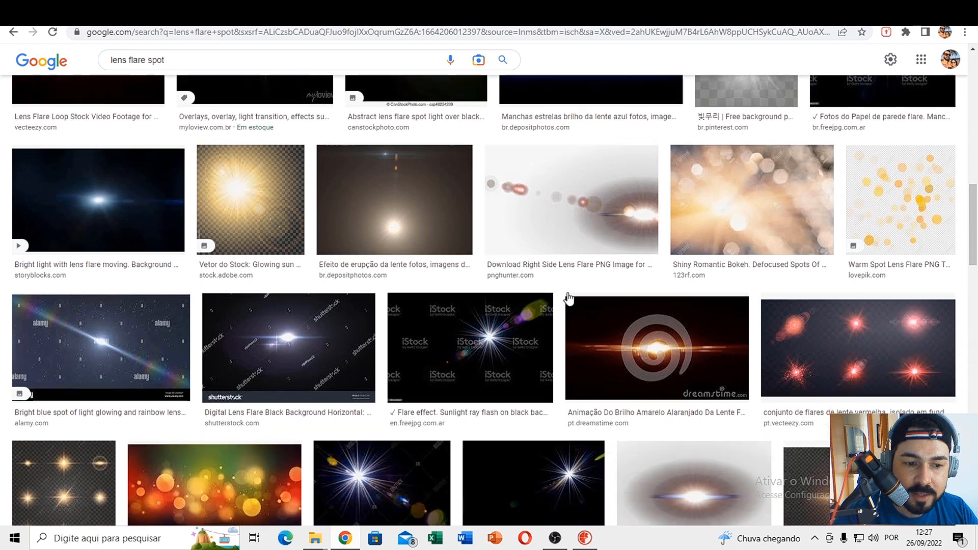
pyautogui.scroll(-10, 568, 299)
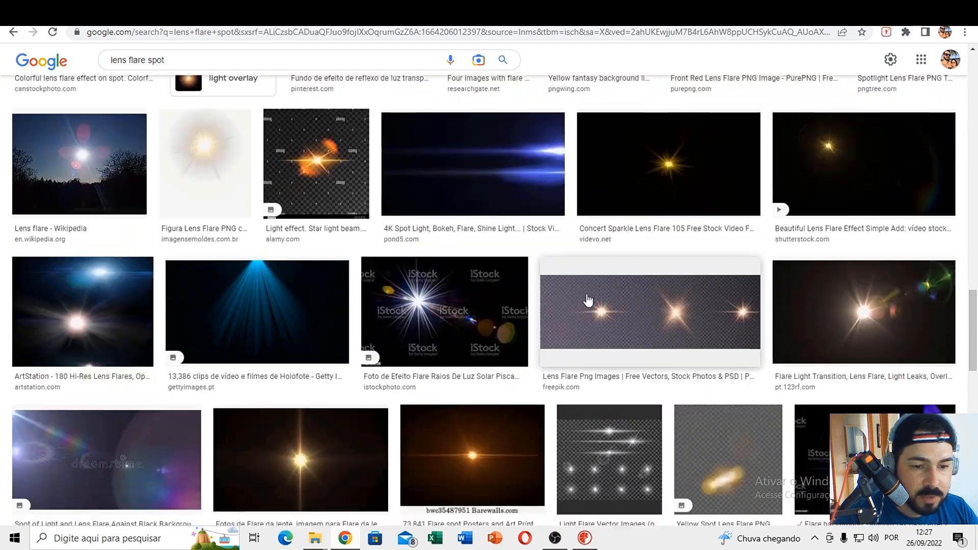
pyautogui.scroll(-3, 588, 300)
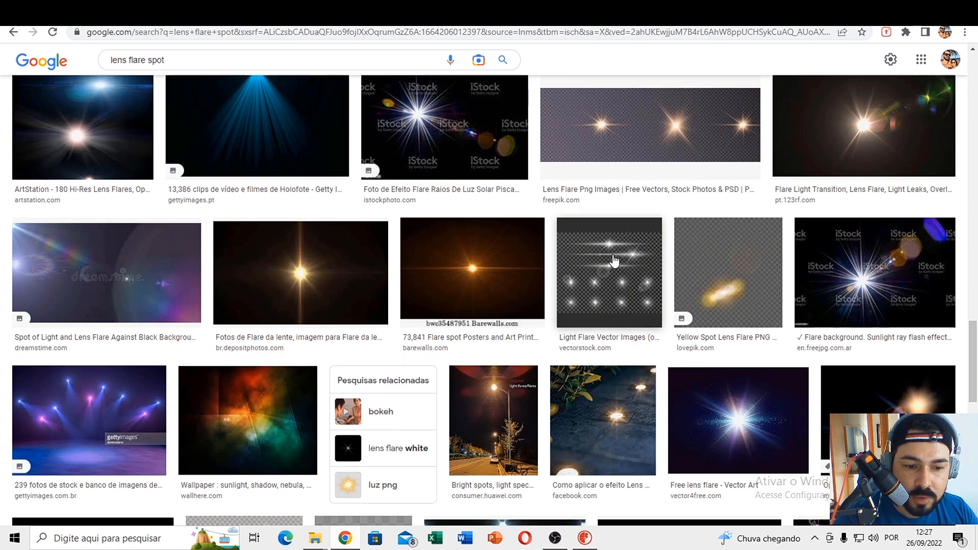
pyautogui.scroll(-4, 619, 300)
pyautogui.scroll(-3, 612, 278)
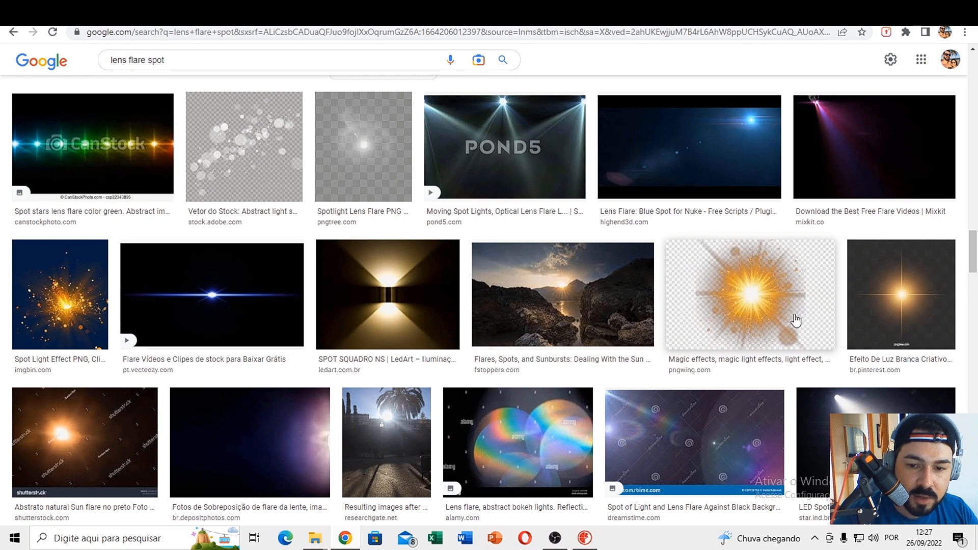
pyautogui.scroll(-2, 794, 321)
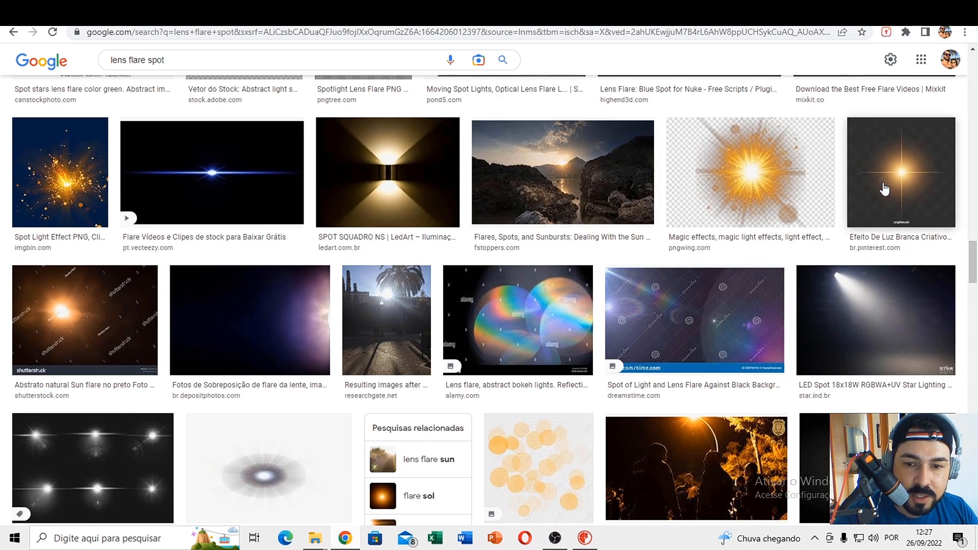
pyautogui.scroll(-3, 774, 211)
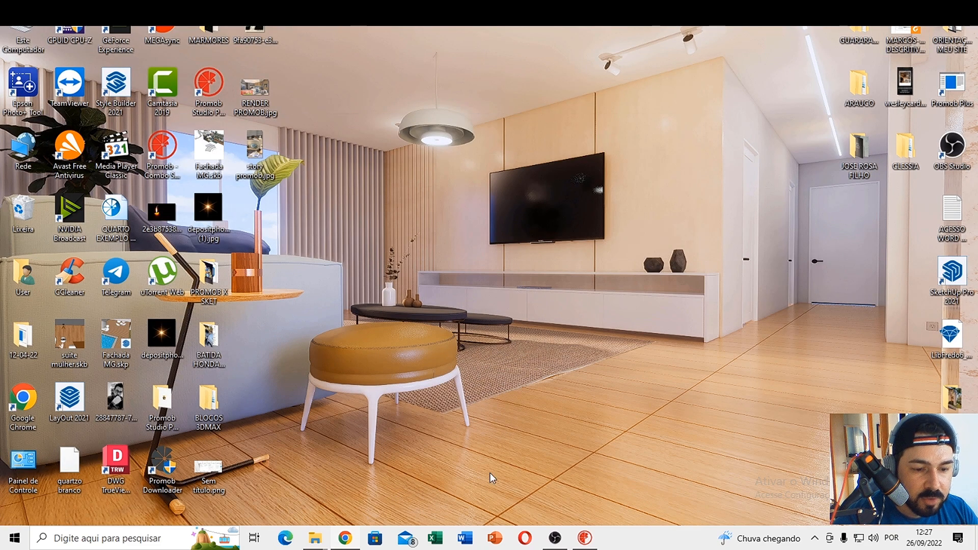
# - Return to Photopea and place the orange star-shaped depositphotos (1).jpg lens flare from the desktop into the render document
pyautogui.click(345, 538)
pyautogui.click(113, 13)
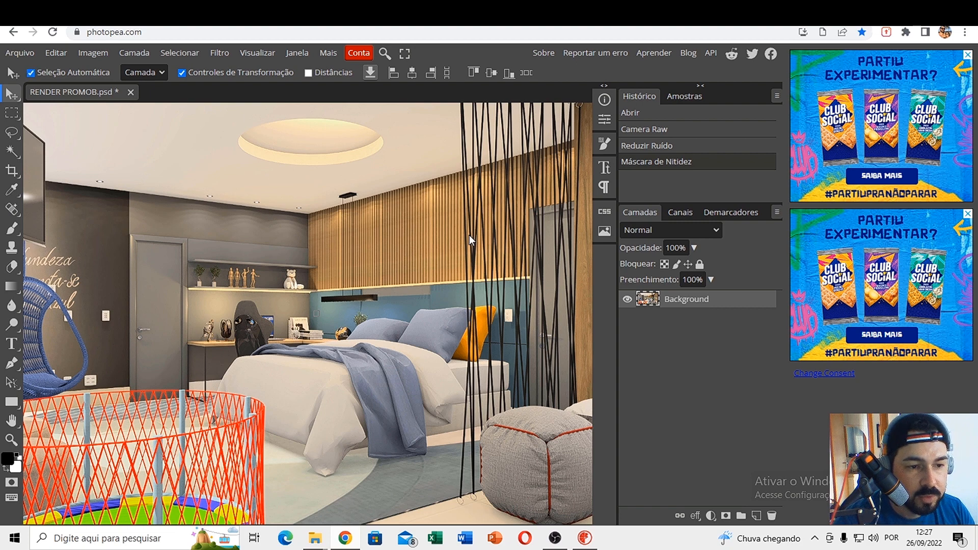
pyautogui.hotkey('ctrl', '0')
pyautogui.hotkey('ctrl', '-')
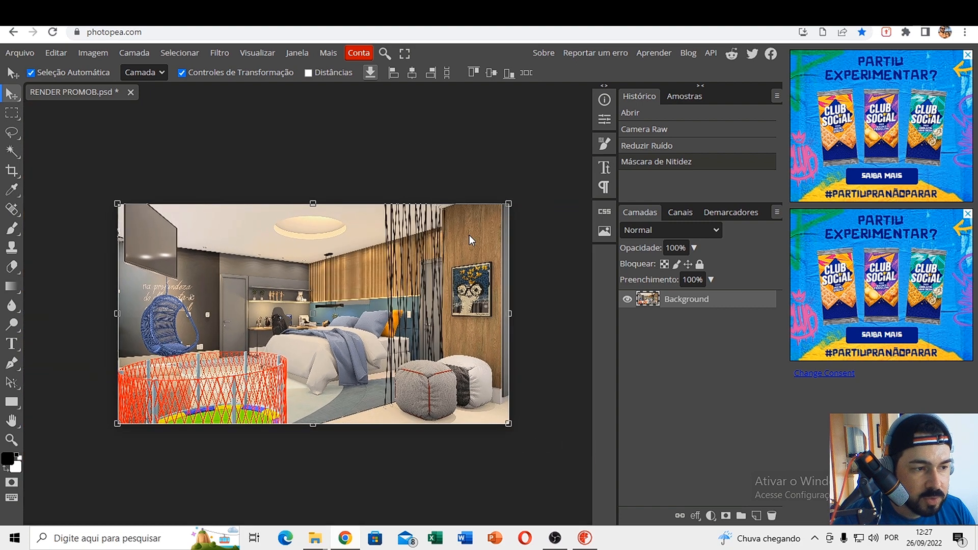
pyautogui.hotkey('ctrl', '+')
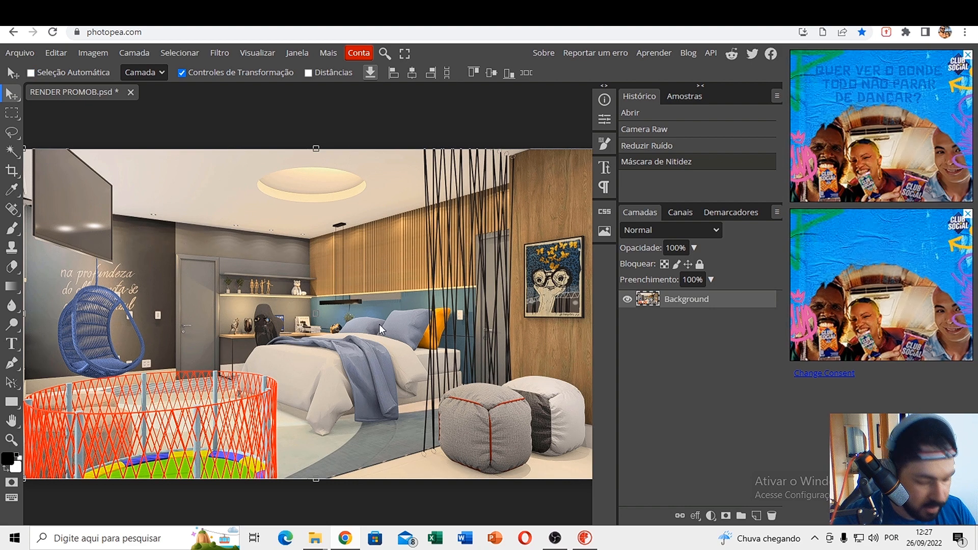
pyautogui.press('super+d')
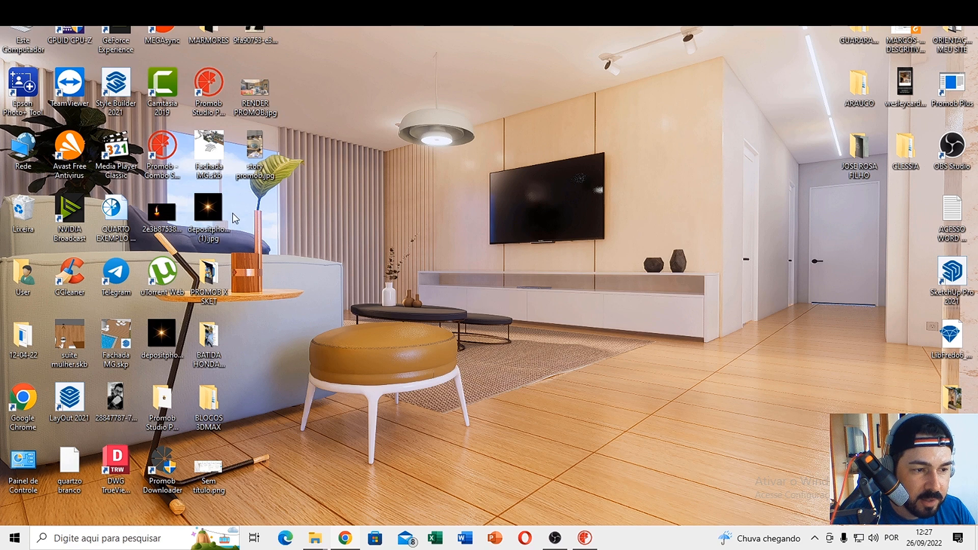
pyautogui.click(209, 213)
pyautogui.moveTo(211, 216); pyautogui.dragTo(291, 273)
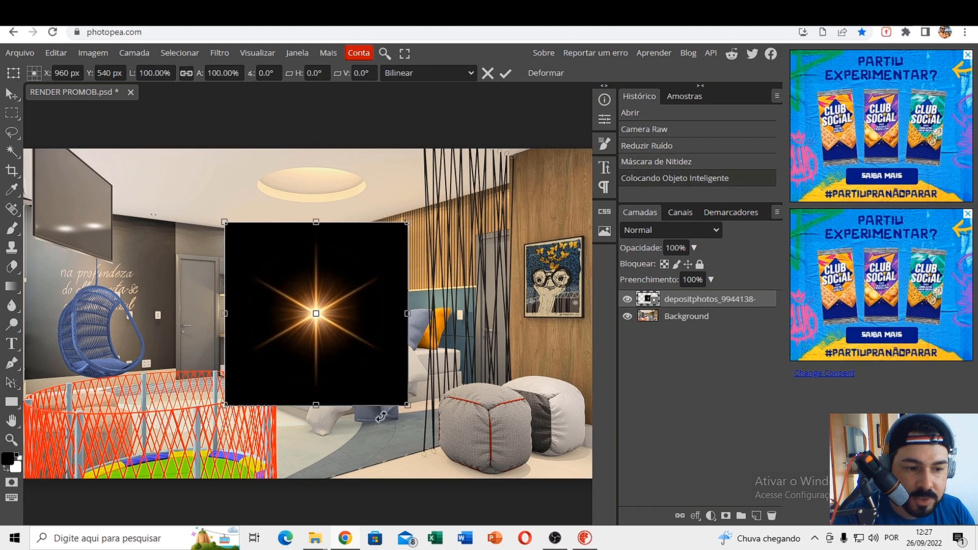
# - Scale the lens flare image to 13.67% and position it beside the television at about X 425 px, Y 219 px
pyautogui.moveTo(406, 404); pyautogui.dragTo(250, 289)
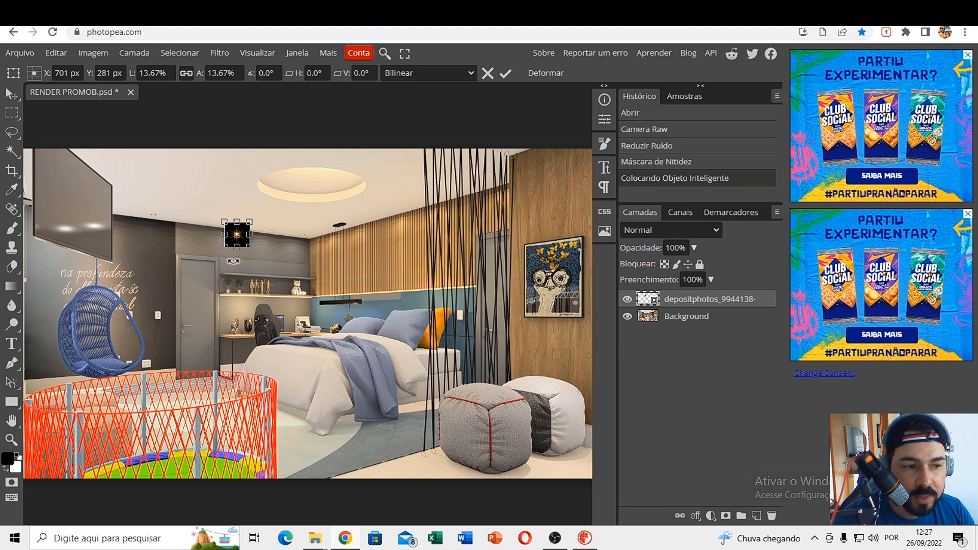
pyautogui.moveTo(243, 244); pyautogui.dragTo(179, 215)
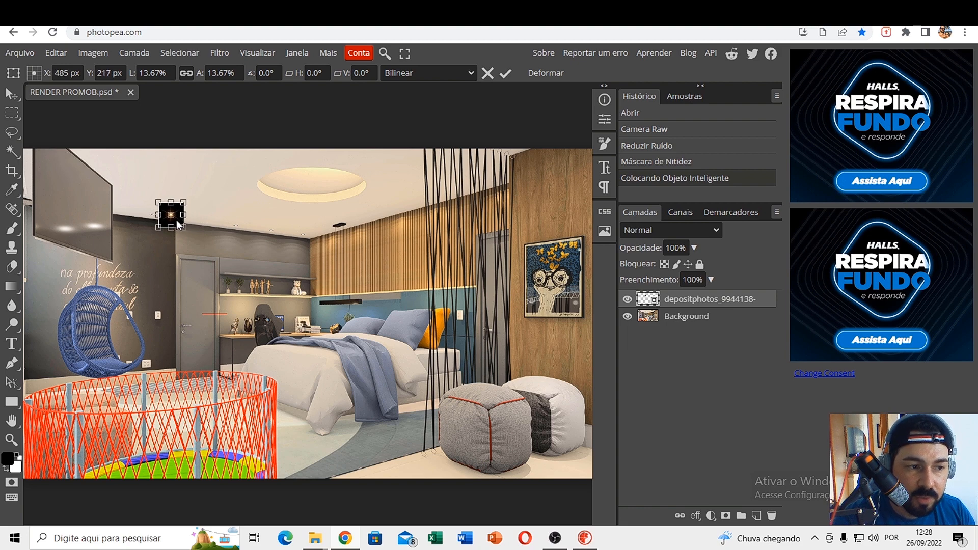
pyautogui.moveTo(164, 221); pyautogui.dragTo(159, 220)
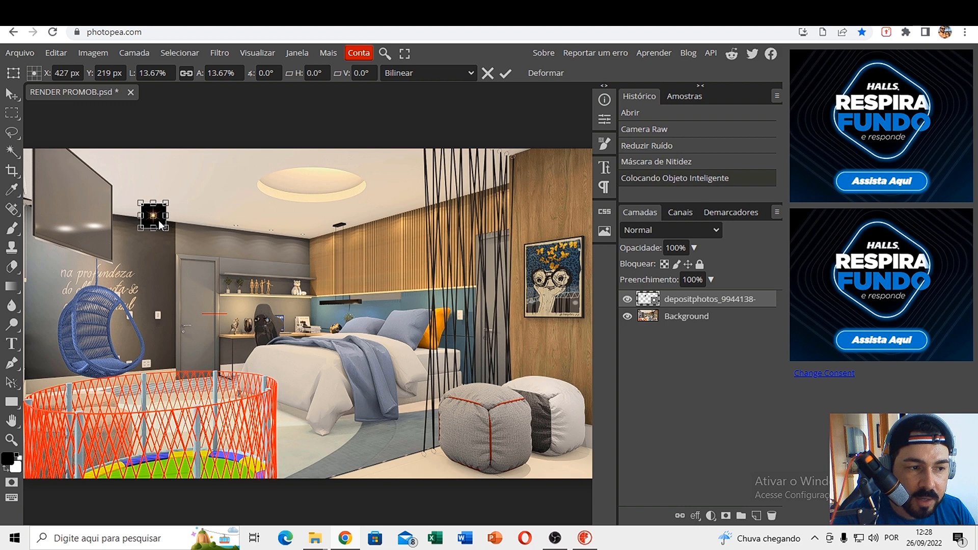
# - Try the Tela blend mode on the lens flare layer and change it to Clarear
pyautogui.click(680, 230)
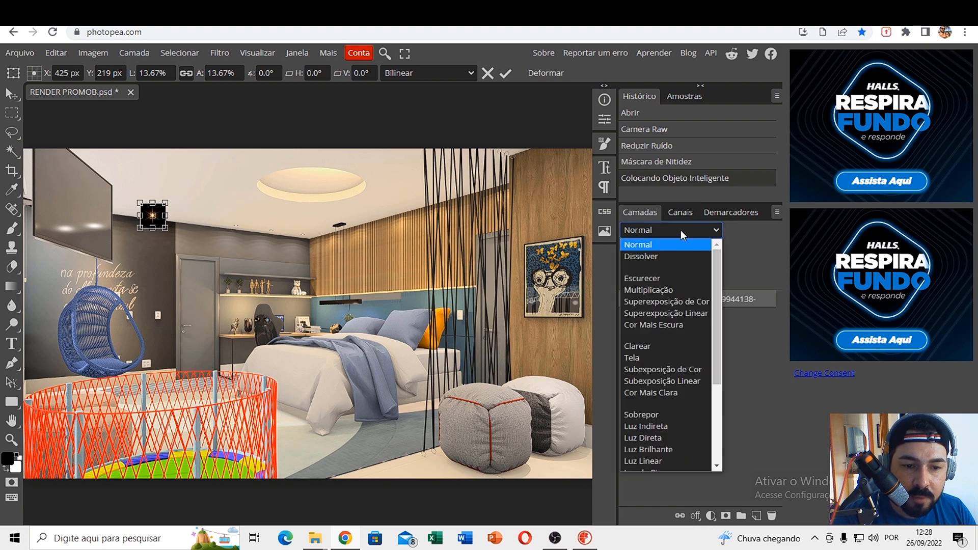
pyautogui.click(653, 356)
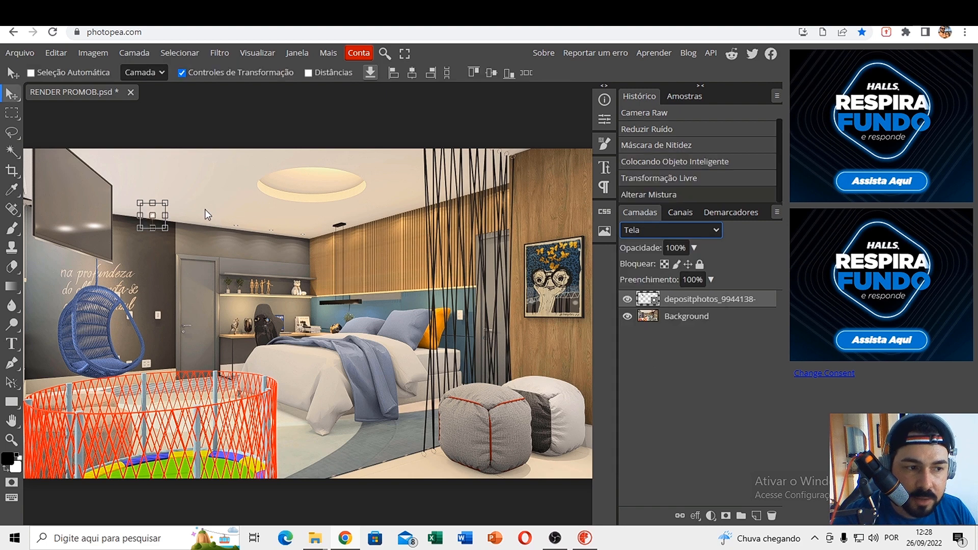
pyautogui.click(659, 231)
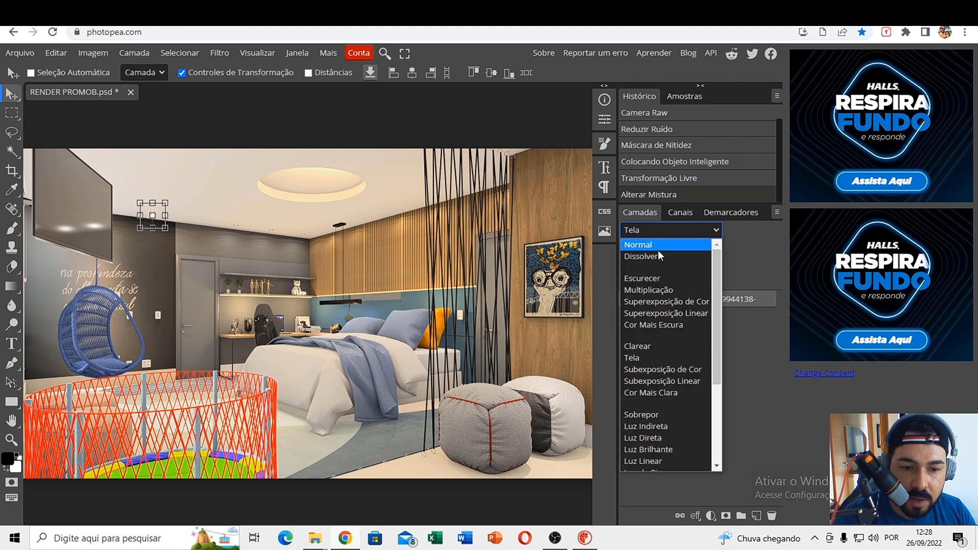
pyautogui.click(642, 345)
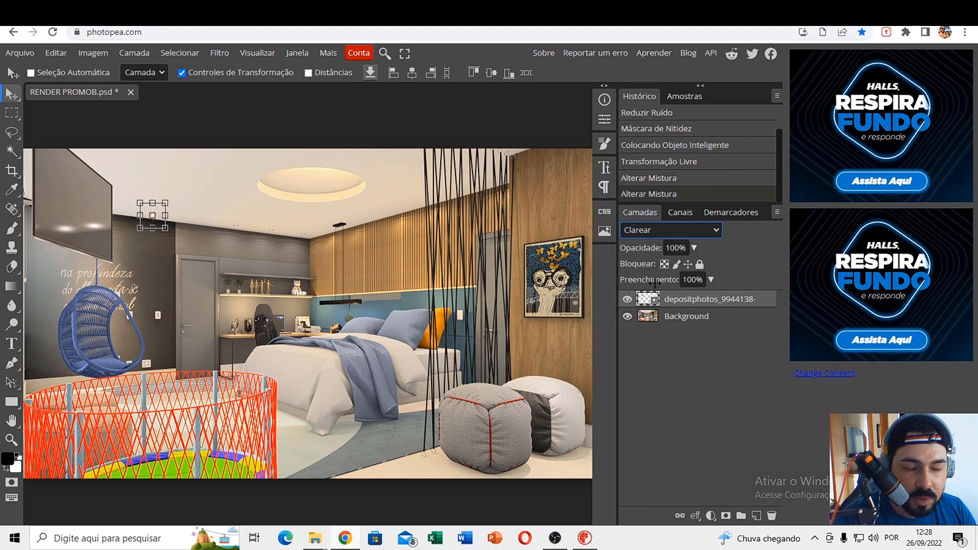
# - Set the lens flare layer's blend mode to Tela and scale the flare to 14% at X 426 px, Y 220 px
pyautogui.click(667, 232)
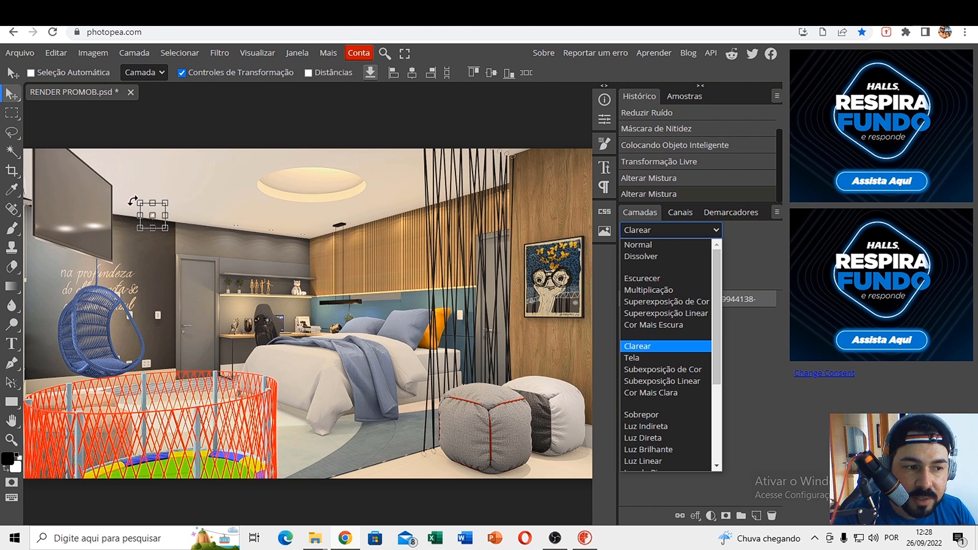
pyautogui.click(632, 357)
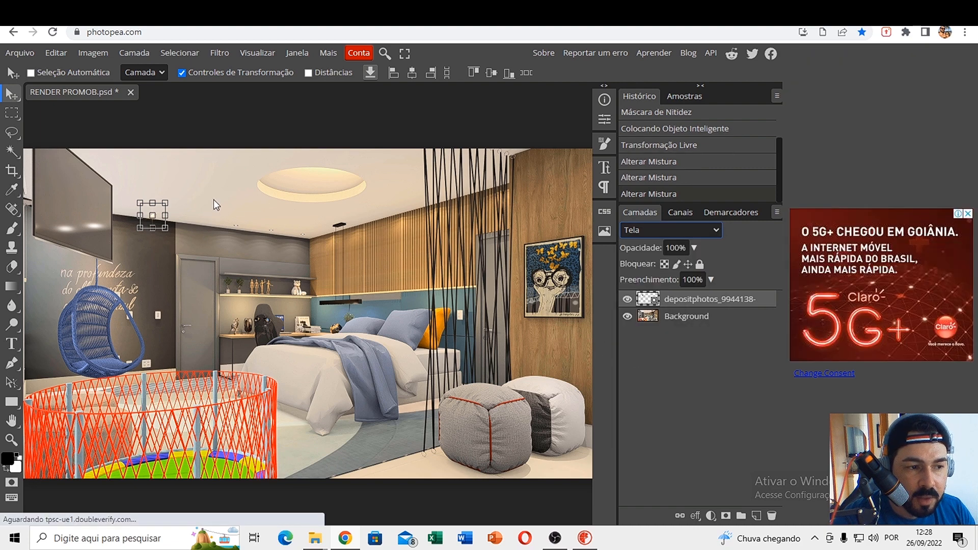
pyautogui.click(152, 224)
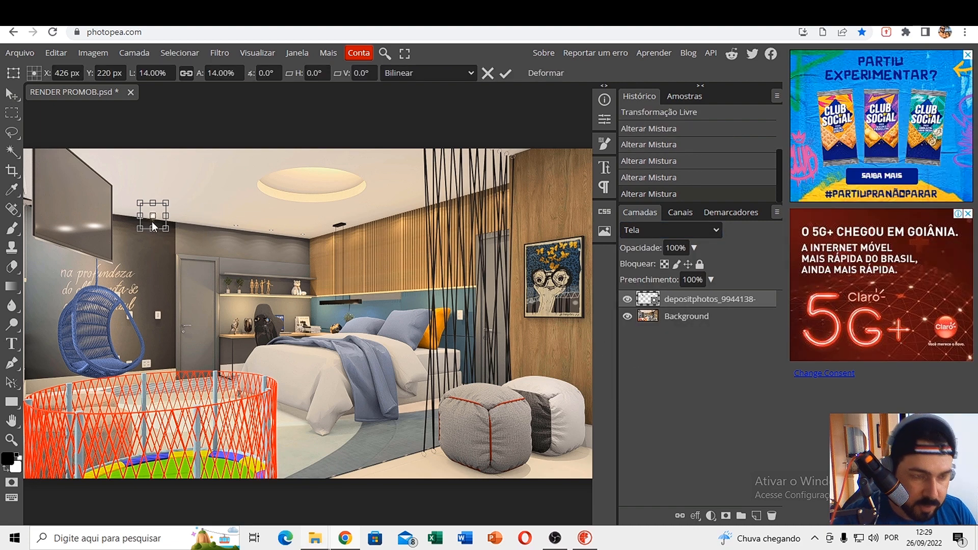
# - Duplicate the lens flare layer three times, place the copies over the remaining ceiling spotlights near the back wall, and toggle the top copy's visibility
pyautogui.hotkey('ctrl', 'j')
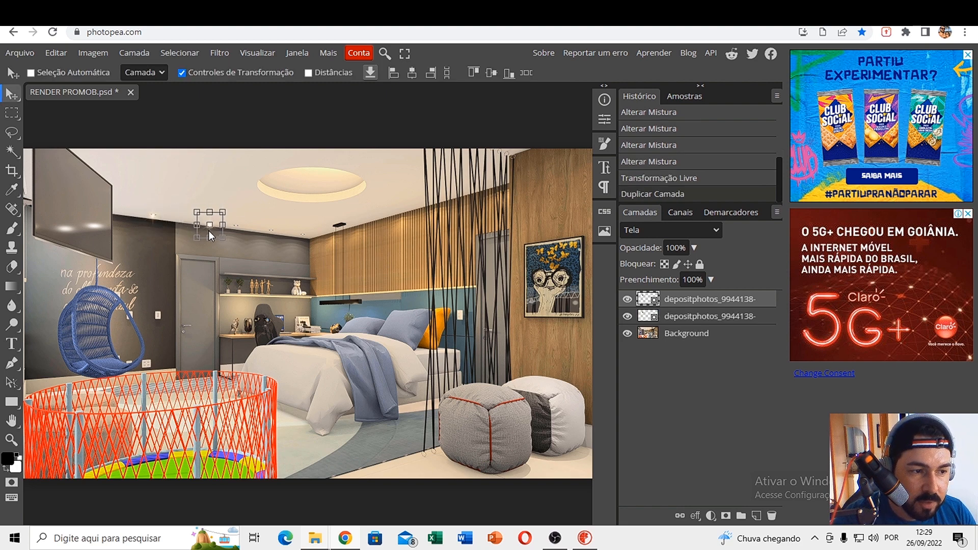
pyautogui.moveTo(211, 231); pyautogui.dragTo(238, 228)
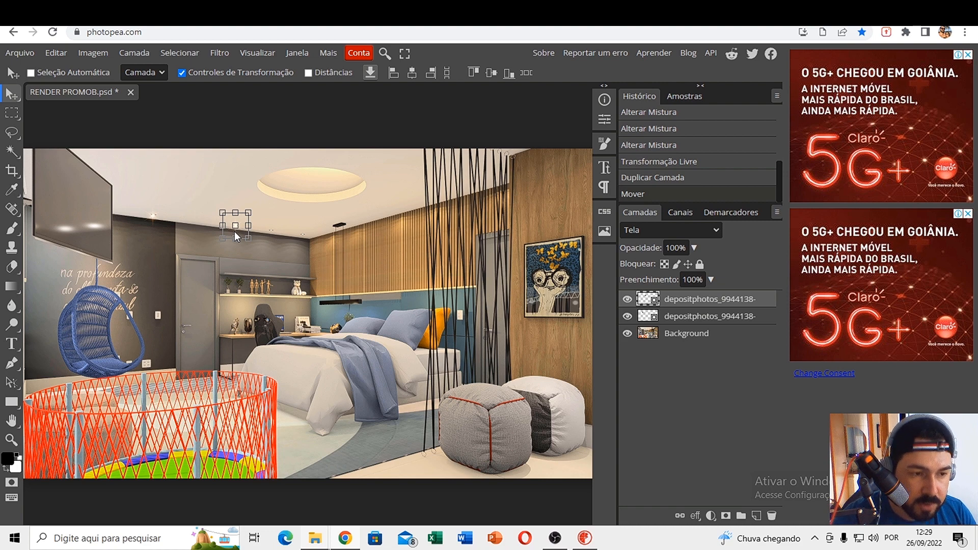
pyautogui.hotkey('ctrl', 'j')
pyautogui.hotkey('ctrl', 't')
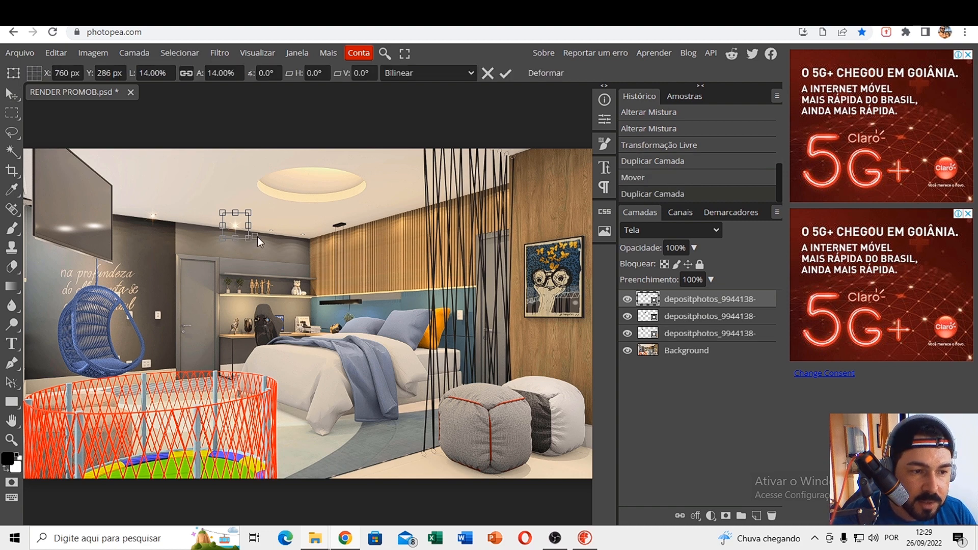
pyautogui.moveTo(263, 236)
pyautogui.mouseDown()
pyautogui.moveTo(235, 223)
pyautogui.moveTo(273, 231)
pyautogui.mouseUp()
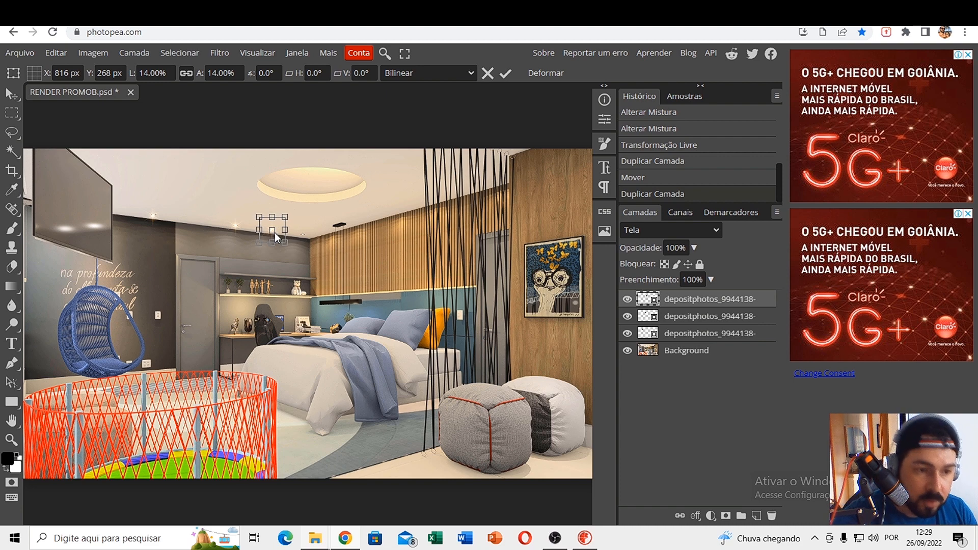
pyautogui.press('Return')
pyautogui.hotkey('ctrl', 'j')
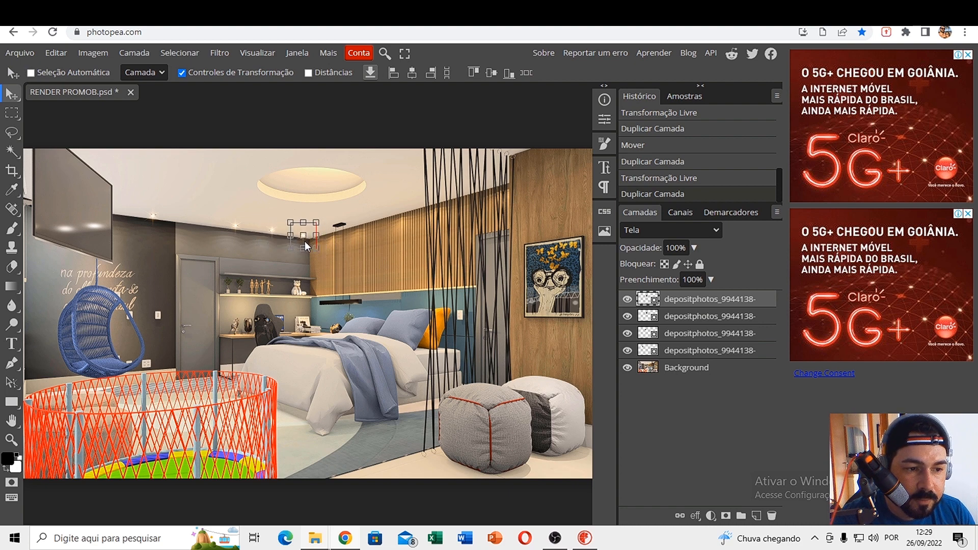
pyautogui.moveTo(304, 240); pyautogui.dragTo(304, 240)
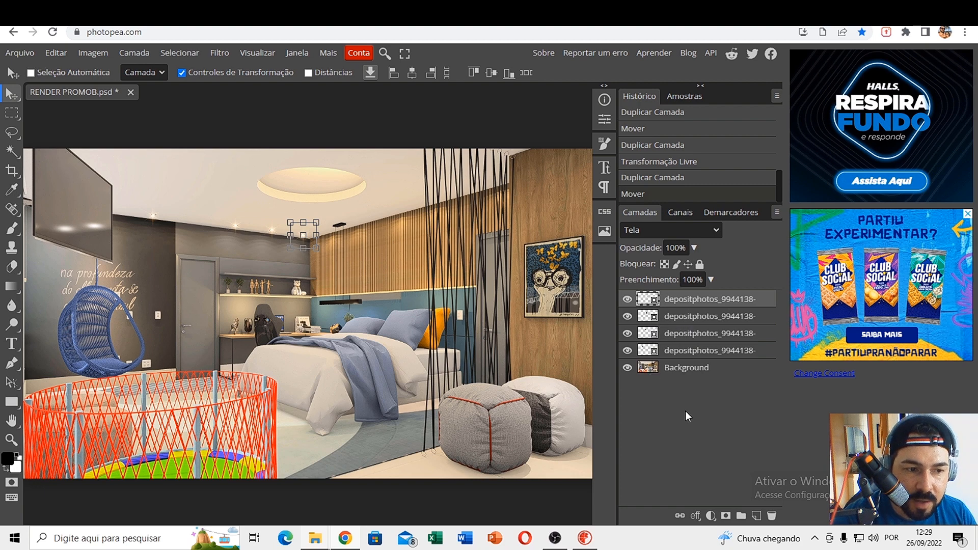
pyautogui.click(628, 302)
pyautogui.moveTo(628, 304)
pyautogui.mouseDown()
pyautogui.moveTo(628, 357)
pyautogui.moveTo(630, 304)
pyautogui.mouseUp()
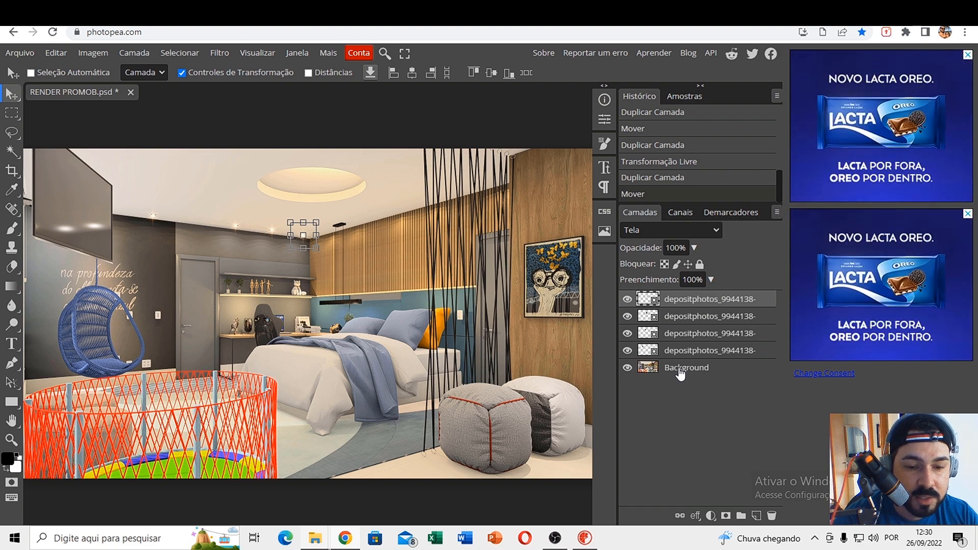
# - Increase the Background layer's brightness to 14 with the Brilho/Contraste adjustment
pyautogui.click(680, 371)
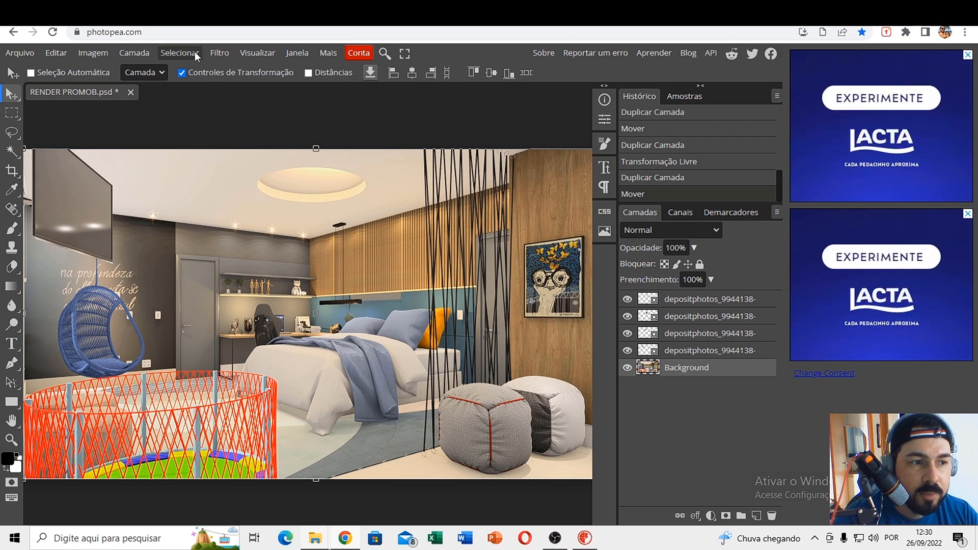
pyautogui.click(93, 53)
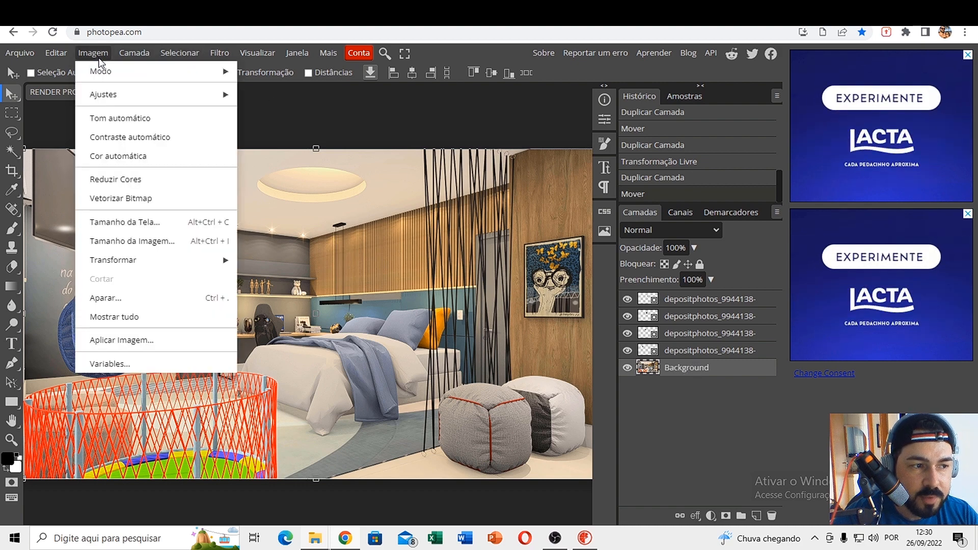
pyautogui.moveTo(141, 95)
pyautogui.click(285, 94)
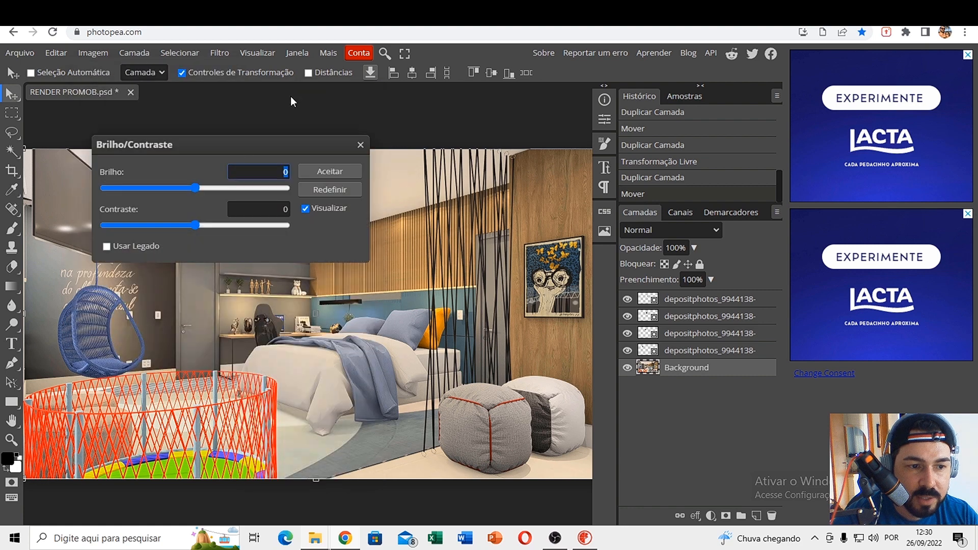
pyautogui.moveTo(196, 188); pyautogui.dragTo(204, 187)
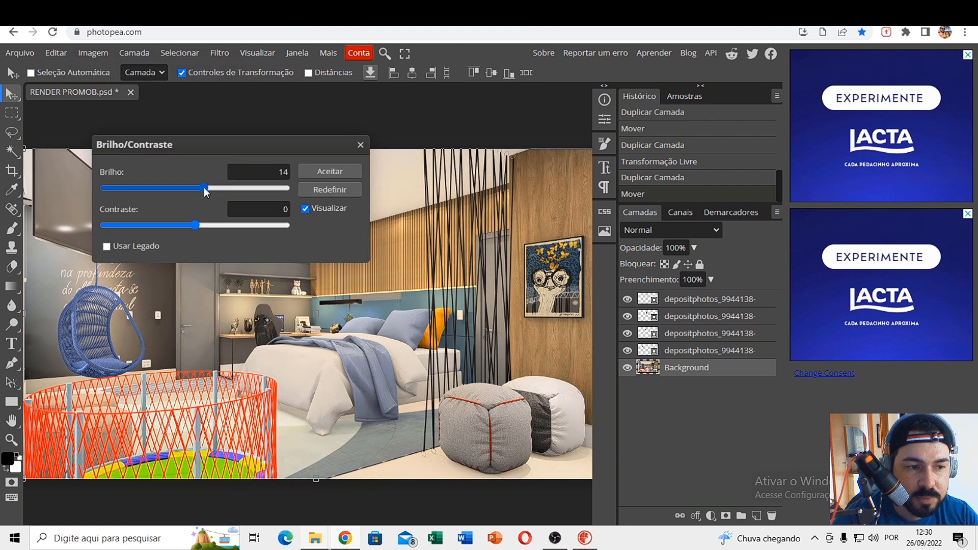
pyautogui.click(324, 174)
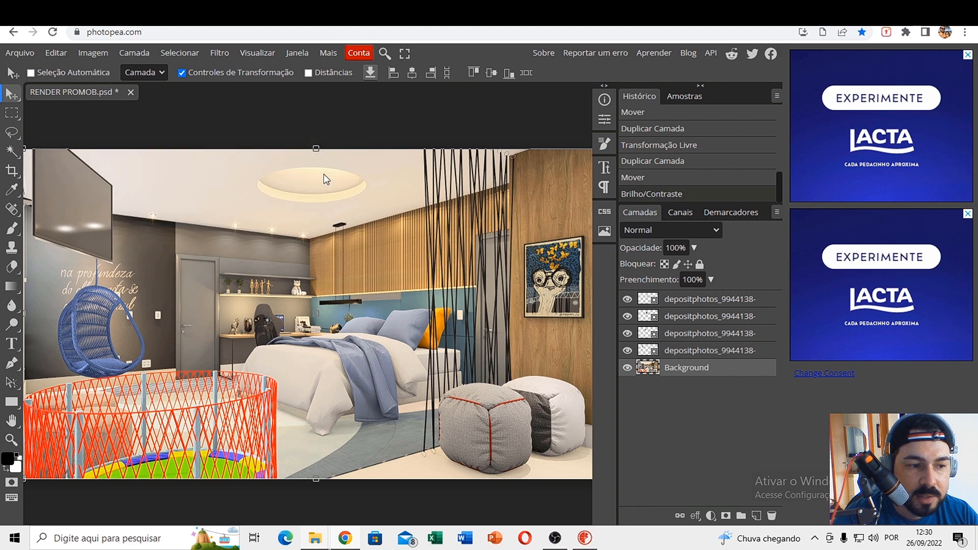
pyautogui.click(699, 300)
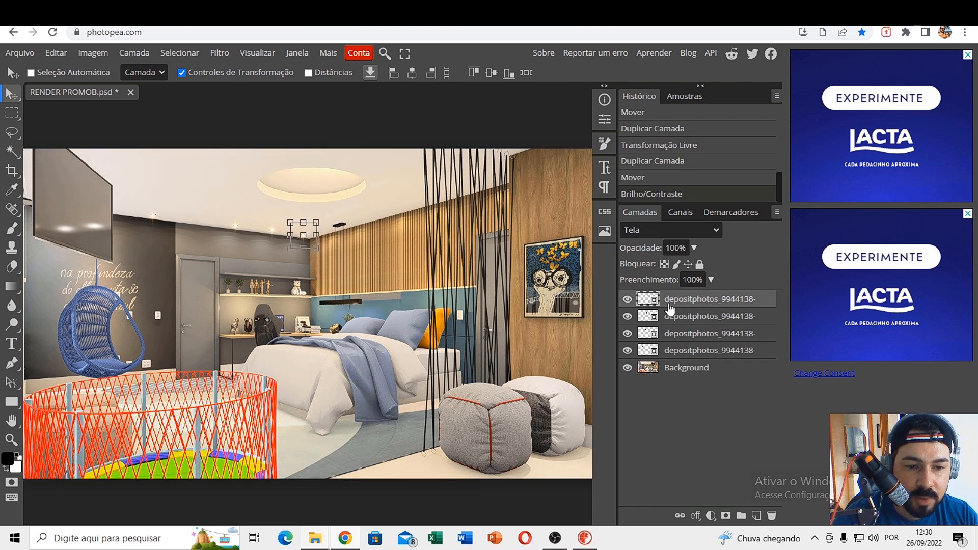
pyautogui.click(687, 373)
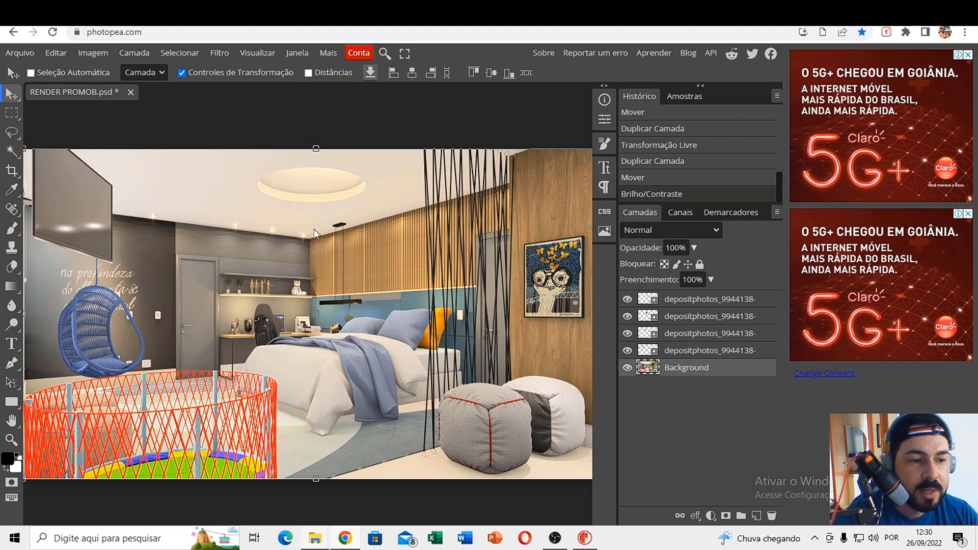
# - Export the edited render as RENDER PROMOB.png at 1920 × 1080 px and 100% quality, inspecting the export preview
pyautogui.click(27, 51)
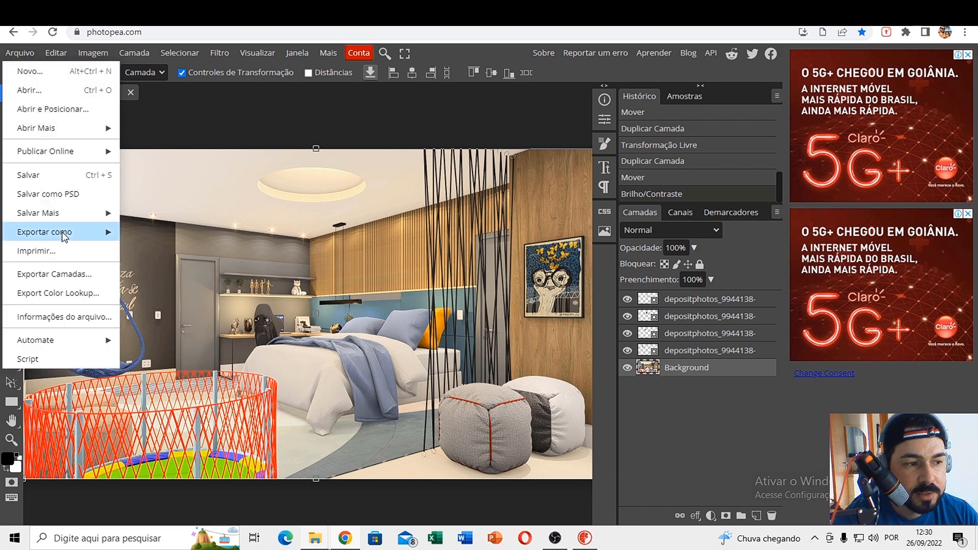
pyautogui.moveTo(72, 231)
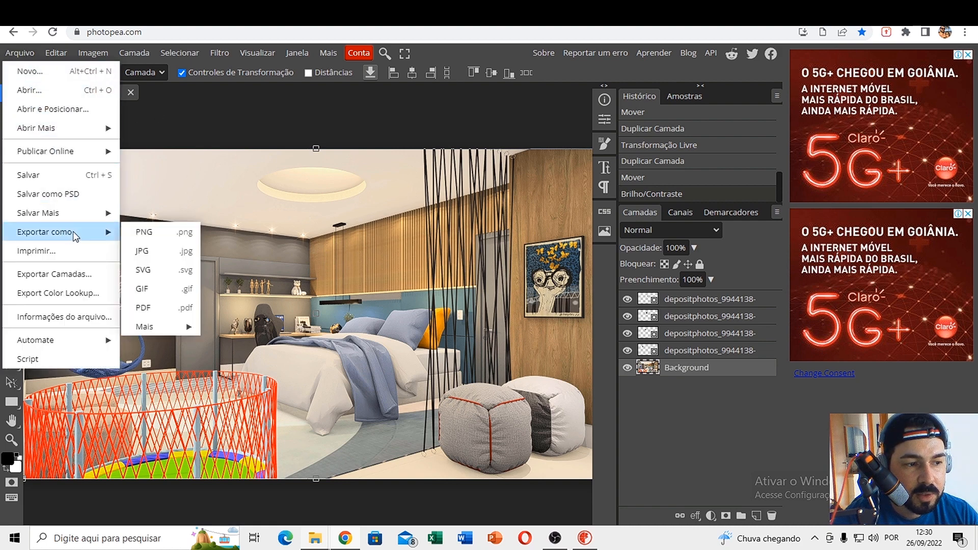
pyautogui.click(146, 233)
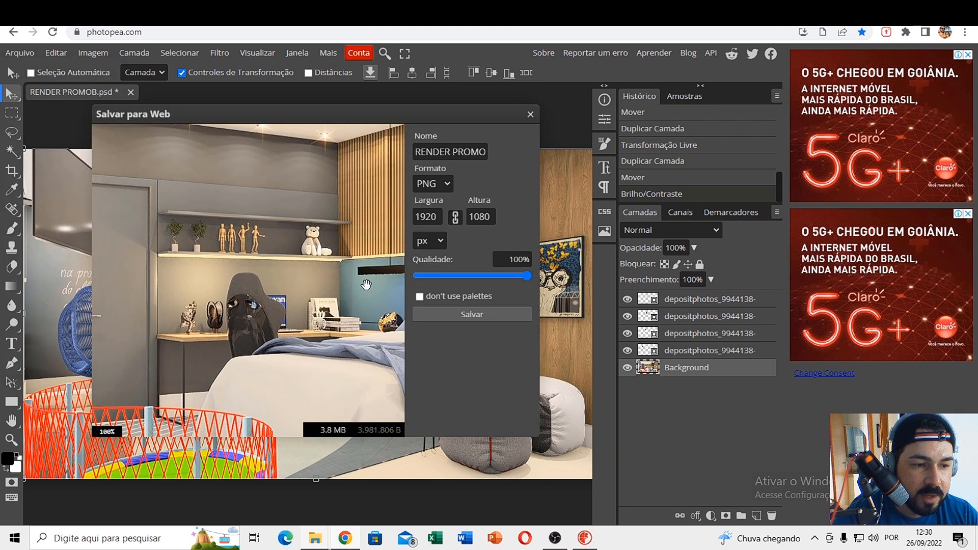
pyautogui.moveTo(366, 285); pyautogui.dragTo(427, 216)
pyautogui.moveTo(269, 253); pyautogui.dragTo(101, 285)
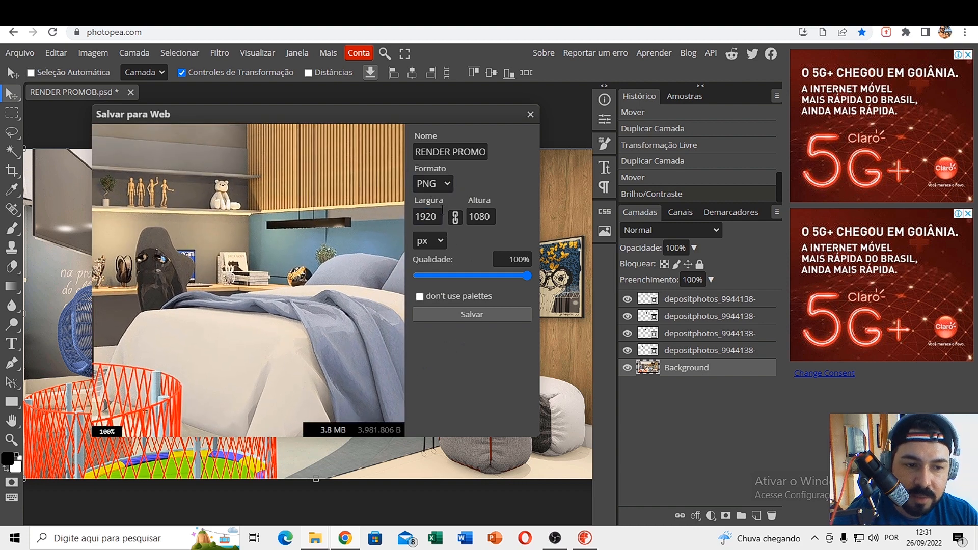
pyautogui.click(492, 223)
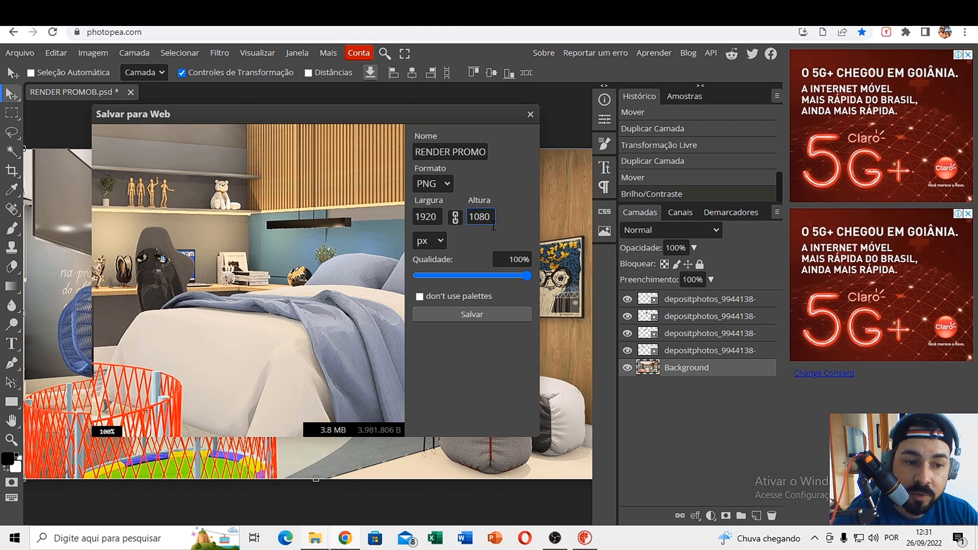
pyautogui.click(422, 238)
pyautogui.click(433, 219)
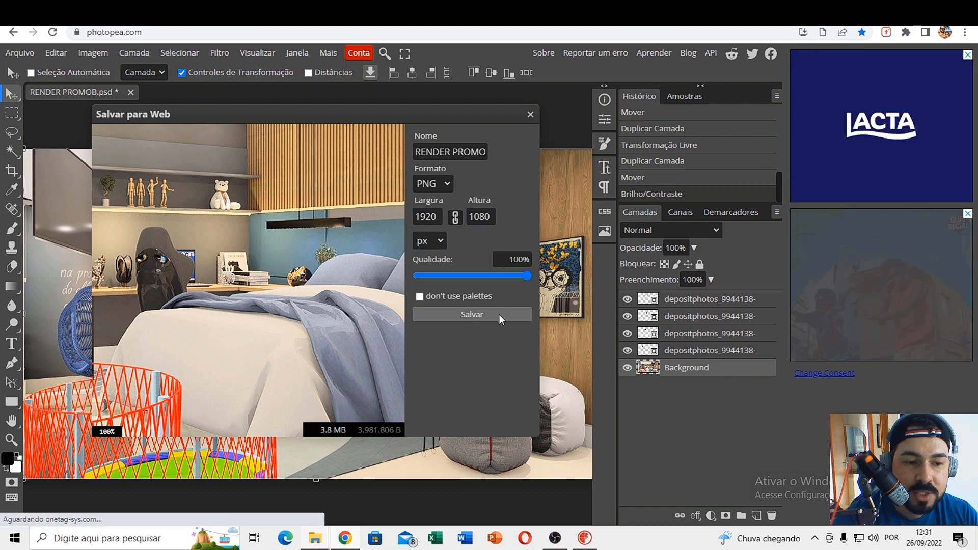
pyautogui.click(463, 313)
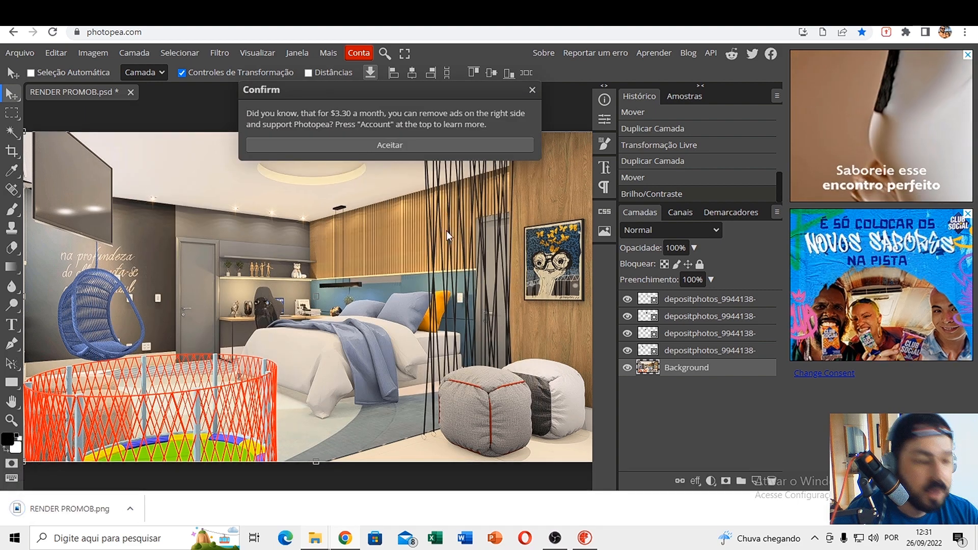
# - View the exported RENDER PROMOB.png in Fotos and compare it with the original RENDER PROMOB.jpg from the desktop
pyautogui.click(85, 509)
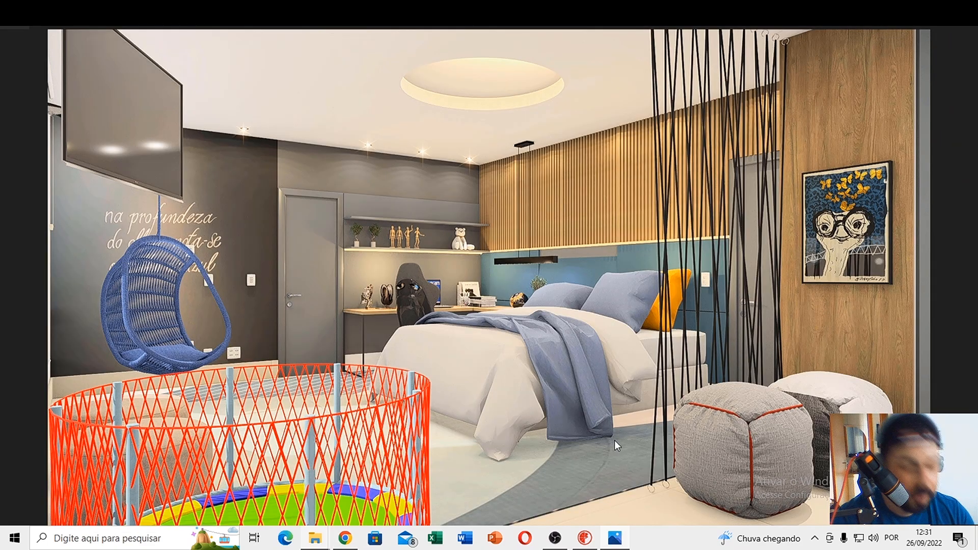
pyautogui.press('super+d')
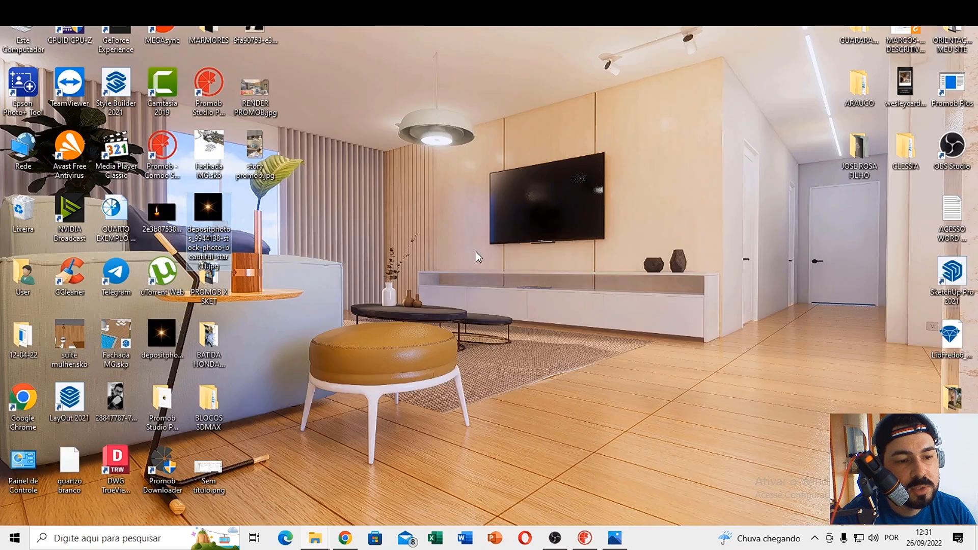
pyautogui.doubleClick(257, 91)
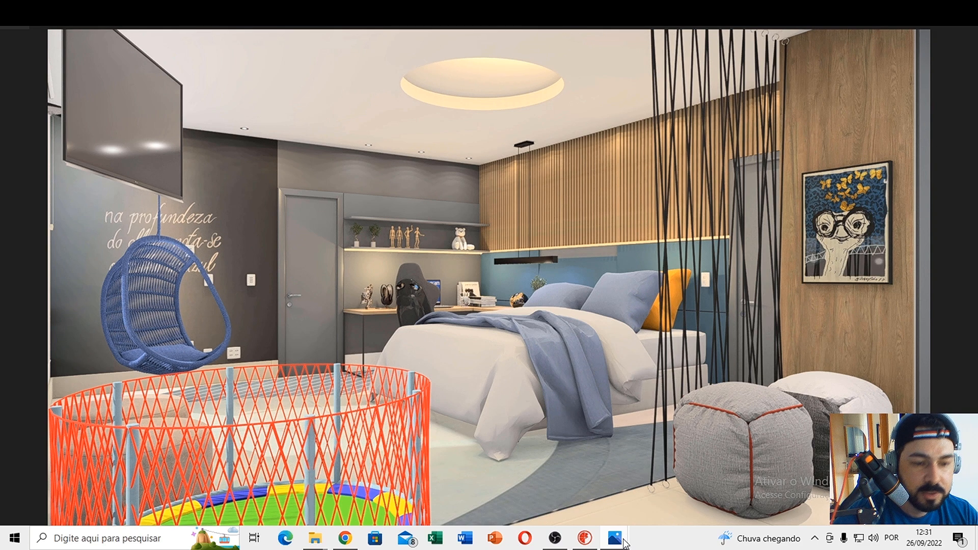
pyautogui.moveTo(625, 542)
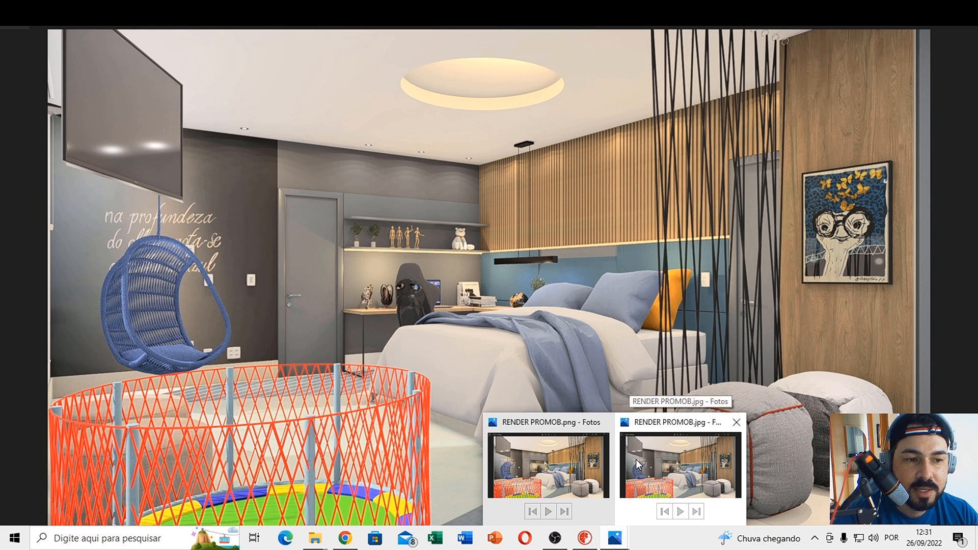
pyautogui.click(557, 459)
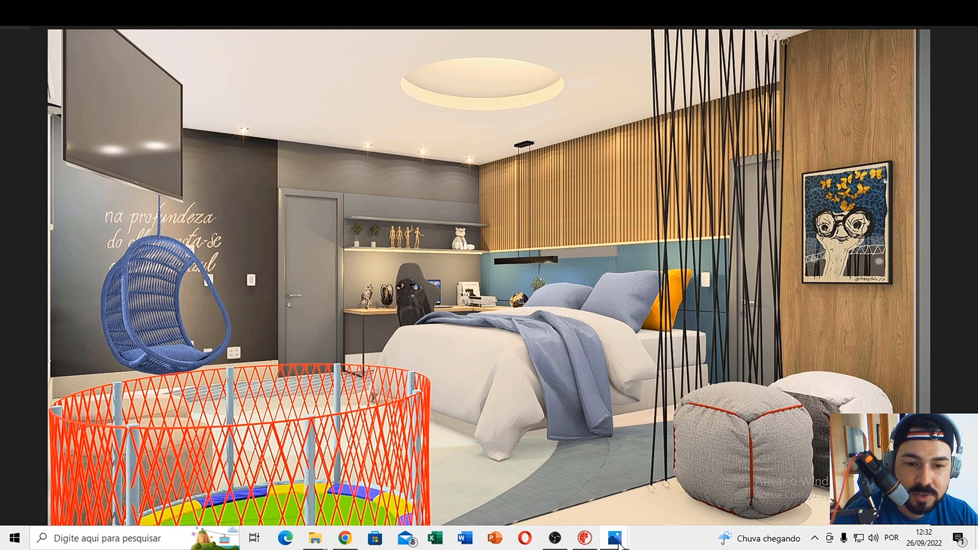
pyautogui.moveTo(618, 544)
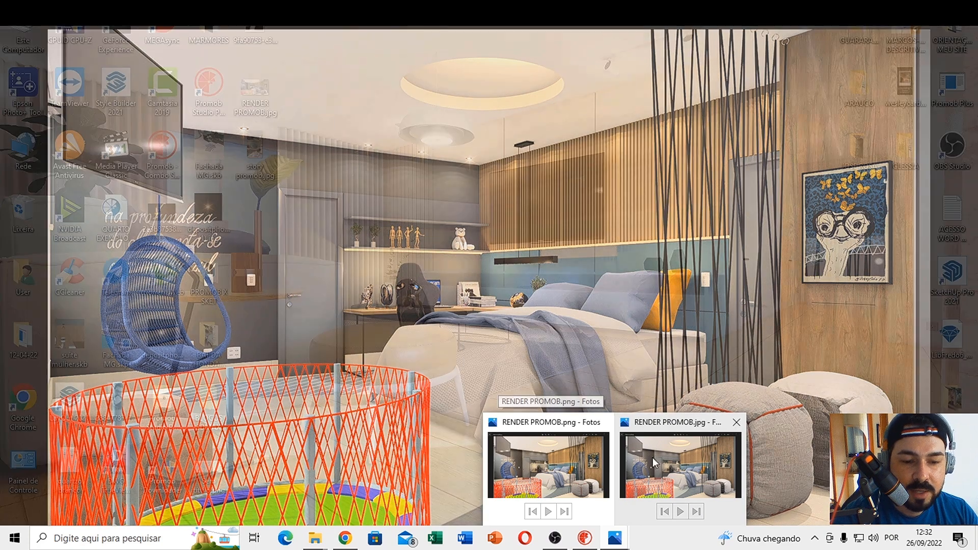
pyautogui.moveTo(684, 455)
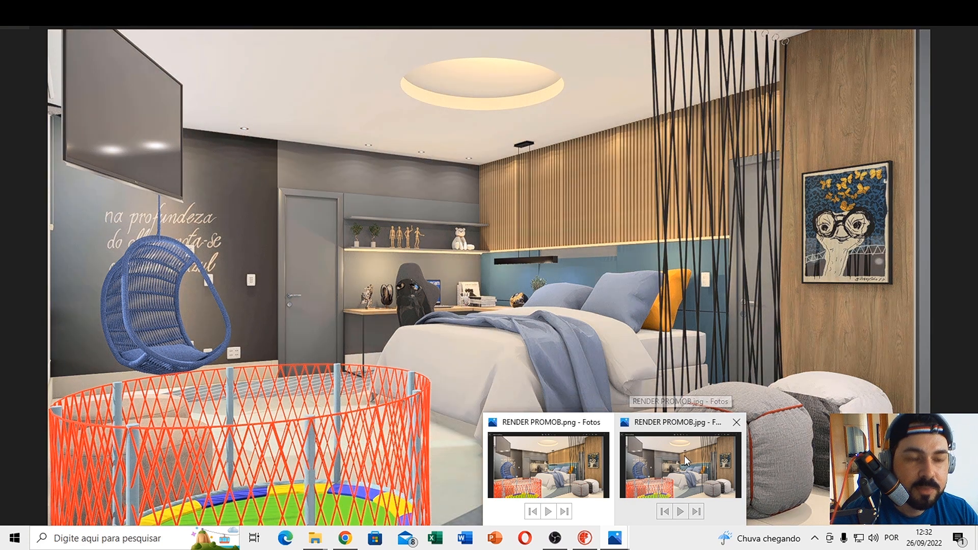